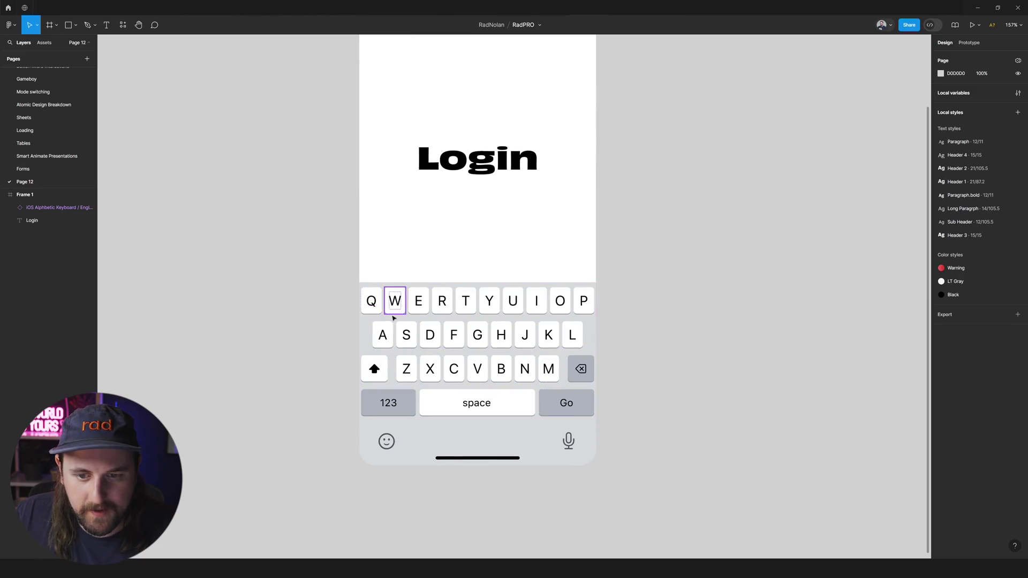
Examine the individual letter keys inside the keyboard component on the phone frame
{"action": "left_click", "coordinate": [377, 315], "text": "ctrl"}
{"action": "left_click", "coordinate": [469, 315], "text": "ctrl"}
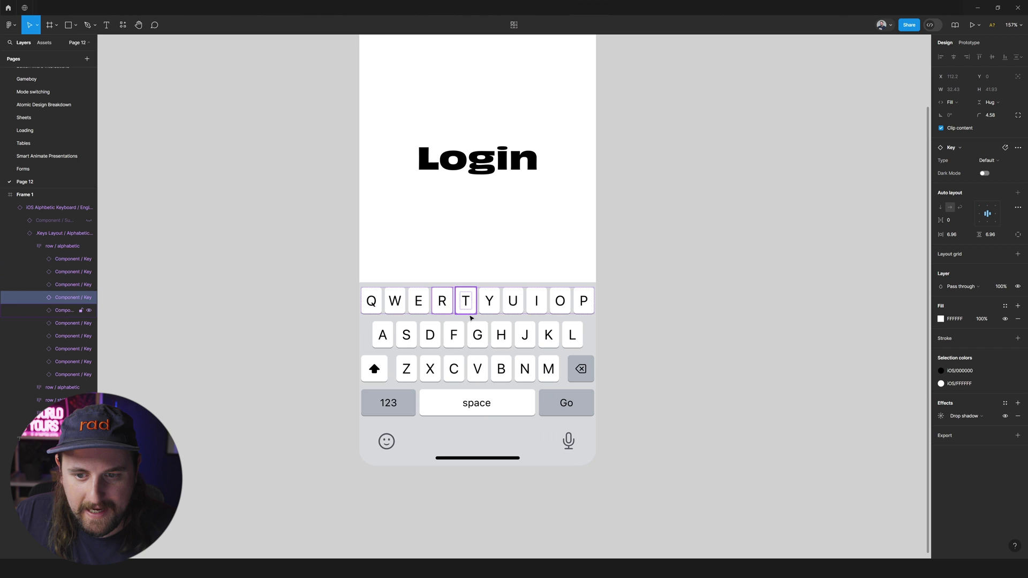
{"action": "key", "text": "Tab"}
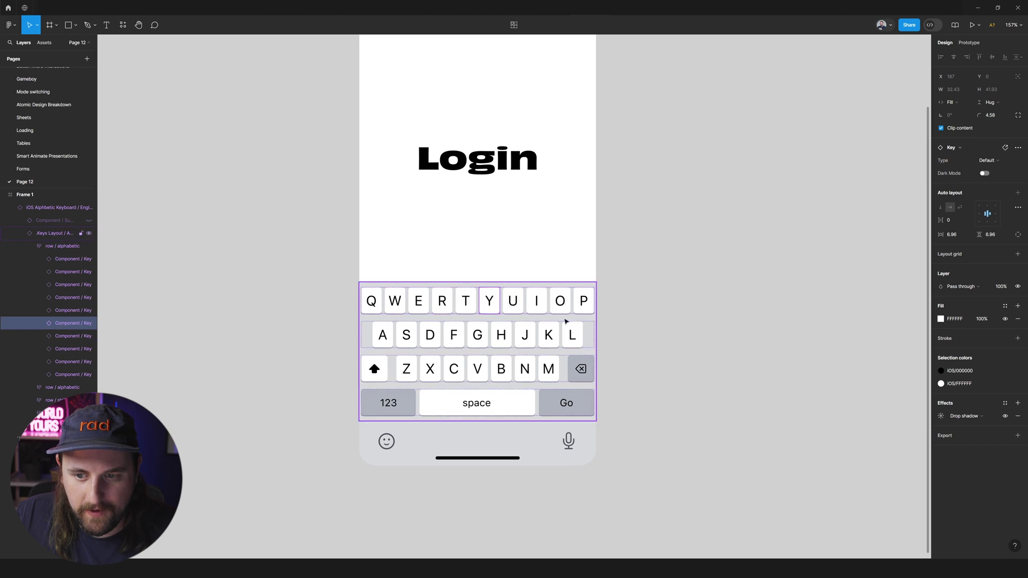
{"action": "left_click", "coordinate": [668, 331]}
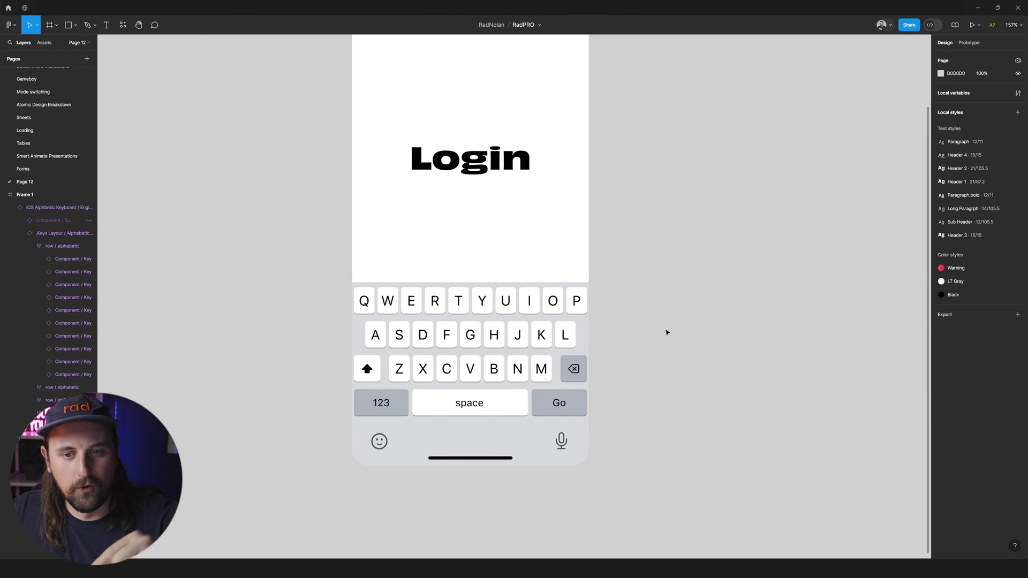
{"action": "scroll", "coordinate": [667, 332], "scroll_direction": "right", "scroll_amount": 2}
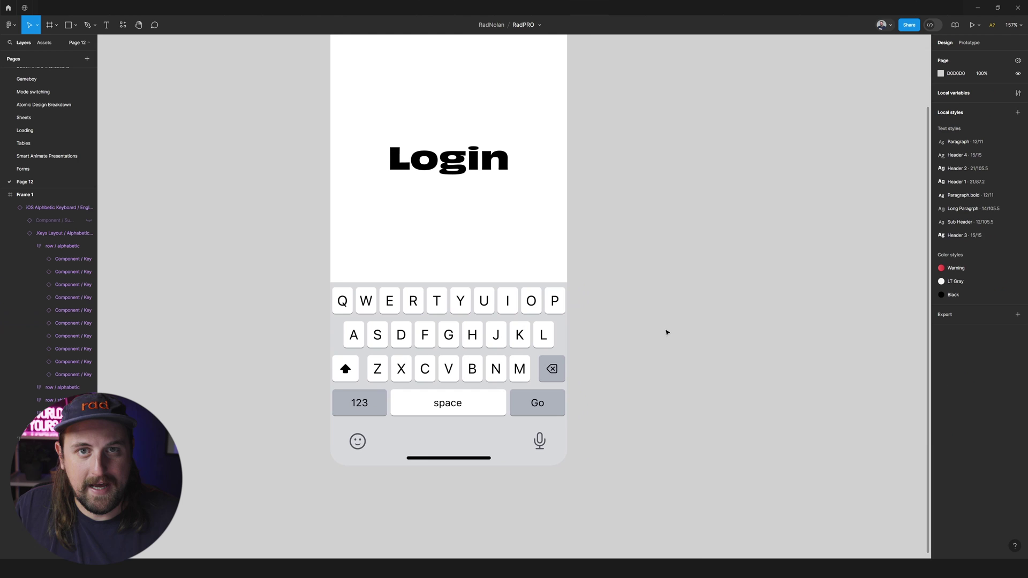
{"action": "scroll", "coordinate": [744, 358], "scroll_direction": "down", "scroll_amount": 4}
{"action": "scroll", "coordinate": [748, 426], "scroll_direction": "right", "scroll_amount": 3}
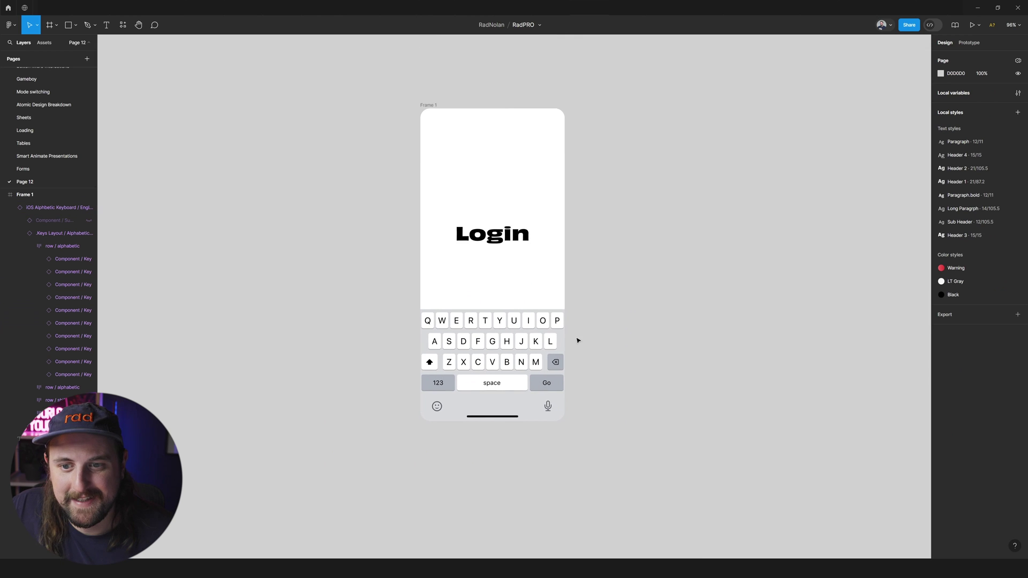
{"action": "scroll", "coordinate": [605, 303], "scroll_direction": "up", "scroll_amount": 2}
Move the heading higher in the phone frame and set the frame's fill to the pale peach FFEBD9
{"action": "left_click_drag", "start_coordinate": [500, 284], "coordinate": [499, 263]}
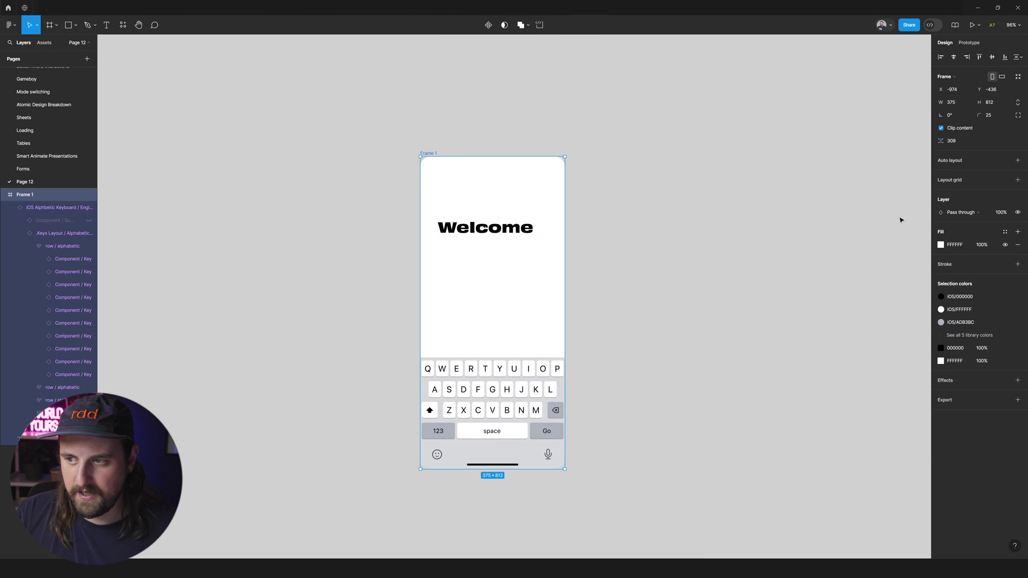
{"action": "left_click", "coordinate": [941, 245]}
{"action": "left_click", "coordinate": [852, 273]}
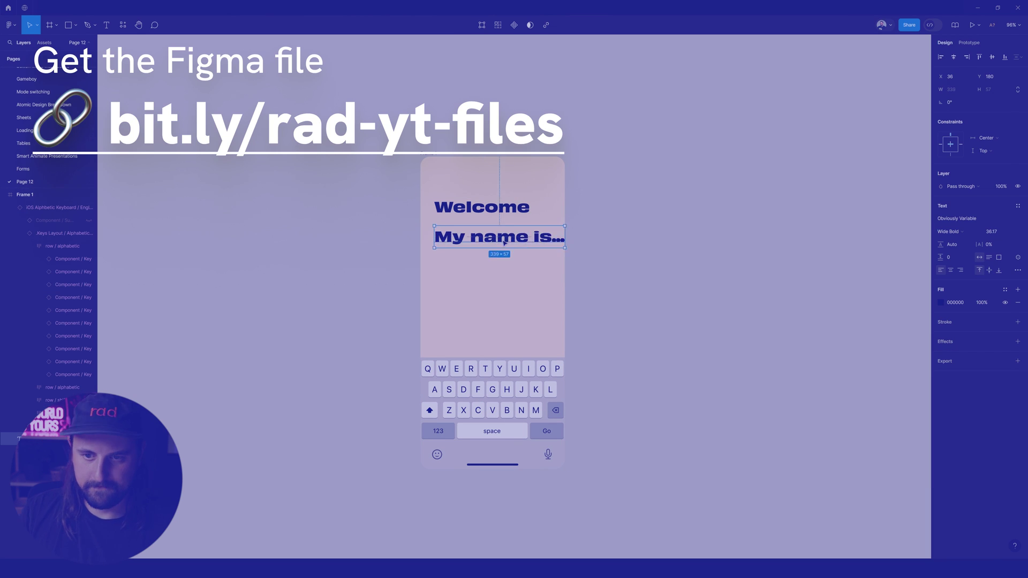
Set "My name is..." to 70% opacity and duplicate it below as a wider, fully opaque text reading "Tap to add your name..."
{"action": "key", "text": "7"}
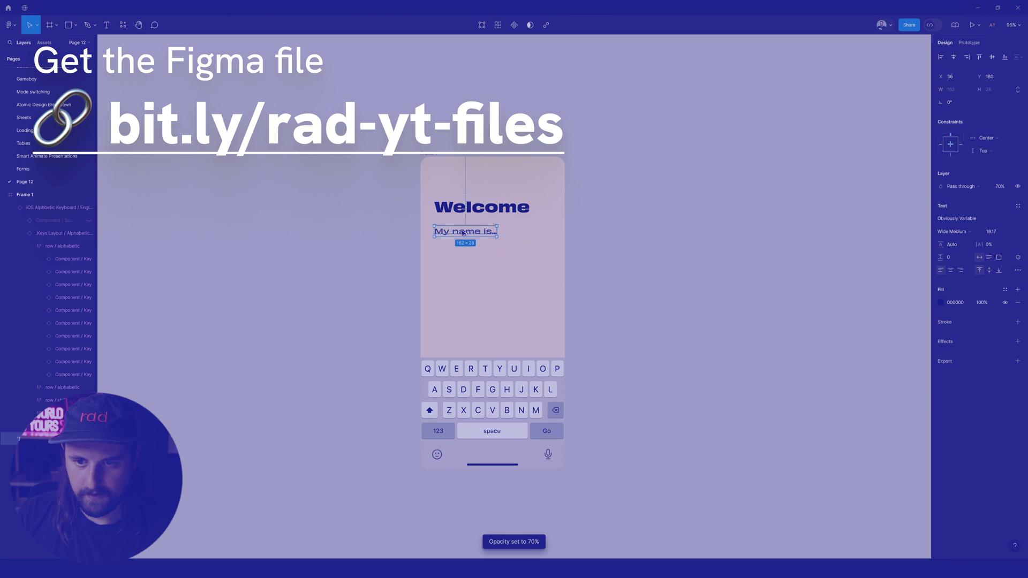
{"action": "left_click_drag", "start_coordinate": [464, 232], "coordinate": [463, 256], "text": "alt"}
{"action": "key", "text": "0"}
{"action": "left_click_drag", "start_coordinate": [497, 256], "coordinate": [547, 256]}
{"action": "key", "text": "Return"}
{"action": "type", "text": "Tap to add your name..."}
{"action": "key", "text": "Escape"}
Enlarge the "Tap to add your name..." text to font size 28
{"action": "key", "text": "ctrl+shift+period"}
{"action": "key", "text": "ctrl+shift+period"}
{"action": "key", "text": "ctrl+shift+period"}
{"action": "key", "text": "ctrl+shift+period"}
{"action": "key", "text": "ctrl+shift+period"}
{"action": "key", "text": "ctrl+shift+period"}
{"action": "key", "text": "ctrl+shift+period"}
{"action": "key", "text": "ctrl+shift+period"}
{"action": "key", "text": "ctrl+shift+period"}
{"action": "key", "text": "ctrl+shift+period"}
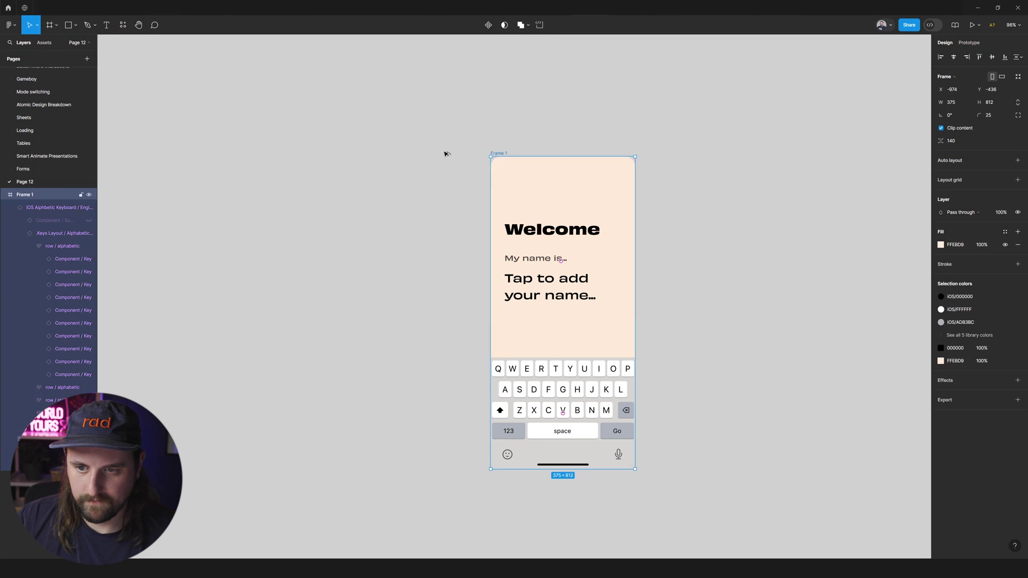
Duplicate the Welcome frame to its left and move the copy's keyboard down out of the frame to Y 825
{"action": "left_click_drag", "start_coordinate": [445, 154], "coordinate": [310, 153]}
{"action": "scroll", "coordinate": [362, 192], "scroll_direction": "left", "scroll_amount": 3}
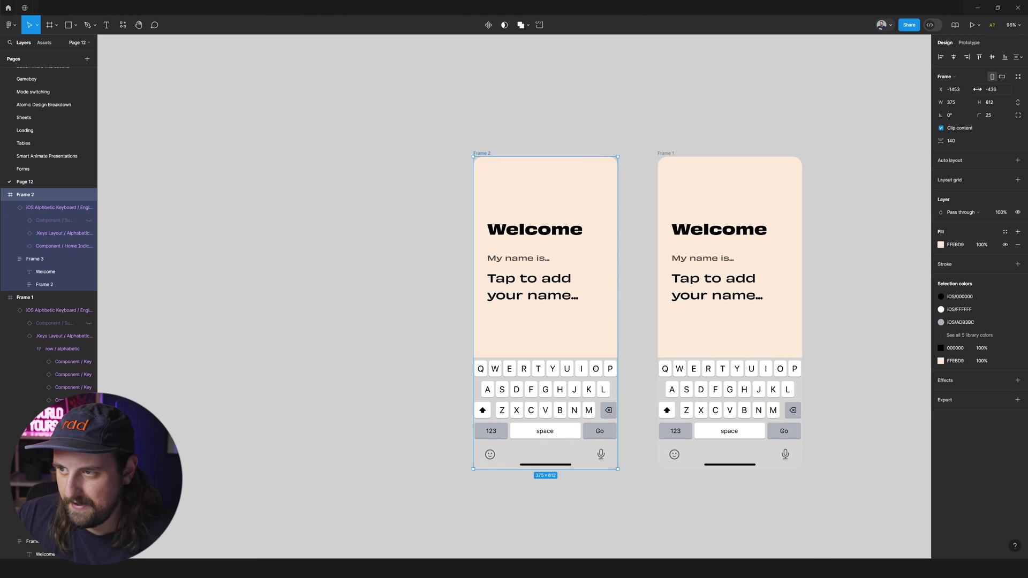
{"action": "left_click_drag", "start_coordinate": [978, 89], "coordinate": [71, 84]}
{"action": "key", "text": "ctrl+z"}
{"action": "left_click", "coordinate": [541, 424]}
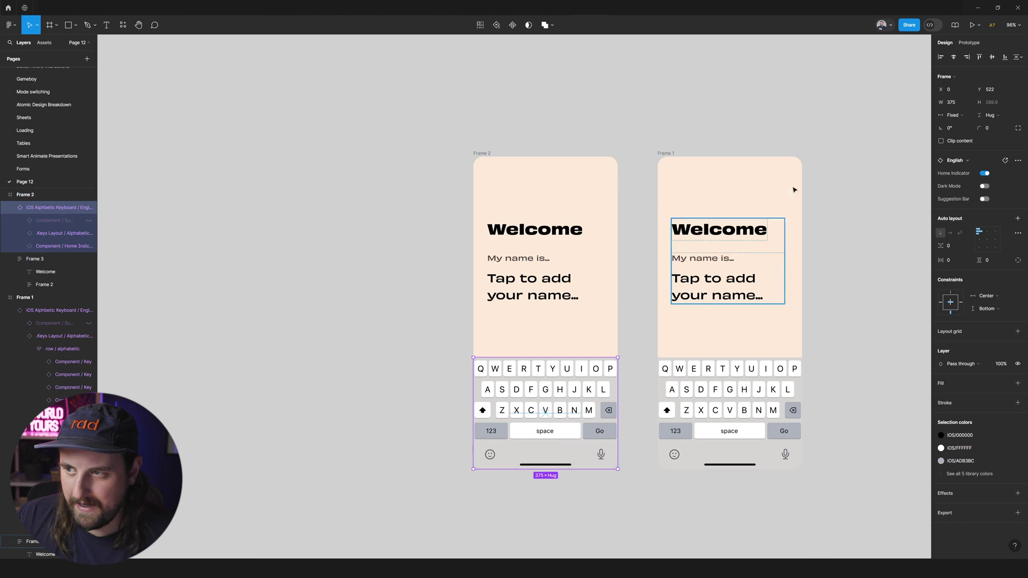
{"action": "left_click_drag", "start_coordinate": [978, 90], "coordinate": [195, 85]}
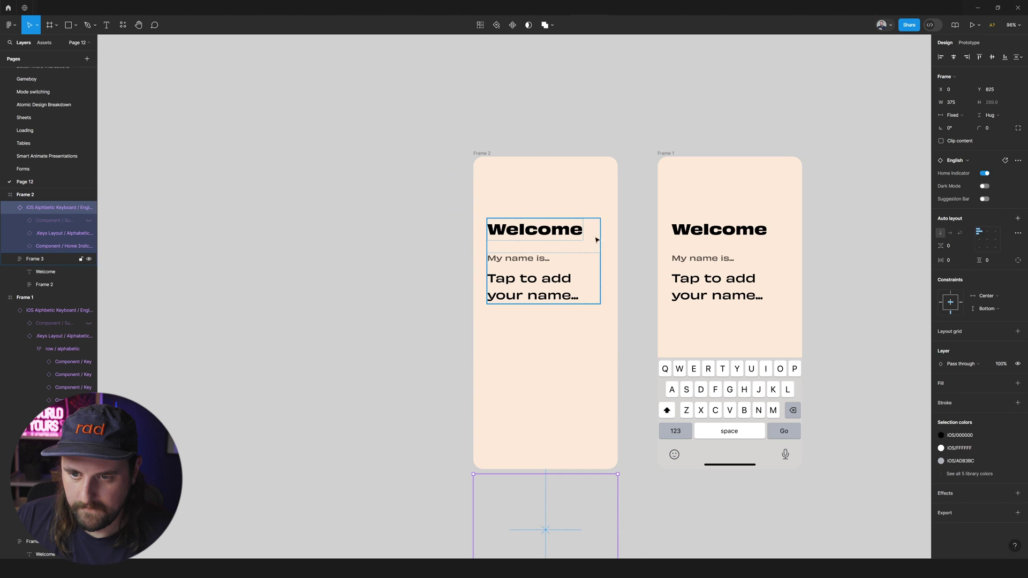
Try a 45% opacity on the "Tap to add your name..." text in the frame without the visible keyboard
{"action": "left_click", "coordinate": [535, 283]}
{"action": "left_click", "coordinate": [562, 283]}
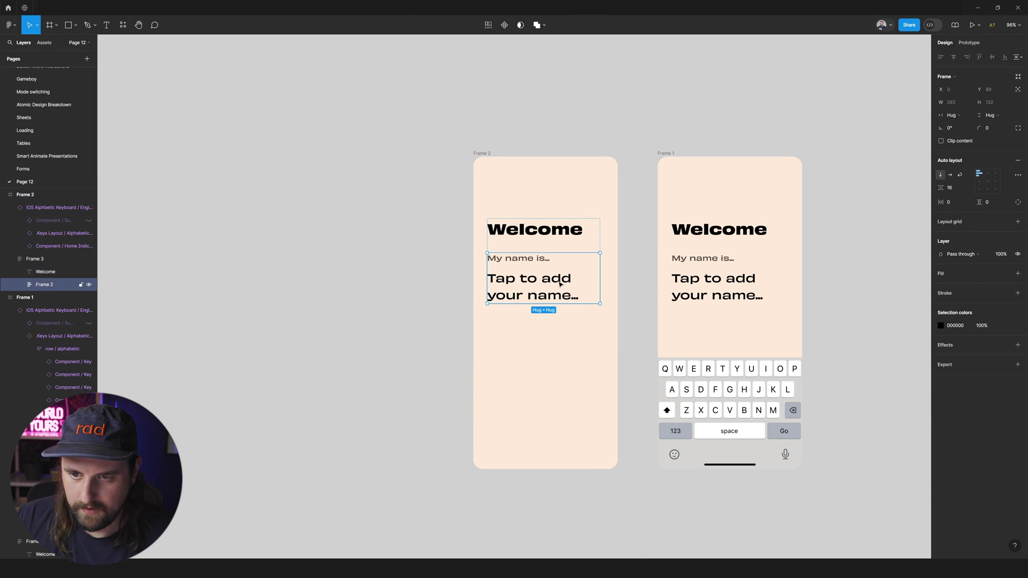
{"action": "scroll", "coordinate": [562, 283], "scroll_direction": "right", "scroll_amount": 2}
{"action": "left_click", "coordinate": [525, 283]}
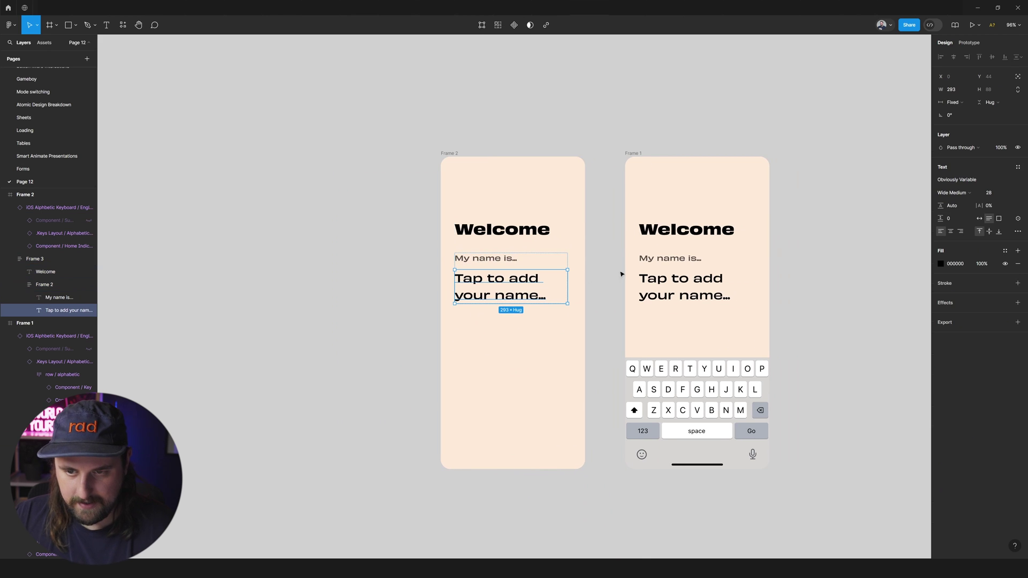
{"action": "key", "text": "6"}
{"action": "key", "text": "4"}
{"action": "key", "text": "5"}
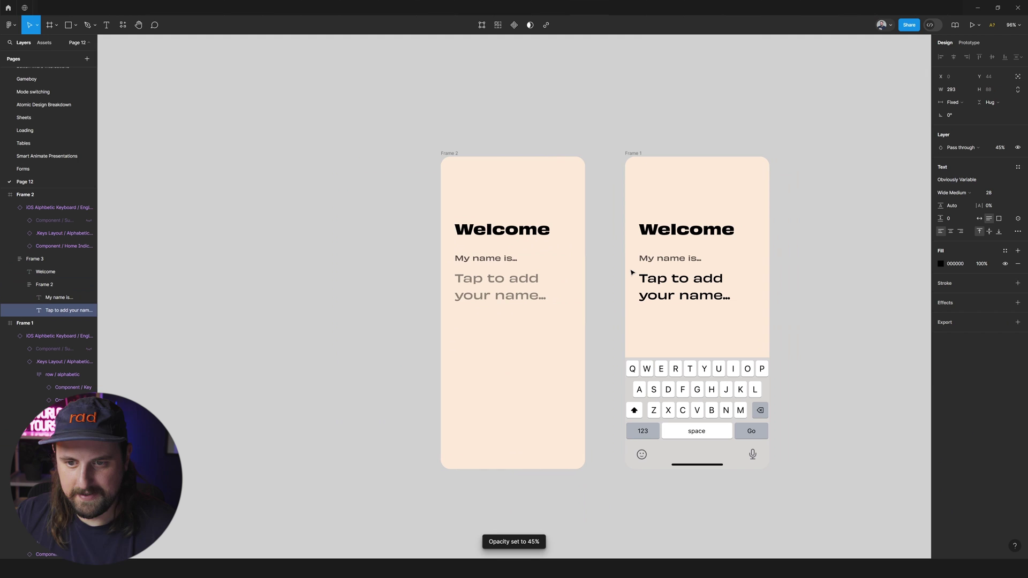
{"action": "key", "text": "ctrl+z"}
{"action": "key", "text": "ctrl+z"}
{"action": "key", "text": "ctrl+z"}
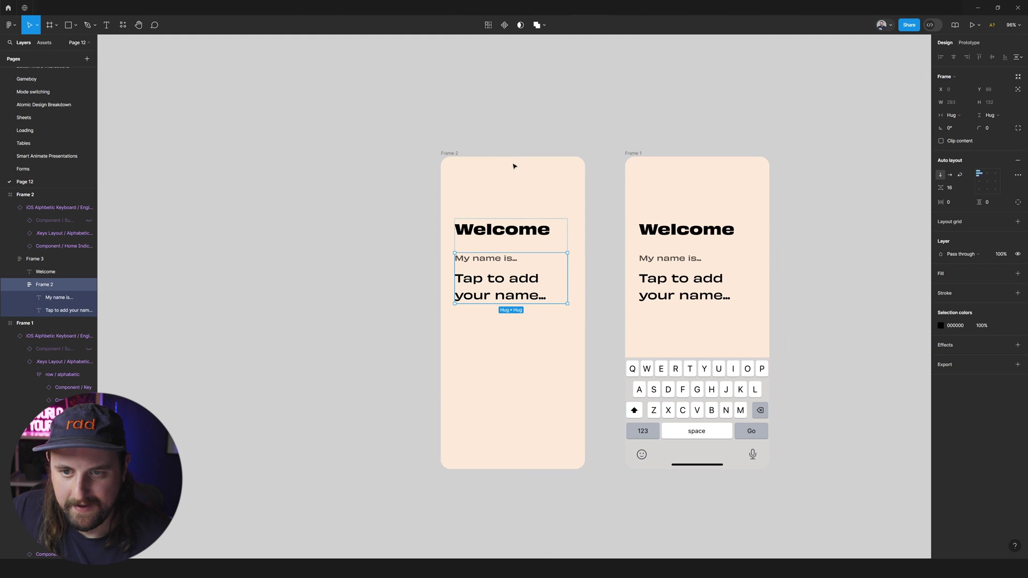
Link Frame 2 to Frame 1 with an on-click interaction using a Gentle Smart animate transition
{"action": "left_click", "coordinate": [514, 165]}
{"action": "left_click", "coordinate": [452, 154]}
{"action": "key", "text": "shift+e"}
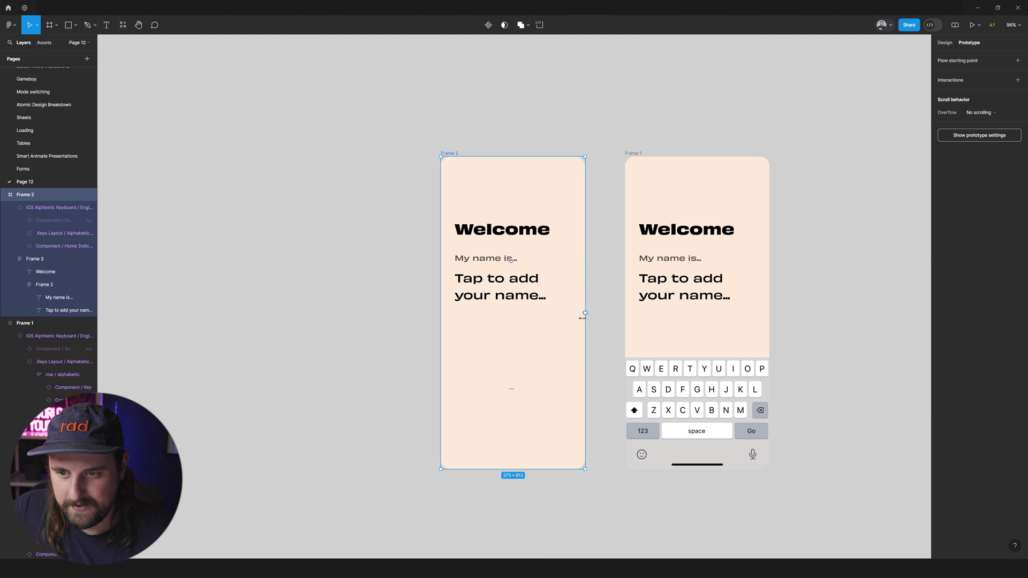
{"action": "left_click_drag", "start_coordinate": [585, 312], "coordinate": [680, 315]}
{"action": "scroll", "coordinate": [726, 320], "scroll_direction": "left", "scroll_amount": 1}
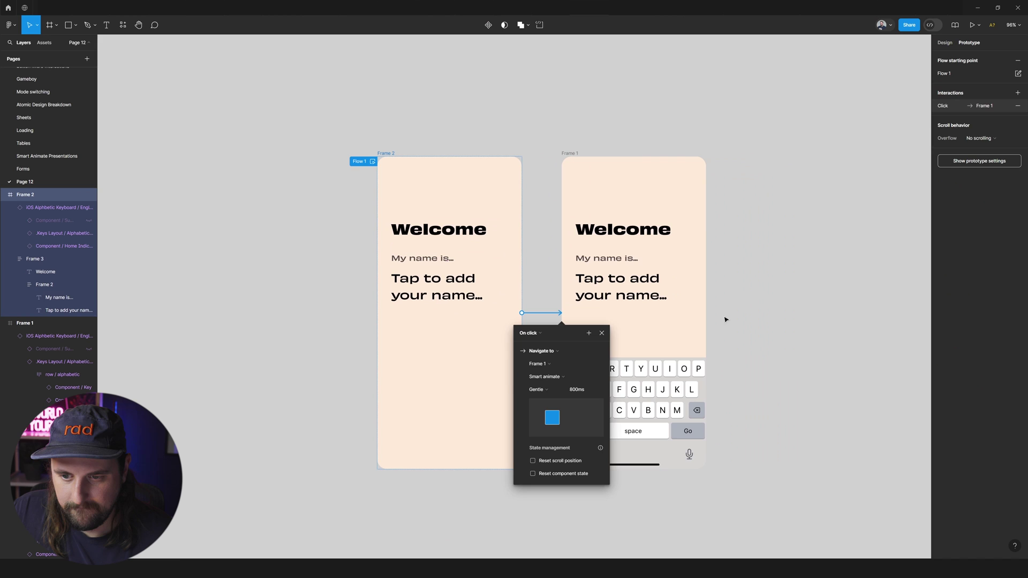
Link the keyboard in Frame 1 back to Frame 2 with an On drag trigger and the Gentle Smart animate easing
{"action": "left_click", "coordinate": [716, 390]}
{"action": "left_click", "coordinate": [690, 391]}
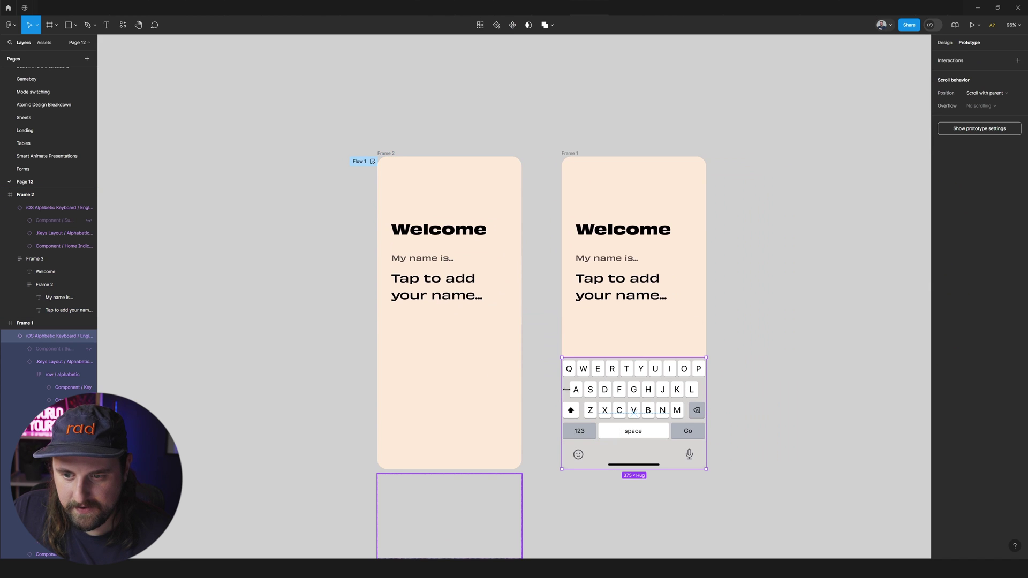
{"action": "left_click_drag", "start_coordinate": [562, 413], "coordinate": [471, 379]}
{"action": "left_click", "coordinate": [517, 389]}
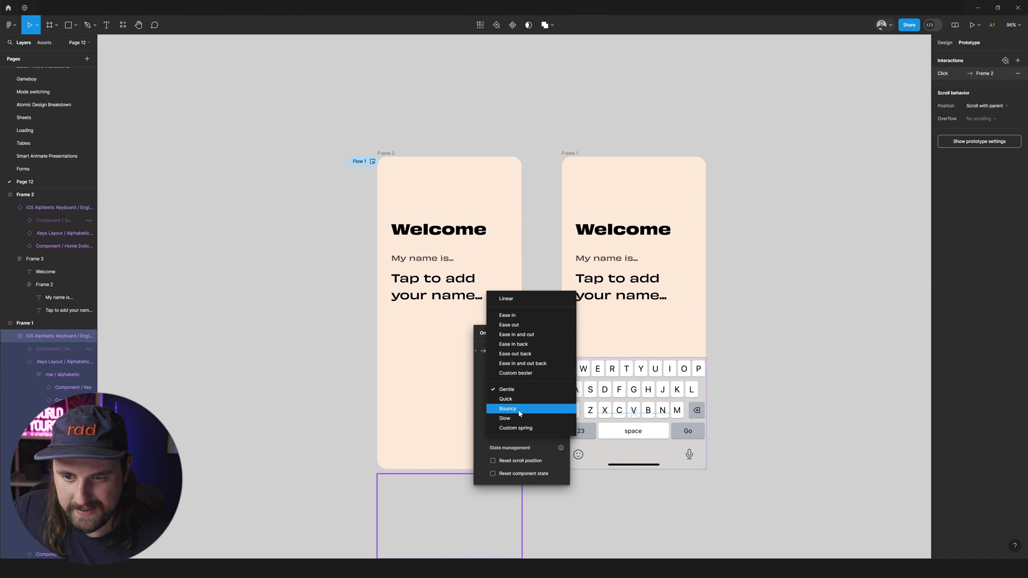
{"action": "left_click", "coordinate": [519, 392]}
{"action": "left_click", "coordinate": [489, 333]}
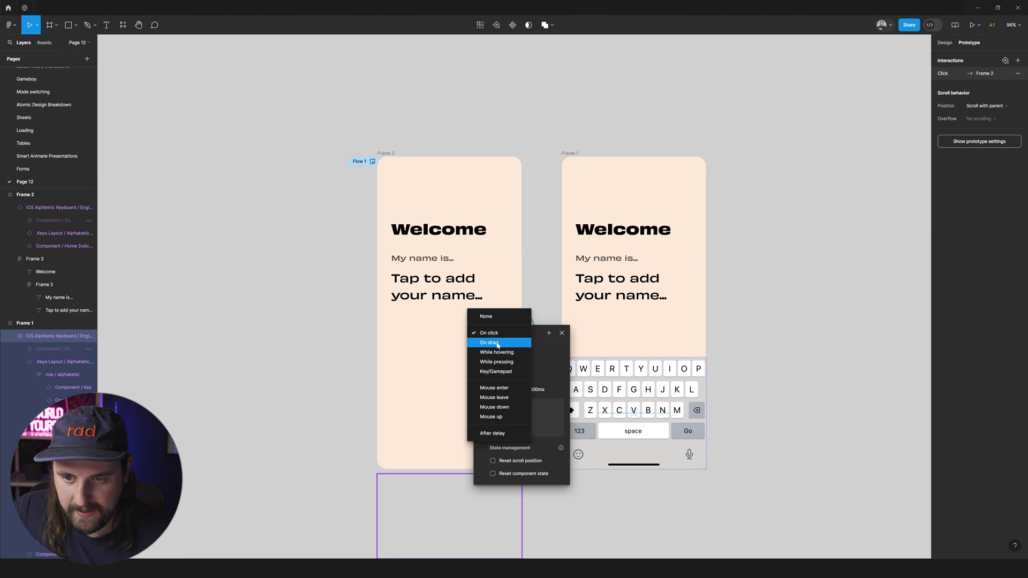
{"action": "left_click", "coordinate": [498, 344]}
Preview Flow 1 and test tapping to bring up the keyboard and pulling it down to dismiss it
{"action": "scroll", "coordinate": [737, 293], "scroll_direction": "down", "scroll_amount": 3}
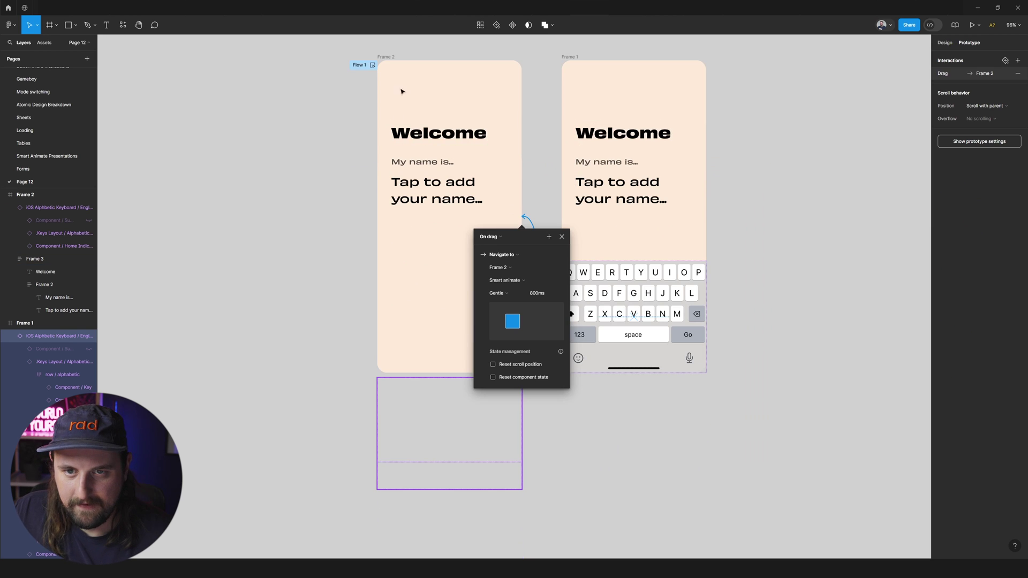
{"action": "left_click", "coordinate": [374, 65]}
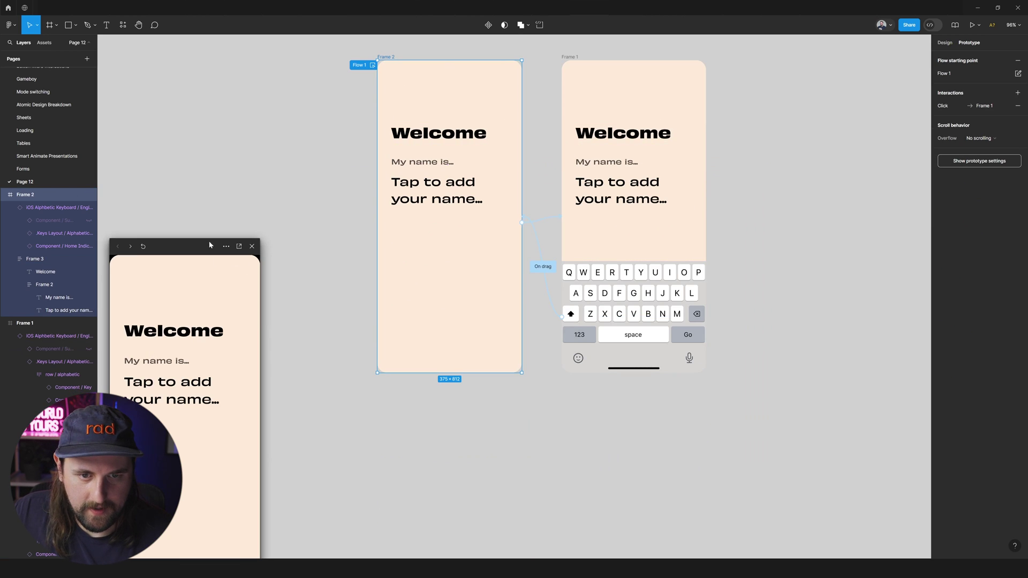
{"action": "left_click_drag", "start_coordinate": [210, 245], "coordinate": [277, 117]}
{"action": "left_click", "coordinate": [248, 267]}
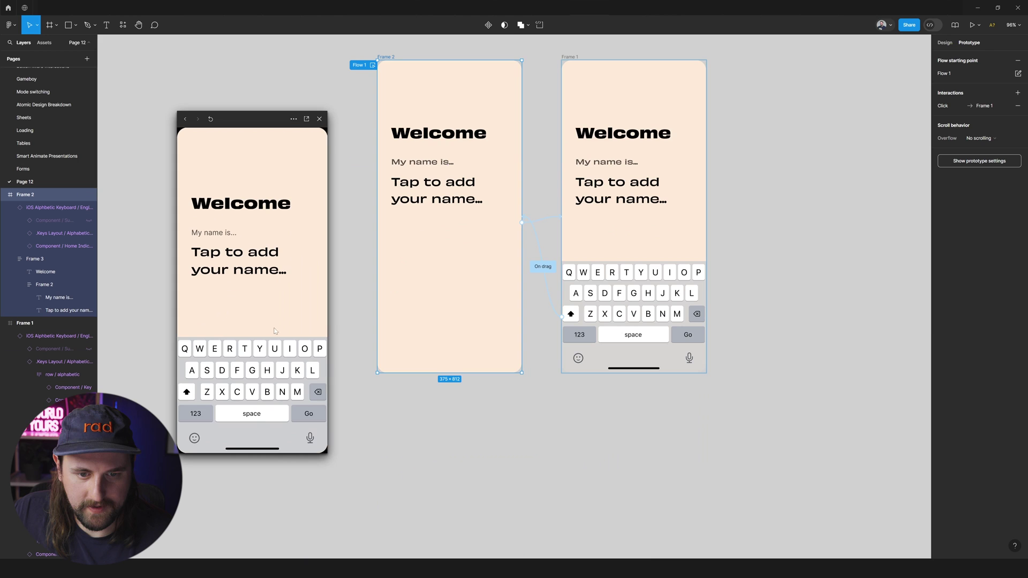
{"action": "left_click_drag", "start_coordinate": [268, 399], "coordinate": [291, 441]}
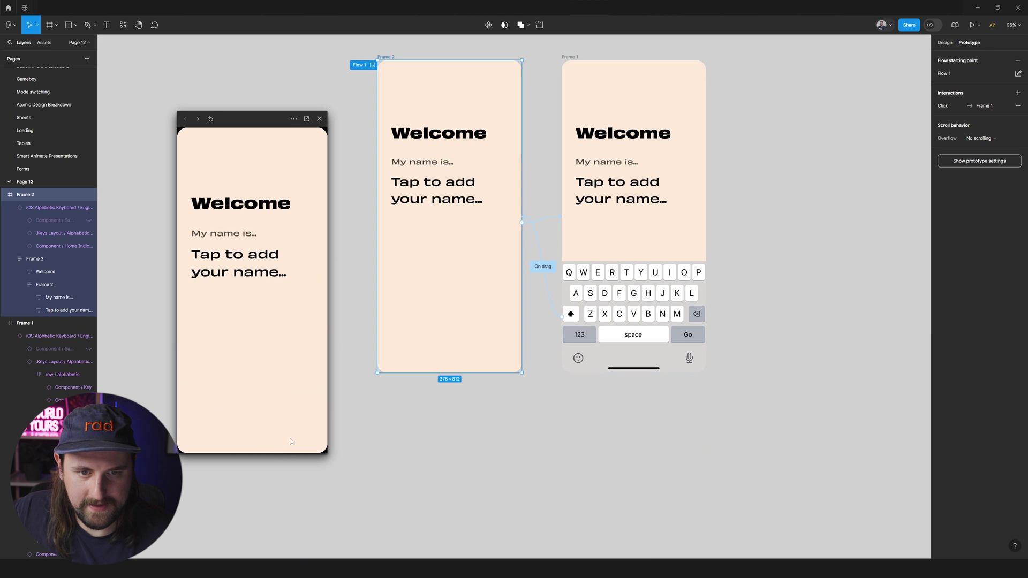
{"action": "left_click", "coordinate": [291, 277]}
{"action": "left_click_drag", "start_coordinate": [254, 355], "coordinate": [244, 295]}
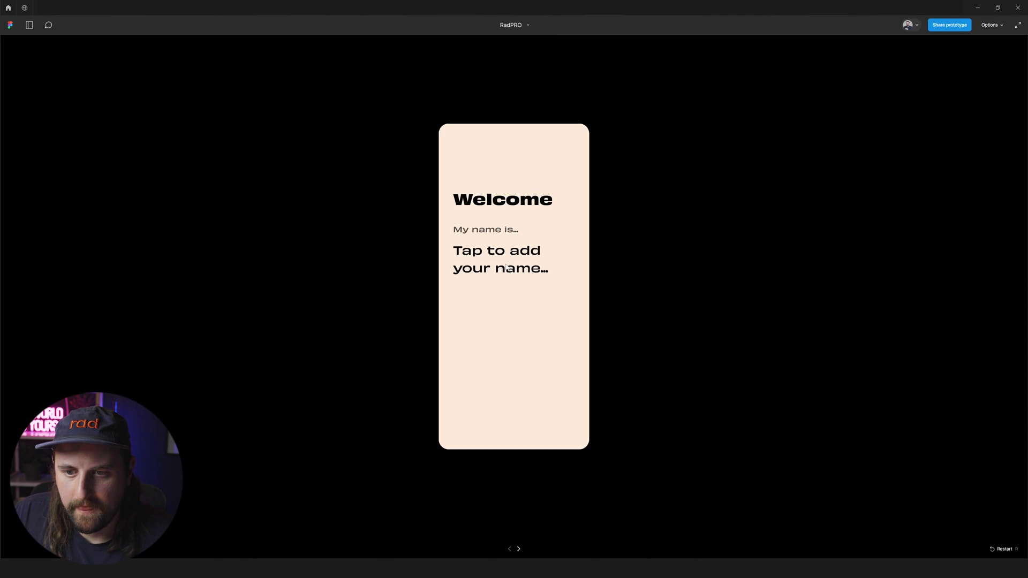
Test the keyboard opening and closing in the full presentation view, and return to the design file
{"action": "left_click", "coordinate": [506, 266]}
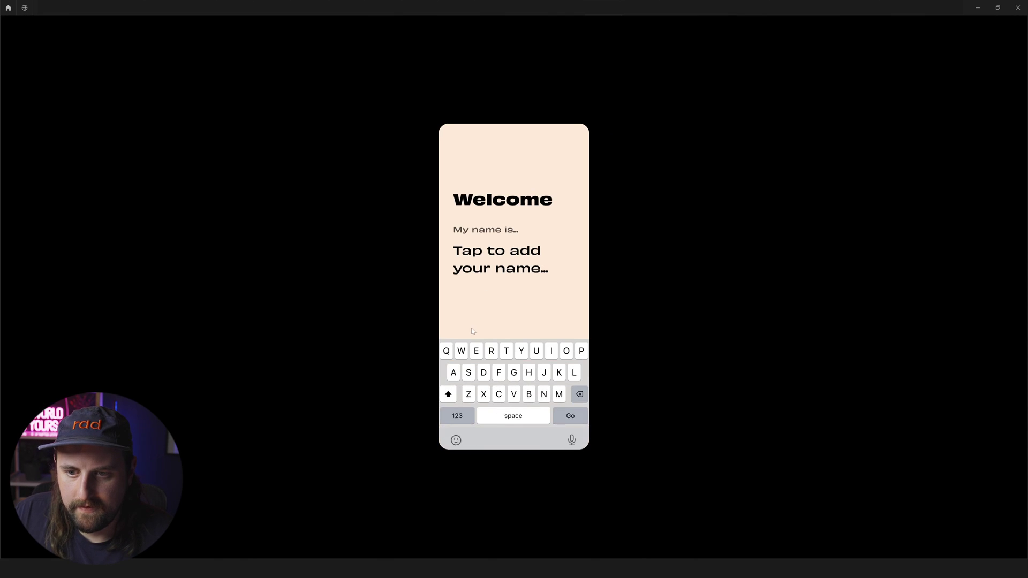
{"action": "left_click", "coordinate": [502, 463]}
{"action": "left_click", "coordinate": [527, 257]}
{"action": "left_click", "coordinate": [516, 462]}
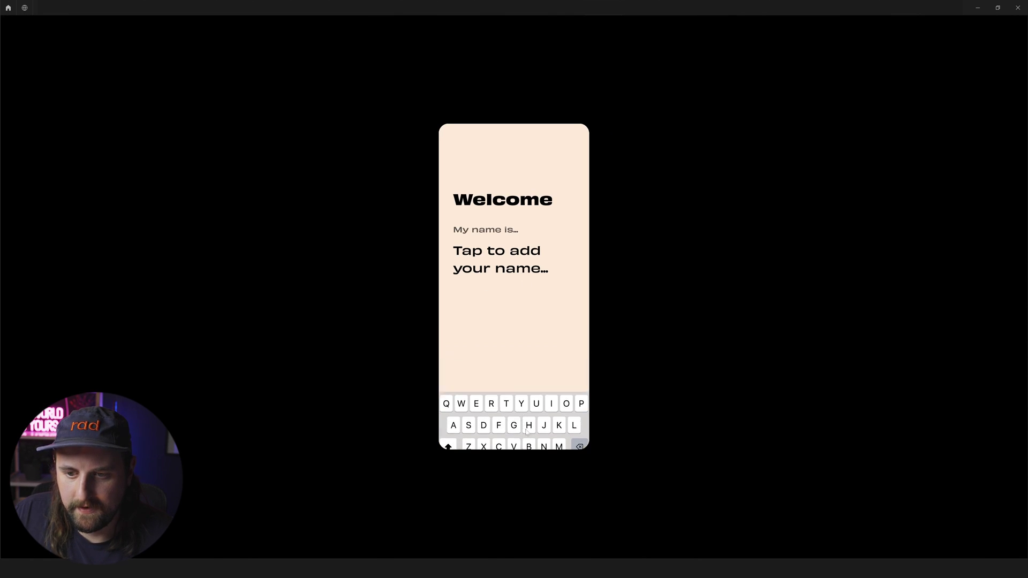
{"action": "left_click", "coordinate": [516, 271]}
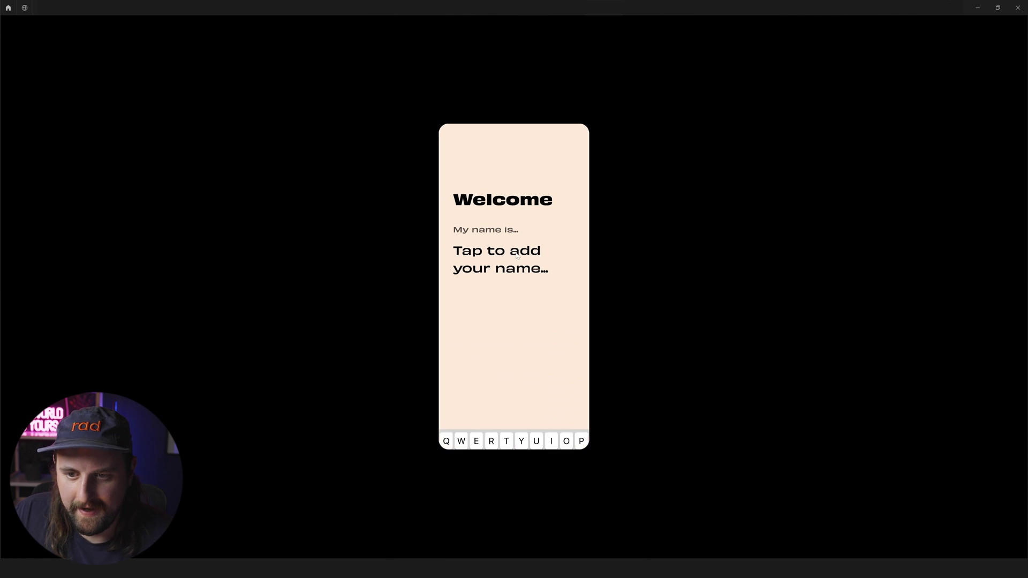
{"action": "left_click", "coordinate": [551, 7]}
{"action": "scroll", "coordinate": [663, 224], "scroll_direction": "right", "scroll_amount": 2}
{"action": "left_click", "coordinate": [558, 189]}
{"action": "scroll", "coordinate": [661, 209], "scroll_direction": "up", "scroll_amount": 2}
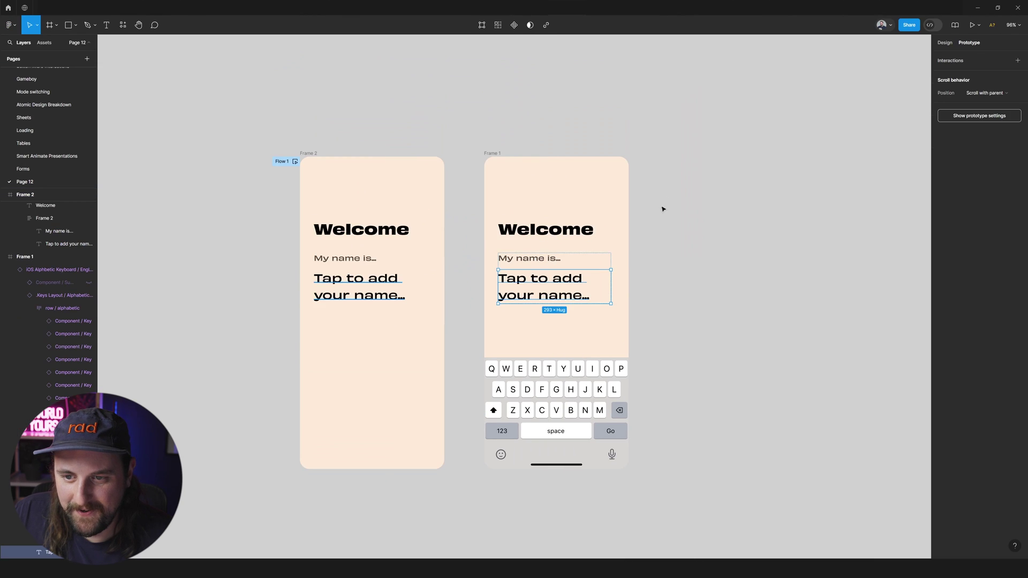
{"action": "left_click", "coordinate": [697, 267]}
{"action": "scroll", "coordinate": [697, 266], "scroll_direction": "down", "scroll_amount": 2}
{"action": "left_click", "coordinate": [584, 274]}
Create a local variable collection named "Working Keeb"
{"action": "left_click", "coordinate": [745, 233]}
{"action": "scroll", "coordinate": [745, 233], "scroll_direction": "right", "scroll_amount": 2}
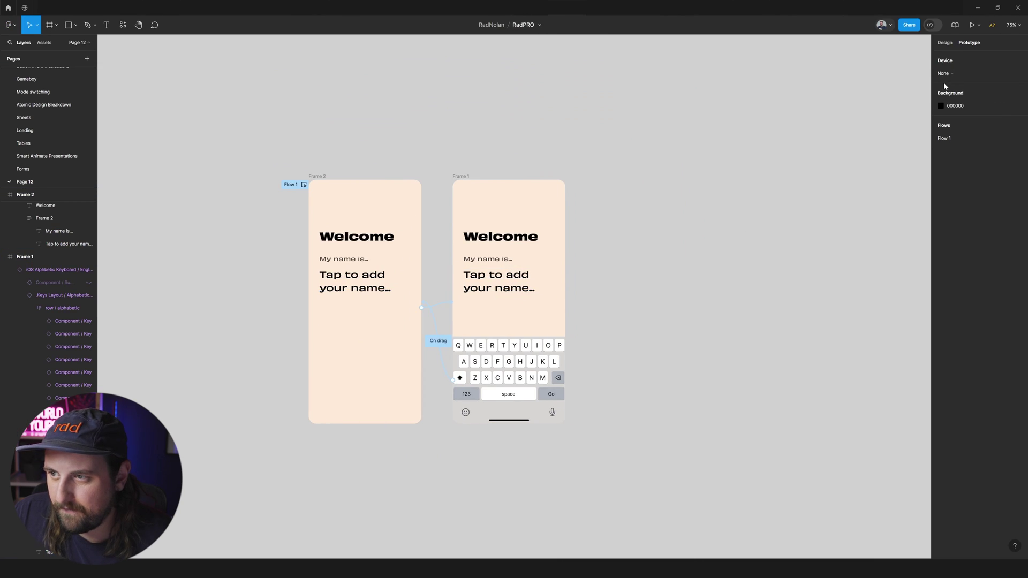
{"action": "left_click", "coordinate": [946, 43]}
{"action": "left_click", "coordinate": [1018, 93]}
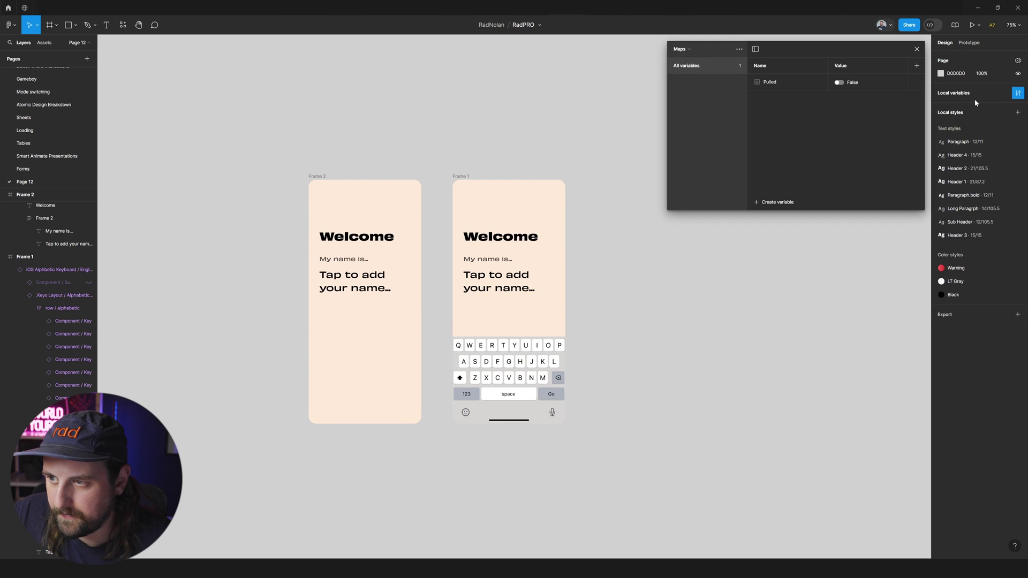
{"action": "left_click", "coordinate": [712, 51]}
{"action": "left_click", "coordinate": [697, 45]}
{"action": "left_click", "coordinate": [740, 49]}
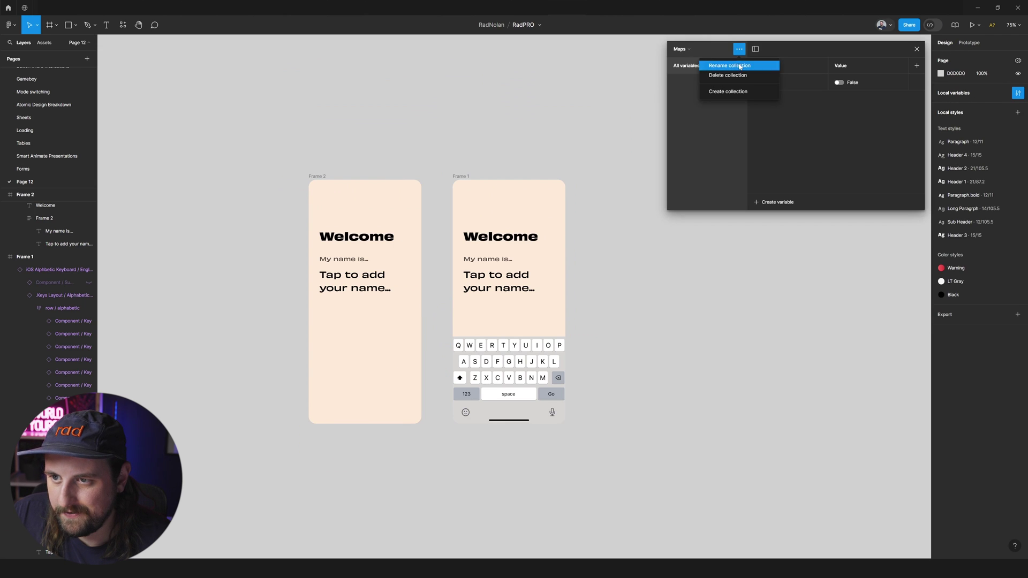
{"action": "left_click", "coordinate": [718, 65]}
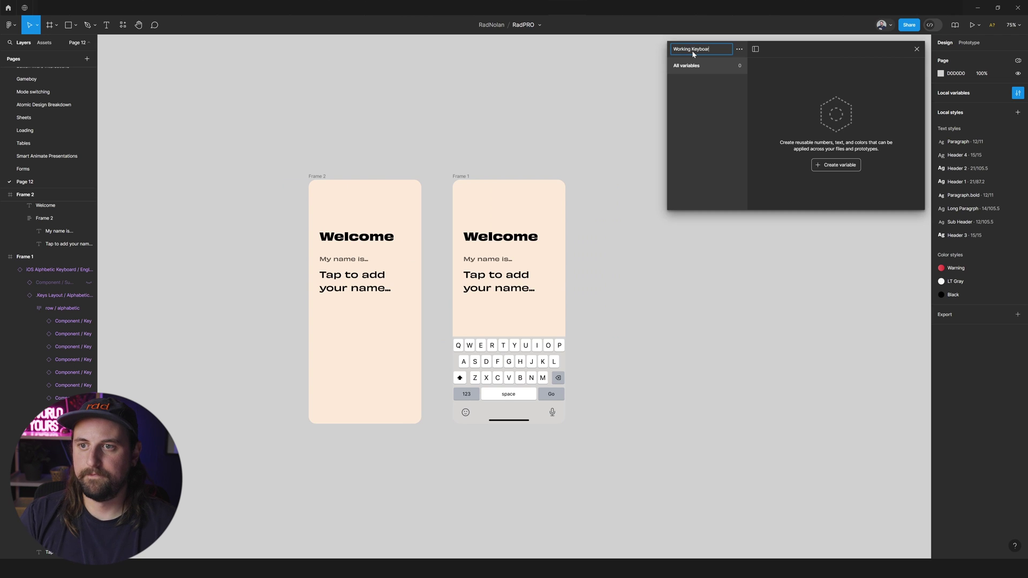
{"action": "type", "text": "Working Key"}
{"action": "key", "text": "BackSpace"}
{"action": "type", "text": "eb"}
{"action": "key", "text": "Return"}
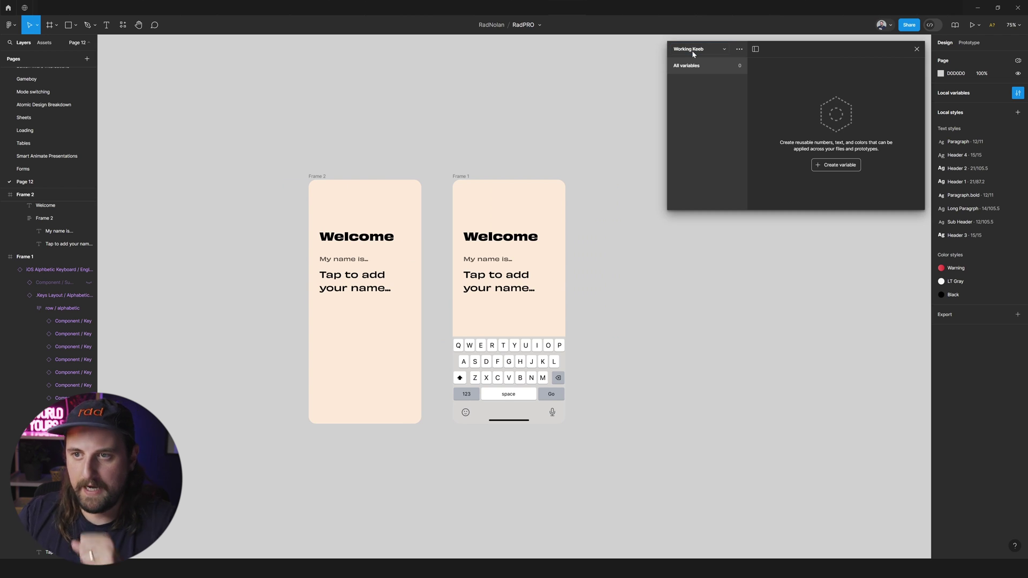
Create a string variable named "Input" in the Working Keeb collection
{"action": "left_click", "coordinate": [836, 165]}
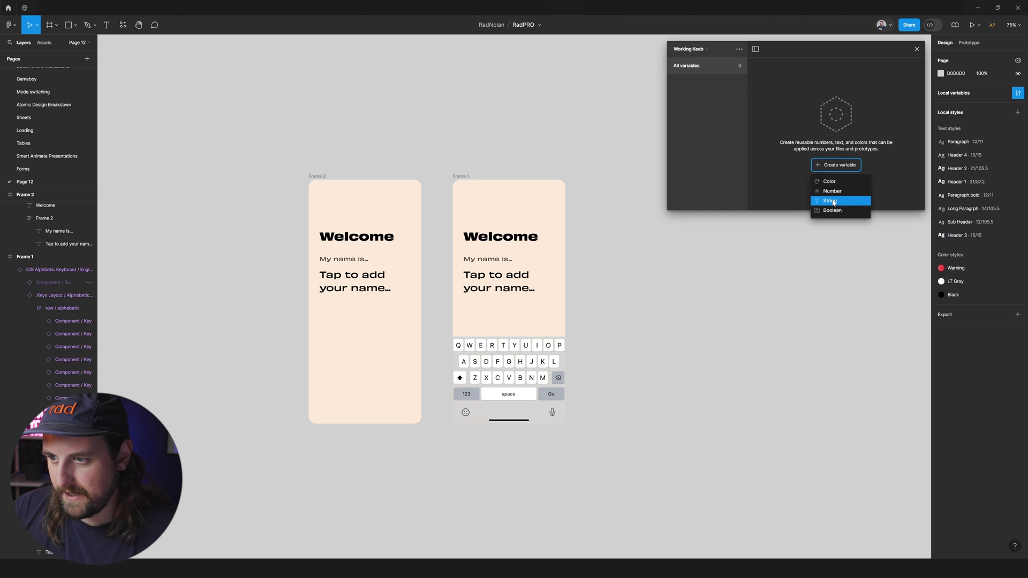
{"action": "left_click", "coordinate": [830, 198]}
{"action": "key", "text": "BackSpace"}
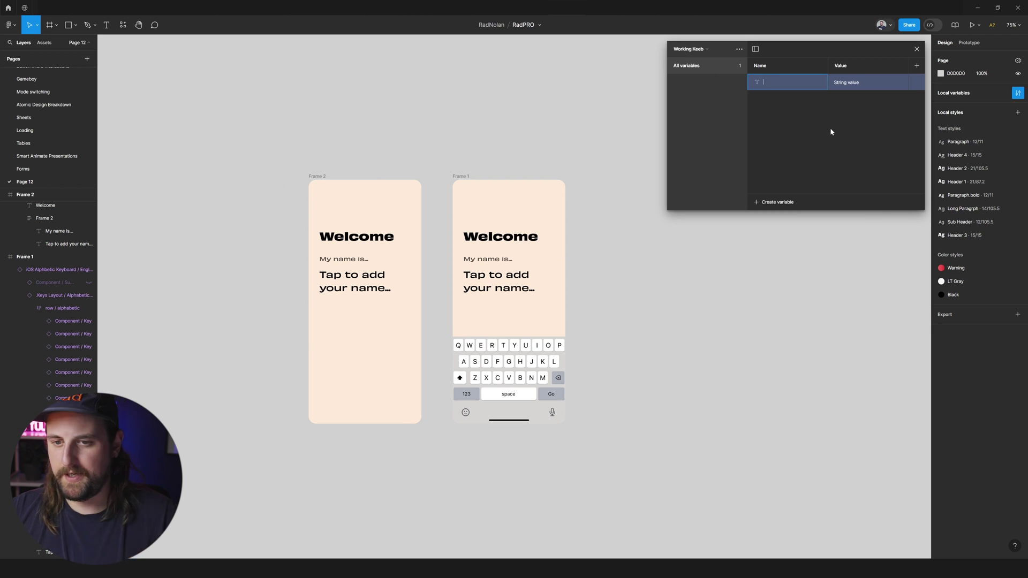
{"action": "type", "text": "Input"}
{"action": "key", "text": "Tab"}
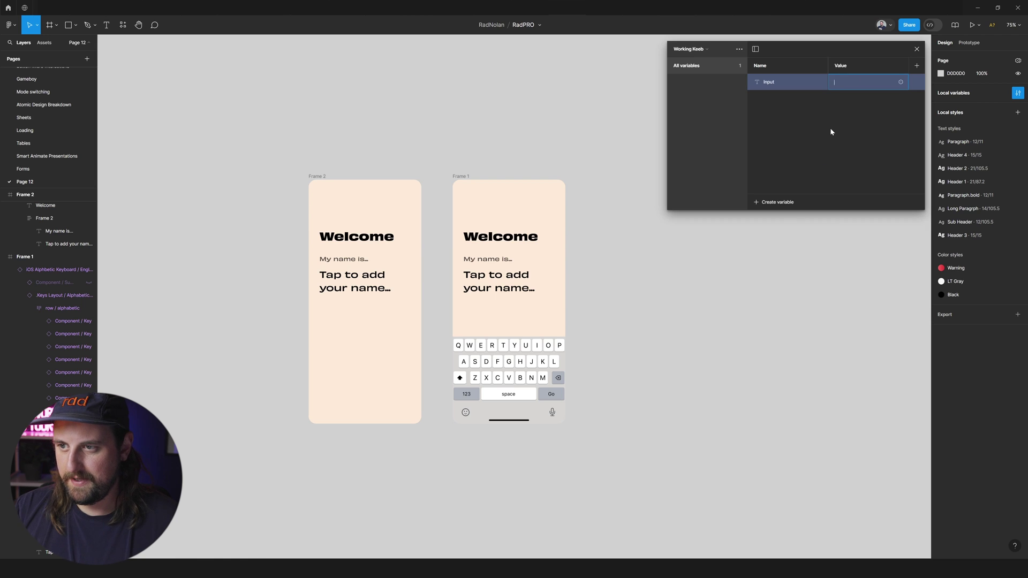
{"action": "left_click", "coordinate": [917, 47]}
Bind the "Tap to add your name..." text in Frame 1 to the Input variable
{"action": "left_click", "coordinate": [503, 294]}
{"action": "scroll", "coordinate": [502, 294], "scroll_direction": "up", "scroll_amount": 2}
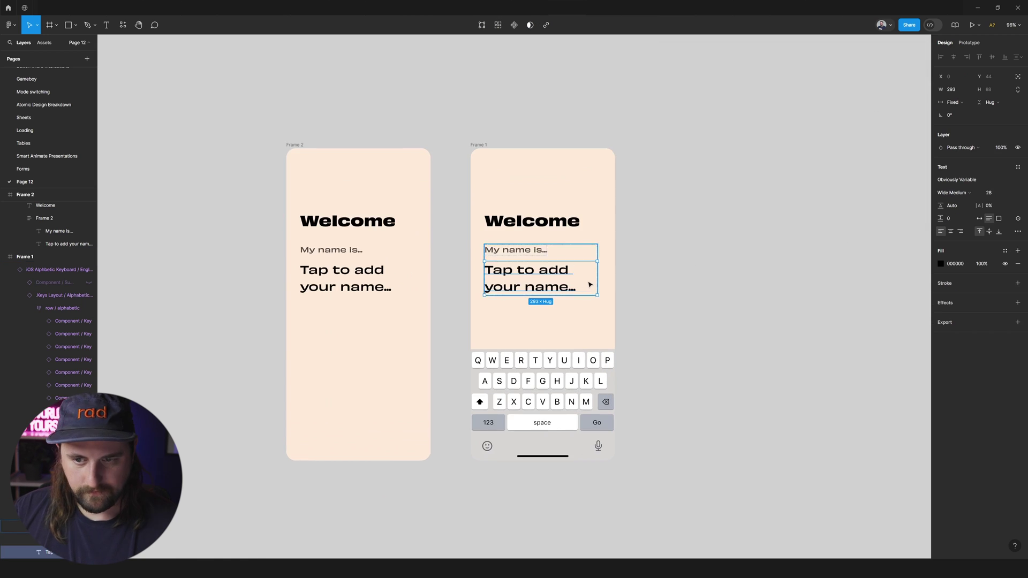
{"action": "scroll", "coordinate": [589, 279], "scroll_direction": "left", "scroll_amount": 1}
{"action": "left_click", "coordinate": [1018, 219]}
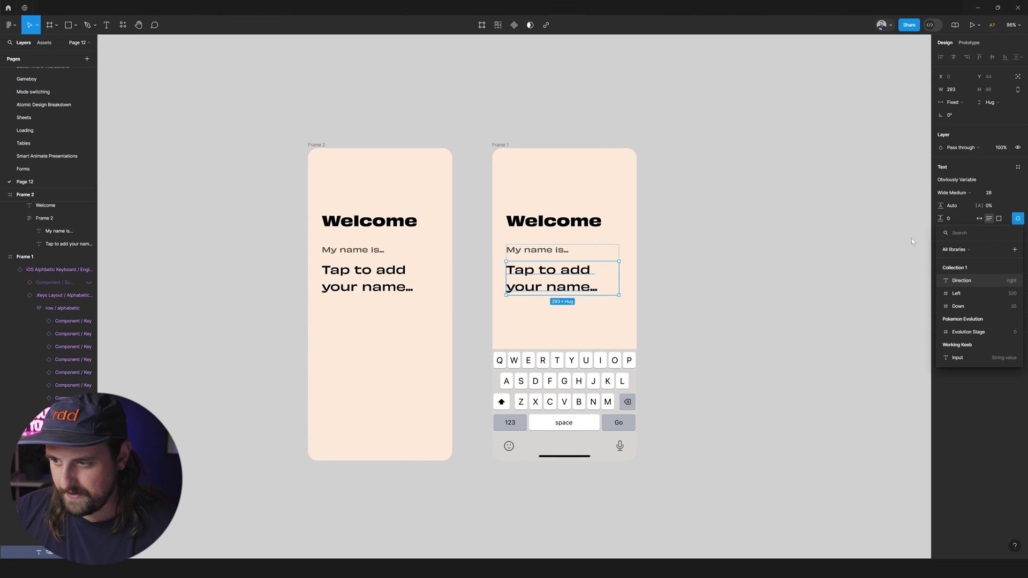
{"action": "left_click", "coordinate": [959, 358]}
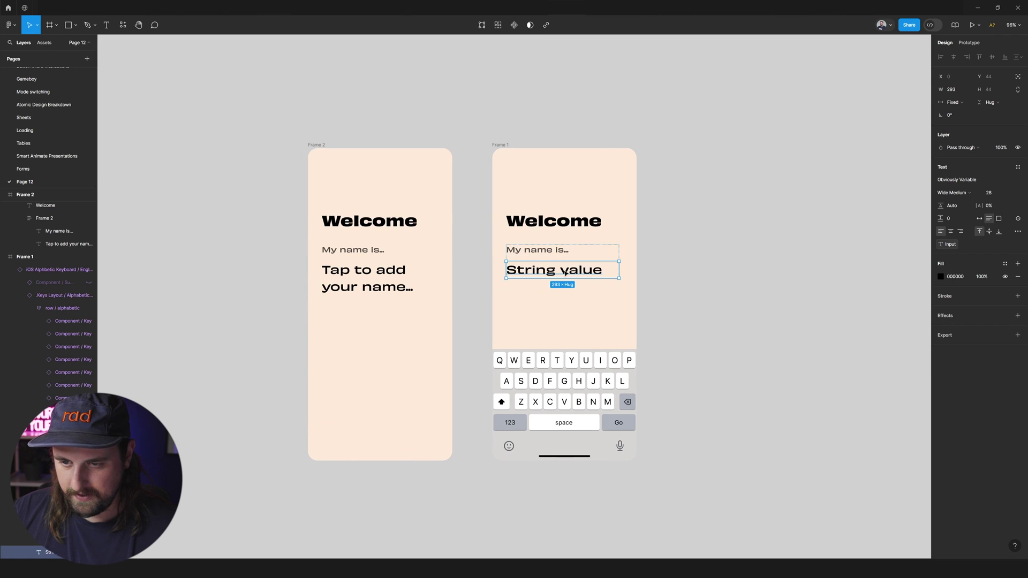
Clear the Input variable's default value in the local variables so it holds an empty string
{"action": "left_click", "coordinate": [874, 78]}
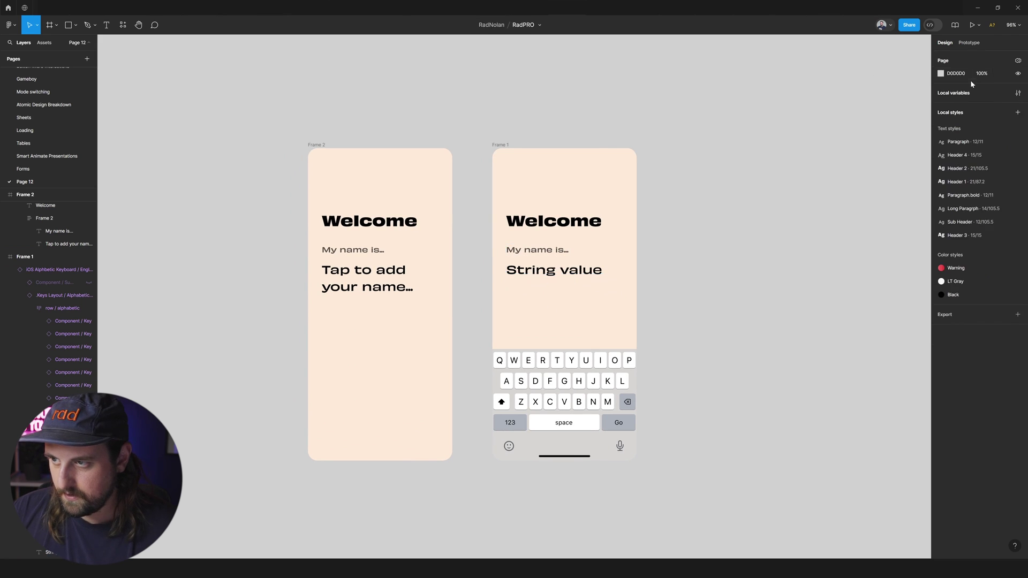
{"action": "left_click", "coordinate": [1018, 93]}
{"action": "double_click", "coordinate": [852, 82]}
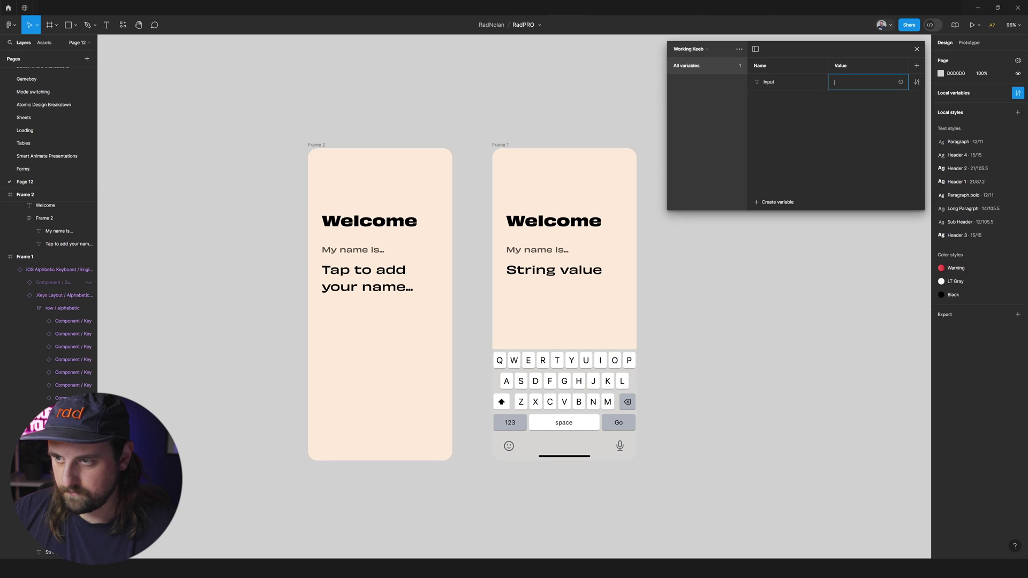
{"action": "key", "text": "Return"}
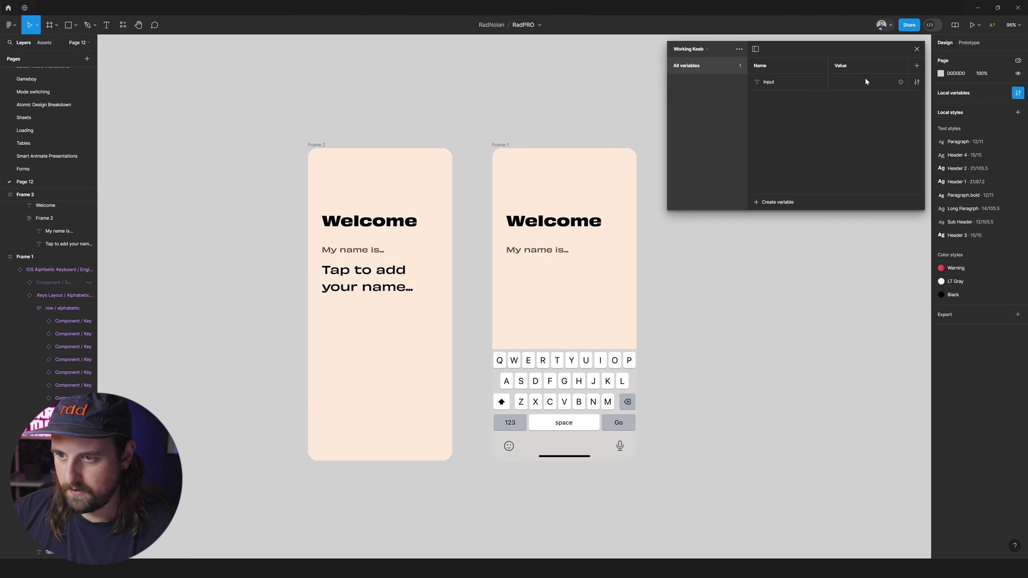
{"action": "left_click", "coordinate": [916, 49]}
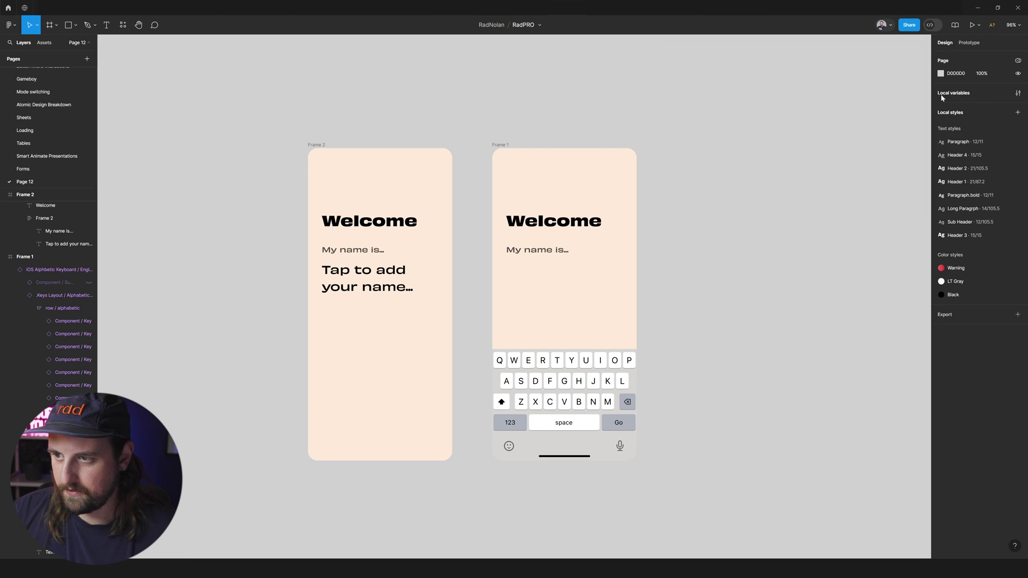
{"action": "left_click", "coordinate": [1018, 93]}
{"action": "left_click", "coordinate": [862, 81]}
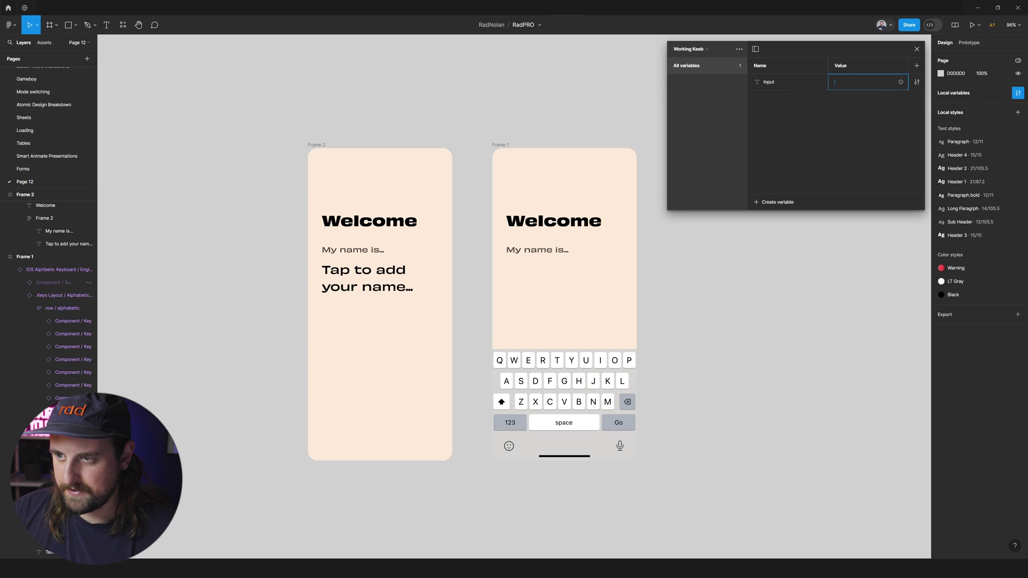
{"action": "left_click", "coordinate": [917, 50]}
Select the empty text layer under "My name is..." in Frame 1 to check its Input variable link
{"action": "left_click", "coordinate": [525, 271]}
{"action": "double_click", "coordinate": [528, 273]}
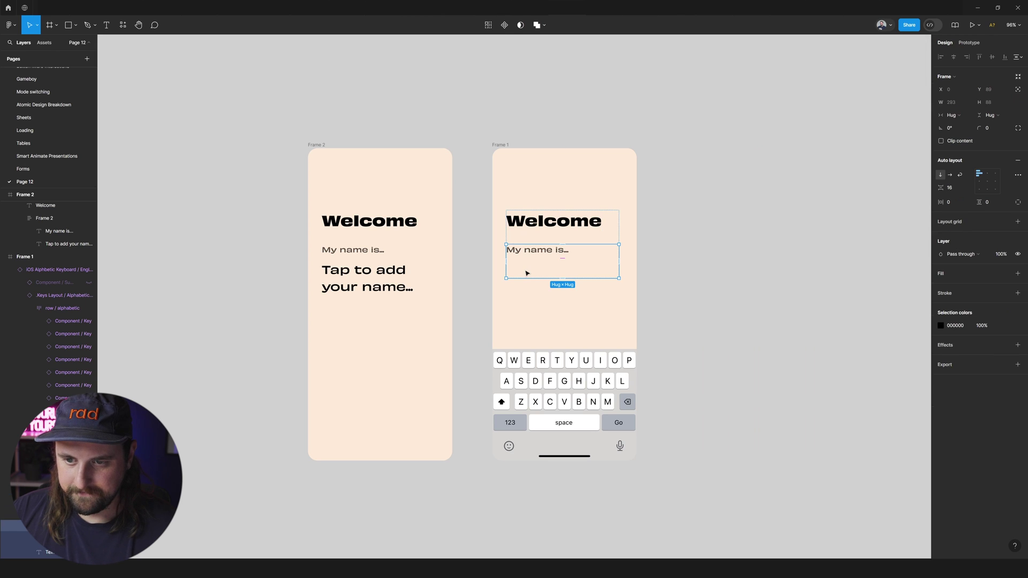
{"action": "double_click", "coordinate": [511, 274]}
{"action": "scroll", "coordinate": [693, 289], "scroll_direction": "down", "scroll_amount": 1}
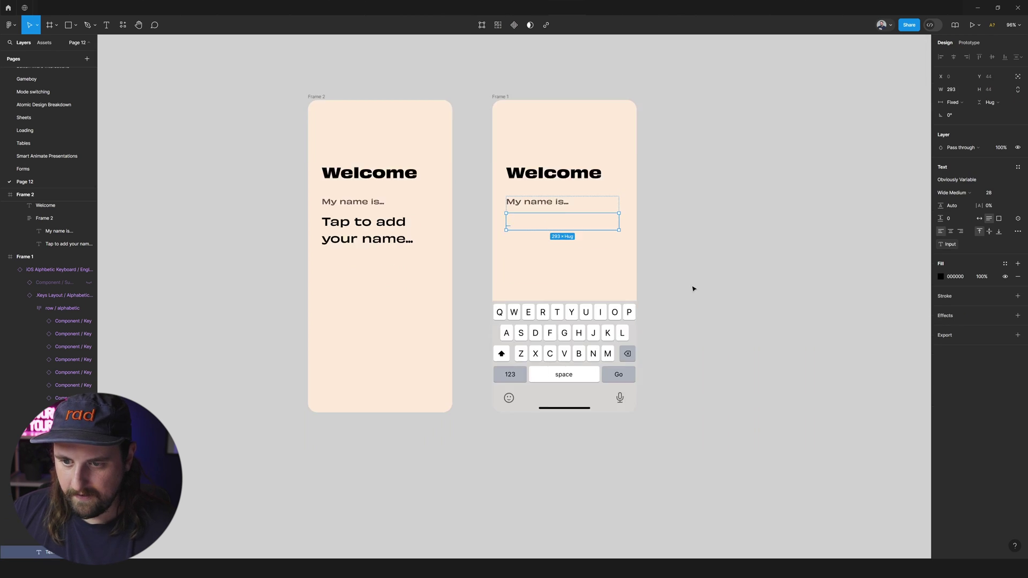
{"action": "scroll", "coordinate": [542, 324], "scroll_direction": "right", "scroll_amount": 1}
Preview the prototype from Frame 2, testing taps on the name text and the lower part of the screen
{"action": "left_click", "coordinate": [542, 324]}
{"action": "left_click", "coordinate": [379, 240]}
{"action": "key", "text": "shift+space"}
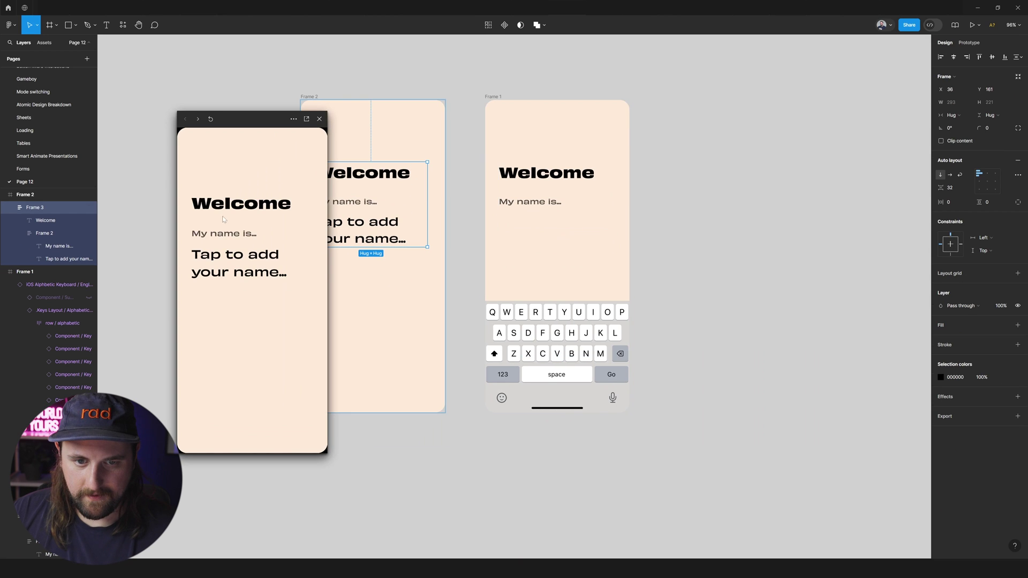
{"action": "left_click", "coordinate": [259, 268]}
{"action": "left_click", "coordinate": [261, 268]}
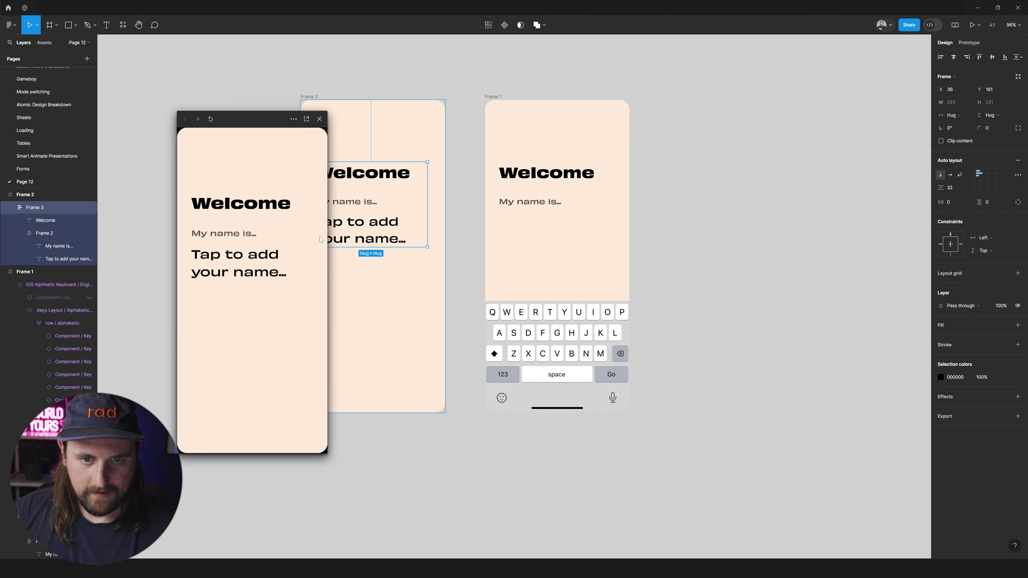
{"action": "left_click", "coordinate": [320, 119]}
{"action": "key", "text": "shift+space"}
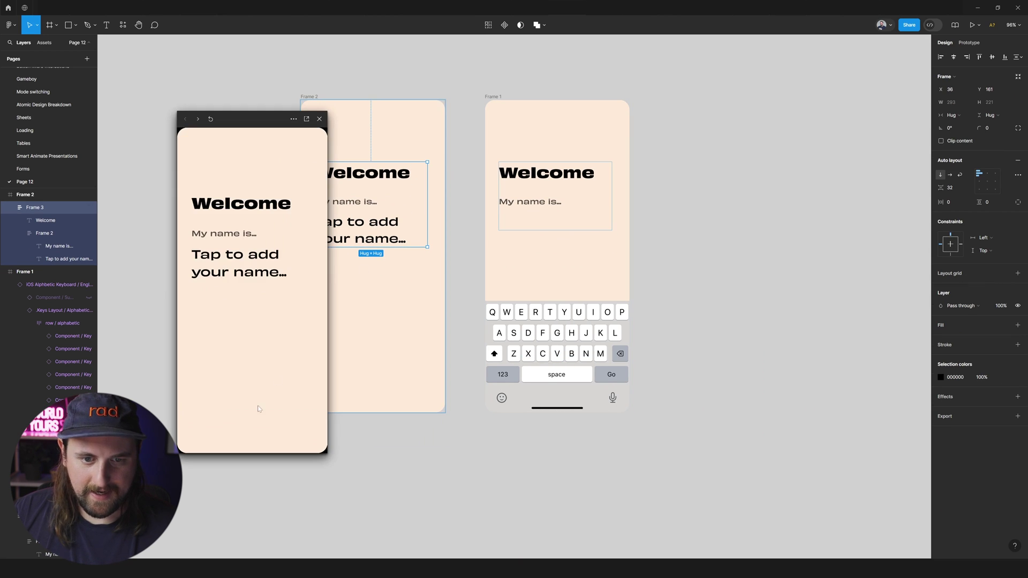
{"action": "left_click", "coordinate": [259, 408]}
{"action": "key", "text": "r"}
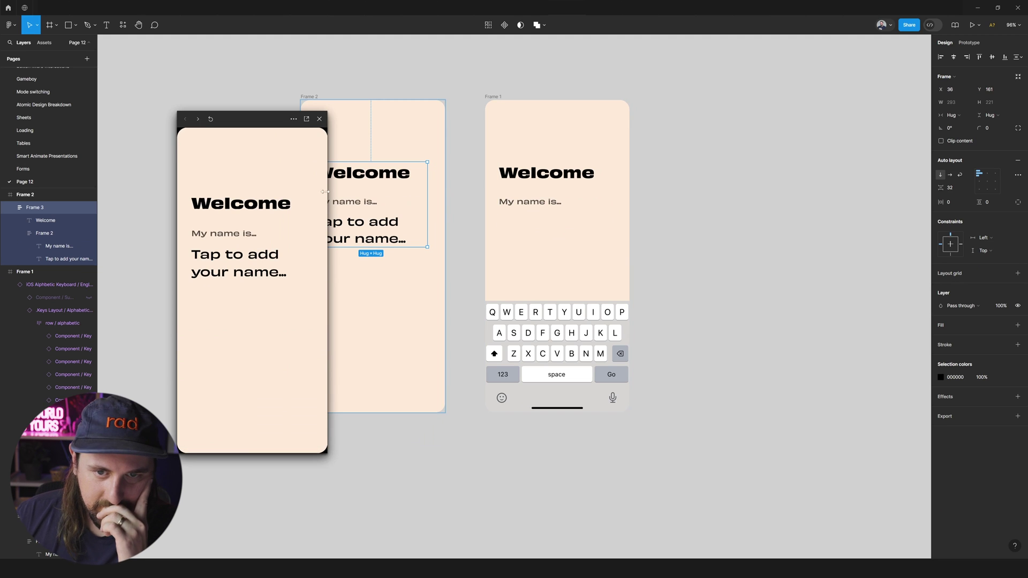
{"action": "left_click", "coordinate": [321, 119]}
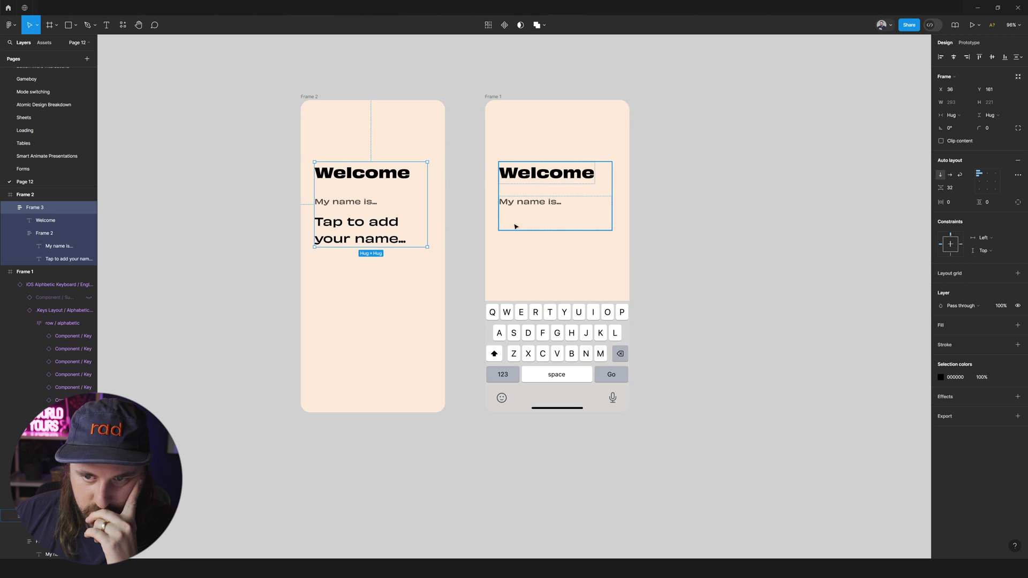
Put the "Tap to add your name..." text in Frame 2 into its own auto layout frame set to Wrap
{"action": "double_click", "coordinate": [343, 237]}
{"action": "double_click", "coordinate": [342, 237]}
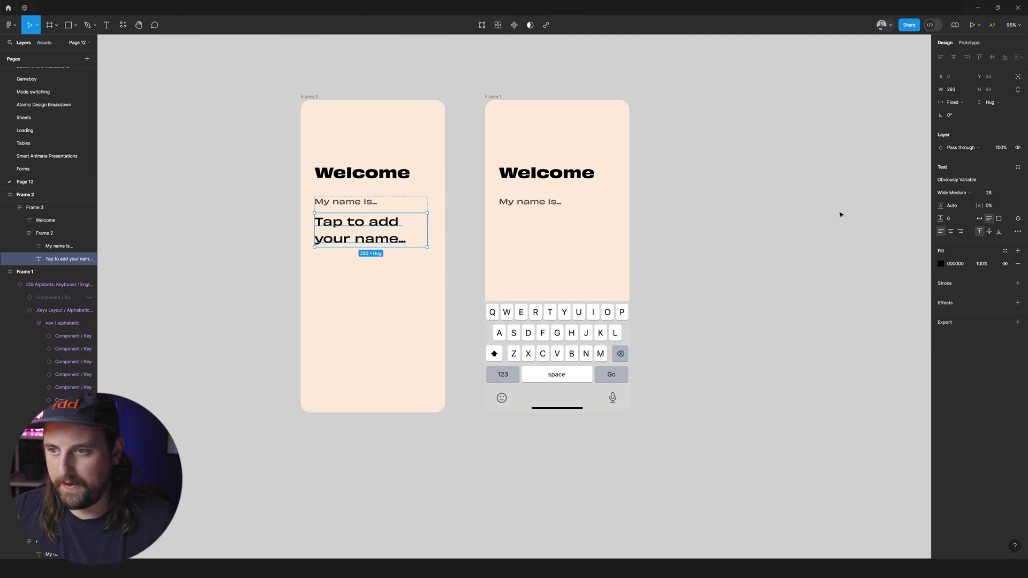
{"action": "scroll", "coordinate": [839, 215], "scroll_direction": "left", "scroll_amount": 3}
{"action": "key", "text": "shift+a"}
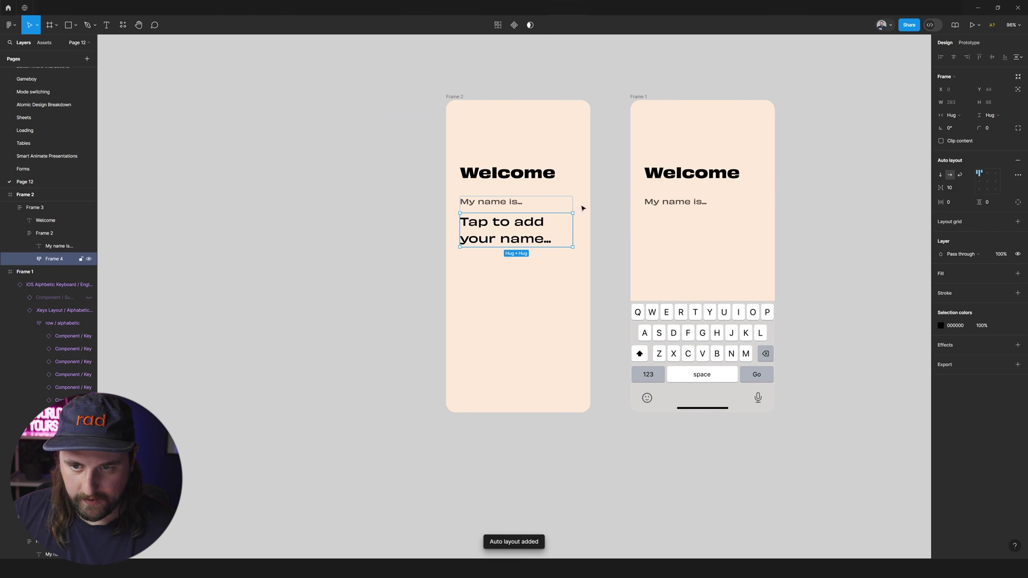
{"action": "left_click", "coordinate": [961, 175]}
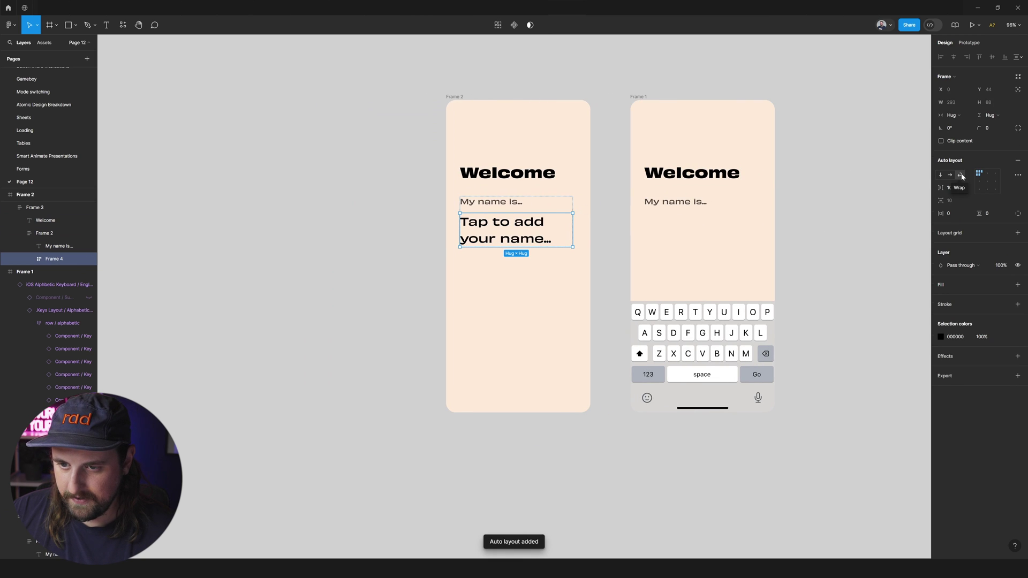
Draw a thin cursor rectangle about 1 × 18 after the text inside the new auto layout frame
{"action": "left_click", "coordinate": [528, 235]}
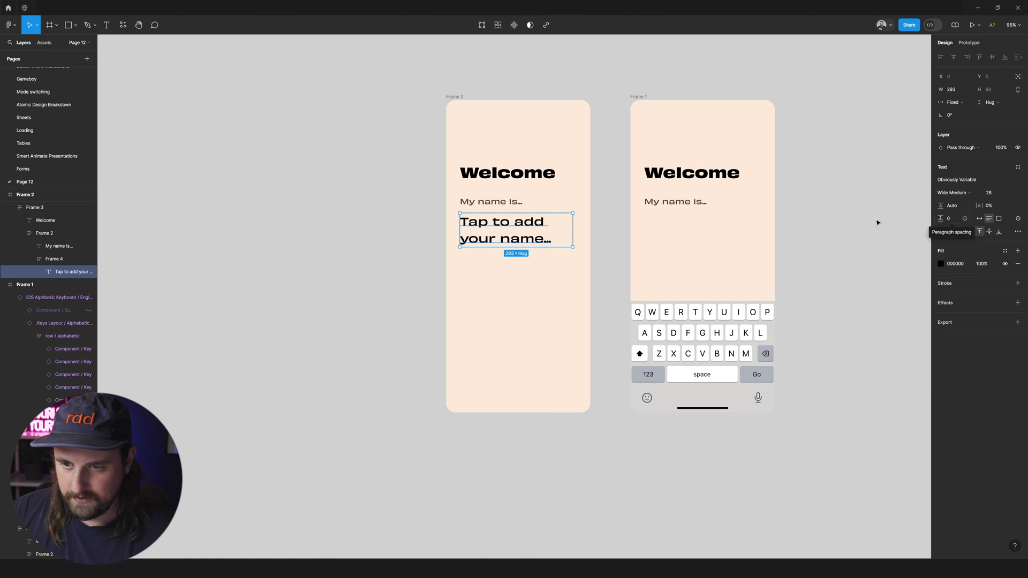
{"action": "key", "text": "Return"}
{"action": "key", "text": "Escape"}
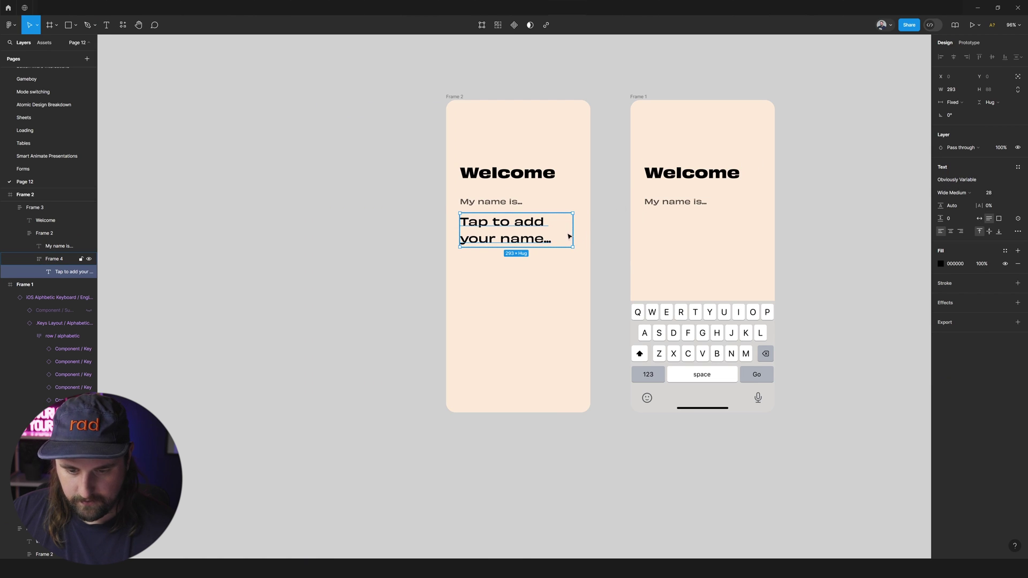
{"action": "key", "text": "r"}
{"action": "left_click_drag", "start_coordinate": [577, 214], "coordinate": [577, 223]}
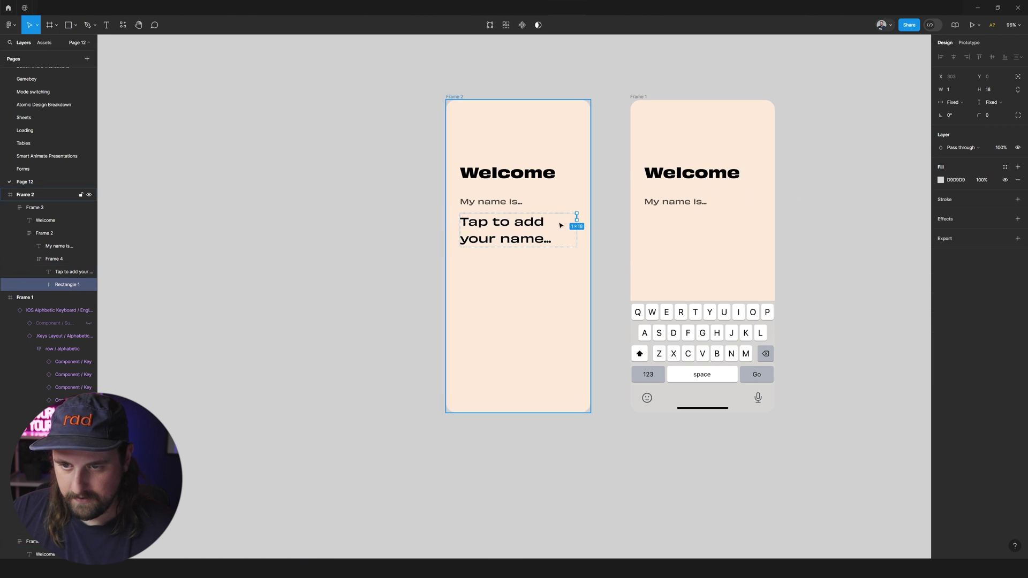
{"action": "scroll", "coordinate": [562, 225], "scroll_direction": "up", "scroll_amount": 5}
{"action": "left_click", "coordinate": [645, 211]}
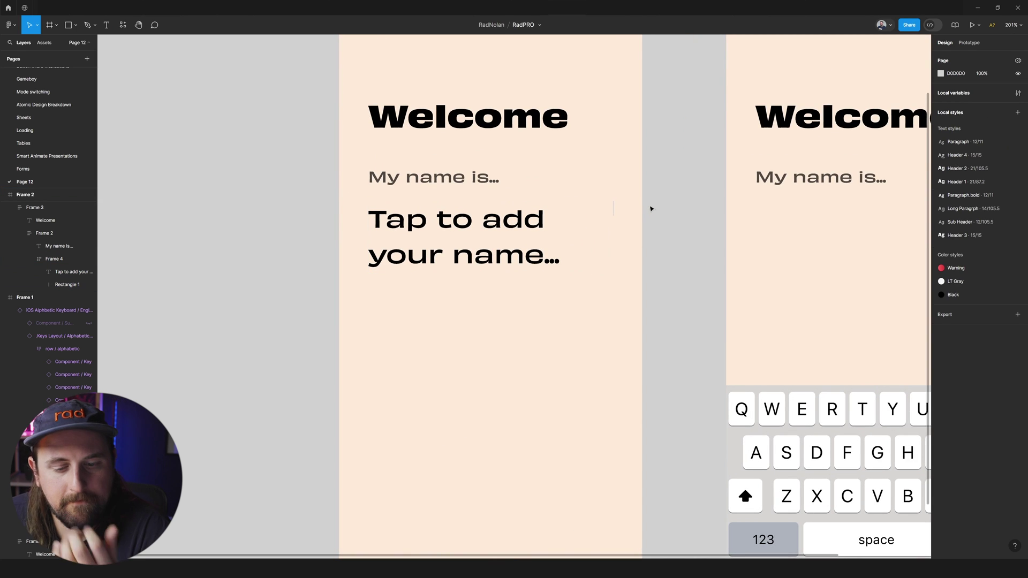
Align the contents of the cursor's auto layout frame to the bottom left and set the horizontal gap to 1
{"action": "left_click", "coordinate": [614, 209]}
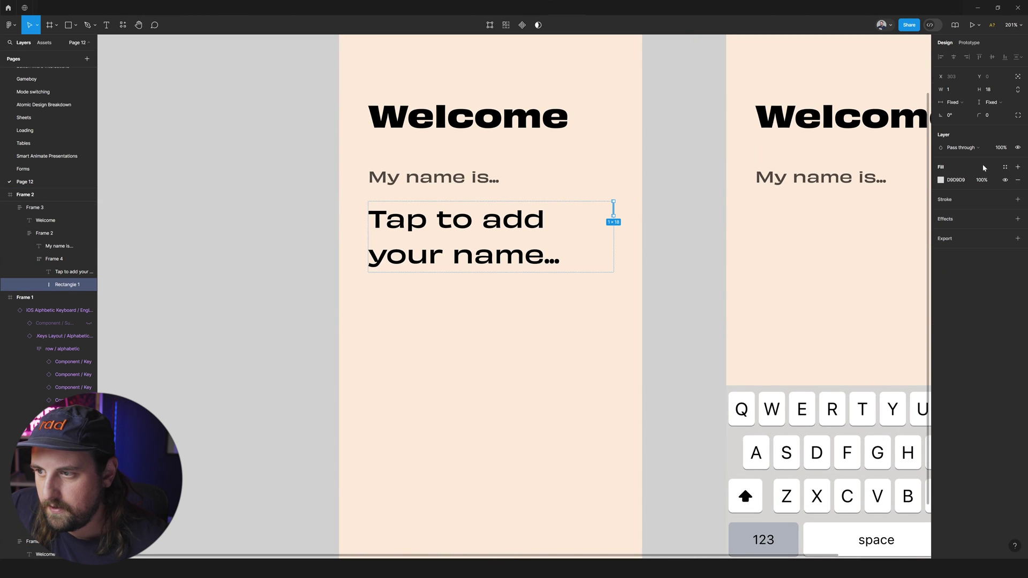
{"action": "key", "text": "shift+Return"}
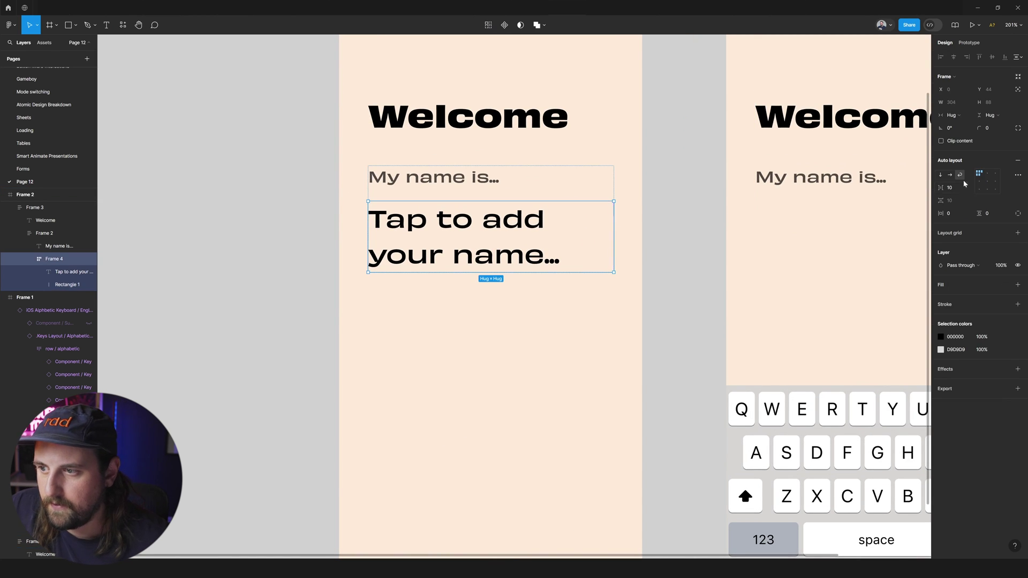
{"action": "left_click", "coordinate": [979, 189]}
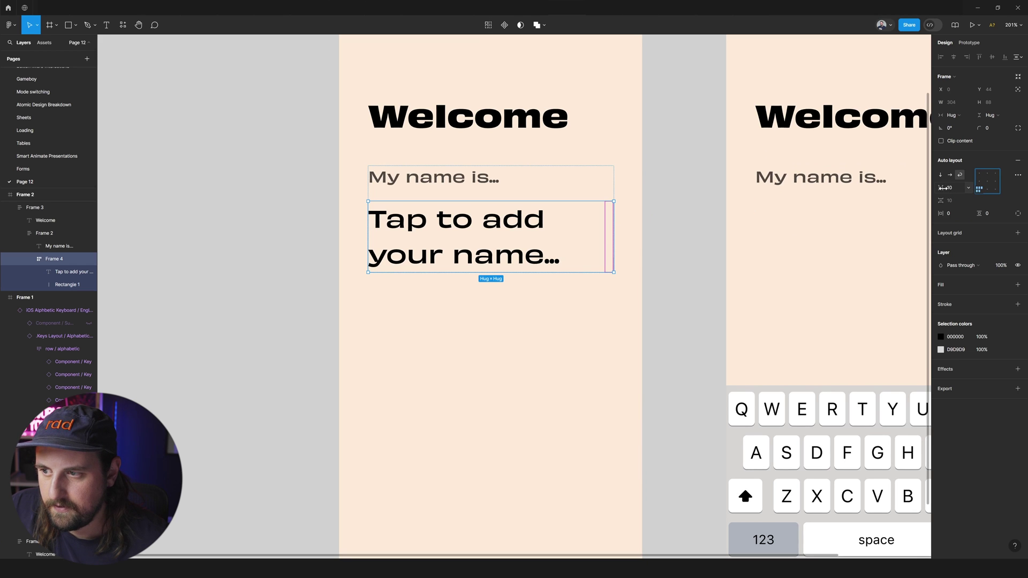
{"action": "left_click_drag", "start_coordinate": [943, 188], "coordinate": [936, 188]}
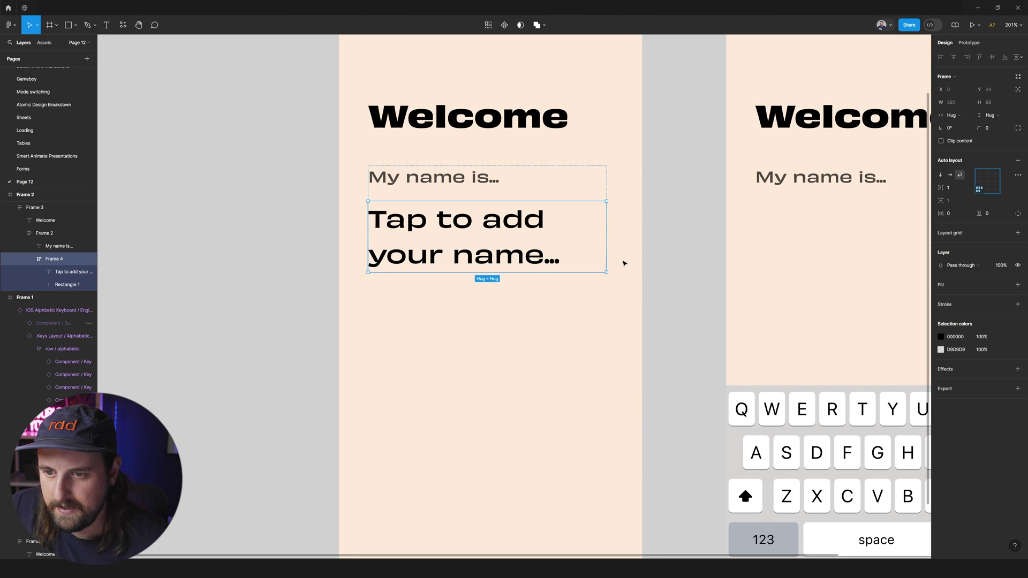
Set the cursor rectangle's fill colour to black, 000000
{"action": "left_click", "coordinate": [606, 264]}
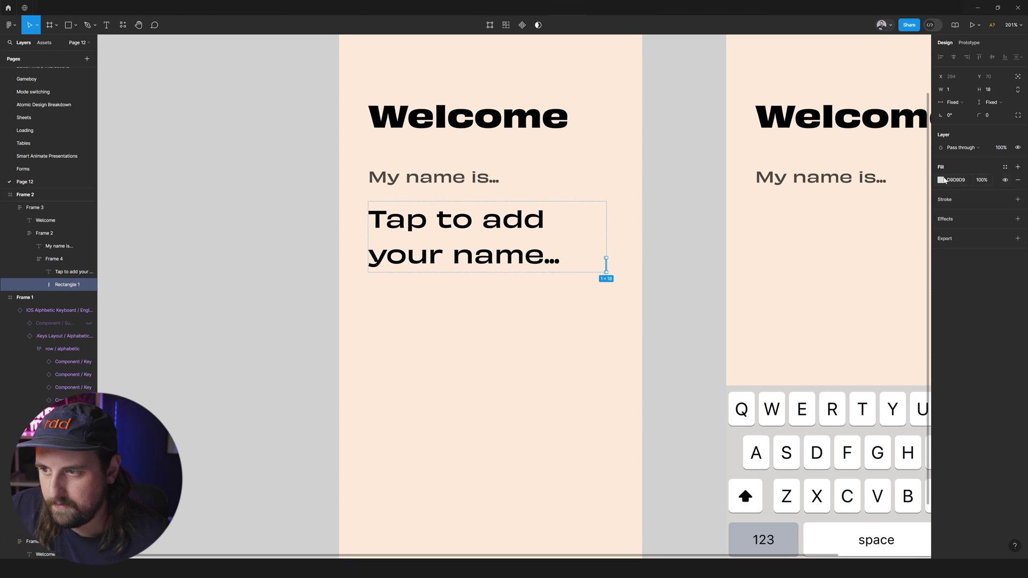
{"action": "left_click", "coordinate": [941, 180]}
{"action": "left_click", "coordinate": [954, 179]}
{"action": "type", "text": "000000"}
{"action": "key", "text": "Return"}
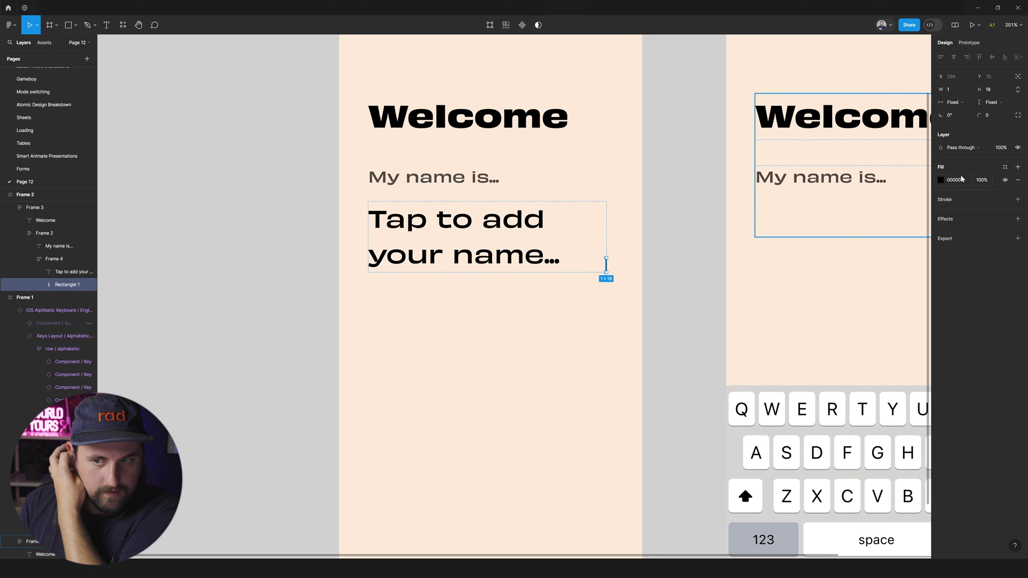
Set the vertical trim of the name texts in Frame 2 and Frame 1 to cap height to baseline
{"action": "left_click", "coordinate": [502, 225]}
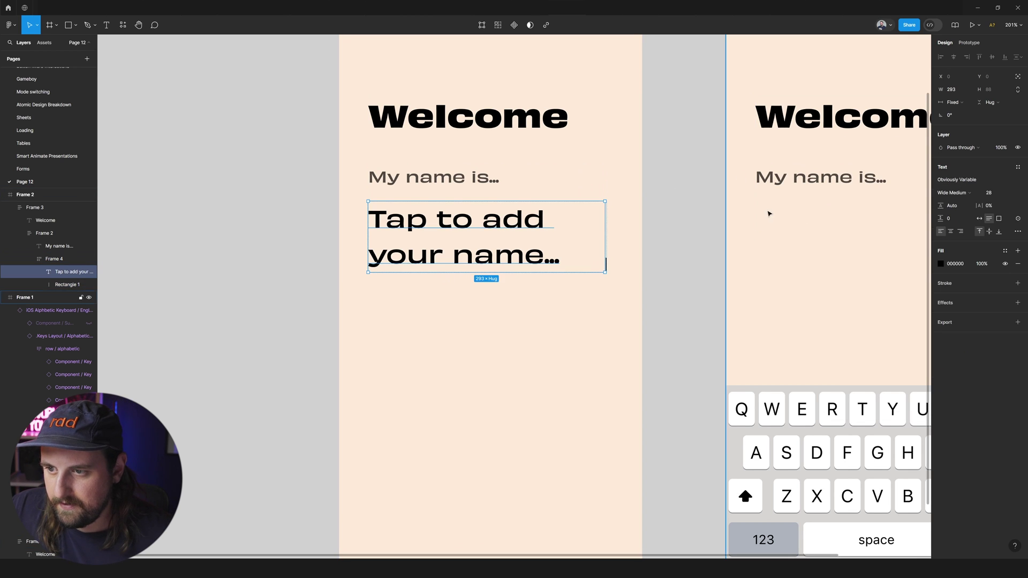
{"action": "left_click", "coordinate": [769, 214], "text": "shift"}
{"action": "left_click", "coordinate": [1018, 250]}
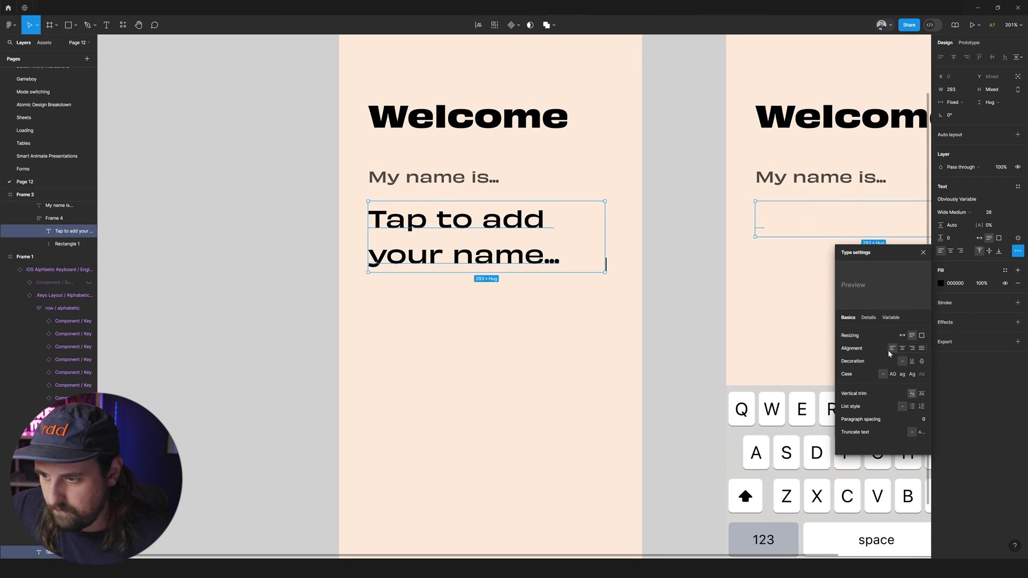
{"action": "left_click", "coordinate": [922, 393]}
{"action": "left_click", "coordinate": [691, 300]}
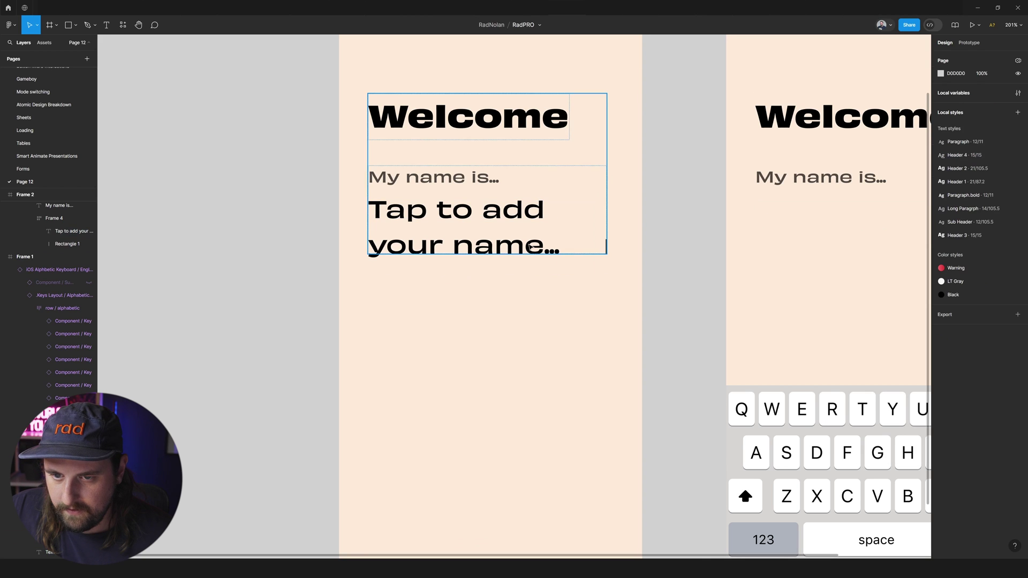
Give the "Tap to add your name..." text in Frame 2 a maximum width of 293 and set its horizontal resizing to fill container
{"action": "left_click", "coordinate": [529, 246]}
{"action": "scroll", "coordinate": [529, 246], "scroll_direction": "down", "scroll_amount": 3}
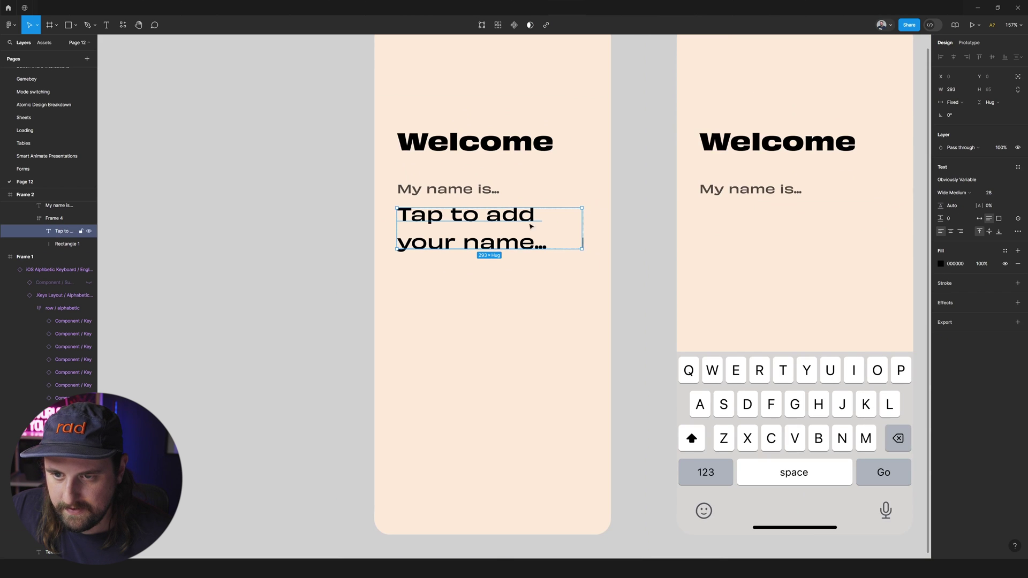
{"action": "left_click", "coordinate": [970, 90]}
{"action": "left_click", "coordinate": [967, 114]}
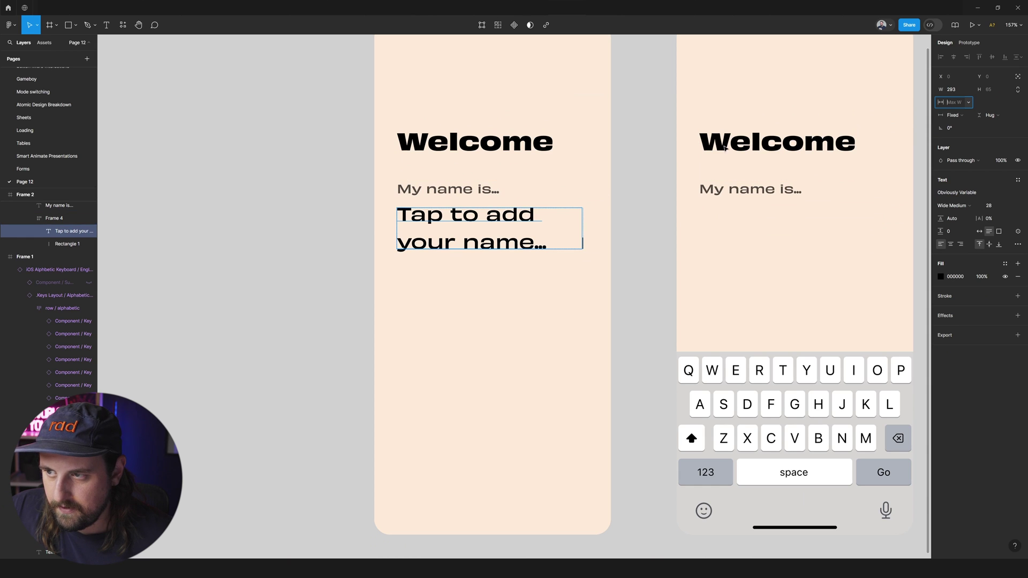
{"action": "type", "text": "293"}
{"action": "key", "text": "Return"}
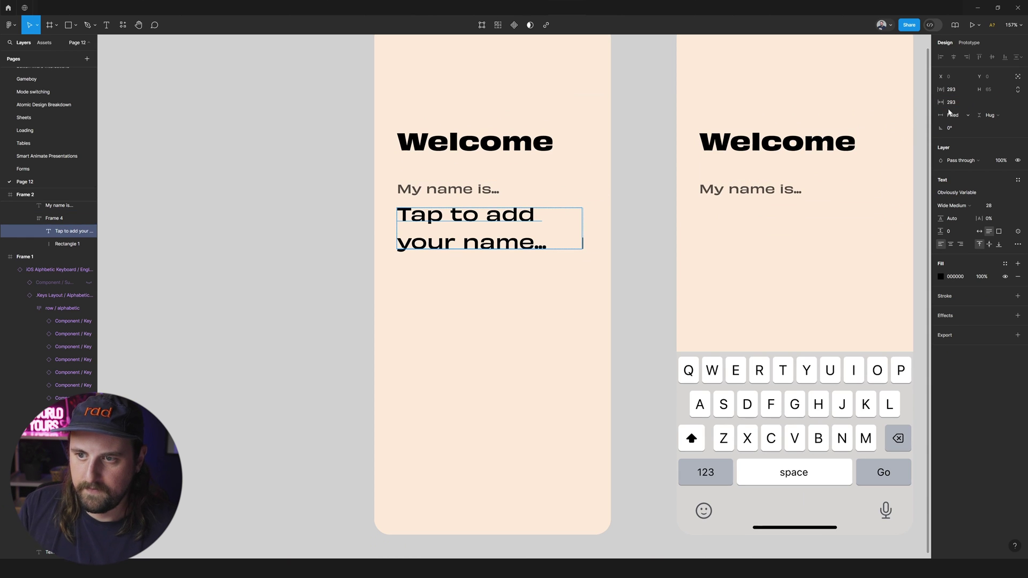
{"action": "left_click", "coordinate": [952, 115]}
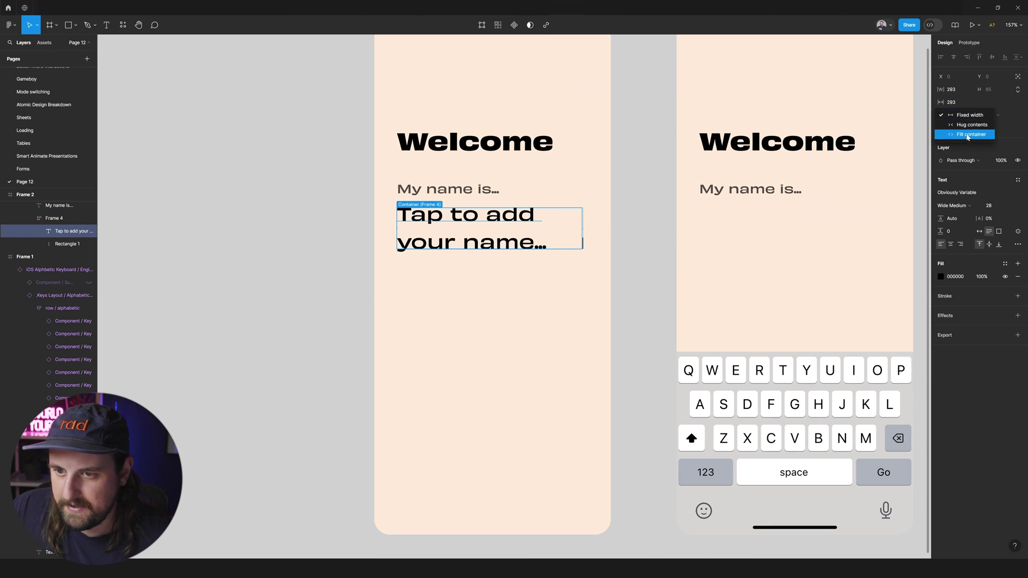
{"action": "left_click", "coordinate": [958, 135]}
{"action": "left_click", "coordinate": [645, 239]}
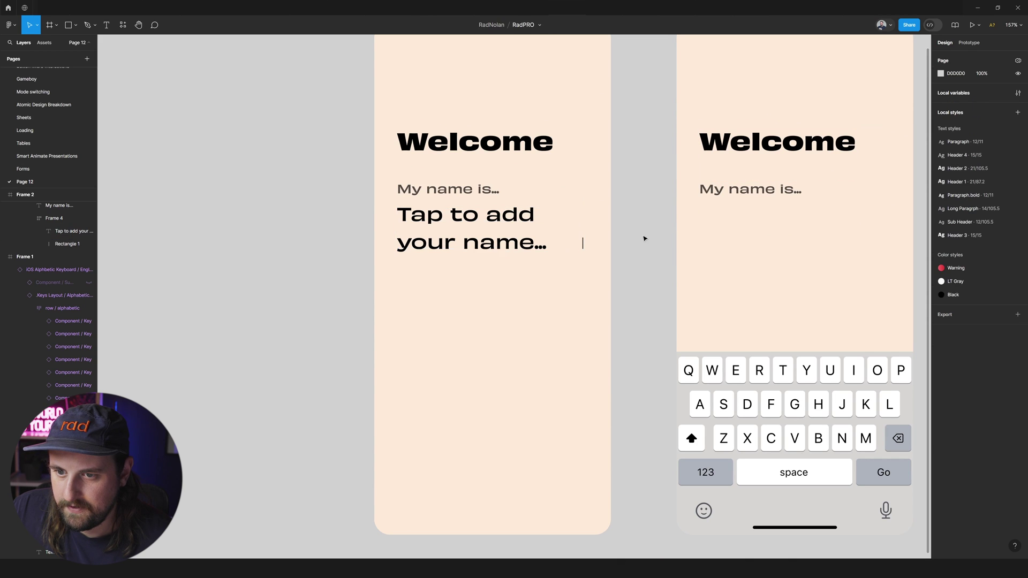
{"action": "double_click", "coordinate": [522, 245]}
{"action": "left_click", "coordinate": [525, 245]}
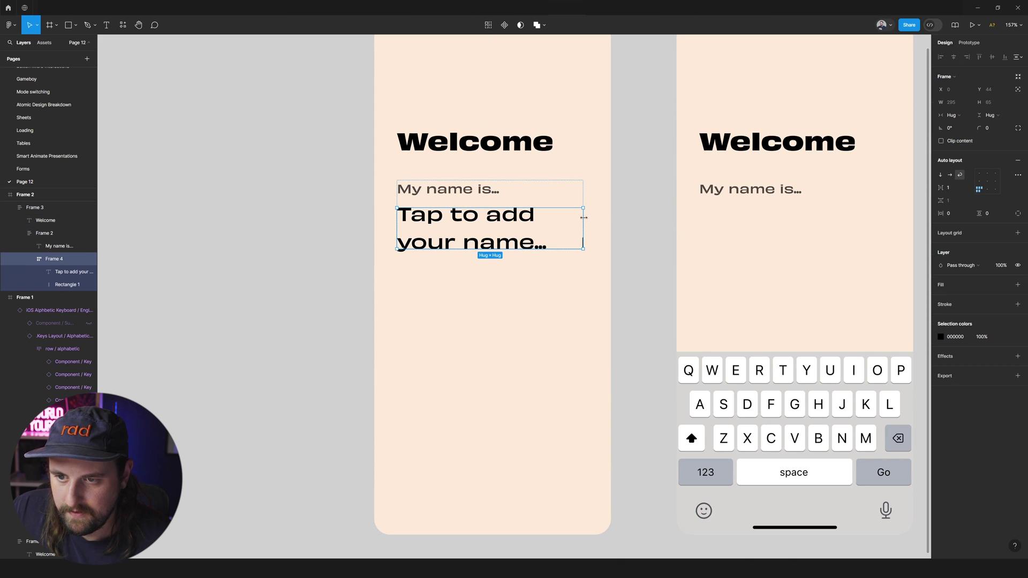
{"action": "left_click", "coordinate": [969, 102]}
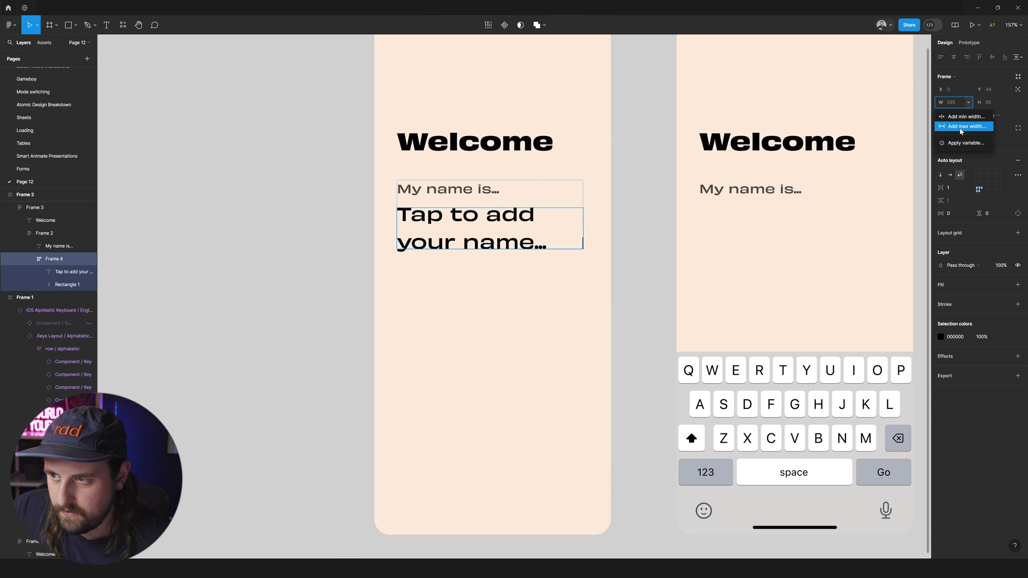
{"action": "left_click", "coordinate": [961, 127]}
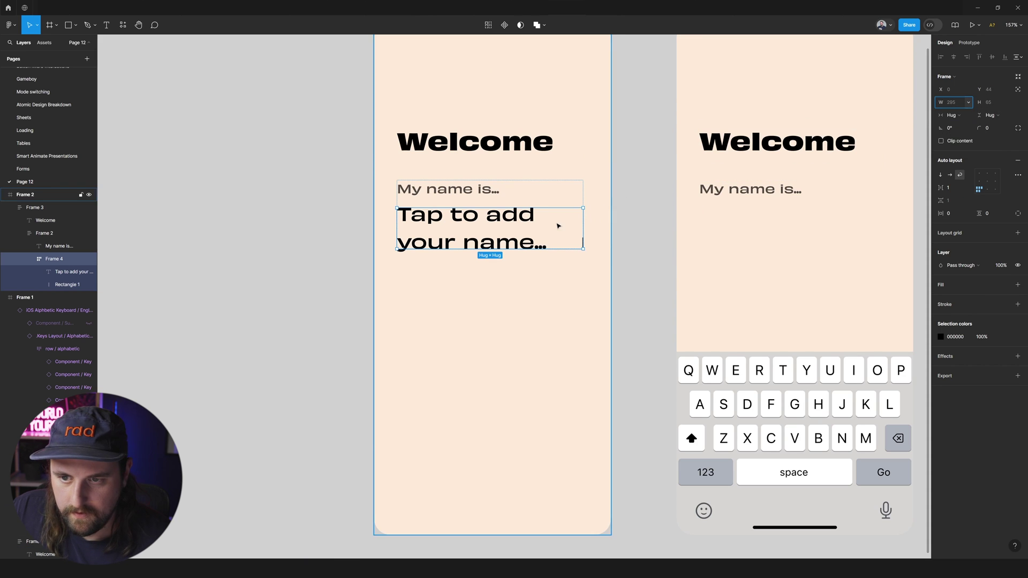
Reduce the maximum width of Frame 2's "Tap to add your name..." text to 237
{"action": "left_click", "coordinate": [521, 229]}
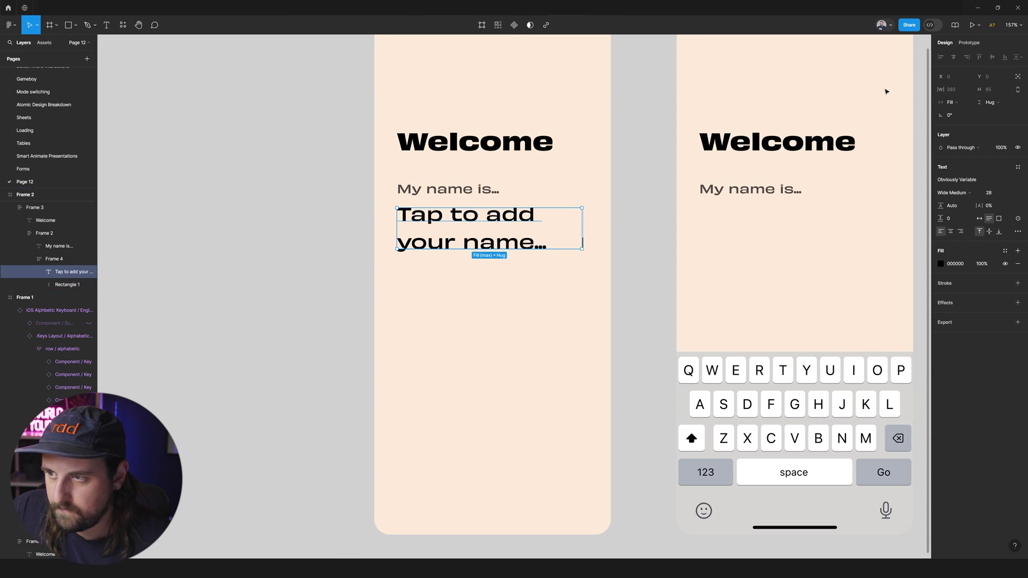
{"action": "left_click", "coordinate": [967, 88]}
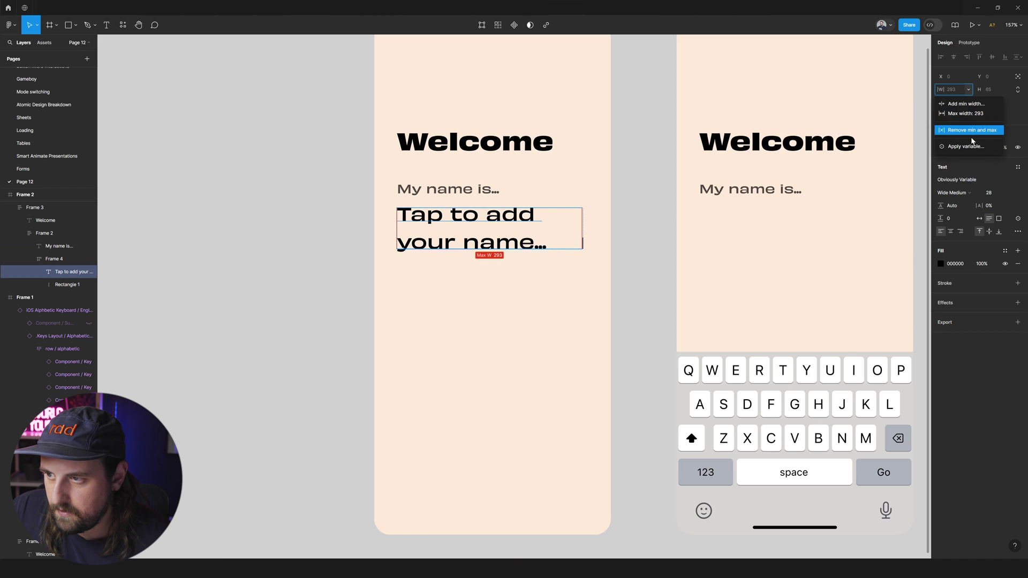
{"action": "left_click", "coordinate": [964, 113]}
{"action": "key", "text": "shift+Down"}
{"action": "key", "text": "shift+Down"}
{"action": "key", "text": "shift+Down"}
{"action": "key", "text": "shift+Down"}
{"action": "key", "text": "shift+Down"}
{"action": "key", "text": "shift+Down"}
{"action": "key", "text": "shift+Down"}
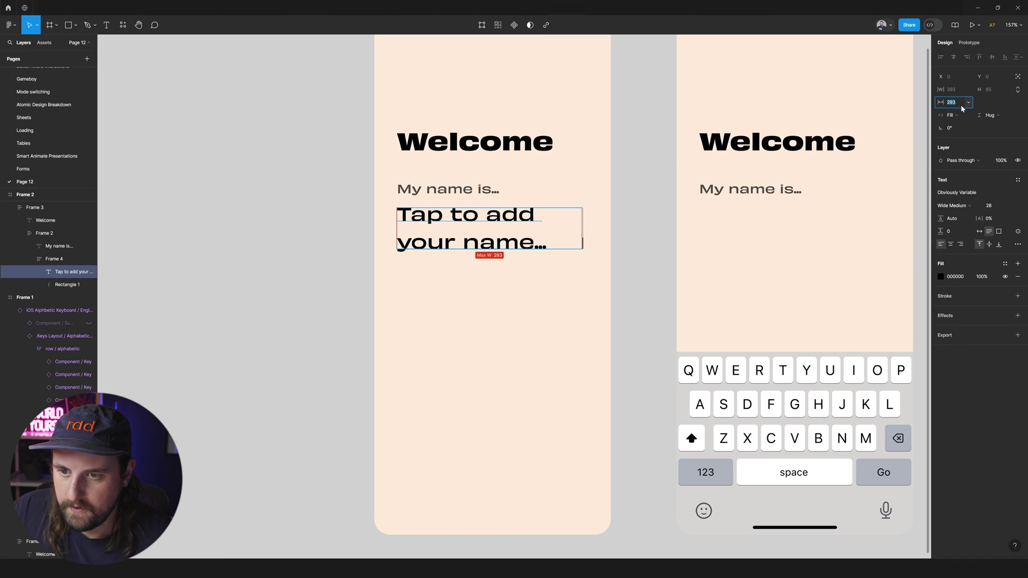
{"action": "key", "text": "shift+Up"}
{"action": "key", "text": "shift+Up"}
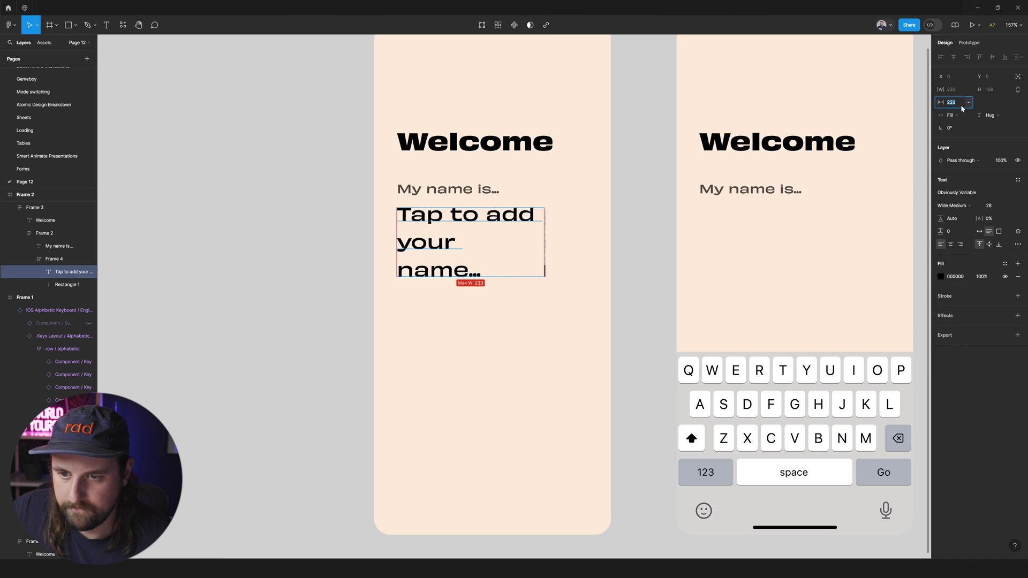
{"action": "key", "text": "Down"}
{"action": "key", "text": "Down"}
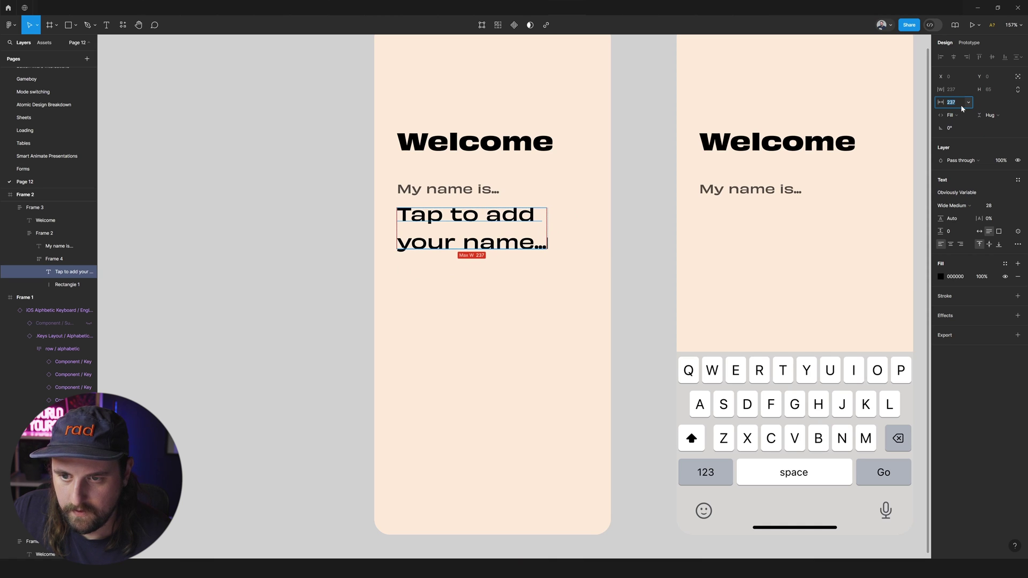
{"action": "left_click", "coordinate": [610, 239]}
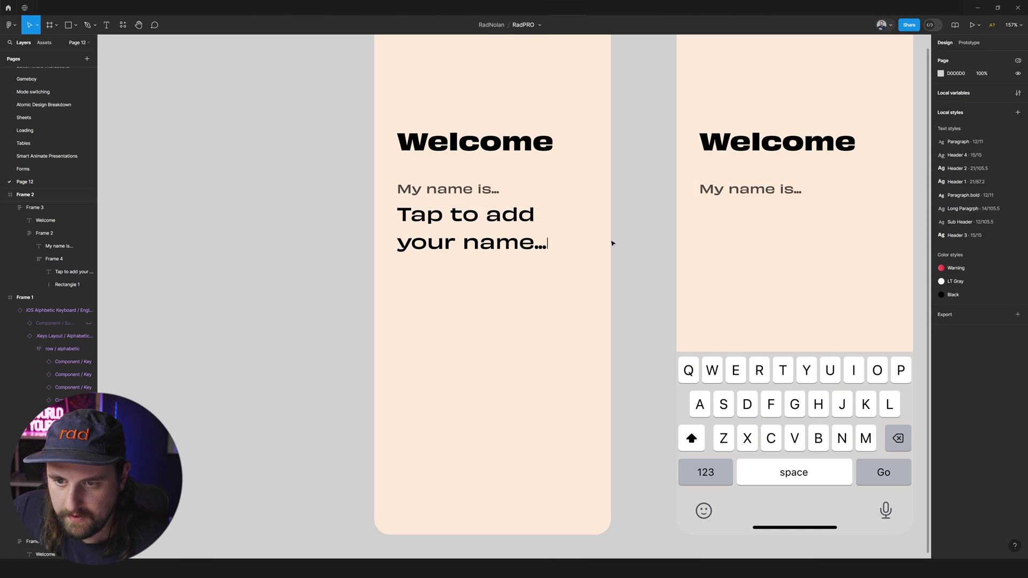
Resize the cursor rectangle after the name text in Frame 2 to 2 × 22 and set its layer opacity to 20%
{"action": "scroll", "coordinate": [546, 243], "scroll_direction": "up", "scroll_amount": 5}
{"action": "left_click", "coordinate": [546, 242]}
{"action": "scroll", "coordinate": [546, 244], "scroll_direction": "up", "scroll_amount": 8}
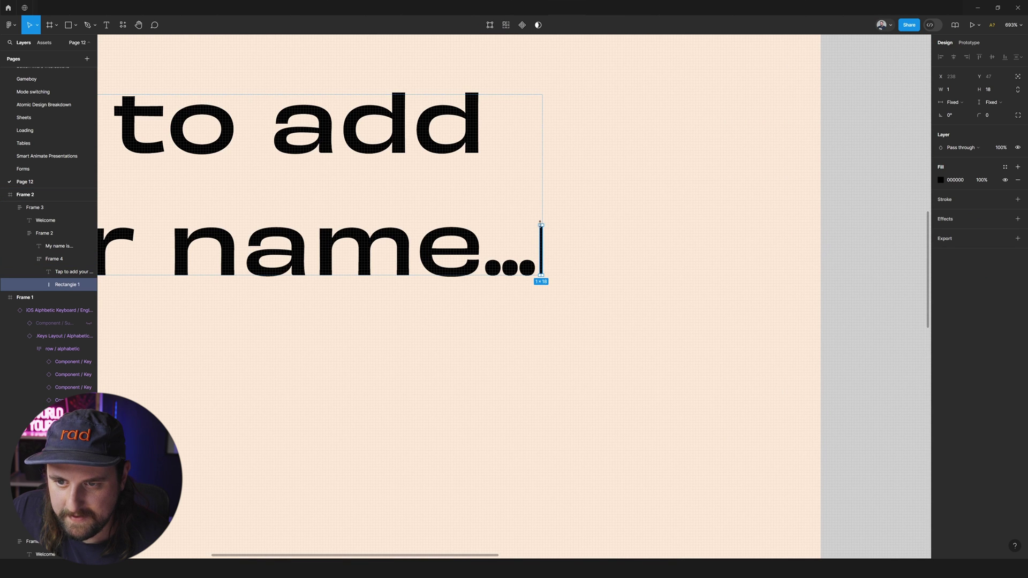
{"action": "left_click_drag", "start_coordinate": [540, 224], "coordinate": [541, 217]}
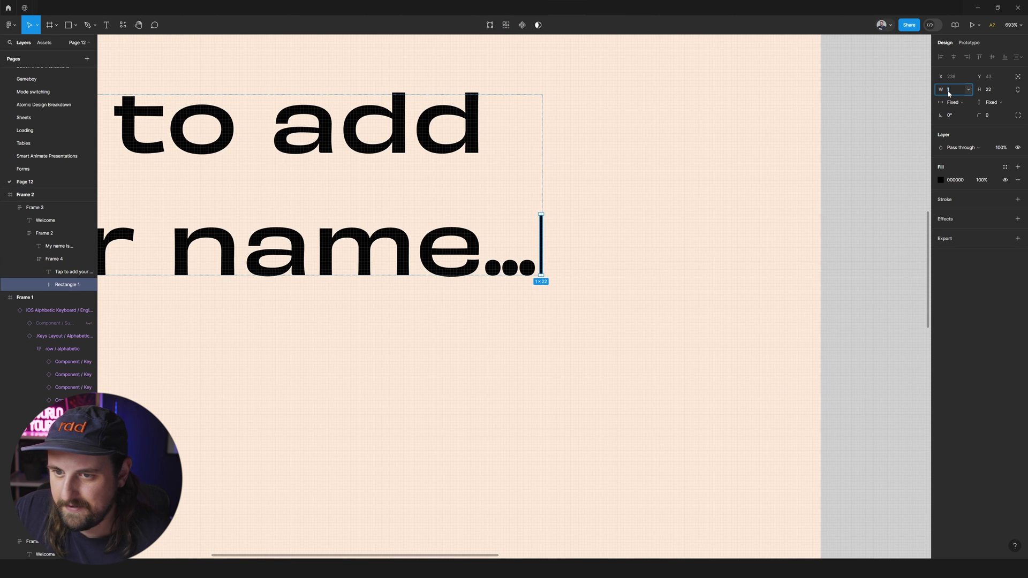
{"action": "type", "text": "2"}
{"action": "key", "text": "Return"}
{"action": "key", "text": "2"}
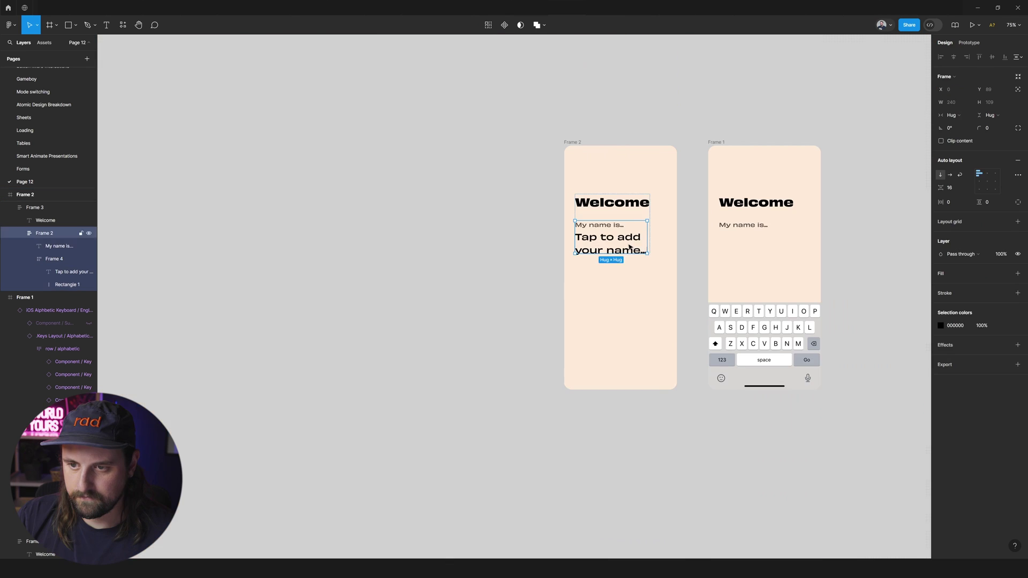
Create a boolean variable named Typing in the Working Keeb collection
{"action": "scroll", "coordinate": [631, 247], "scroll_direction": "right", "scroll_amount": 1}
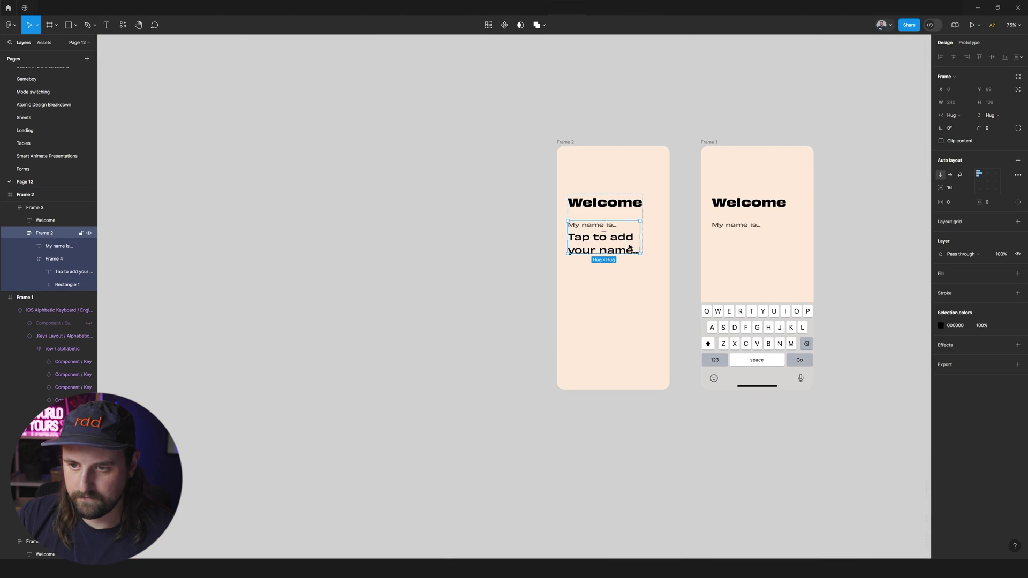
{"action": "double_click", "coordinate": [629, 244]}
{"action": "scroll", "coordinate": [628, 244], "scroll_direction": "right", "scroll_amount": 2}
{"action": "left_click", "coordinate": [620, 236]}
{"action": "left_click", "coordinate": [989, 93]}
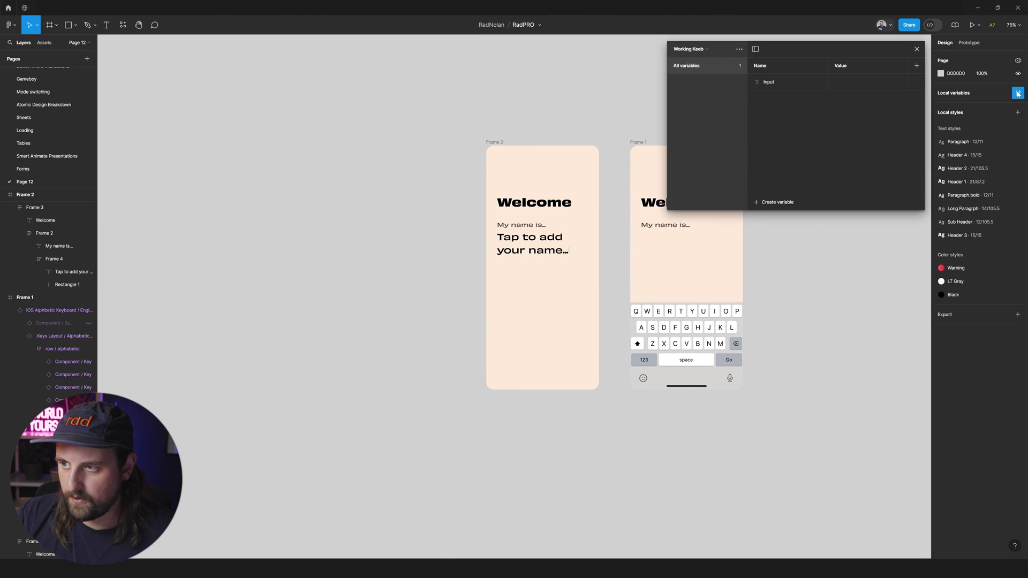
{"action": "left_click", "coordinate": [767, 201]}
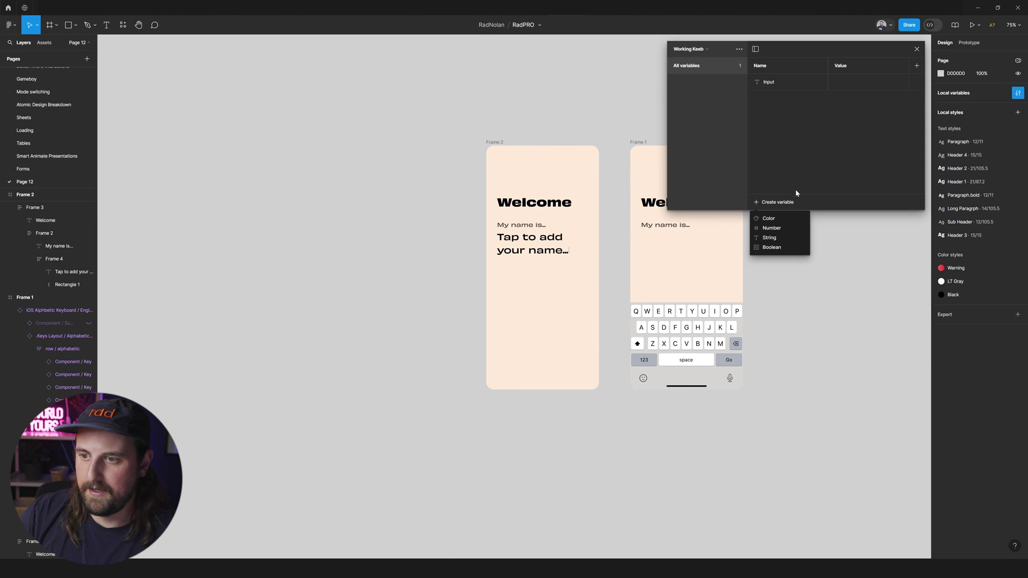
{"action": "key", "text": "Escape"}
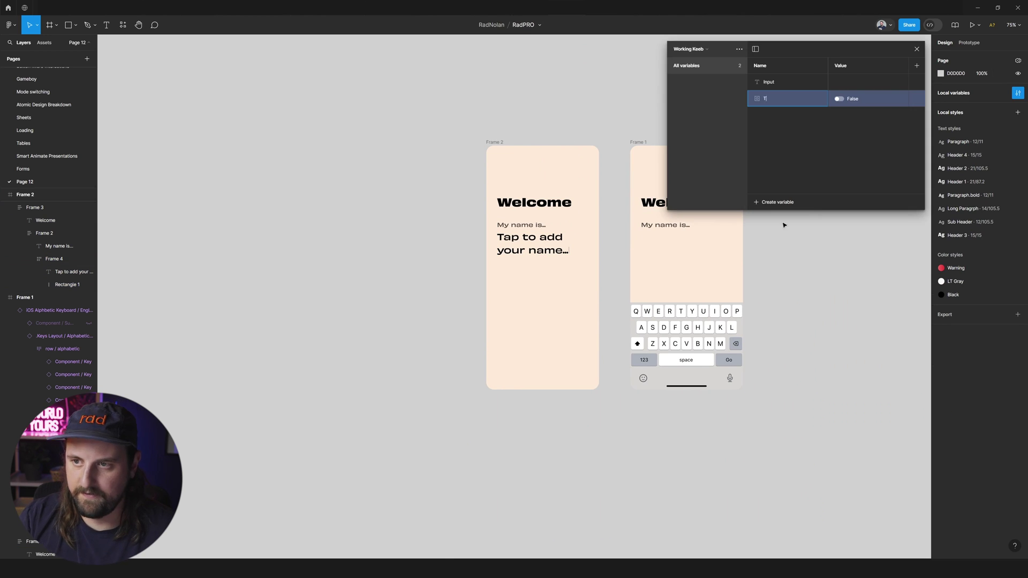
{"action": "key", "text": "Tab"}
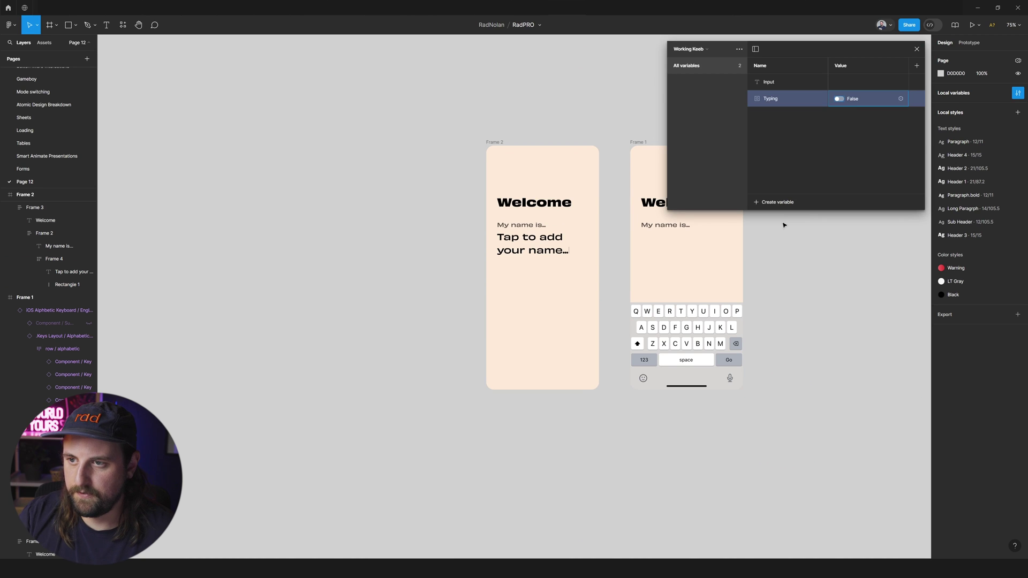
{"action": "key", "text": "space"}
{"action": "left_click", "coordinate": [917, 49]}
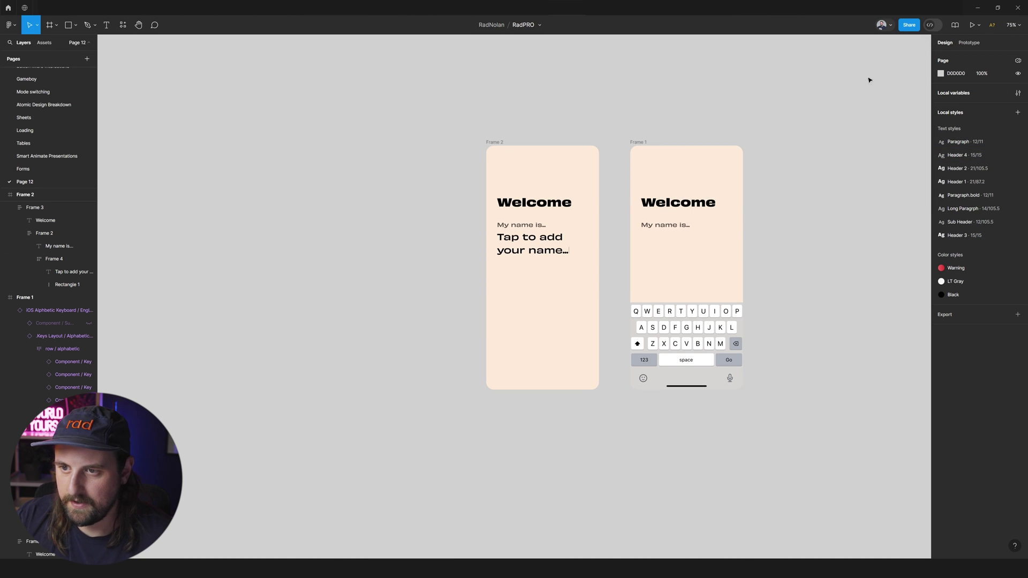
Replace the name text in Frame 1 with a copy of Frame 2's auto layout frame containing the name text and cursor
{"action": "left_click", "coordinate": [568, 251], "text": "ctrl"}
{"action": "scroll", "coordinate": [573, 249], "scroll_direction": "up", "scroll_amount": 5}
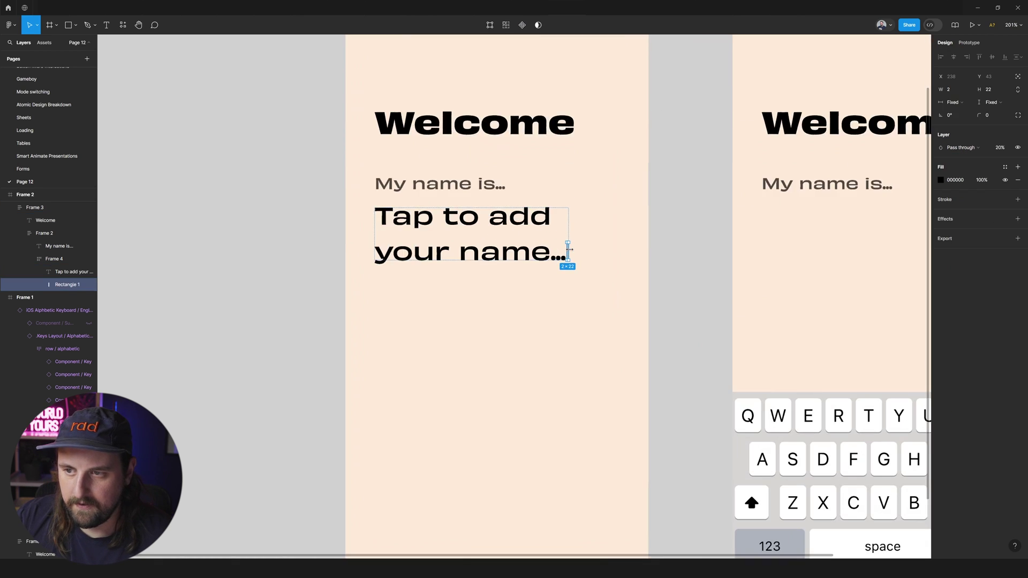
{"action": "scroll", "coordinate": [691, 224], "scroll_direction": "right", "scroll_amount": 1}
{"action": "left_click", "coordinate": [616, 210]}
{"action": "double_click", "coordinate": [519, 236]}
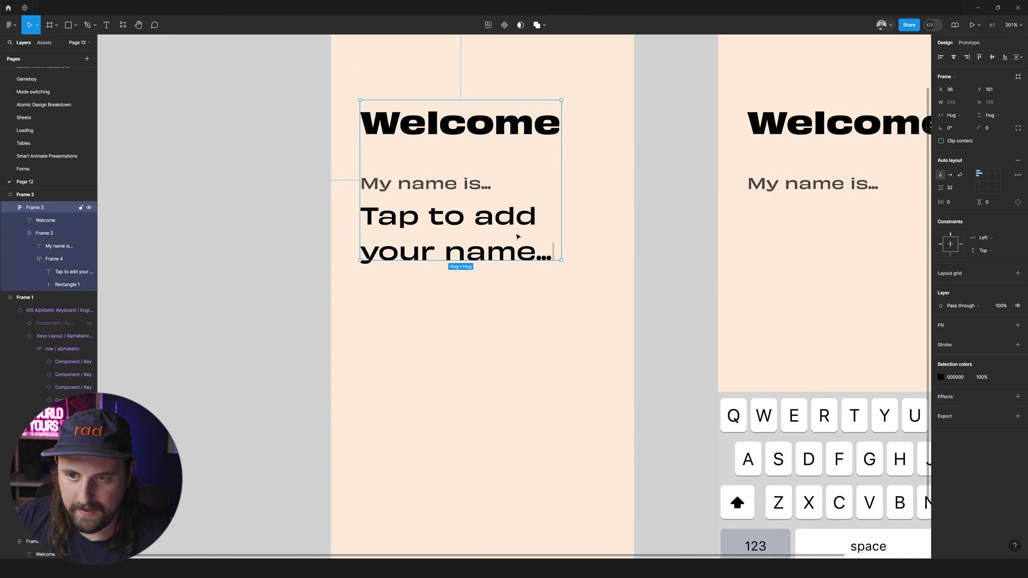
{"action": "double_click", "coordinate": [517, 236]}
{"action": "scroll", "coordinate": [616, 223], "scroll_direction": "down", "scroll_amount": 2}
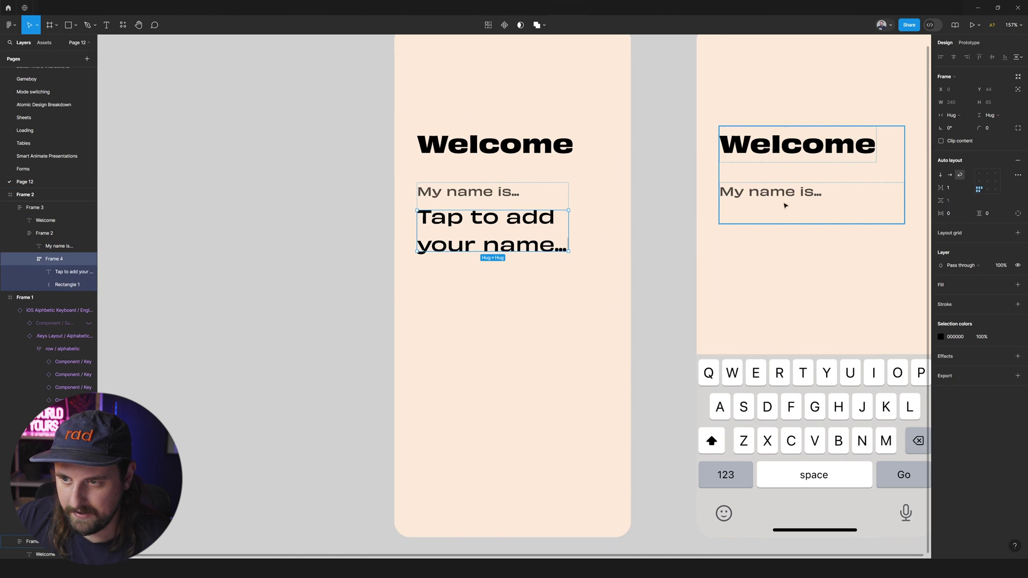
{"action": "left_click", "coordinate": [756, 205]}
{"action": "double_click", "coordinate": [727, 218]}
{"action": "double_click", "coordinate": [728, 218]}
{"action": "key", "text": "Delete"}
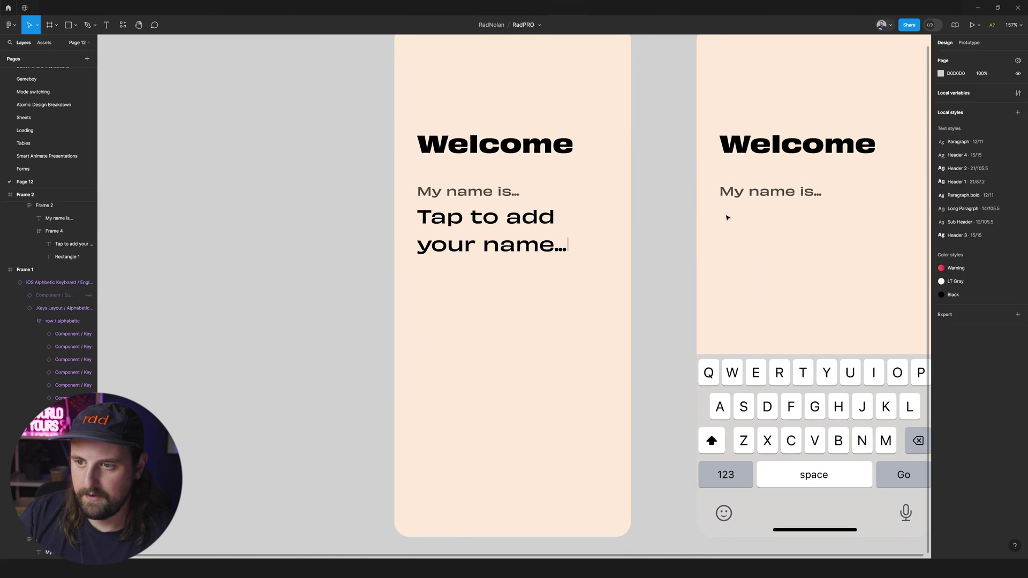
{"action": "key", "text": "ctrl+v"}
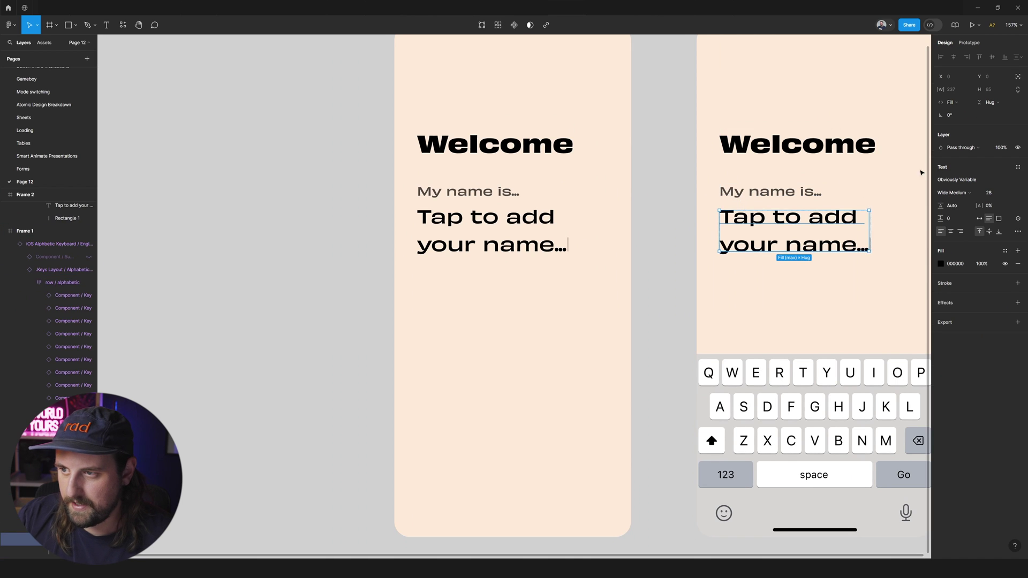
Bind the content of the pasted name text in Frame 1 to the Input string variable
{"action": "scroll", "coordinate": [803, 214], "scroll_direction": "right", "scroll_amount": 3}
{"action": "left_click", "coordinate": [1019, 219]}
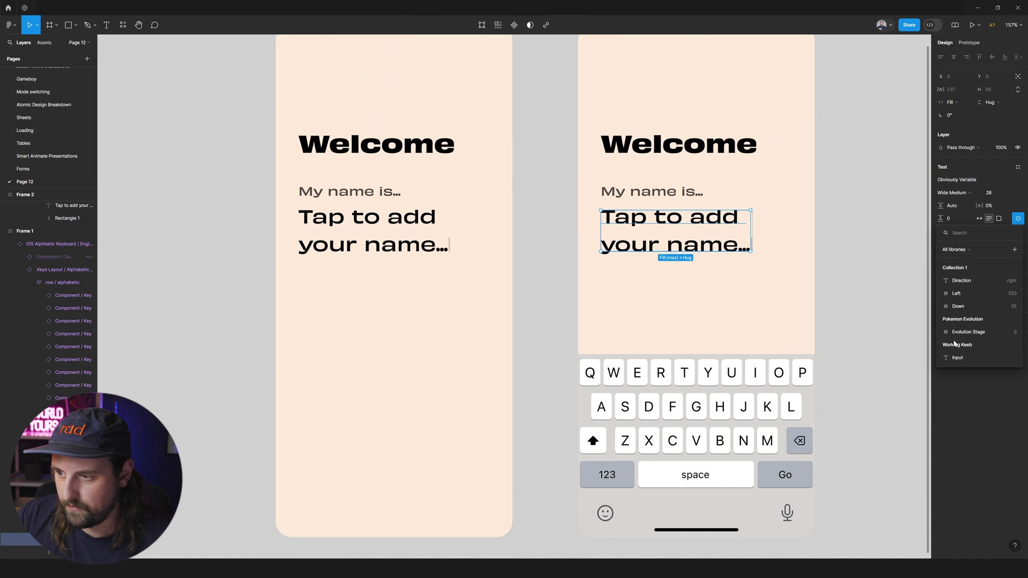
{"action": "left_click", "coordinate": [953, 356]}
{"action": "left_click", "coordinate": [857, 264]}
{"action": "left_click", "coordinate": [608, 220]}
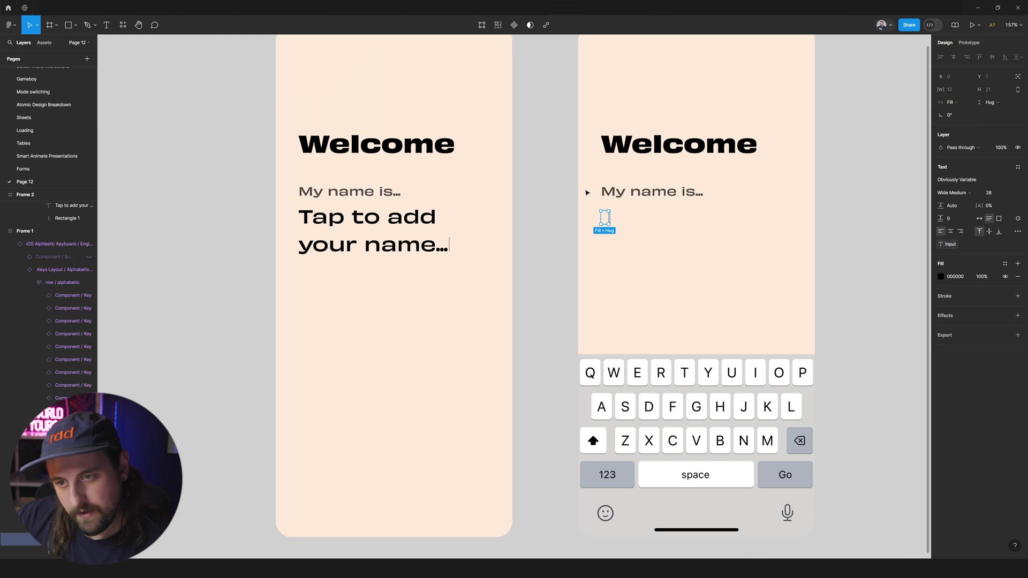
{"action": "left_click", "coordinate": [819, 229]}
{"action": "scroll", "coordinate": [696, 223], "scroll_direction": "down", "scroll_amount": 2}
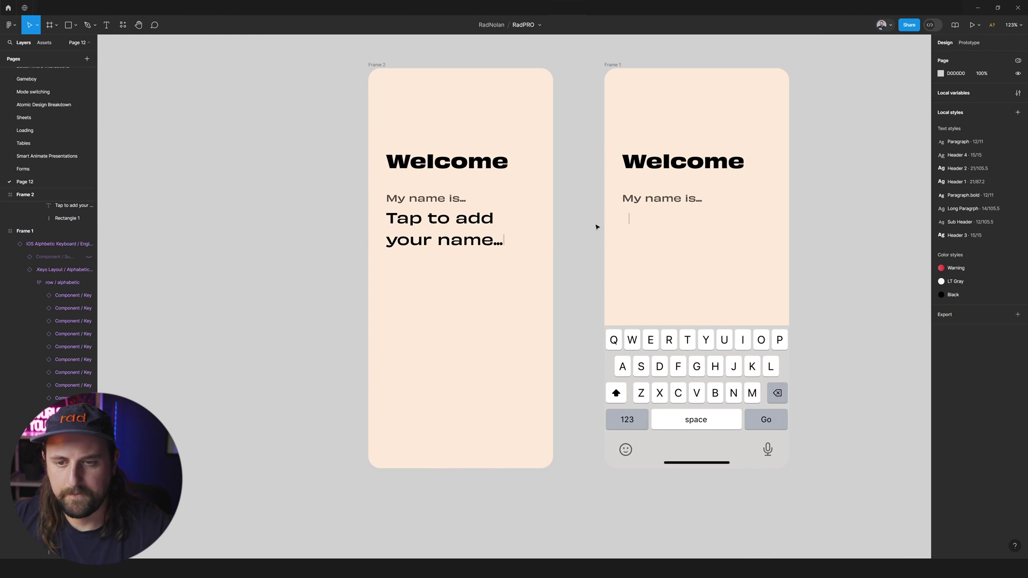
{"action": "left_click", "coordinate": [630, 219]}
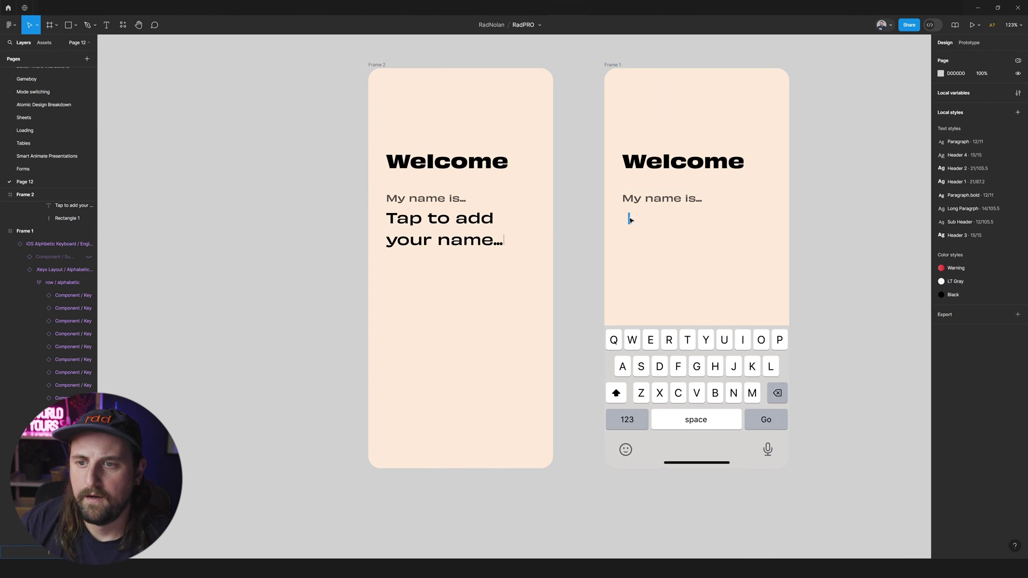
{"action": "left_click", "coordinate": [628, 222]}
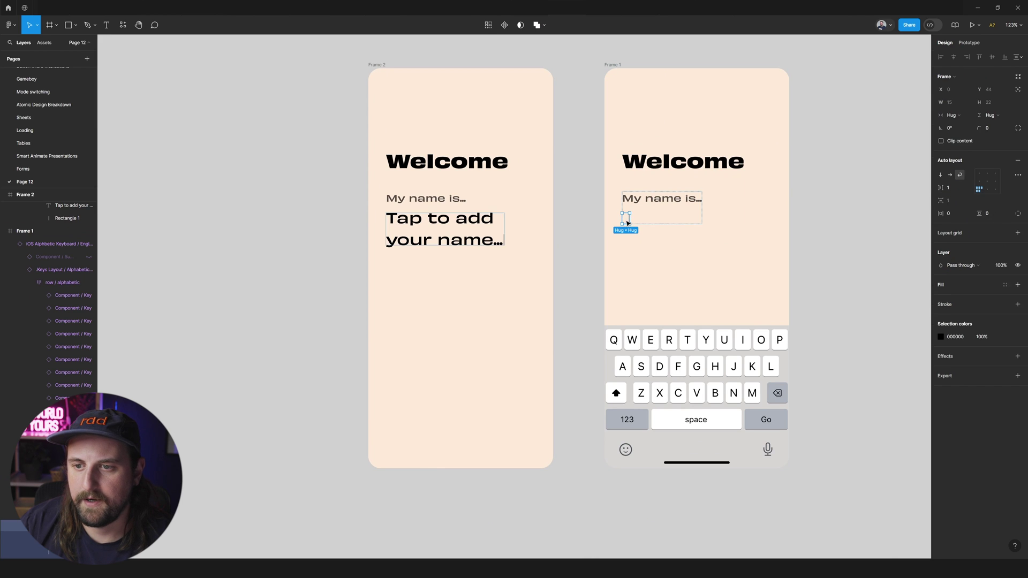
{"action": "left_click", "coordinate": [560, 223]}
In Frame 2's click interaction, add an action setting the Typing variable to true, placed before the navigation to Frame 1
{"action": "key", "text": "shift+e"}
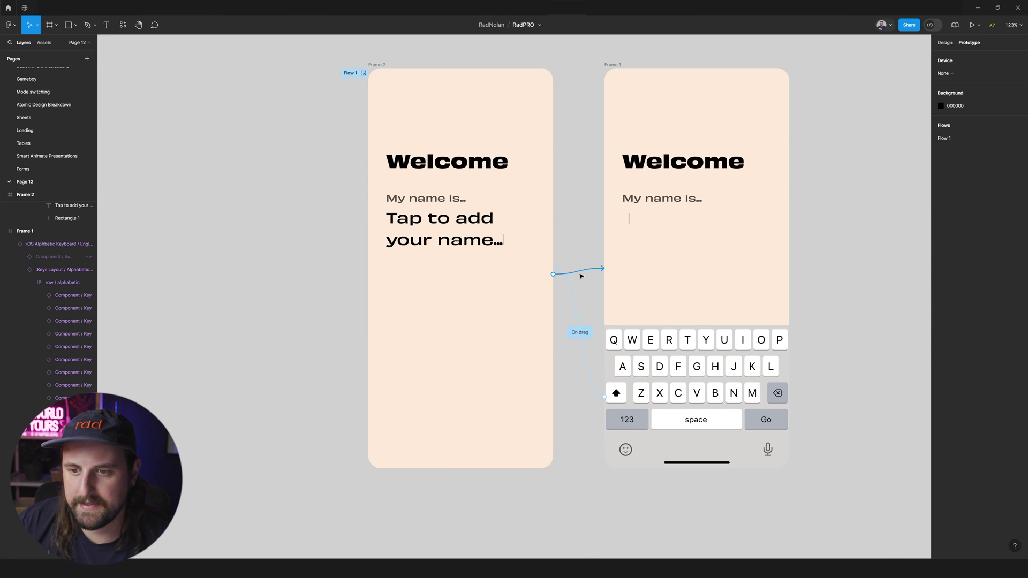
{"action": "left_click", "coordinate": [580, 274]}
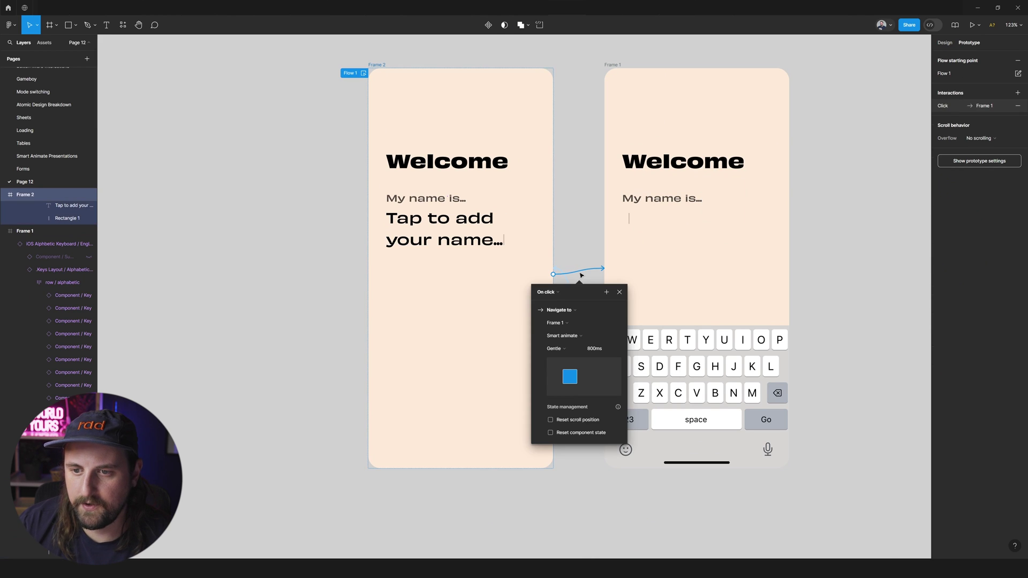
{"action": "left_click", "coordinate": [533, 312]}
{"action": "left_click", "coordinate": [607, 293]}
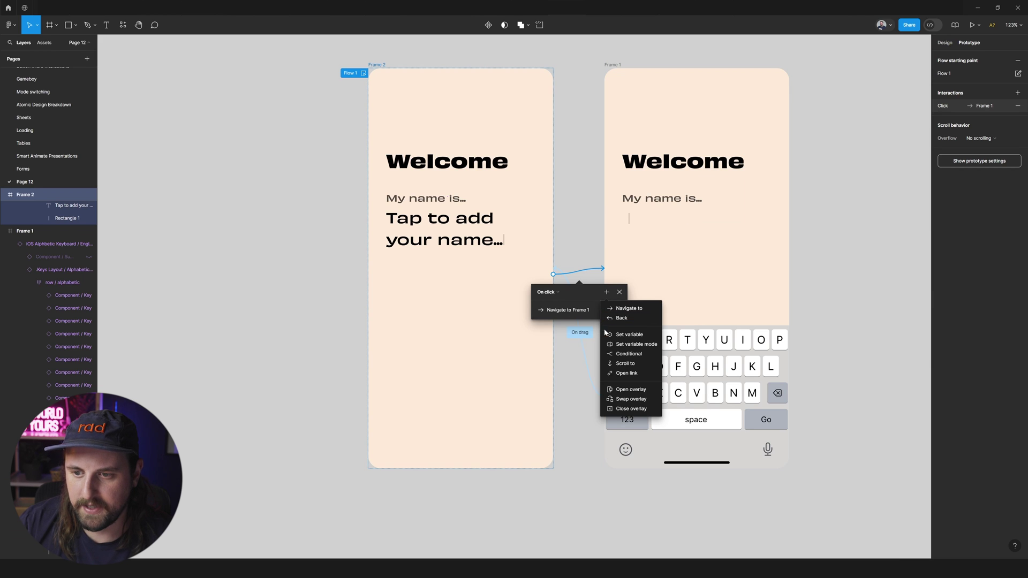
{"action": "left_click", "coordinate": [637, 335]}
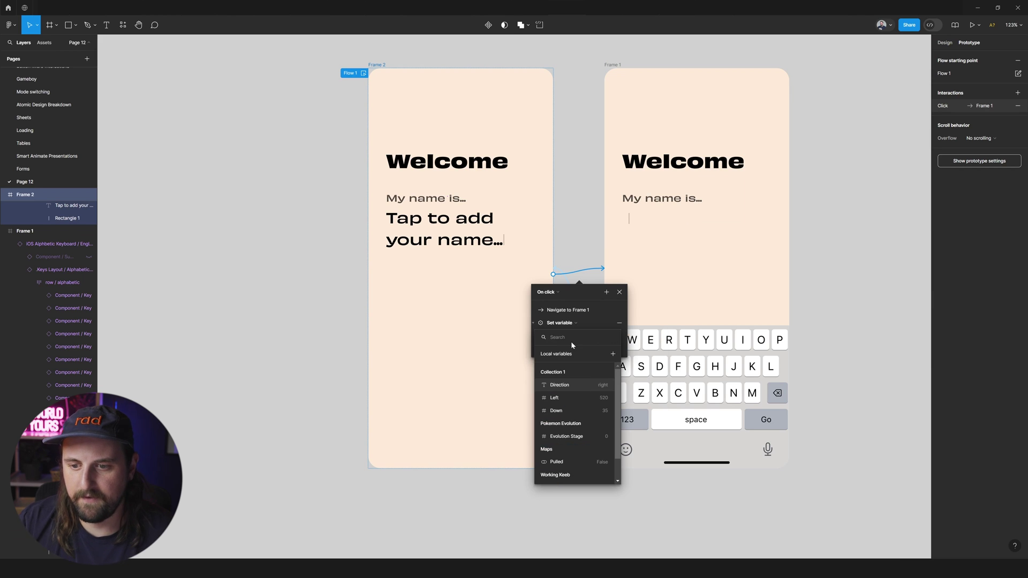
{"action": "scroll", "coordinate": [564, 458], "scroll_direction": "down", "scroll_amount": 2}
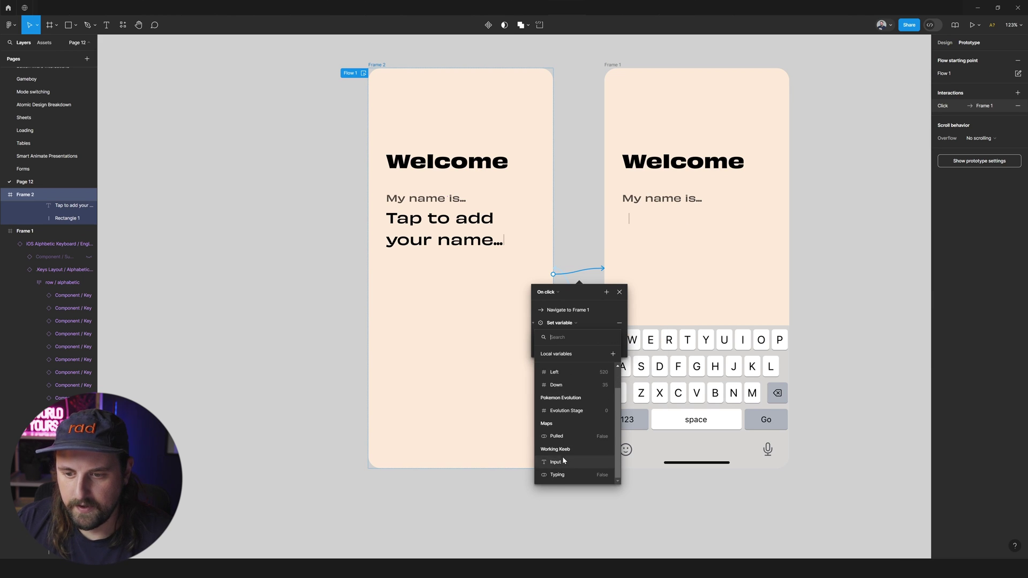
{"action": "left_click", "coordinate": [558, 475]}
{"action": "type", "text": "True"}
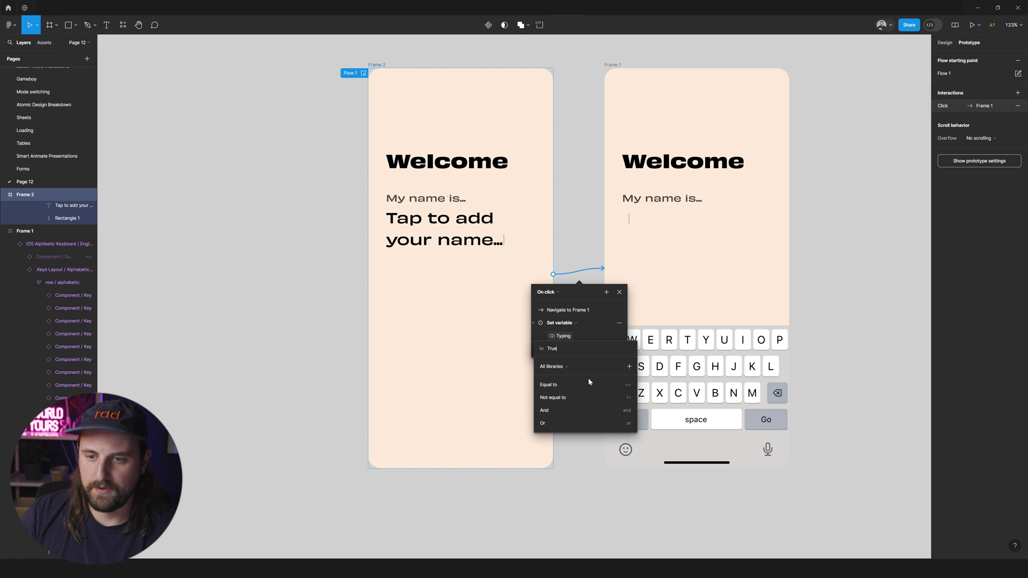
{"action": "key", "text": "Return"}
{"action": "left_click", "coordinate": [534, 323]}
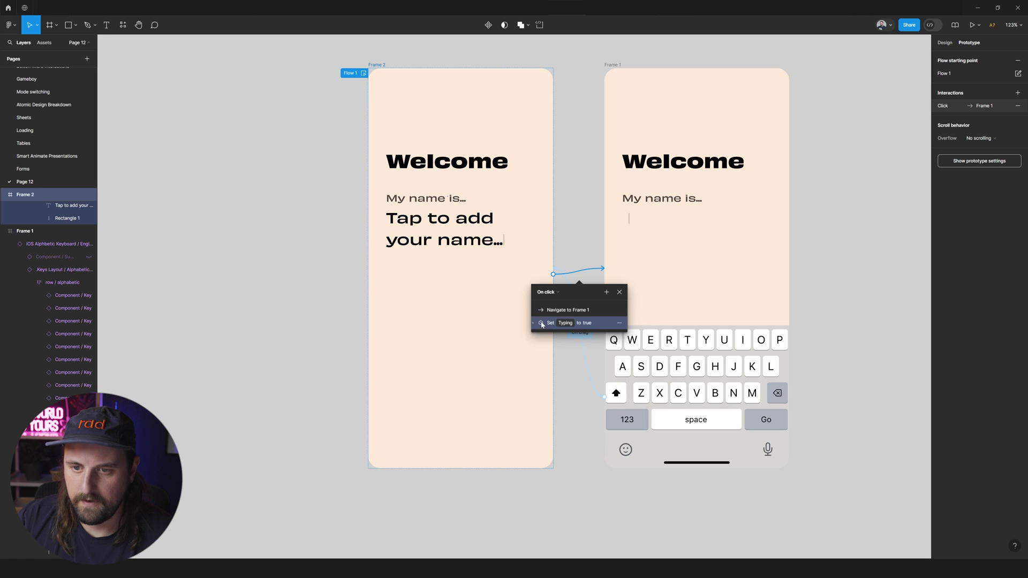
{"action": "left_click_drag", "start_coordinate": [550, 307], "coordinate": [550, 306]}
{"action": "left_click", "coordinate": [602, 263]}
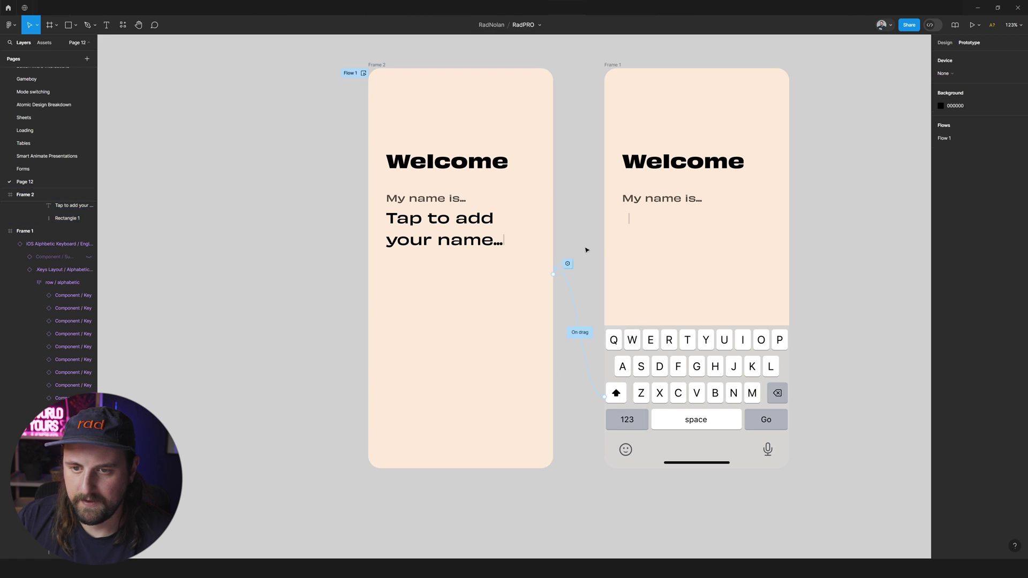
Make the Frame 1 keyboard's interaction trigger on click and set Typing to false before navigating to Frame 2
{"action": "left_click", "coordinate": [578, 333]}
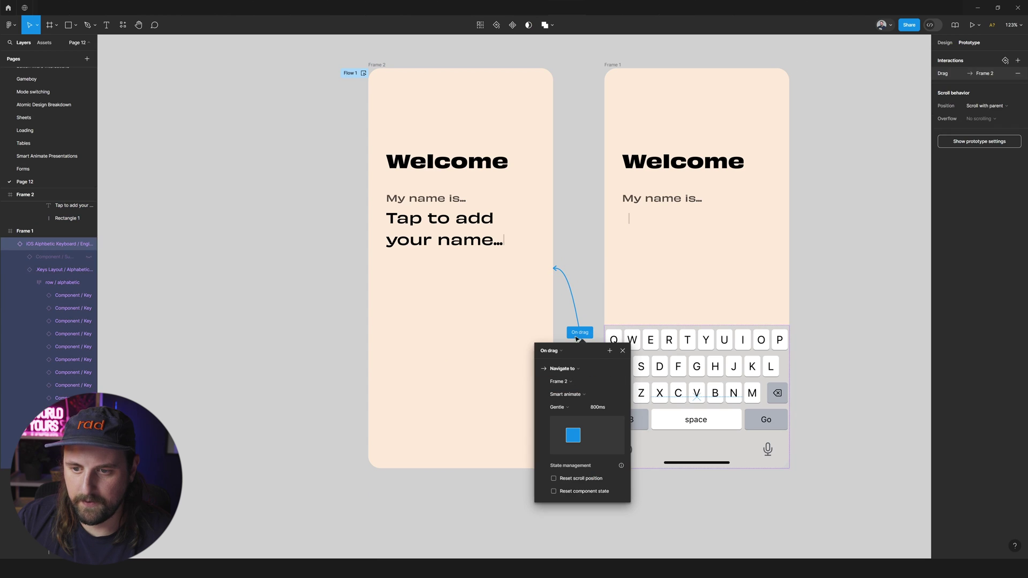
{"action": "left_click", "coordinate": [538, 370]}
{"action": "left_click", "coordinate": [609, 351]}
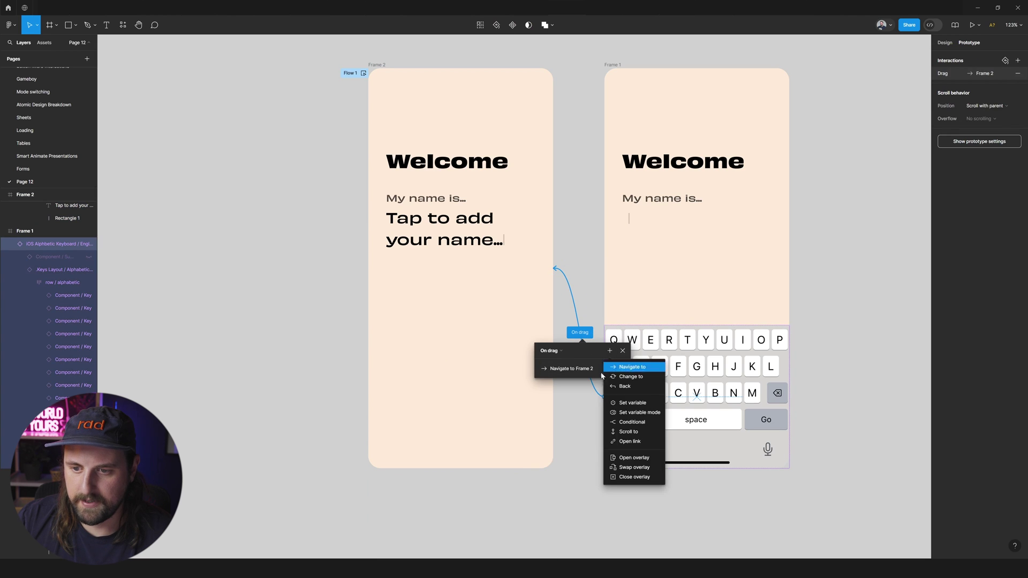
{"action": "left_click", "coordinate": [633, 403]}
{"action": "type", "text": "ty"}
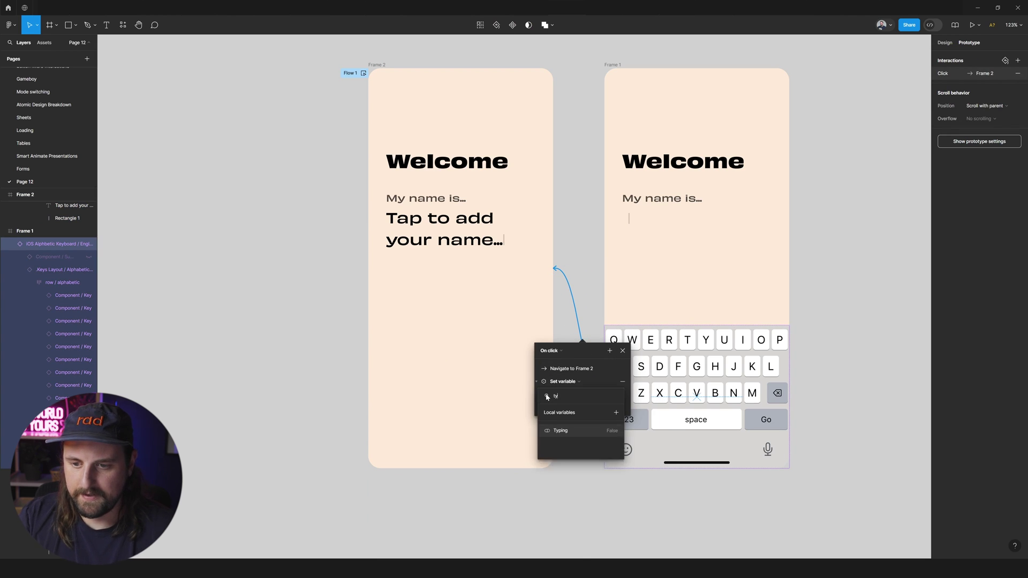
{"action": "key", "text": "Return"}
{"action": "type", "text": "fa;"}
{"action": "key", "text": "BackSpace"}
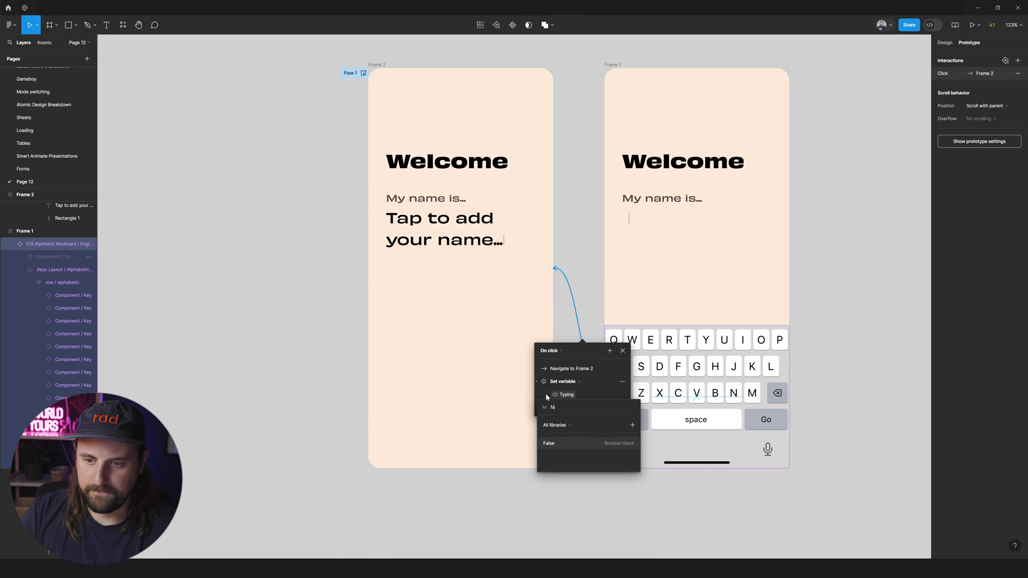
{"action": "key", "text": "Return"}
{"action": "key", "text": "Return"}
{"action": "left_click", "coordinate": [538, 382]}
{"action": "left_click_drag", "start_coordinate": [544, 383], "coordinate": [552, 367]}
{"action": "left_click", "coordinate": [576, 257]}
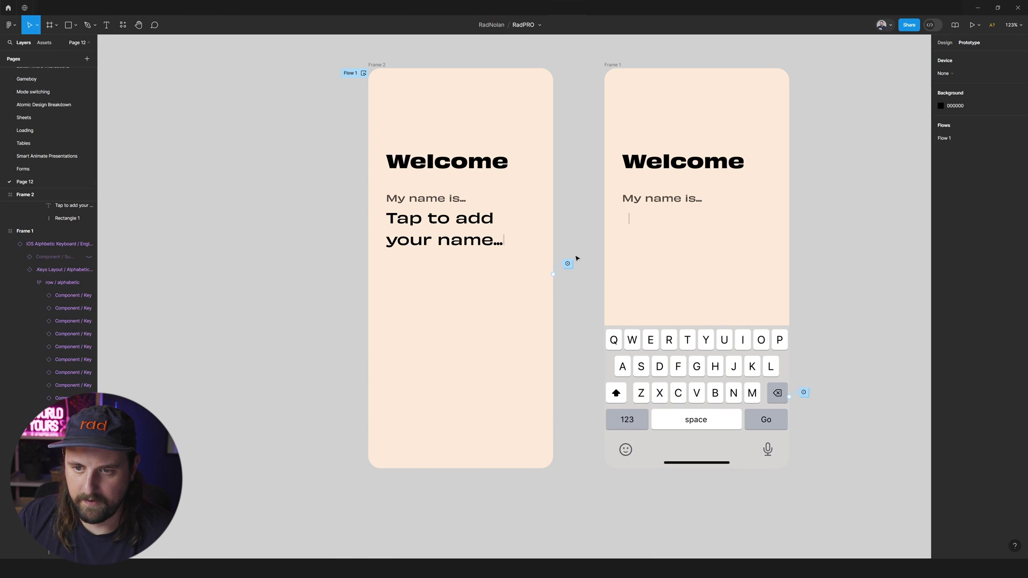
Bind the layer visibility of the cursor rectangle after Frame 2's name text to the Typing variable
{"action": "left_click", "coordinate": [503, 239]}
{"action": "scroll", "coordinate": [504, 240], "scroll_direction": "up", "scroll_amount": 3}
{"action": "scroll", "coordinate": [508, 241], "scroll_direction": "up", "scroll_amount": 3}
{"action": "left_click", "coordinate": [945, 43]}
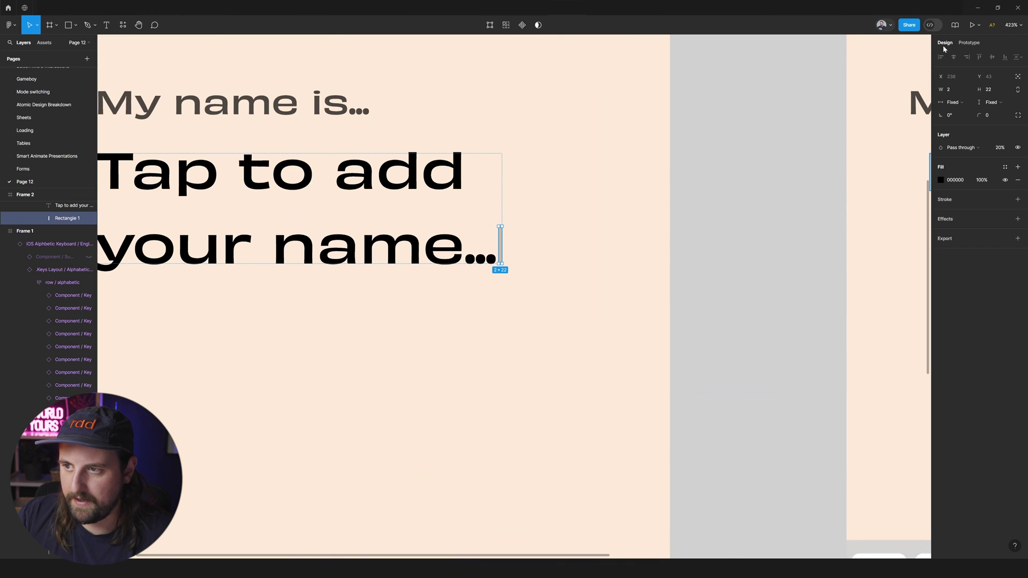
{"action": "left_click", "coordinate": [1017, 148]}
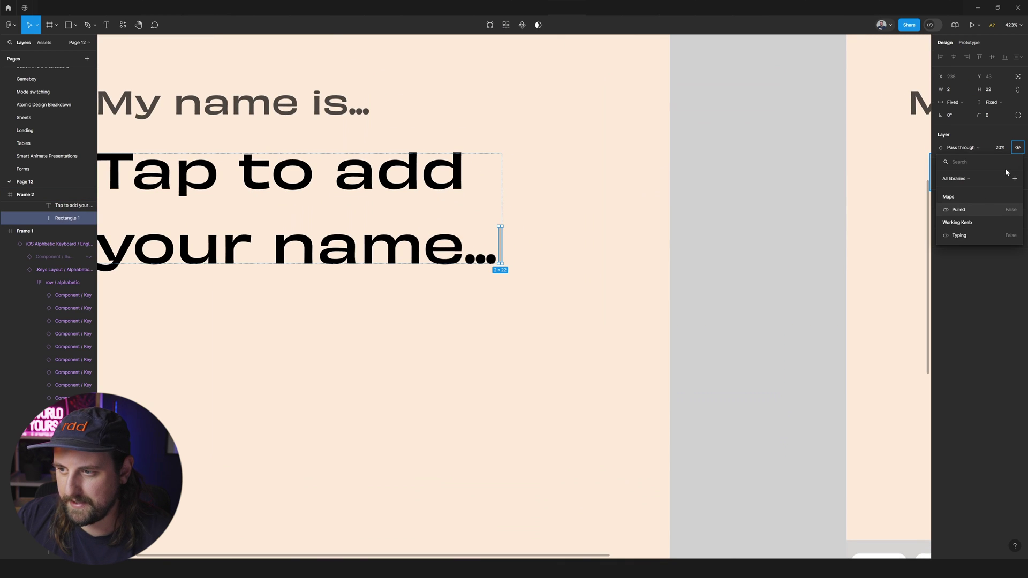
{"action": "left_click", "coordinate": [959, 236]}
{"action": "scroll", "coordinate": [840, 236], "scroll_direction": "down", "scroll_amount": 3}
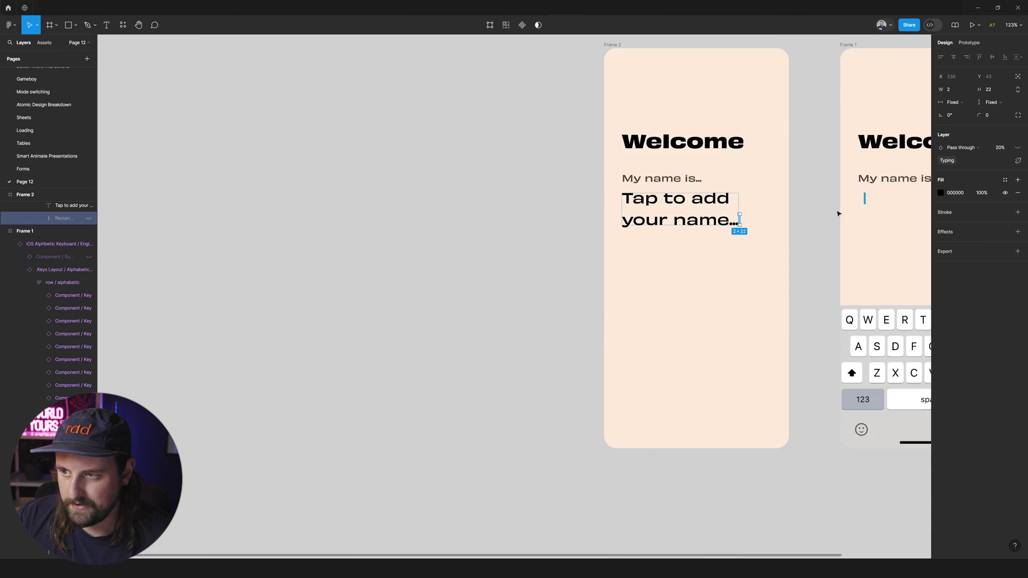
{"action": "scroll", "coordinate": [824, 185], "scroll_direction": "up", "scroll_amount": 3}
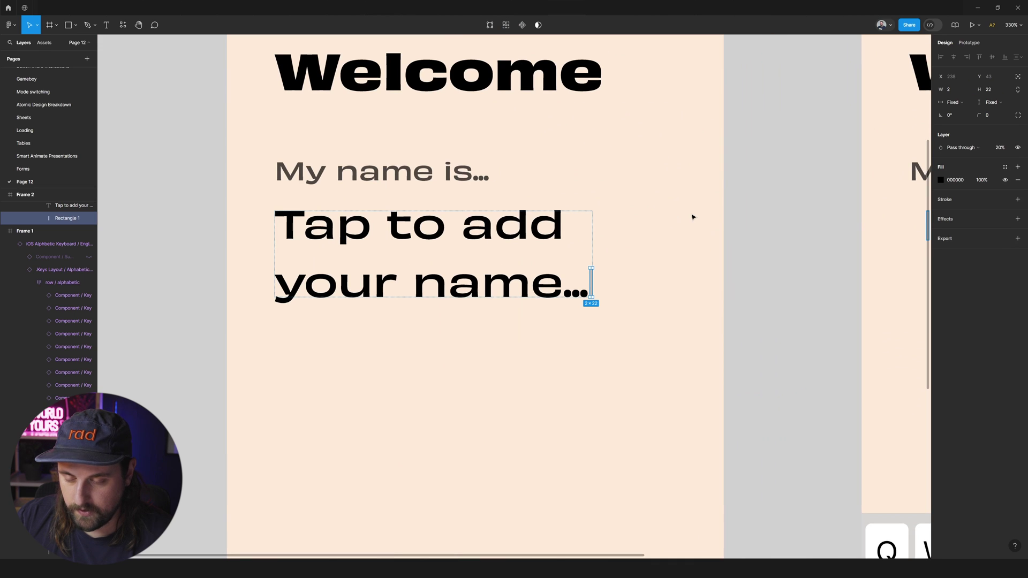
Toggle the Frame 2 cursor rectangle's layer visibility off and on, and assign the Typing variable to that visibility
{"action": "left_click", "coordinate": [1017, 150]}
{"action": "left_click", "coordinate": [1017, 150]}
{"action": "left_click", "coordinate": [1017, 150]}
{"action": "left_click", "coordinate": [1017, 150]}
{"action": "left_click", "coordinate": [1017, 150]}
{"action": "left_click", "coordinate": [1017, 150]}
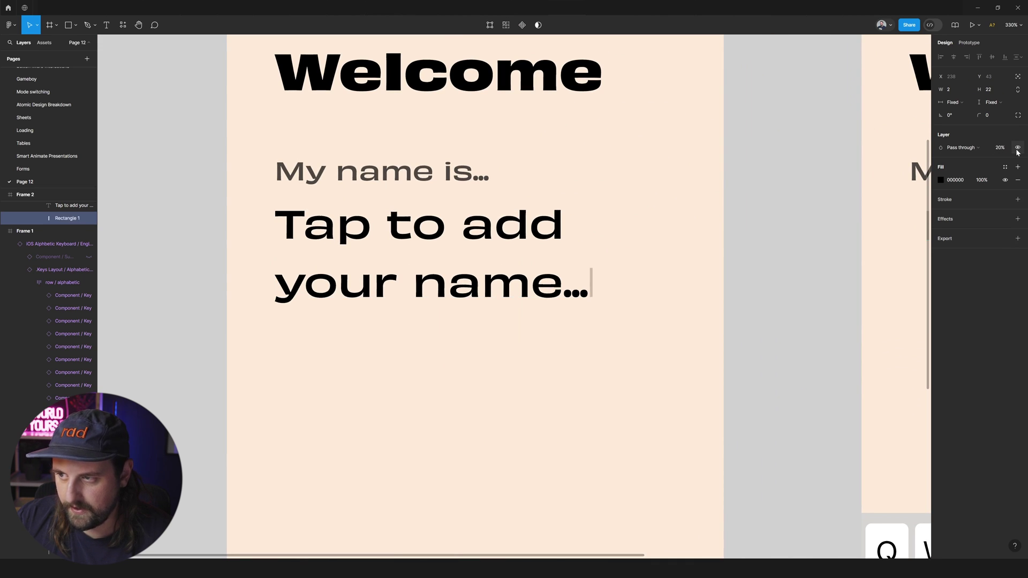
{"action": "right_click", "coordinate": [1018, 151]}
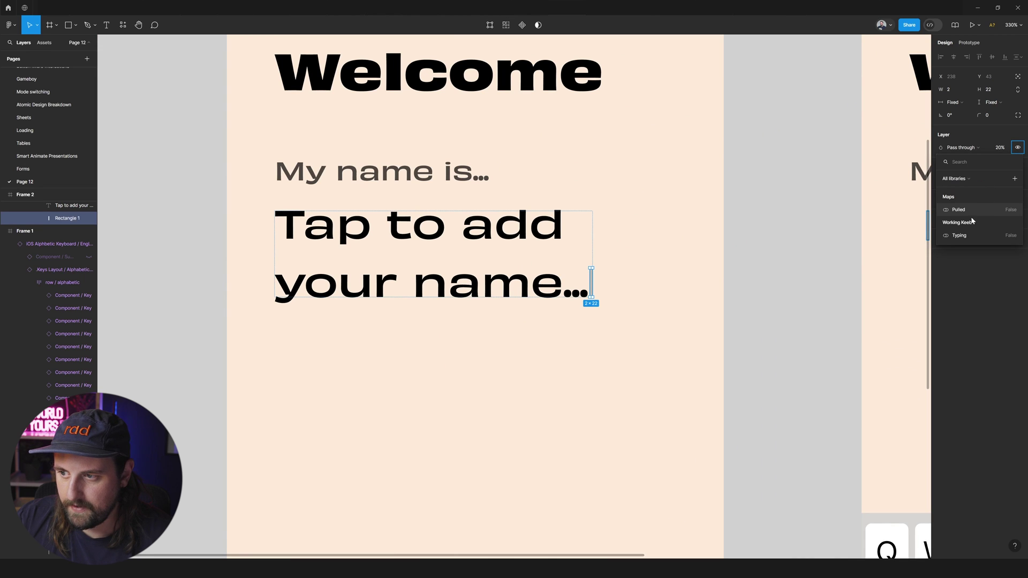
{"action": "left_click", "coordinate": [959, 235]}
Bind the layer visibility of the cursor rectangle in Frame 1 to the Typing variable
{"action": "scroll", "coordinate": [751, 190], "scroll_direction": "down", "scroll_amount": 7}
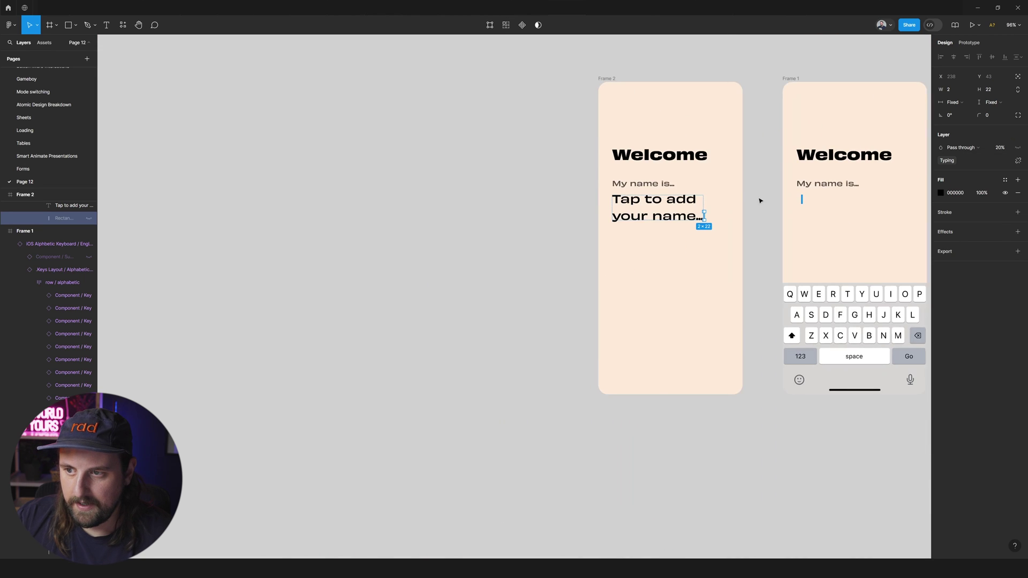
{"action": "scroll", "coordinate": [760, 200], "scroll_direction": "right", "scroll_amount": 3}
{"action": "left_click", "coordinate": [669, 196]}
{"action": "scroll", "coordinate": [656, 197], "scroll_direction": "up", "scroll_amount": 4}
{"action": "left_click", "coordinate": [612, 201], "text": "ctrl"}
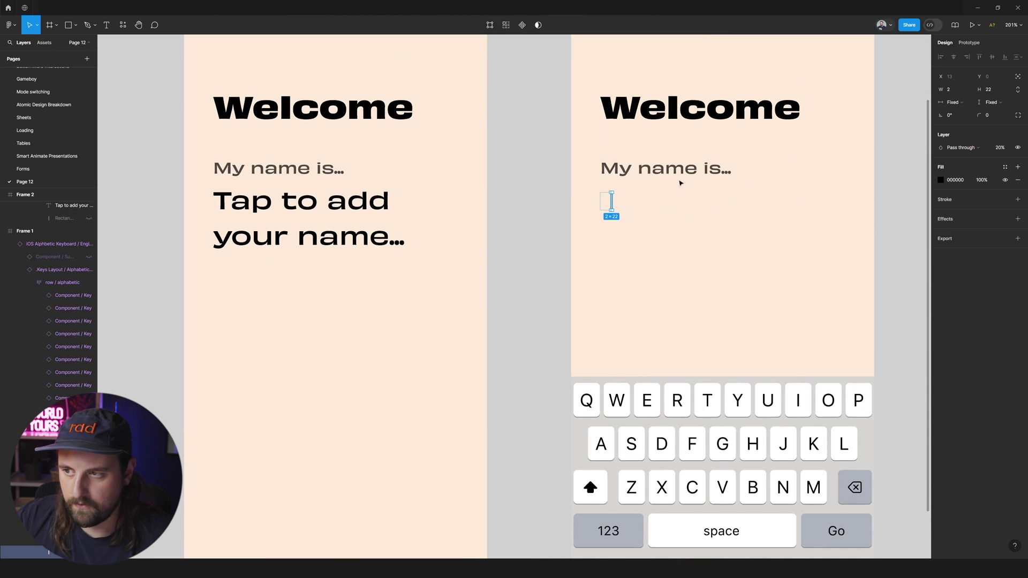
{"action": "right_click", "coordinate": [1018, 147]}
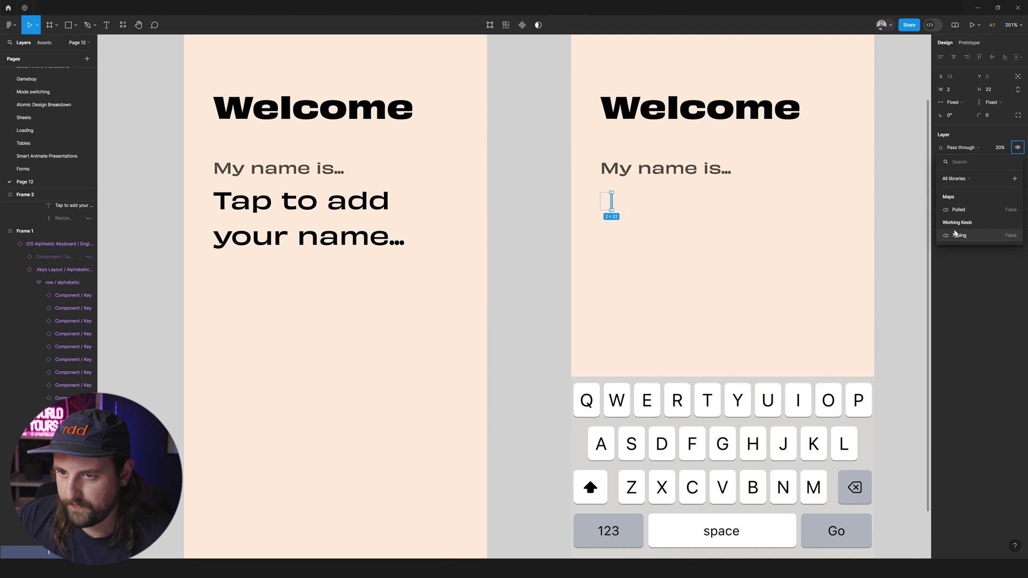
{"action": "left_click", "coordinate": [959, 235]}
{"action": "scroll", "coordinate": [498, 162], "scroll_direction": "down", "scroll_amount": 3}
Preview the prototype and repeatedly tap the name area to test the keyboard and cursor transitions
{"action": "key", "text": "ctrl+alt+Return"}
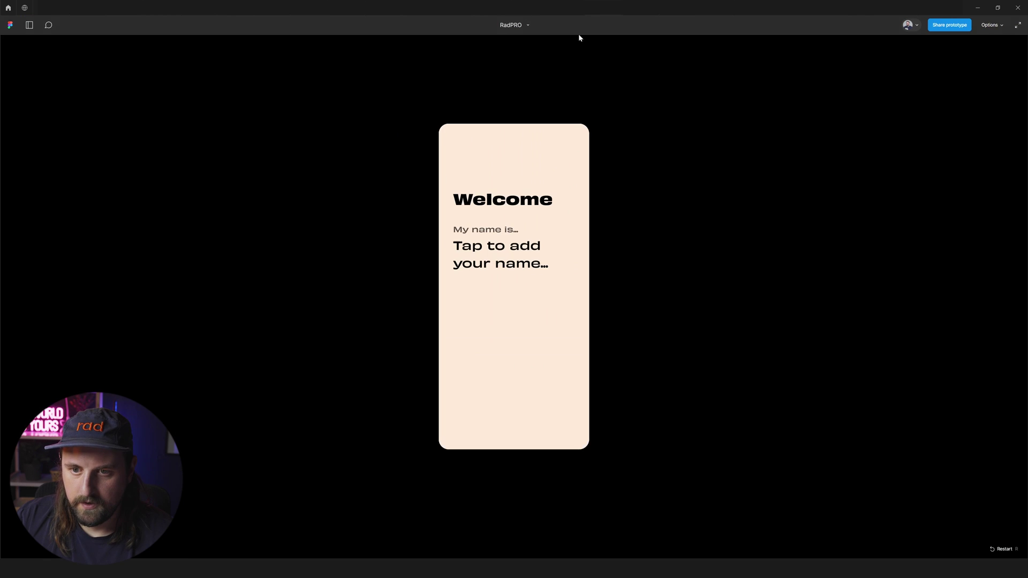
{"action": "left_click", "coordinate": [519, 251]}
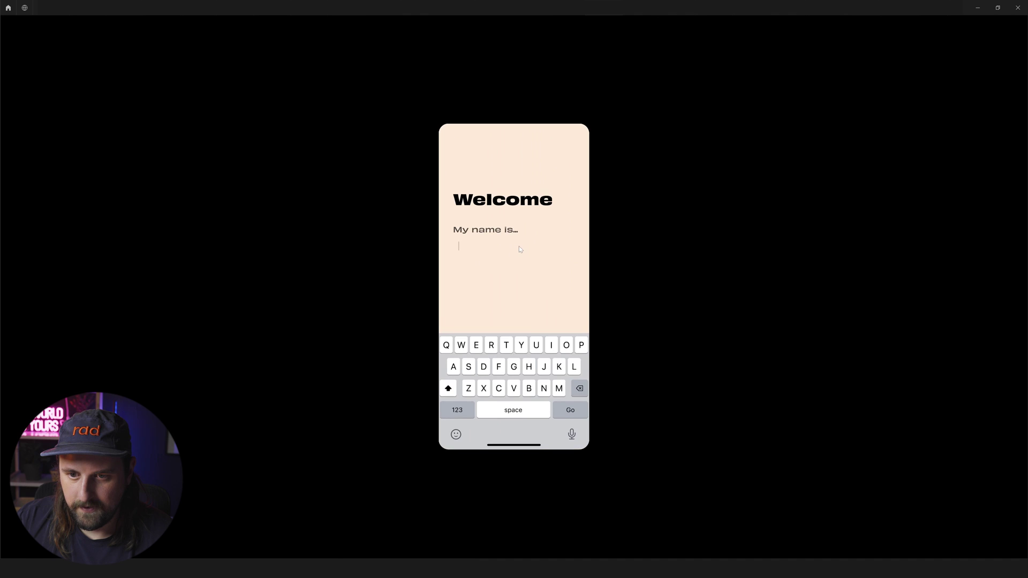
{"action": "left_click", "coordinate": [505, 257]}
{"action": "left_click", "coordinate": [527, 260]}
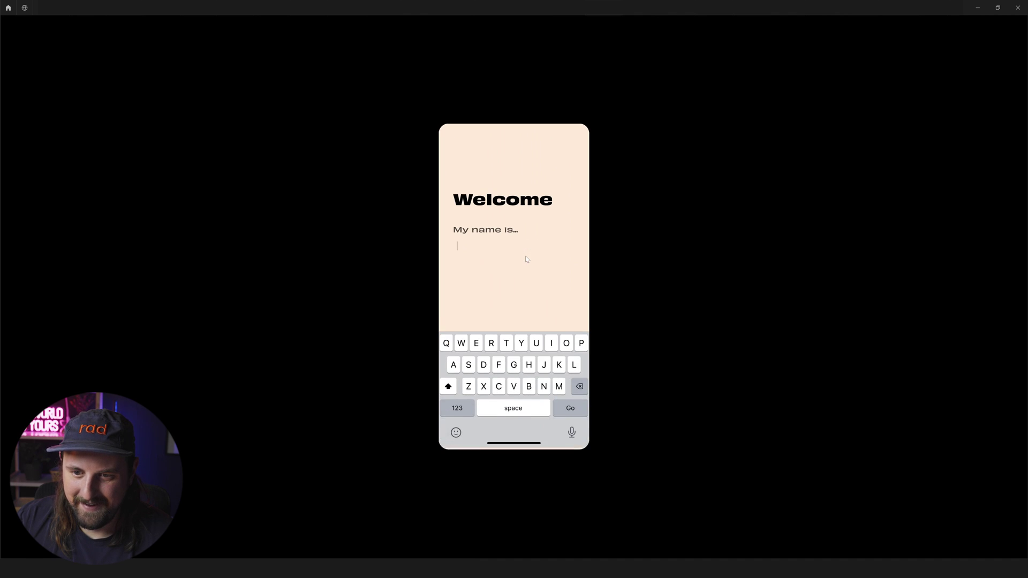
{"action": "left_click", "coordinate": [527, 260]}
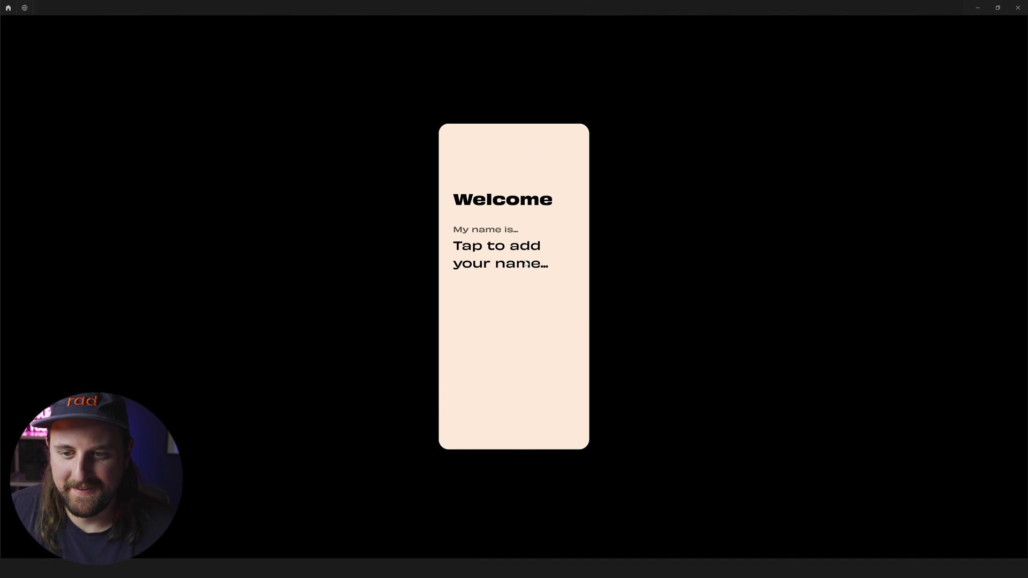
{"action": "left_click", "coordinate": [525, 263]}
{"action": "left_click", "coordinate": [524, 263]}
{"action": "left_click", "coordinate": [524, 263]}
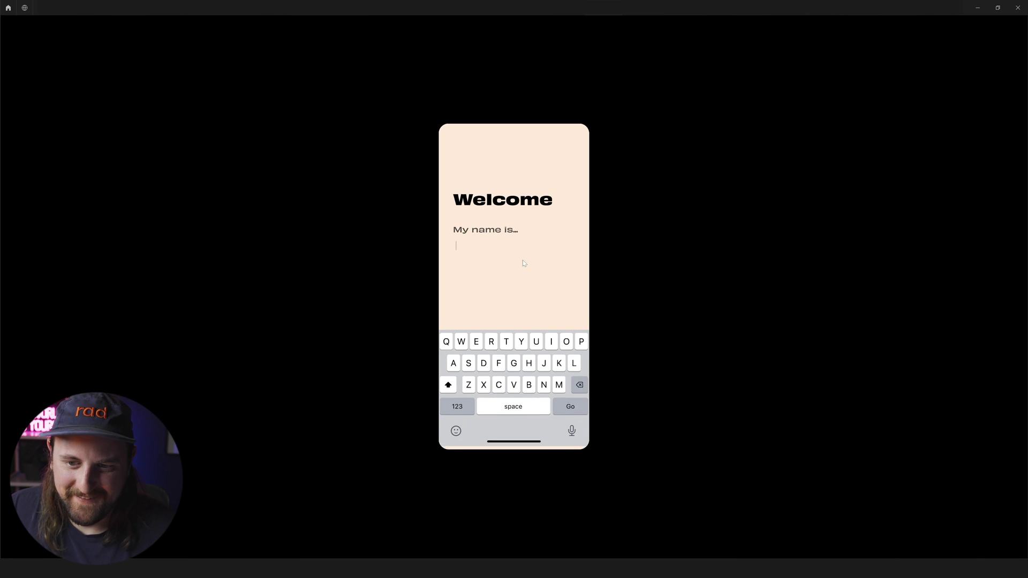
{"action": "left_click", "coordinate": [512, 252]}
{"action": "left_click", "coordinate": [512, 253]}
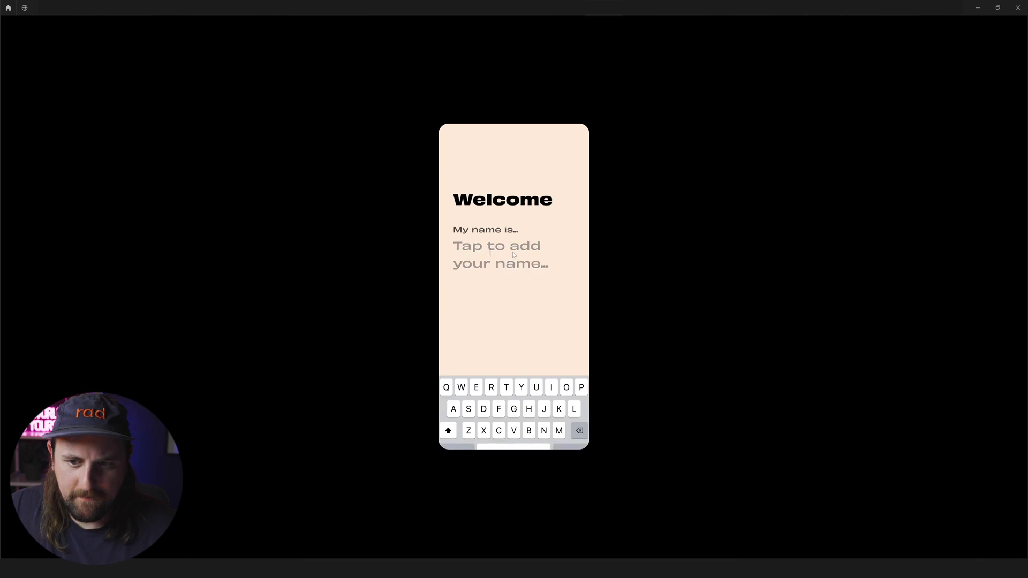
Restart the preview enlarged to fill the screen height and test the name tap again before returning to the design canvas
{"action": "key", "text": "r"}
{"action": "mouse_move", "coordinate": [927, 24]}
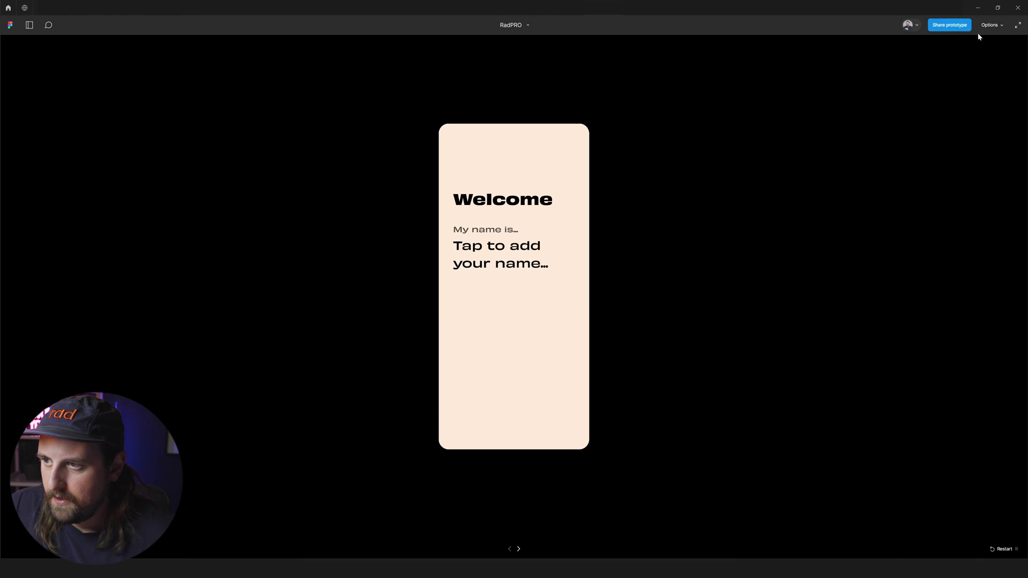
{"action": "left_click", "coordinate": [988, 26]}
{"action": "left_click", "coordinate": [958, 74]}
{"action": "left_click", "coordinate": [486, 234]}
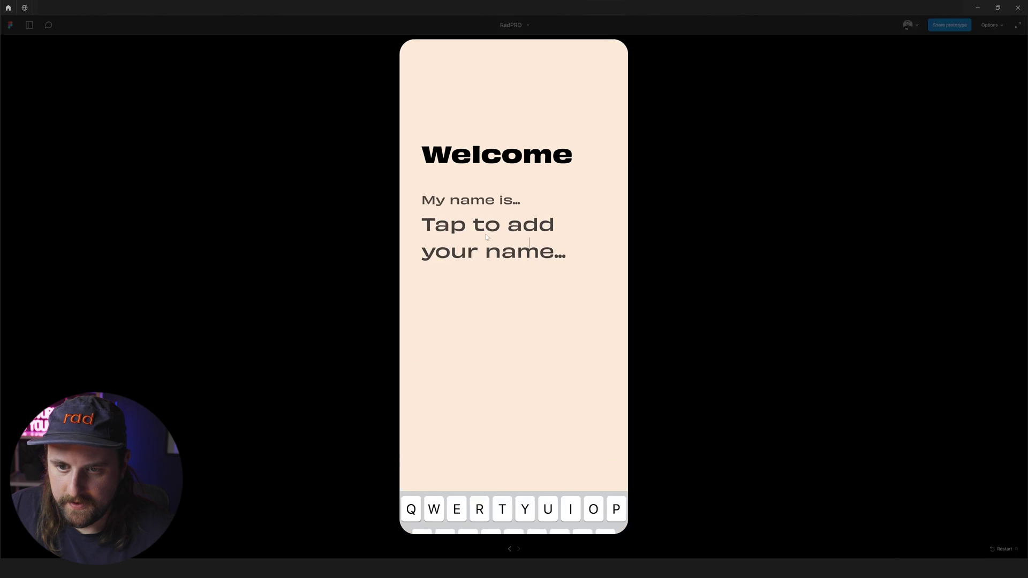
{"action": "left_click", "coordinate": [486, 234]}
{"action": "left_click", "coordinate": [488, 234]}
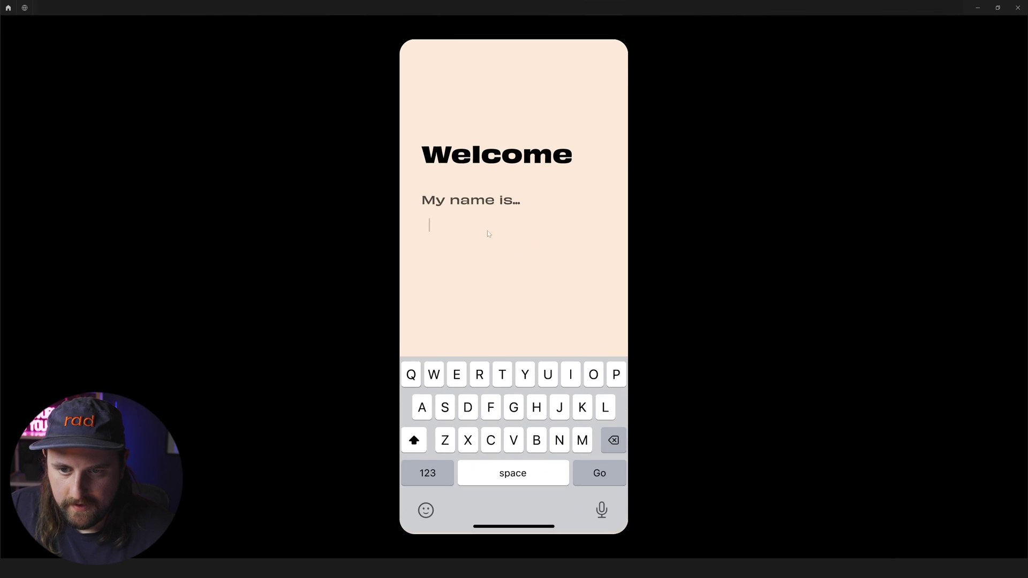
{"action": "key", "text": "ctrl+Tab"}
{"action": "scroll", "coordinate": [644, 171], "scroll_direction": "up", "scroll_amount": 1}
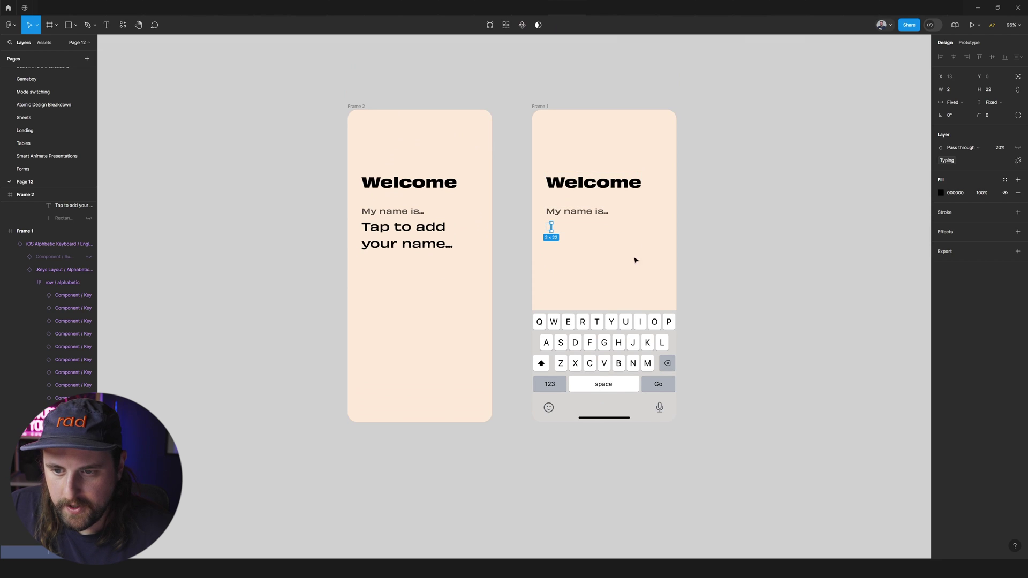
{"action": "scroll", "coordinate": [525, 344], "scroll_direction": "right", "scroll_amount": 2}
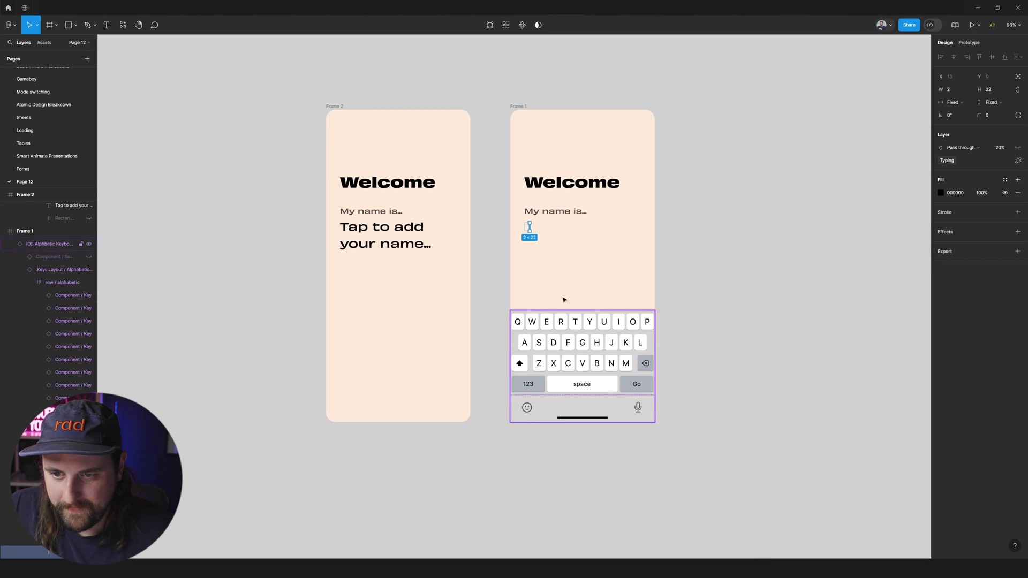
Add an on-click Set variable interaction to the Q key of the keyboard in Frame 1
{"action": "scroll", "coordinate": [720, 281], "scroll_direction": "right", "scroll_amount": 5}
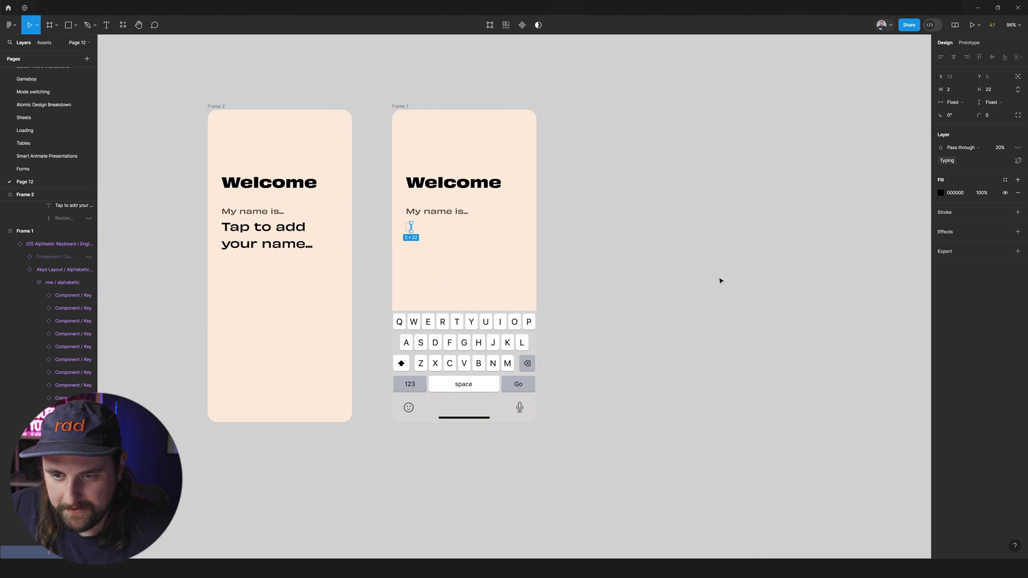
{"action": "left_click", "coordinate": [436, 340]}
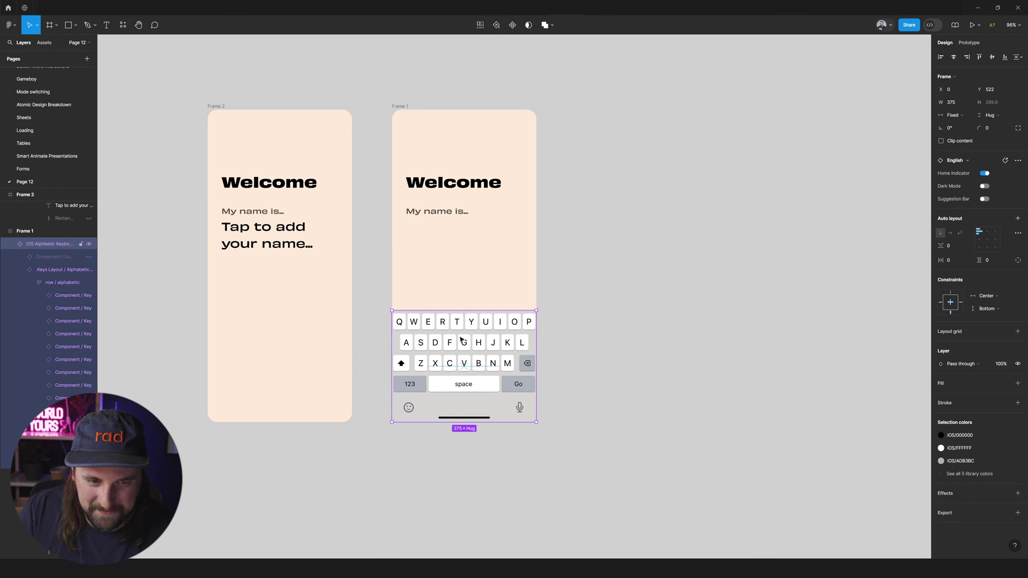
{"action": "left_click", "coordinate": [398, 323], "text": "ctrl"}
{"action": "left_click", "coordinate": [969, 43]}
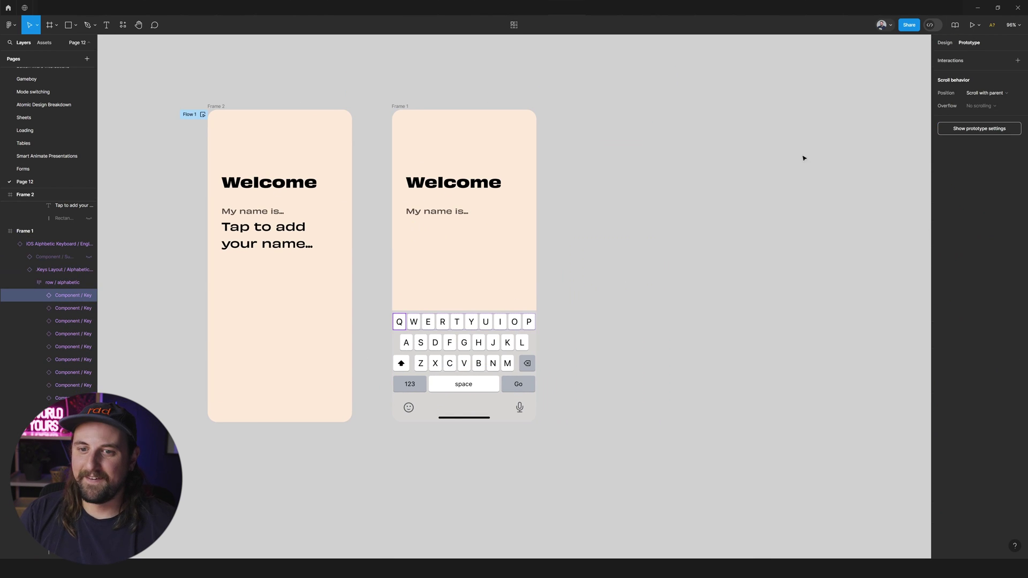
{"action": "left_click", "coordinate": [665, 250]}
{"action": "left_click", "coordinate": [452, 363]}
{"action": "scroll", "coordinate": [505, 333], "scroll_direction": "down", "scroll_amount": 1}
{"action": "mouse_move", "coordinate": [495, 279]}
{"action": "left_mouse_down"}
{"action": "mouse_move", "coordinate": [497, 304]}
{"action": "mouse_move", "coordinate": [491, 292]}
{"action": "left_mouse_up"}
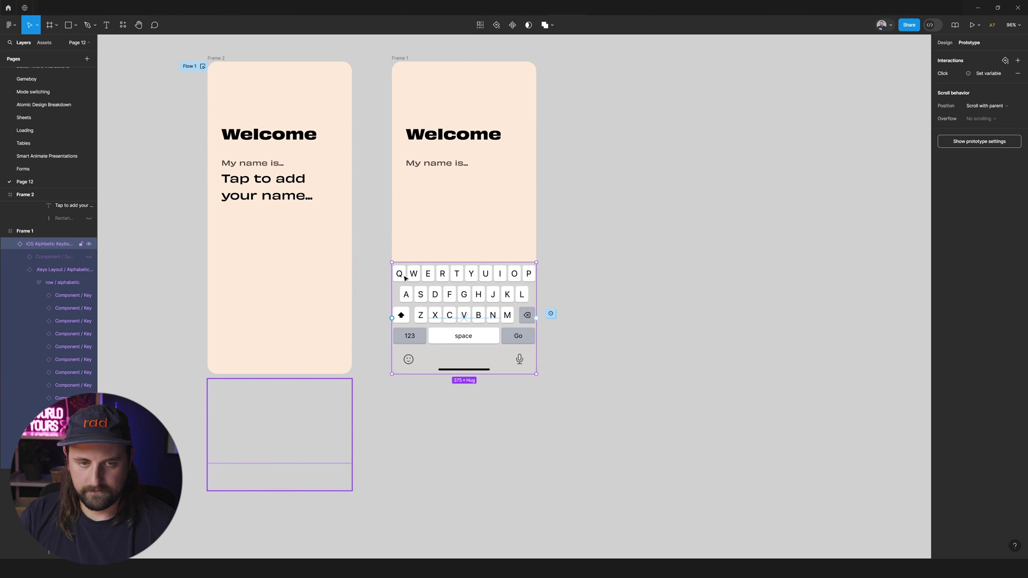
{"action": "double_click", "coordinate": [404, 274]}
{"action": "key", "text": "Escape"}
{"action": "left_click", "coordinate": [406, 271]}
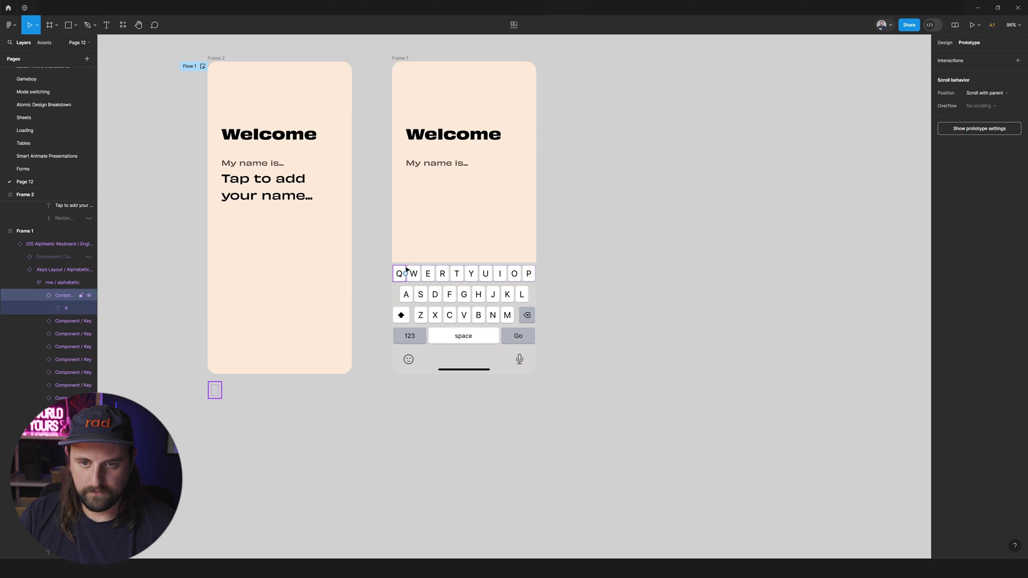
{"action": "scroll", "coordinate": [400, 267], "scroll_direction": "up", "scroll_amount": 3}
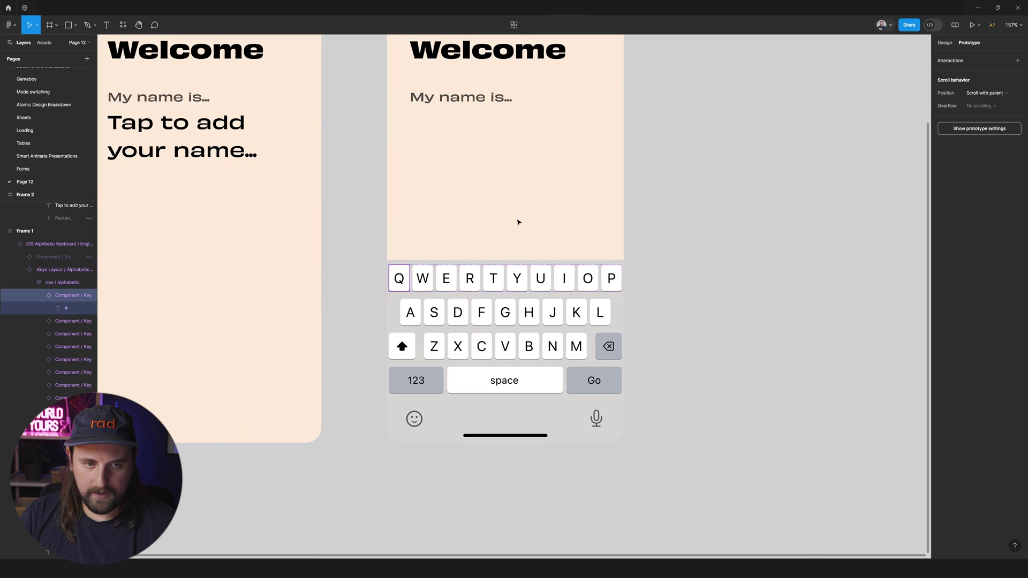
{"action": "left_click", "coordinate": [1017, 60]}
{"action": "left_click", "coordinate": [857, 90]}
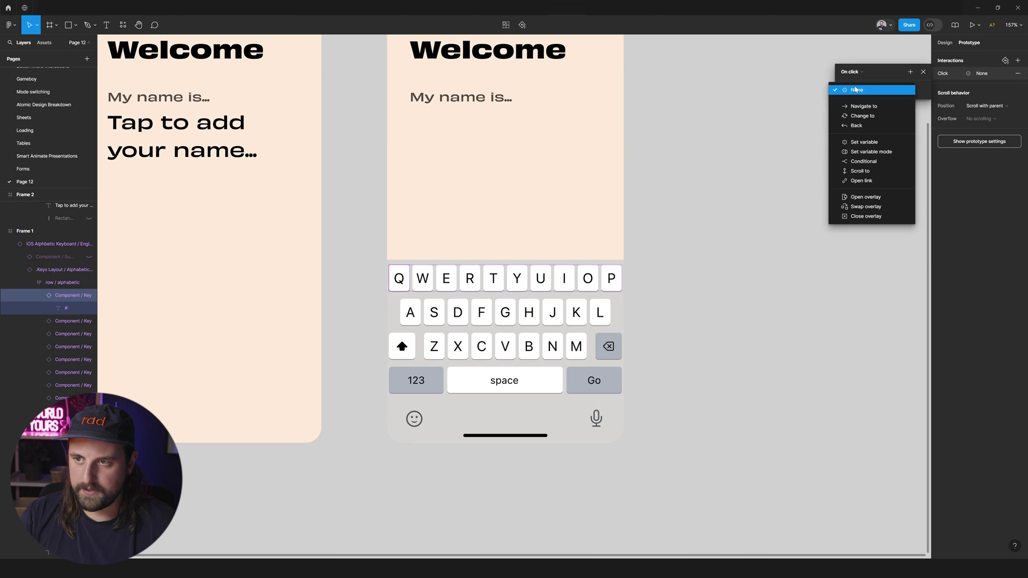
{"action": "left_click", "coordinate": [877, 142]}
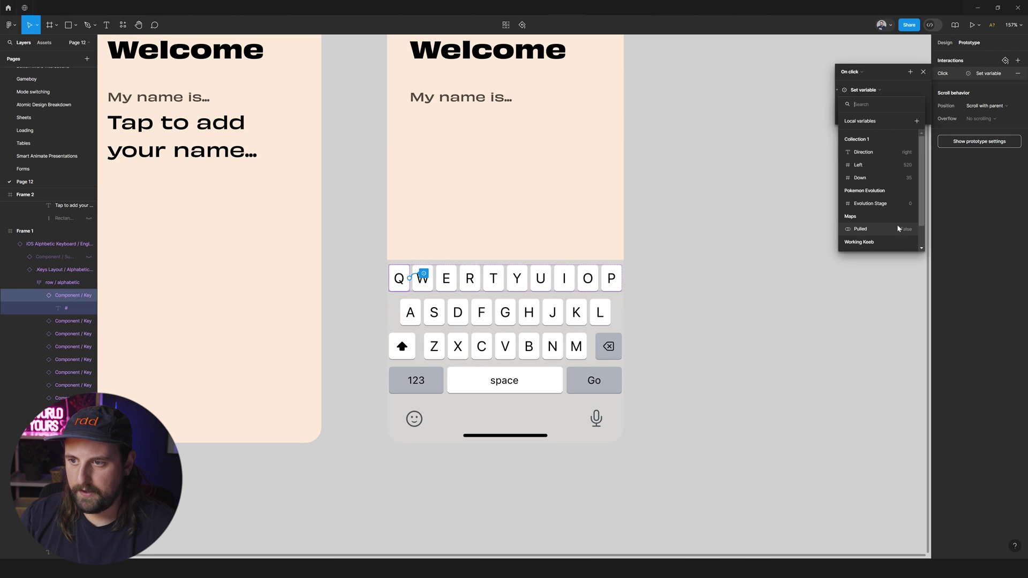
Make the Q key's action set the Input variable to the expression Input + "q"
{"action": "scroll", "coordinate": [898, 224], "scroll_direction": "down", "scroll_amount": 2}
{"action": "left_click", "coordinate": [879, 229]}
{"action": "type", "text": "in"}
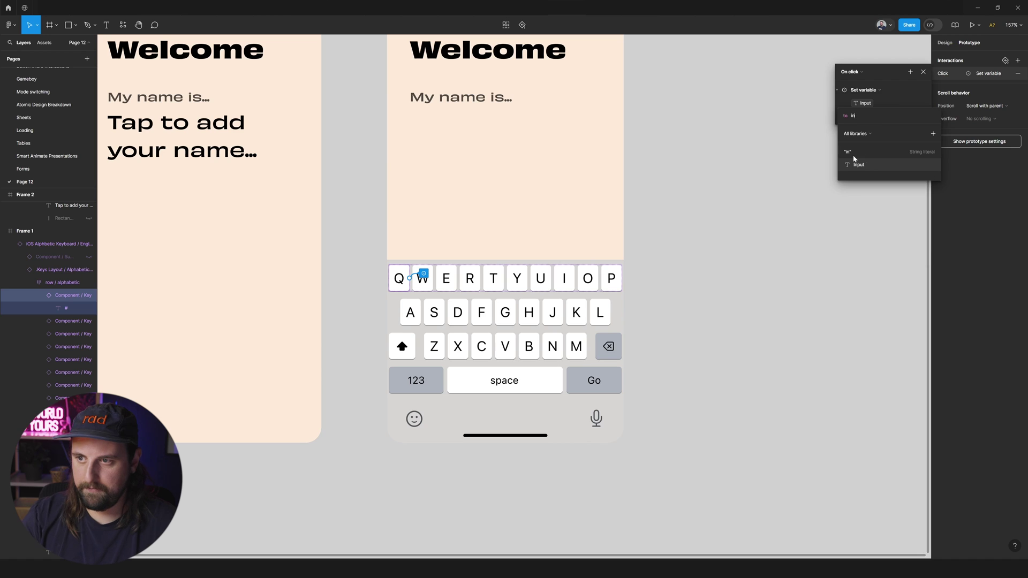
{"action": "left_click", "coordinate": [855, 165]}
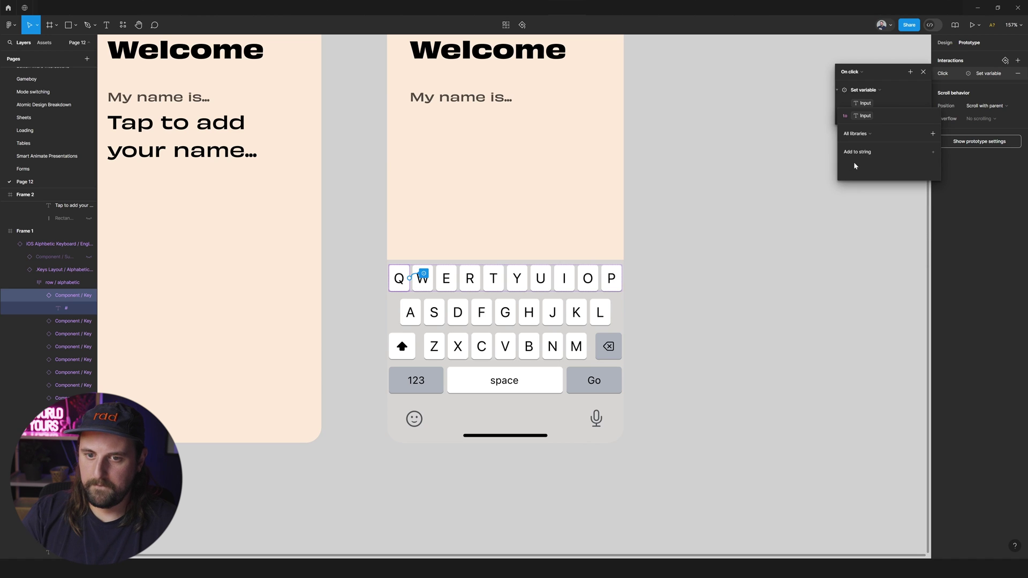
{"action": "type", "text": "+ \""}
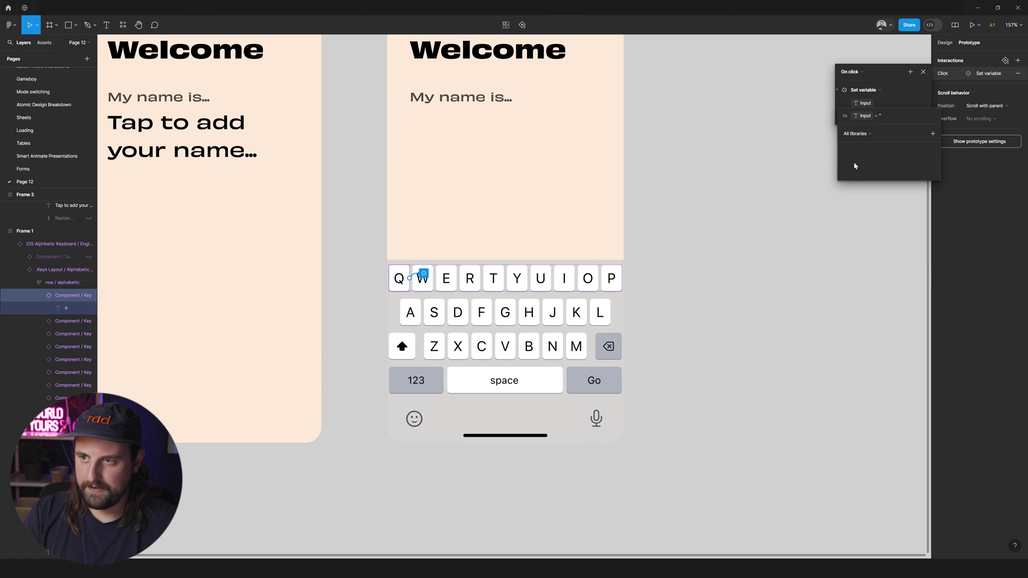
{"action": "type", "text": "q"}
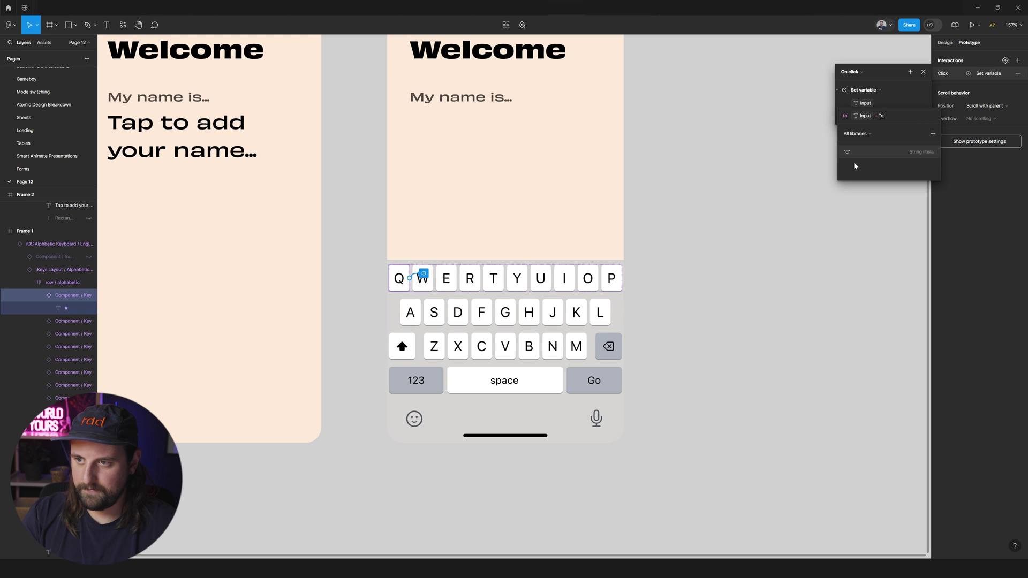
{"action": "key", "text": "Return"}
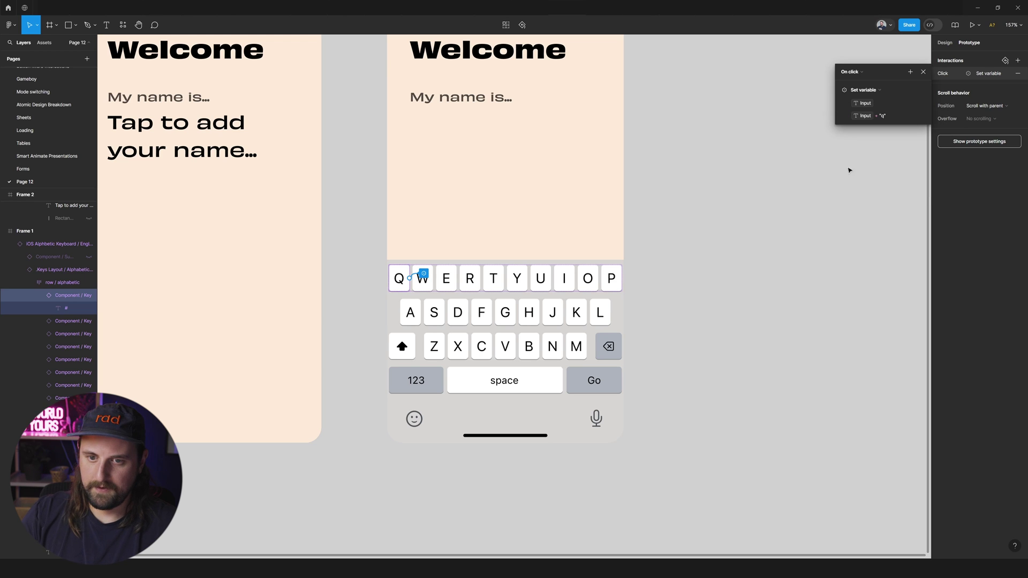
{"action": "scroll", "coordinate": [738, 219], "scroll_direction": "up", "scroll_amount": 2}
{"action": "scroll", "coordinate": [688, 235], "scroll_direction": "down", "scroll_amount": 3}
{"action": "left_click", "coordinate": [730, 238]}
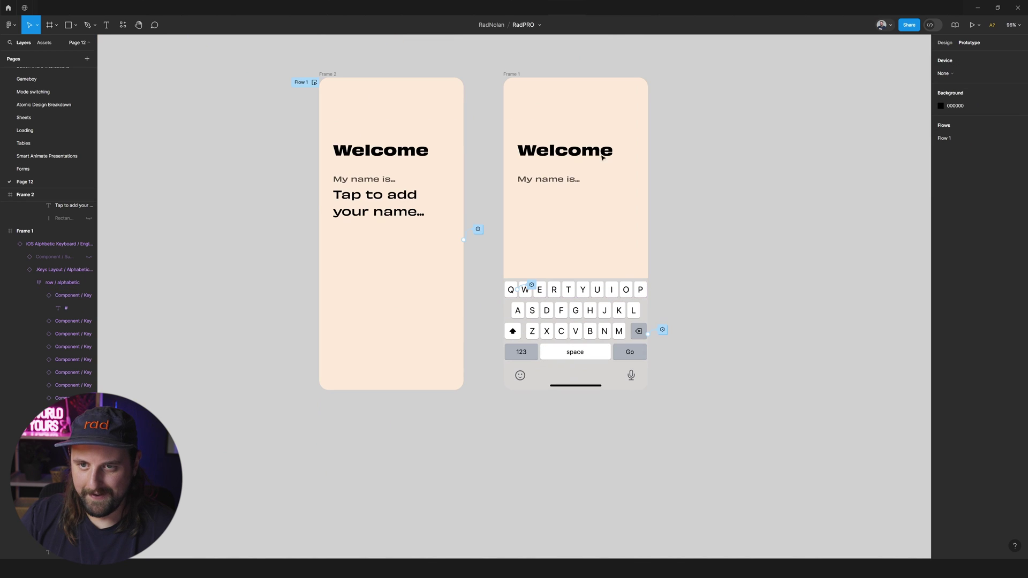
Preview the prototype from the start, tap the name area, enter repeated q letters, and close the preview
{"action": "left_click", "coordinate": [532, 82]}
{"action": "key", "text": "shift+space"}
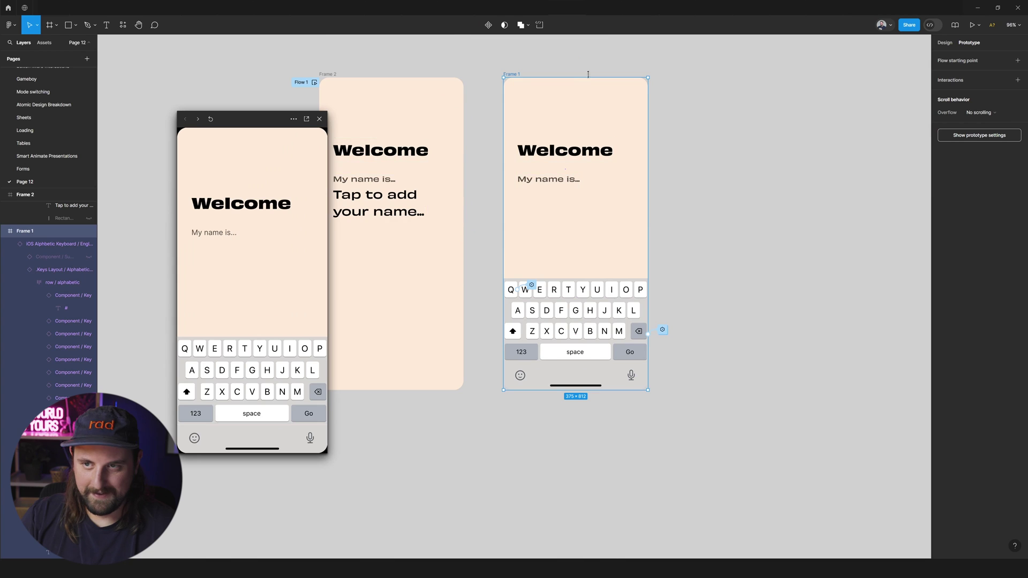
{"action": "left_click", "coordinate": [591, 11]}
{"action": "key", "text": "r"}
{"action": "left_click", "coordinate": [455, 233]}
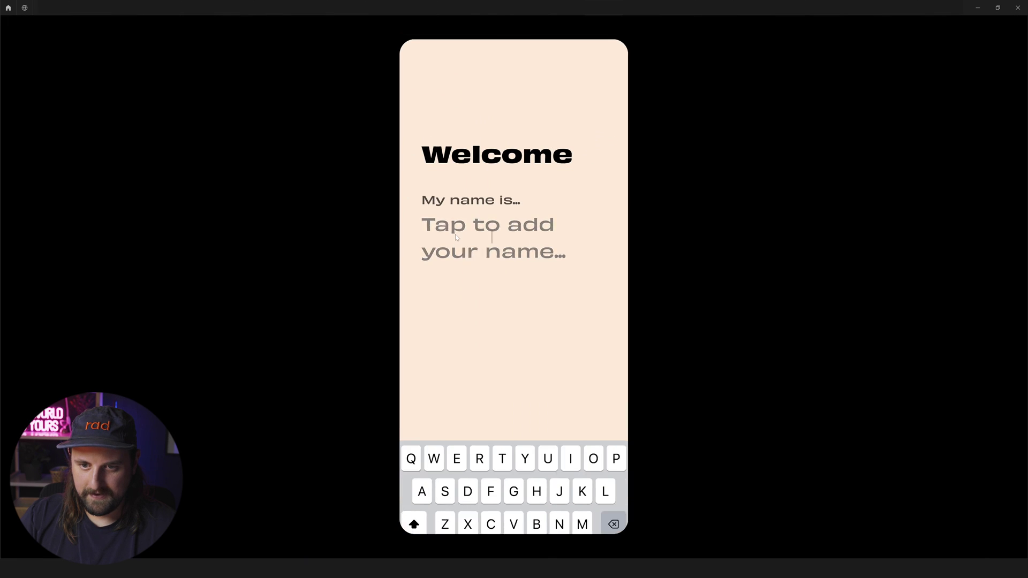
{"action": "type", "text": "qqqqq"}
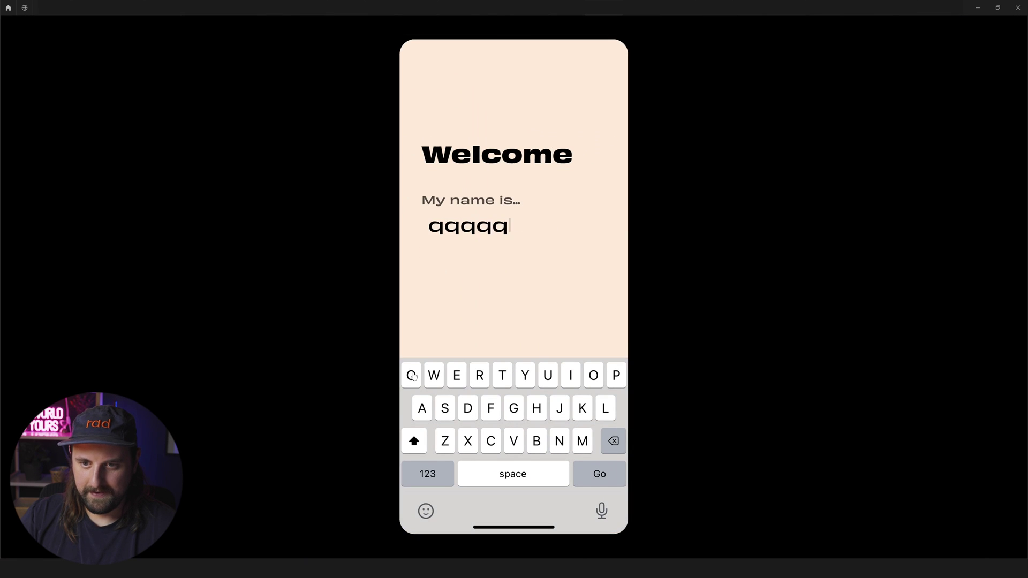
{"action": "type", "text": "qqqqqqqqqqqq"}
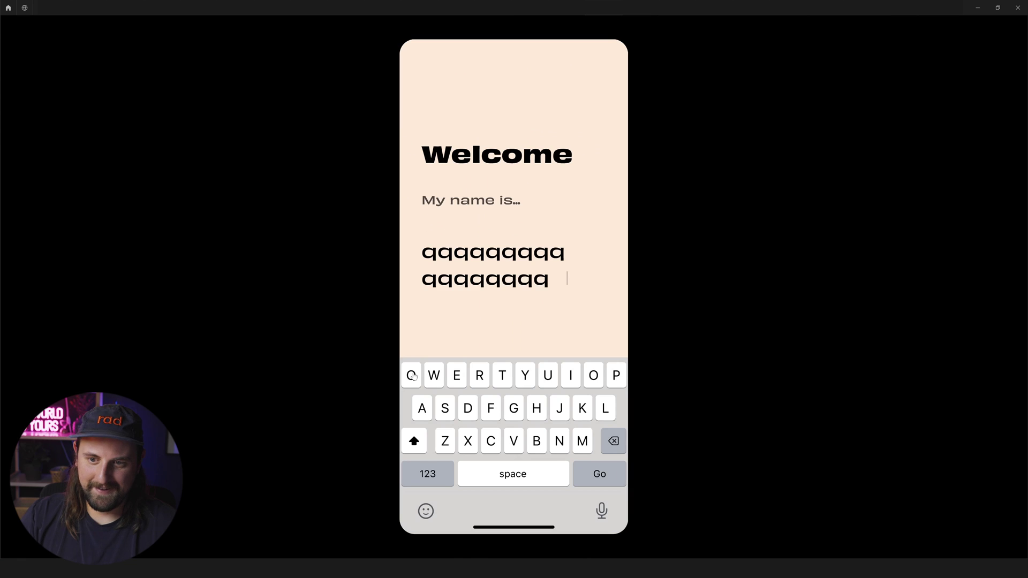
{"action": "type", "text": "r"}
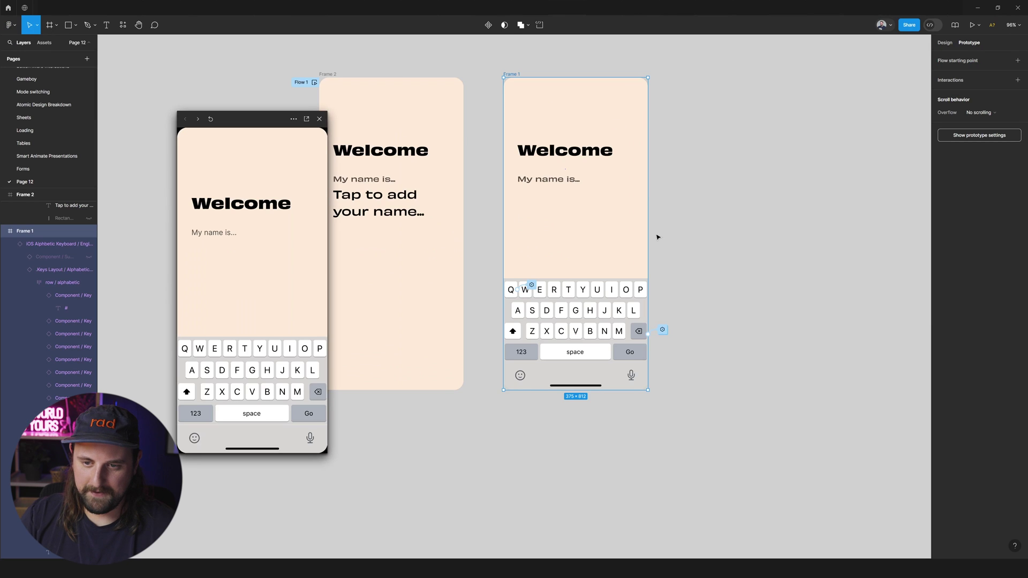
{"action": "scroll", "coordinate": [658, 237], "scroll_direction": "right", "scroll_amount": 1}
{"action": "left_click", "coordinate": [319, 119]}
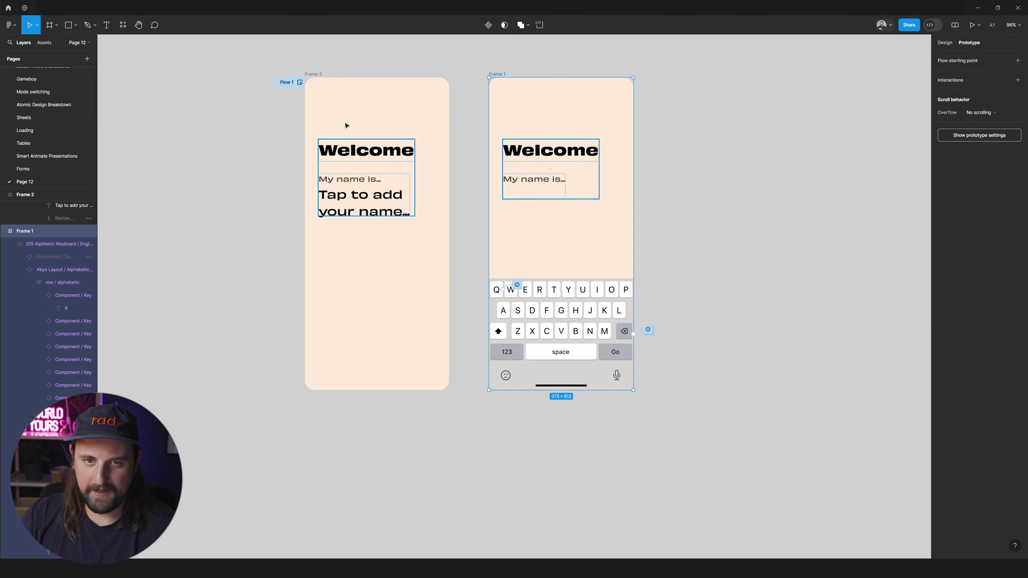
Copy the Q key's on-click Set variable interaction and paste it onto the W key
{"action": "scroll", "coordinate": [571, 330], "scroll_direction": "up", "scroll_amount": 2}
{"action": "scroll", "coordinate": [491, 275], "scroll_direction": "up", "scroll_amount": 2}
{"action": "left_click", "coordinate": [489, 284]}
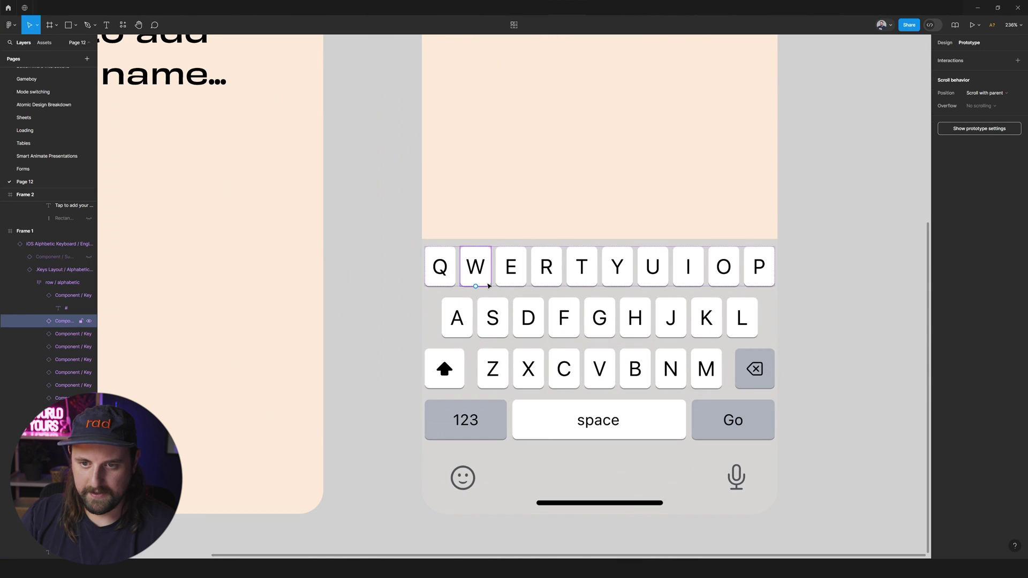
{"action": "scroll", "coordinate": [509, 280], "scroll_direction": "down", "scroll_amount": 3}
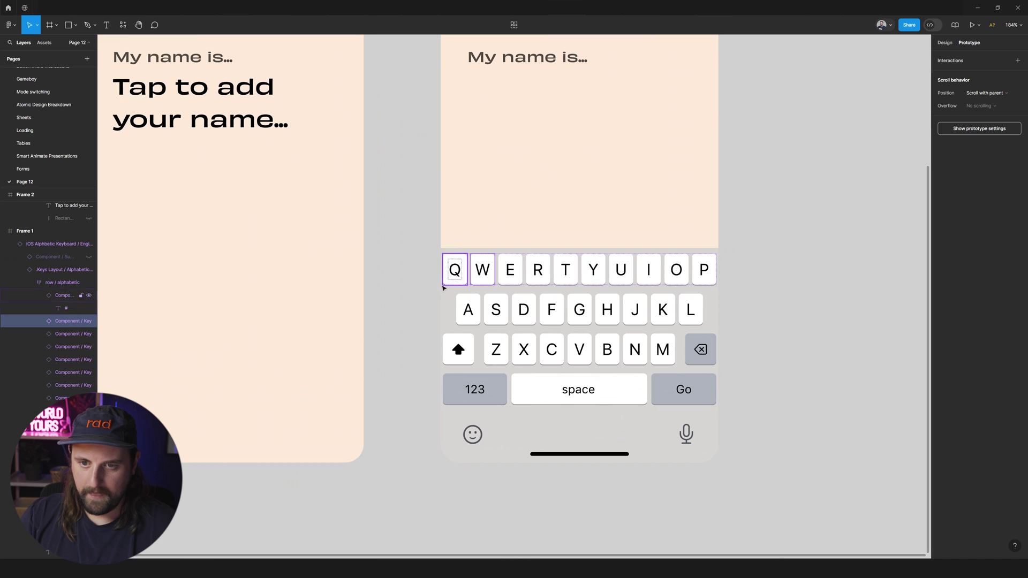
{"action": "left_click", "coordinate": [455, 270]}
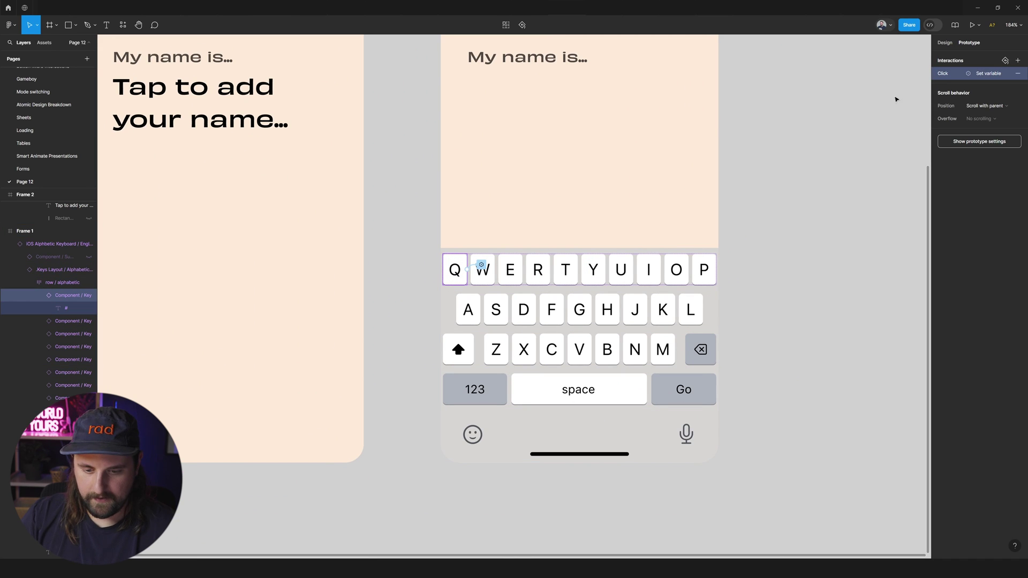
{"action": "left_click", "coordinate": [945, 75]}
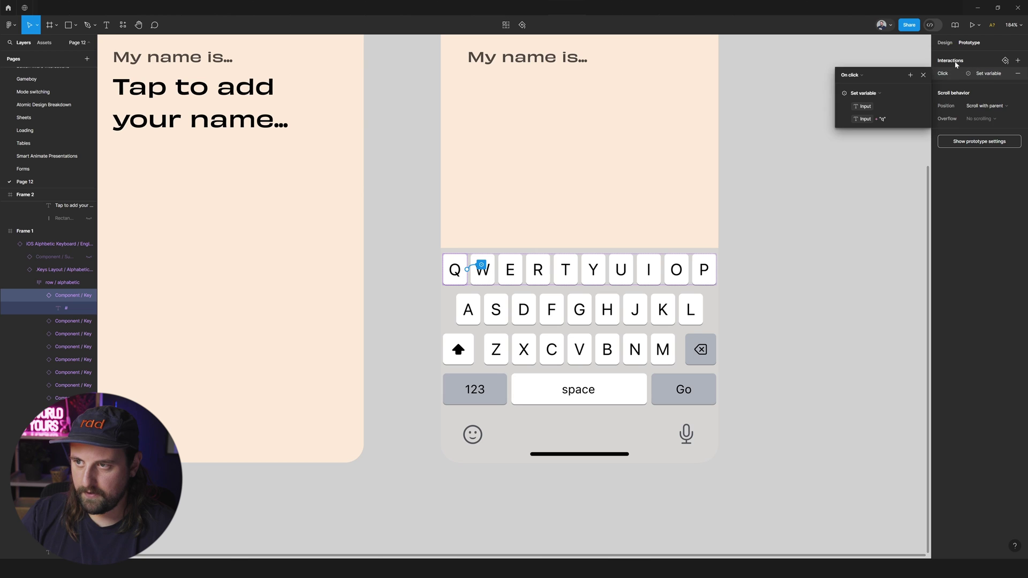
{"action": "left_click", "coordinate": [947, 74]}
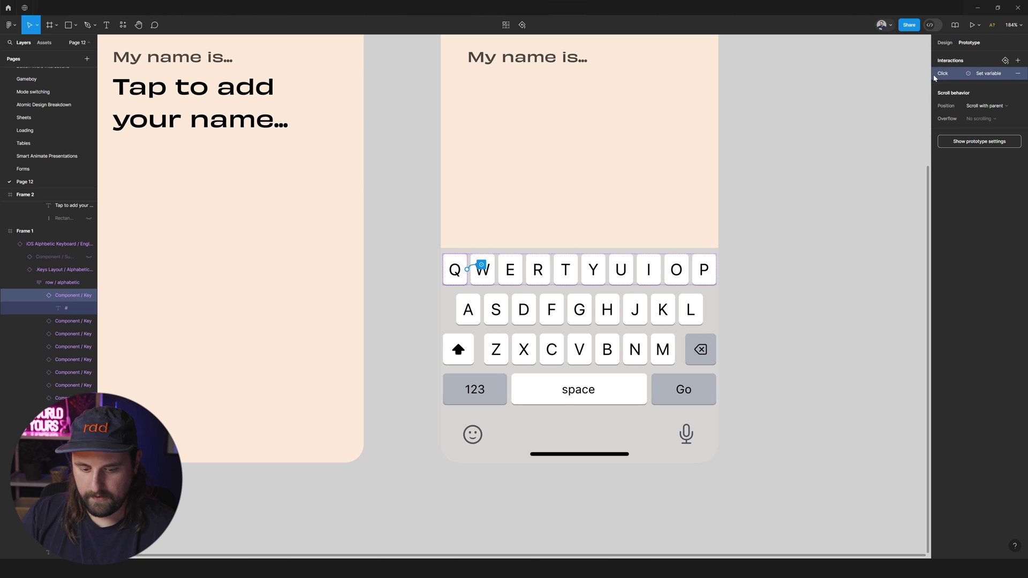
{"action": "left_click", "coordinate": [488, 284]}
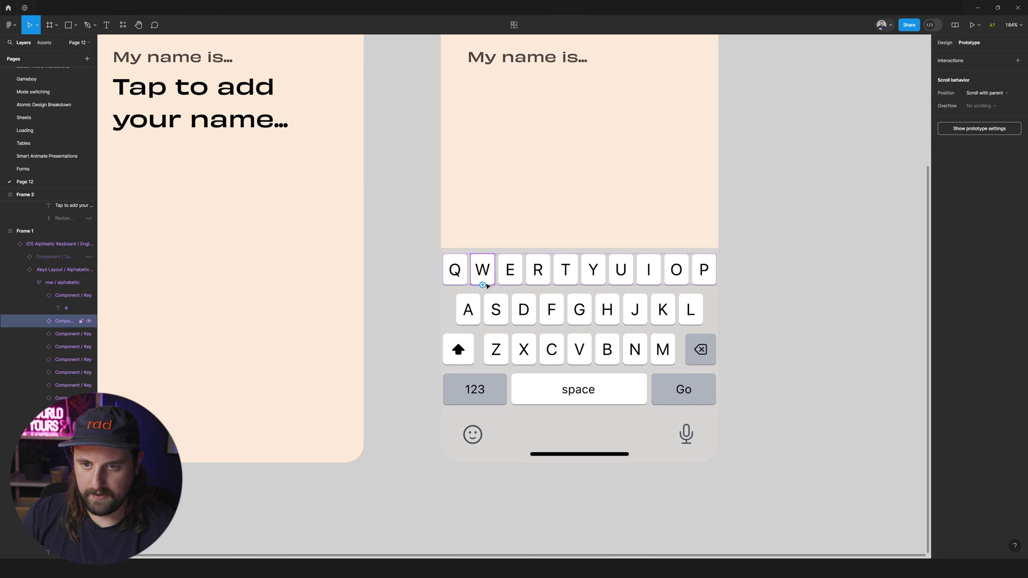
{"action": "key", "text": "ctrl+v"}
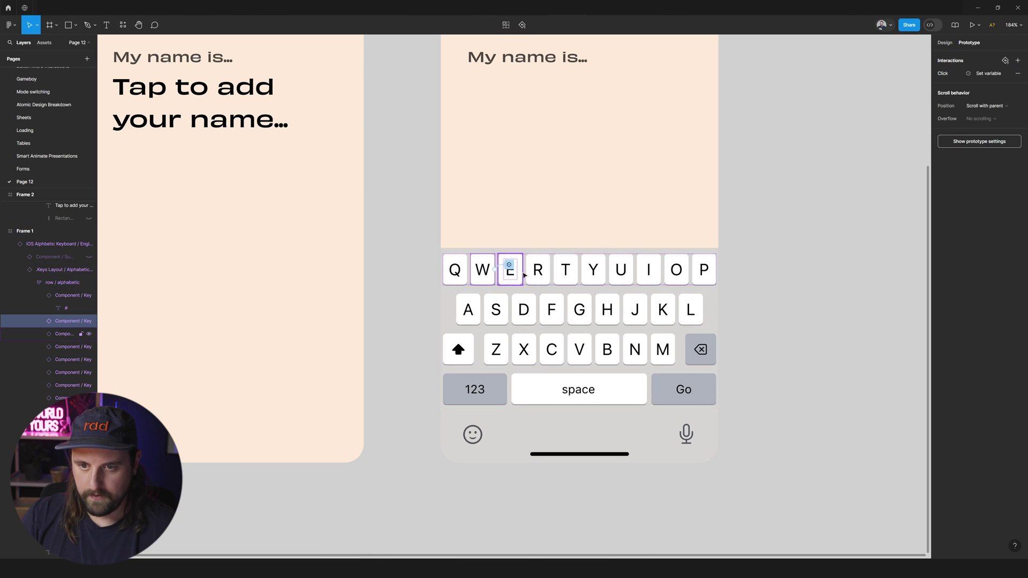
Change the W key's Set variable expression to Input + "w"
{"action": "left_click", "coordinate": [964, 73]}
{"action": "left_click", "coordinate": [881, 119]}
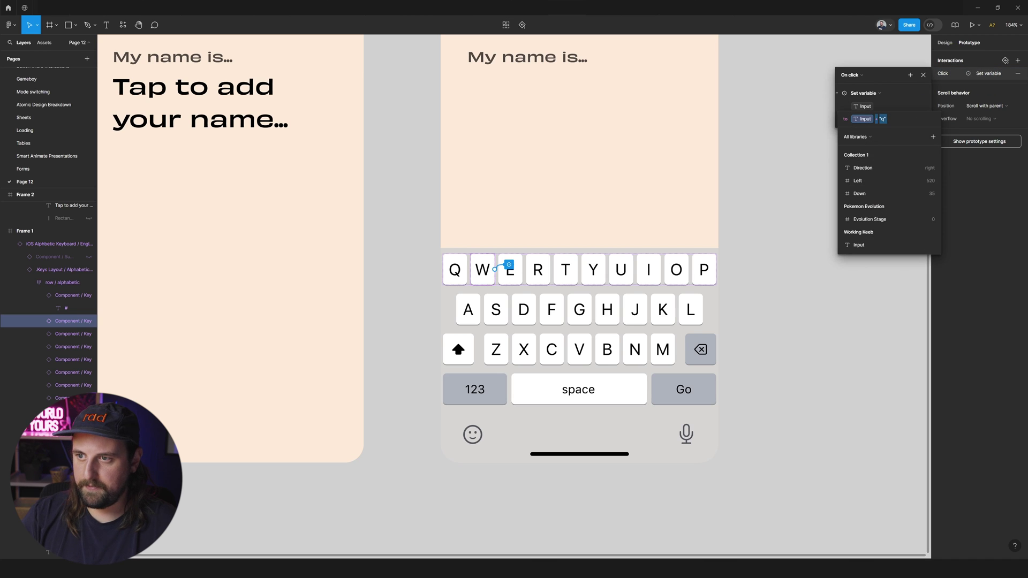
{"action": "key", "text": "BackSpace"}
{"action": "key", "text": "BackSpace"}
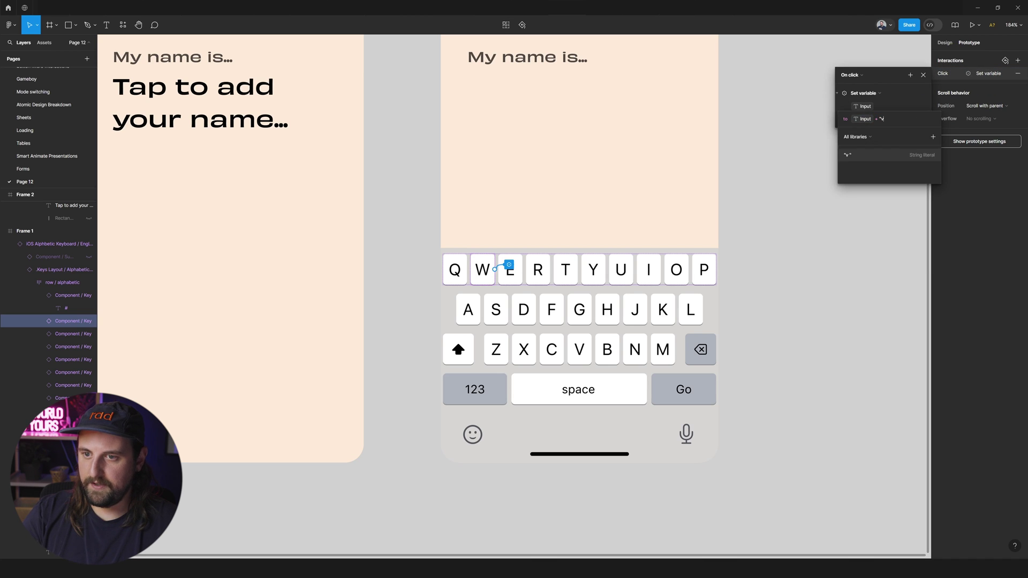
{"action": "type", "text": "w\""}
{"action": "key", "text": "Return"}
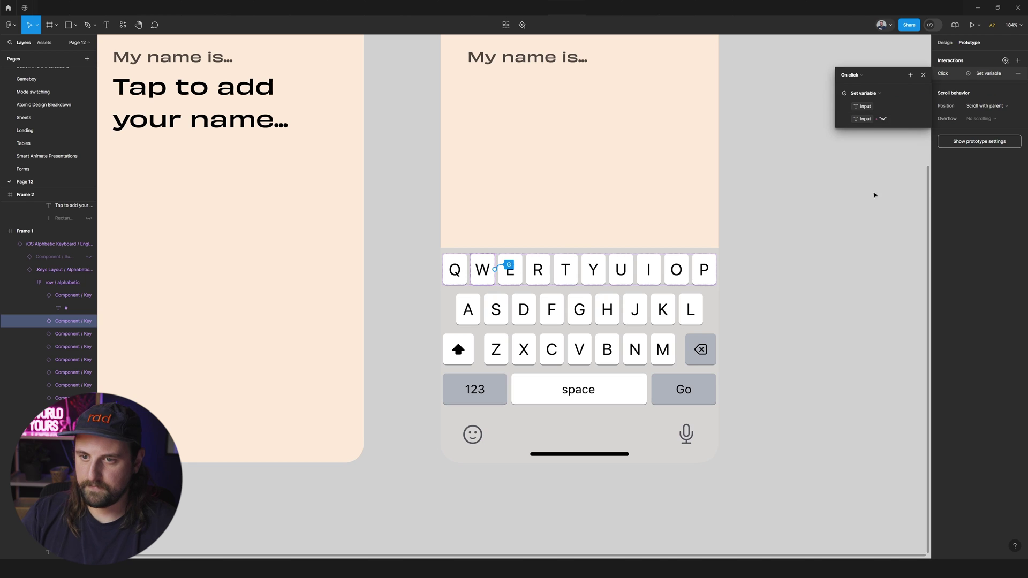
Paste the copied on-click interaction onto the E key and change its expression to Input + "e"
{"action": "left_click", "coordinate": [510, 270]}
{"action": "left_click", "coordinate": [517, 283]}
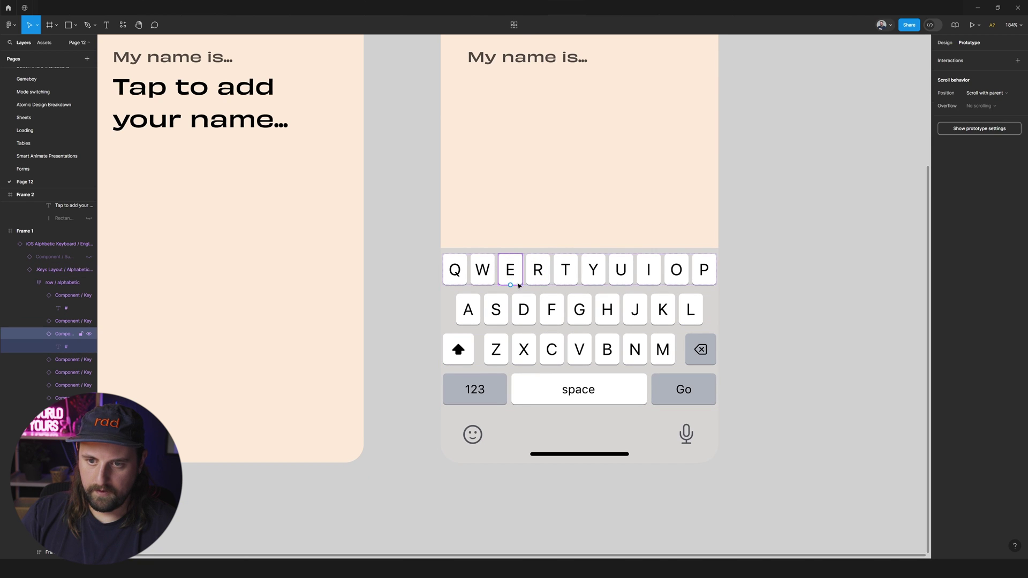
{"action": "left_click_drag", "start_coordinate": [517, 285], "coordinate": [537, 264]}
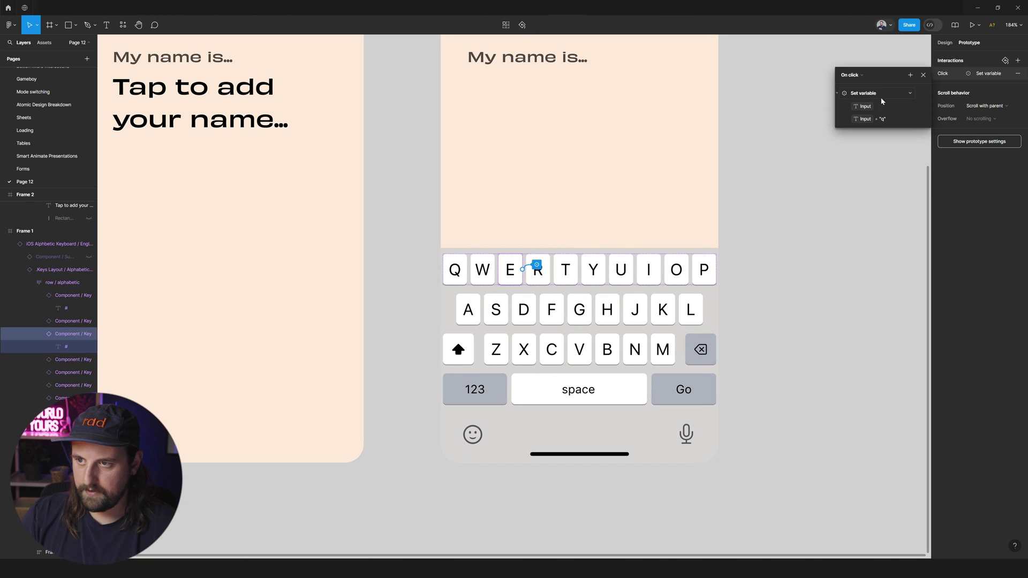
{"action": "left_click", "coordinate": [882, 100]}
{"action": "left_click", "coordinate": [897, 96]}
{"action": "double_click", "coordinate": [887, 120]}
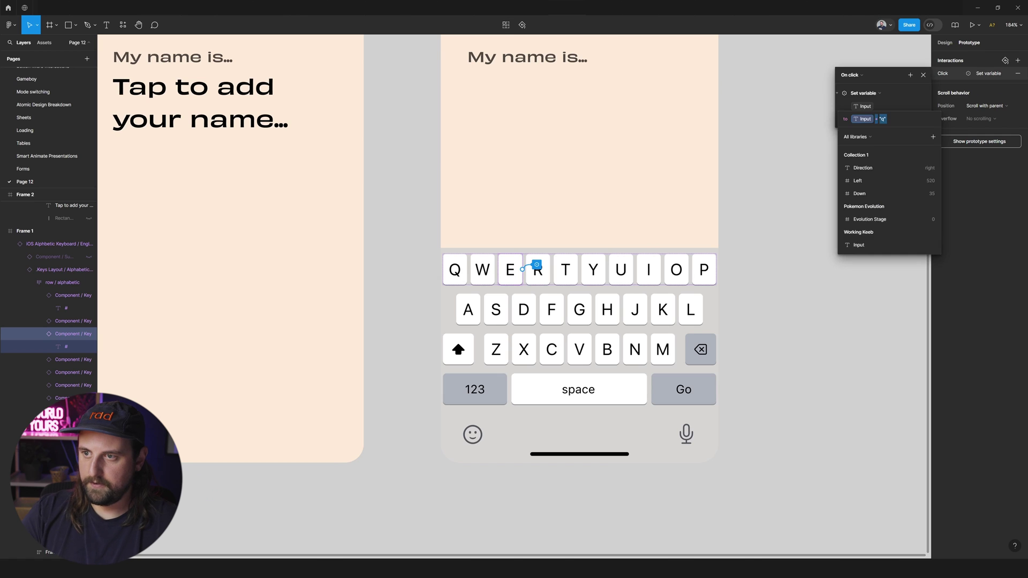
{"action": "key", "text": "BackSpace"}
{"action": "type", "text": "e"}
{"action": "key", "text": "Return"}
{"action": "left_click", "coordinate": [953, 235]}
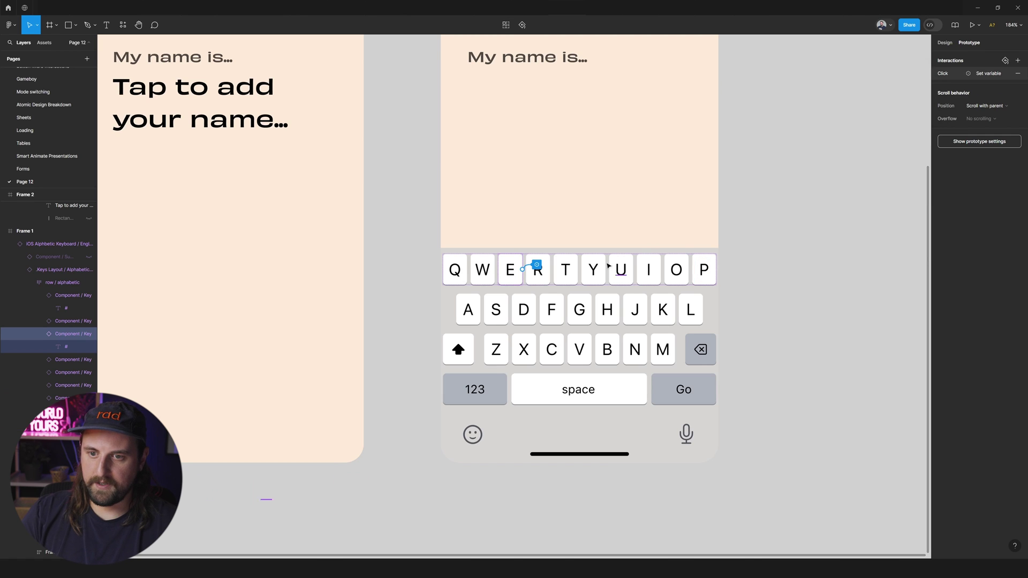
Paste the copied on-click interaction onto the R key and change its Set variable expression to Input + "r"
{"action": "left_click", "coordinate": [542, 281]}
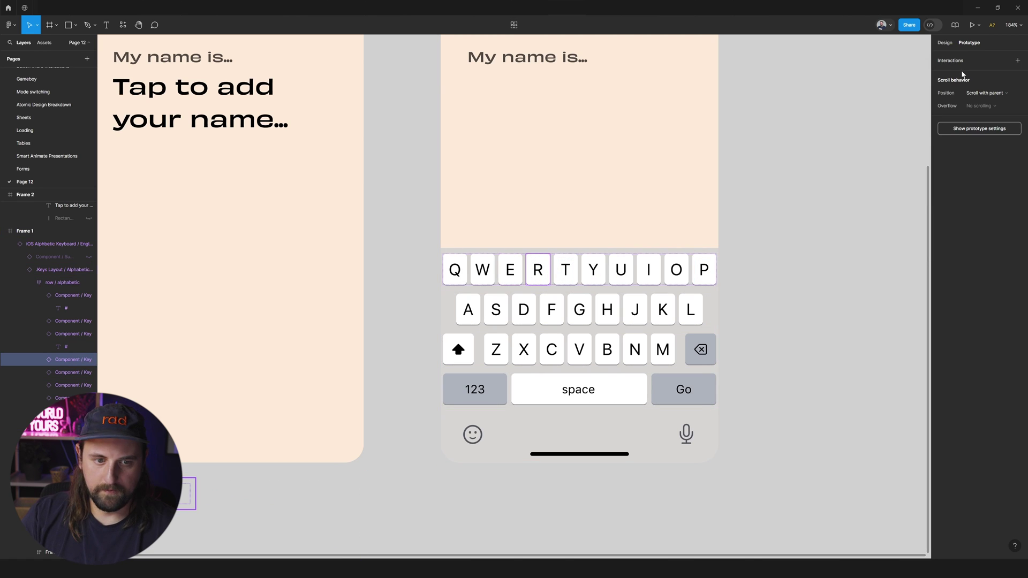
{"action": "key", "text": "ctrl+v"}
{"action": "left_click", "coordinate": [996, 75]}
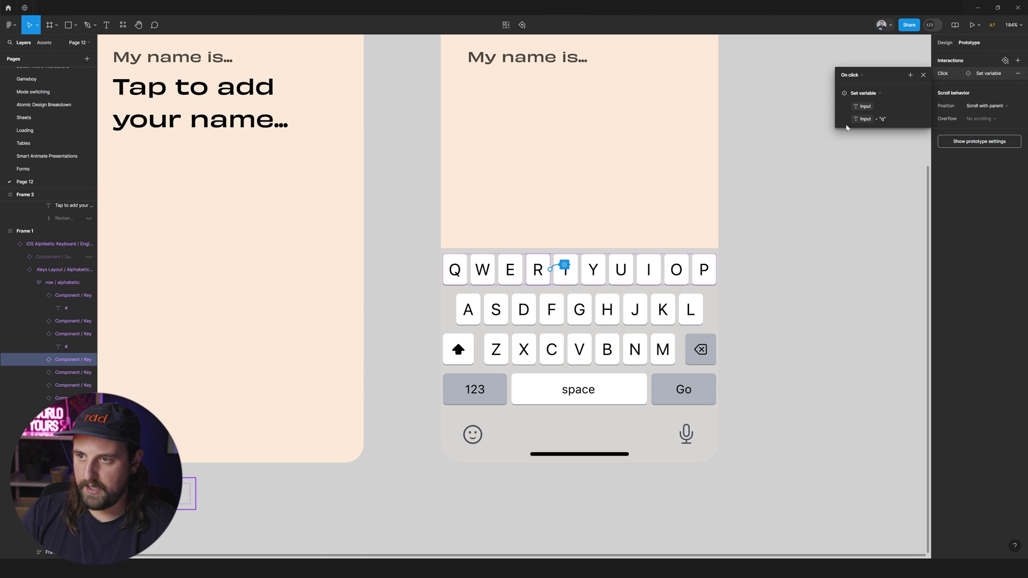
{"action": "left_click", "coordinate": [885, 121]}
{"action": "left_click", "coordinate": [886, 119]}
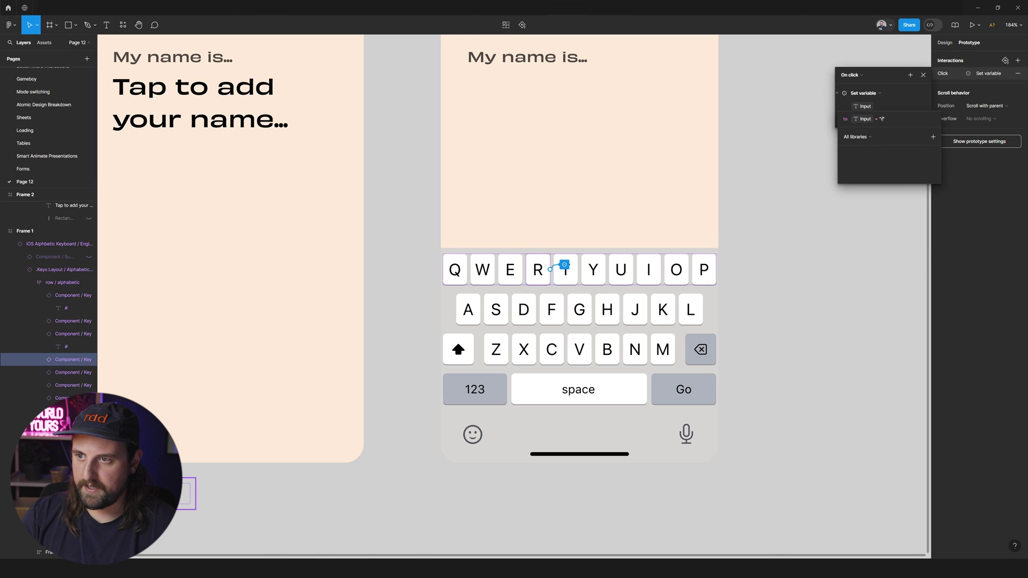
{"action": "key", "text": "Return"}
{"action": "left_click", "coordinate": [558, 250]}
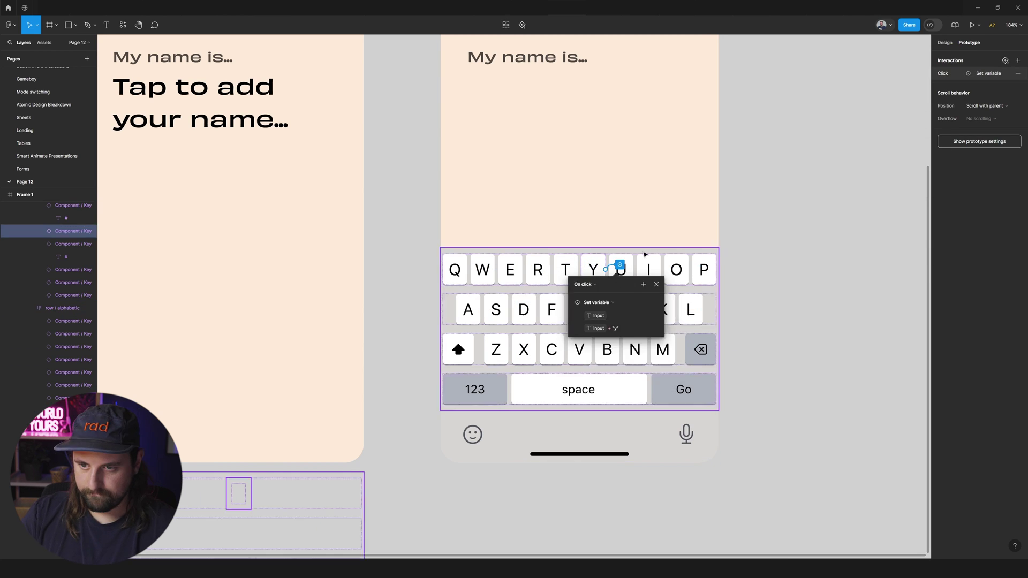
Paste the interaction onto the remaining top-row and middle-row letter keys, changing each expression to append that key's own letter
{"action": "left_click", "coordinate": [676, 269]}
{"action": "left_click", "coordinate": [691, 330]}
{"action": "left_click", "coordinate": [524, 310]}
{"action": "left_click", "coordinate": [579, 310]}
{"action": "left_click", "coordinate": [606, 305]}
{"action": "left_click", "coordinate": [690, 309]}
{"action": "left_click", "coordinate": [702, 366]}
{"action": "key", "text": "BackSpace"}
{"action": "key", "text": "BackSpace"}
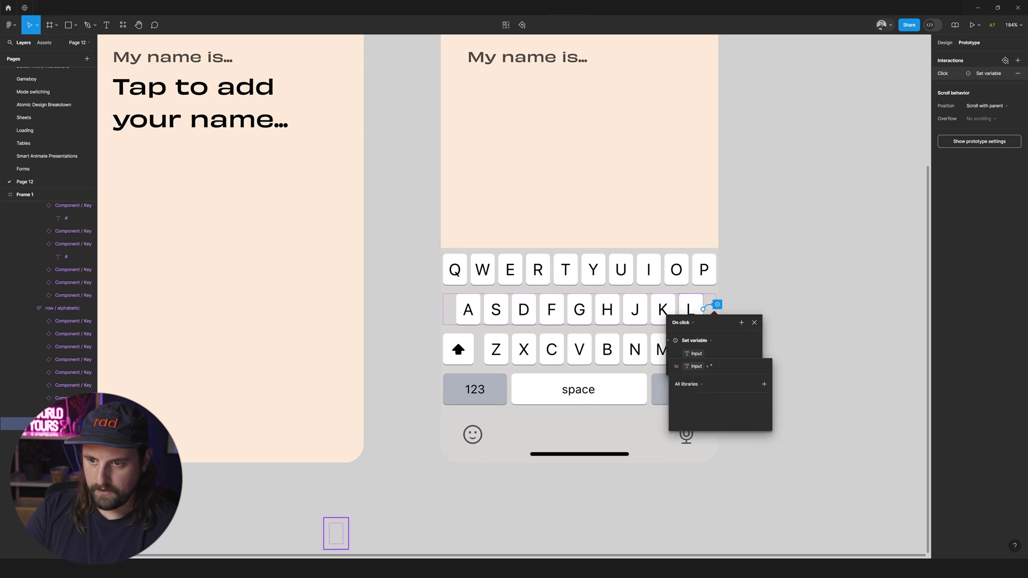
Give the bottom-row keys Z to M the same on-click Set variable interaction, each appending its own letter to Input
{"action": "key", "text": "Tab"}
{"action": "key", "text": "Tab"}
{"action": "key", "text": "Tab"}
{"action": "key", "text": "Tab"}
{"action": "key", "text": "Tab"}
{"action": "key", "text": "Tab"}
{"action": "key", "text": "Tab"}
{"action": "key", "text": "Tab"}
{"action": "left_click", "coordinate": [847, 342]}
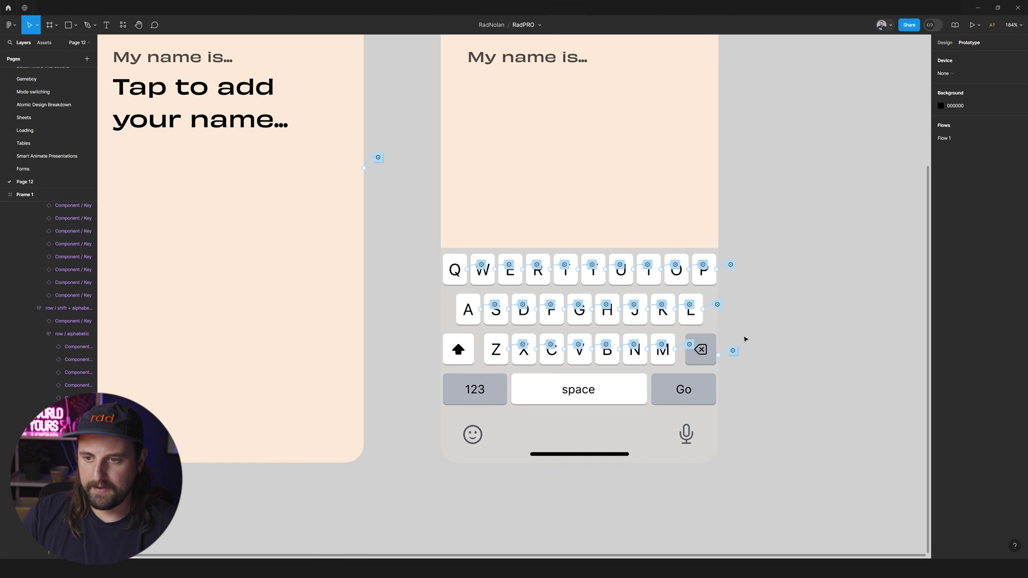
Delete the stray interaction attached beside the backspace key and deselect the keyboard
{"action": "left_click", "coordinate": [734, 351]}
{"action": "left_click", "coordinate": [775, 325]}
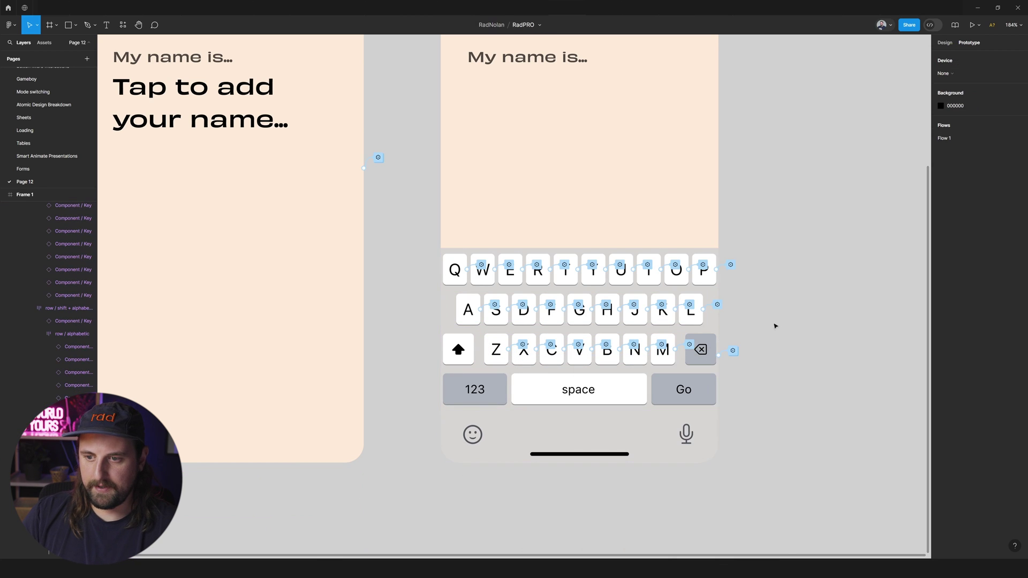
{"action": "left_click", "coordinate": [733, 351]}
{"action": "key", "text": "Delete"}
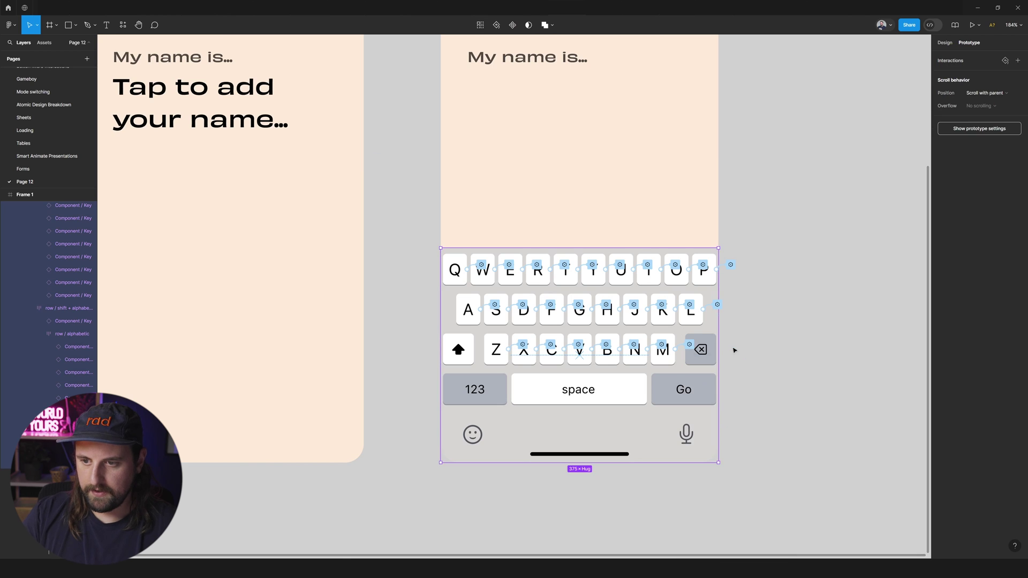
{"action": "scroll", "coordinate": [727, 335], "scroll_direction": "down", "scroll_amount": 2}
{"action": "left_click", "coordinate": [796, 323]}
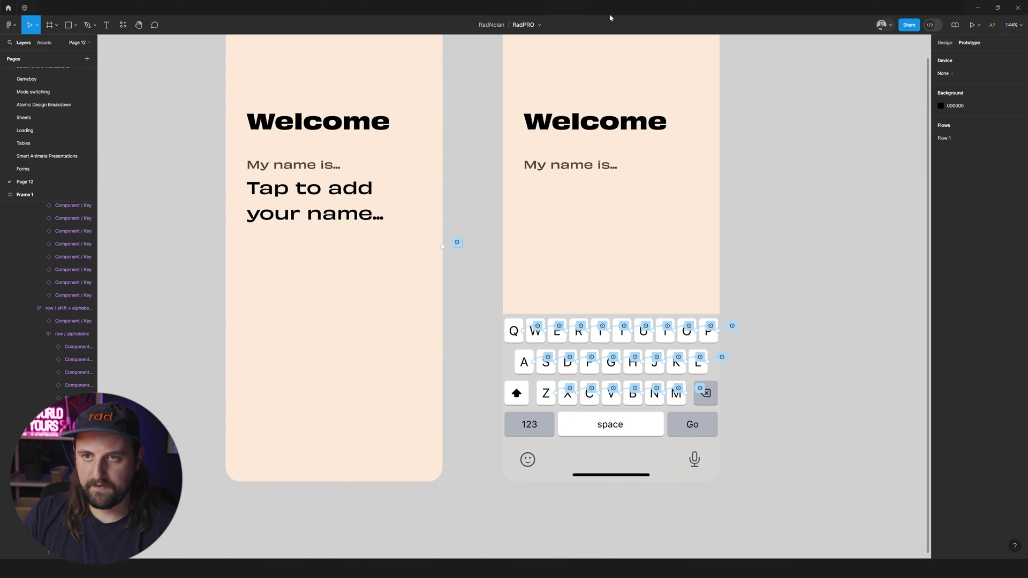
Preview the prototype, tap the name area, and enter qwertyuiop with the on-screen keyboard
{"action": "key", "text": "ctrl+alt+Return"}
{"action": "left_click", "coordinate": [508, 240]}
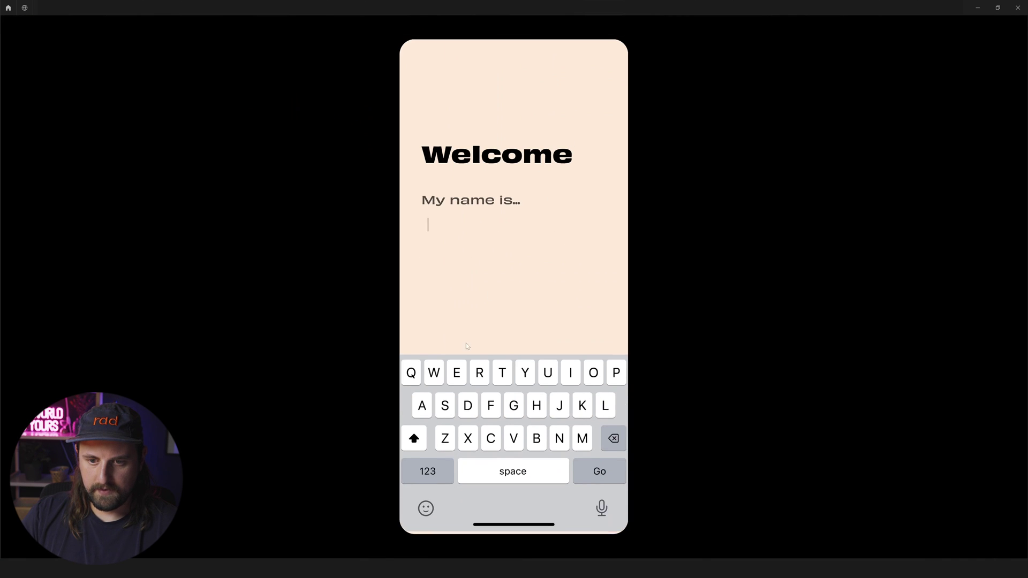
{"action": "left_click", "coordinate": [413, 379]}
{"action": "left_click", "coordinate": [434, 382]}
{"action": "left_click", "coordinate": [456, 384]}
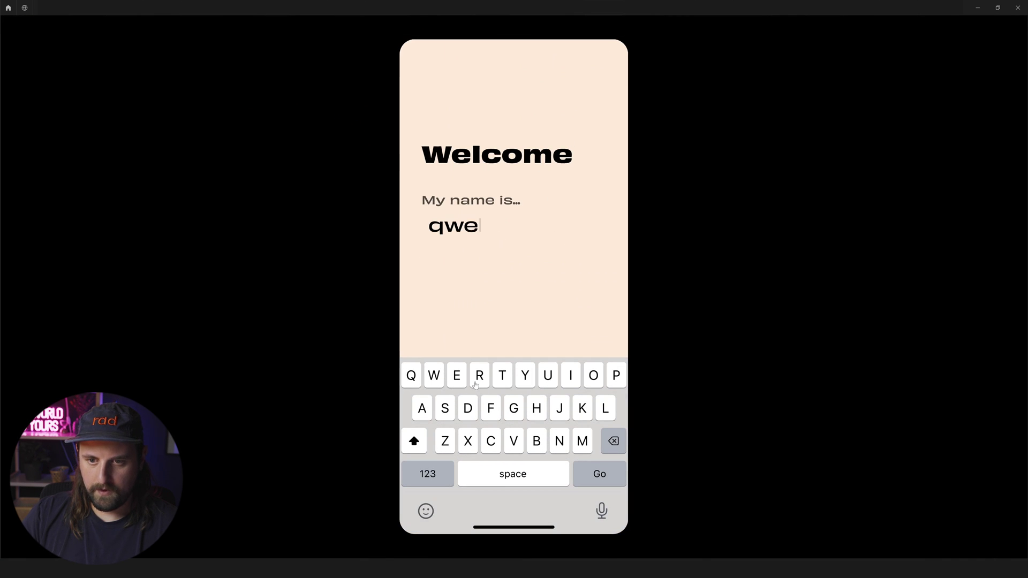
{"action": "left_click", "coordinate": [478, 384]}
{"action": "left_click", "coordinate": [499, 382]}
{"action": "left_click", "coordinate": [520, 379]}
{"action": "left_click", "coordinate": [547, 379]}
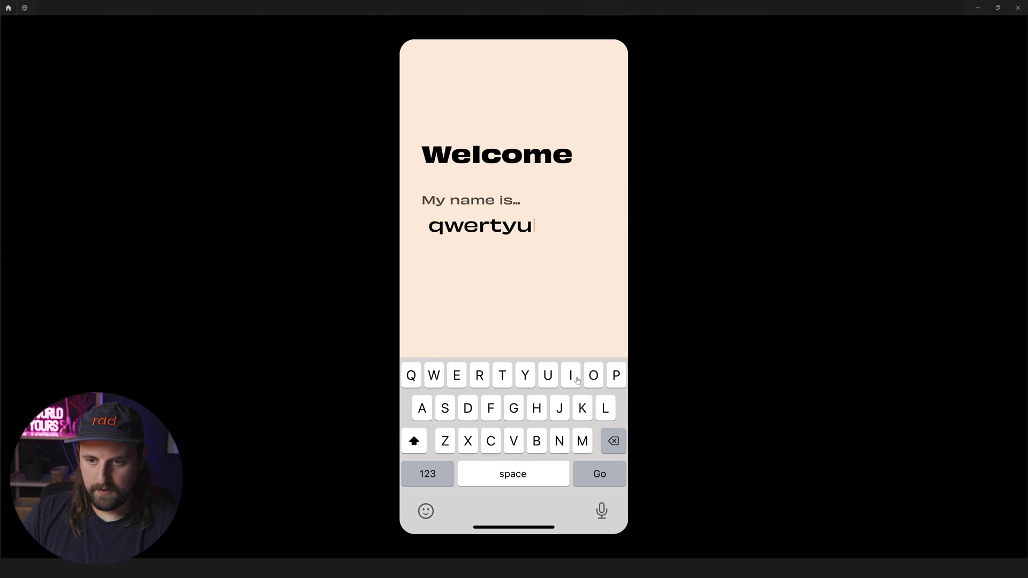
{"action": "left_click", "coordinate": [571, 380]}
{"action": "left_click", "coordinate": [593, 380]}
{"action": "left_click", "coordinate": [616, 379]}
Test the middle row of the previewed keyboard by entering asdfghjkl
{"action": "left_click", "coordinate": [421, 407]}
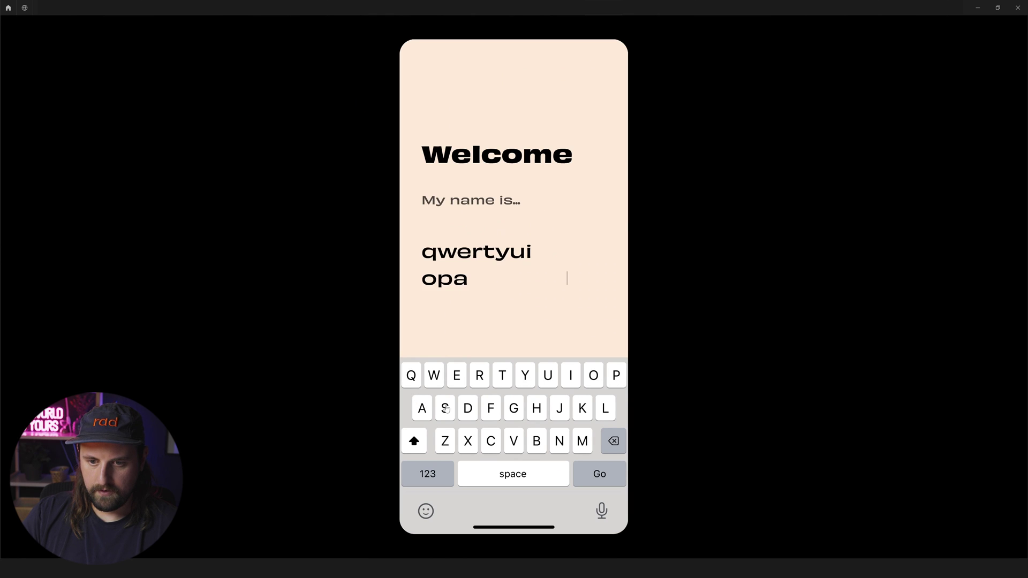
{"action": "left_click", "coordinate": [445, 410]}
{"action": "left_click", "coordinate": [468, 410]}
{"action": "left_click", "coordinate": [488, 415]}
{"action": "left_click", "coordinate": [511, 413]}
{"action": "left_click", "coordinate": [535, 414]}
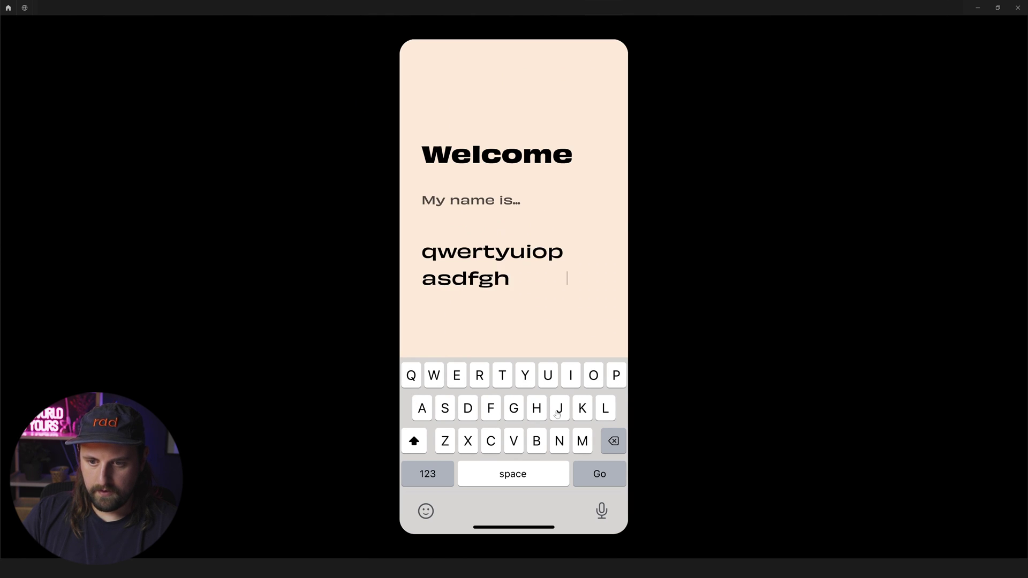
{"action": "left_click", "coordinate": [557, 415]}
{"action": "left_click", "coordinate": [582, 413]}
{"action": "left_click", "coordinate": [598, 415]}
Test the bottom row of the previewed keyboard by entering zxcvbnnm, and return to the design file
{"action": "left_click", "coordinate": [443, 442]}
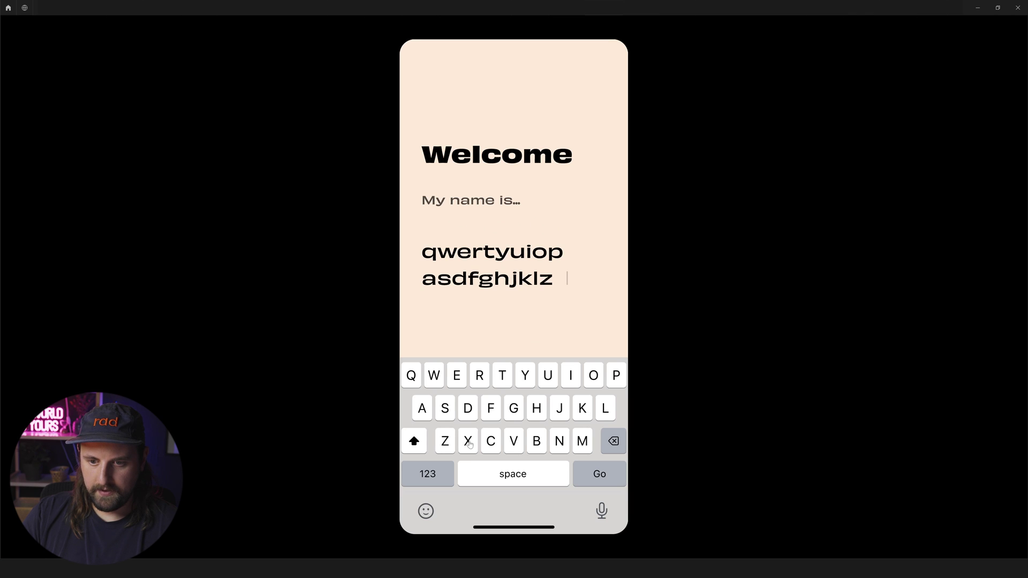
{"action": "left_click", "coordinate": [468, 442]}
{"action": "left_click", "coordinate": [491, 442]}
{"action": "left_click", "coordinate": [514, 443]}
{"action": "left_click", "coordinate": [538, 442]}
{"action": "left_click", "coordinate": [563, 444]}
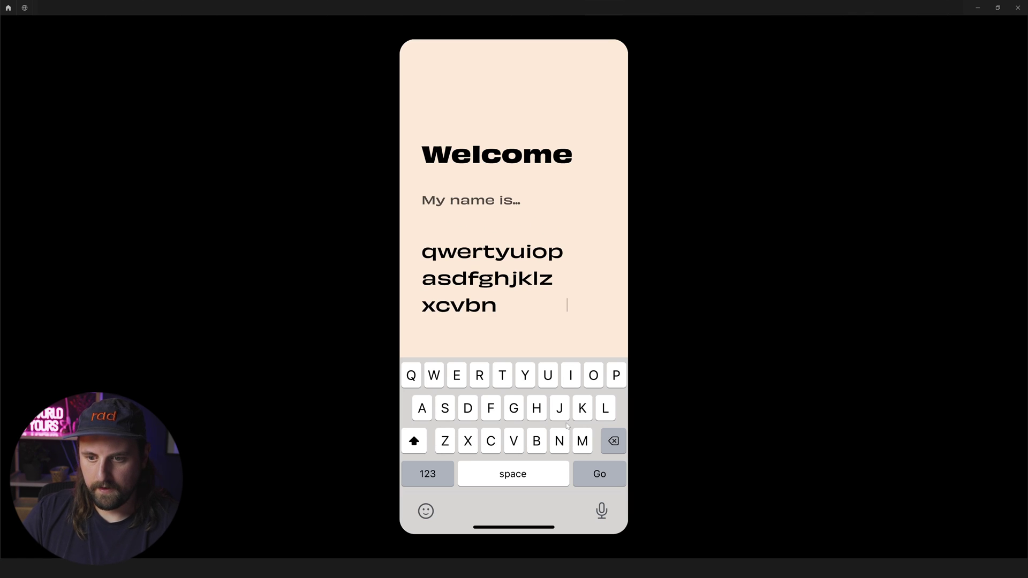
{"action": "left_click", "coordinate": [564, 439]}
{"action": "left_click", "coordinate": [576, 441]}
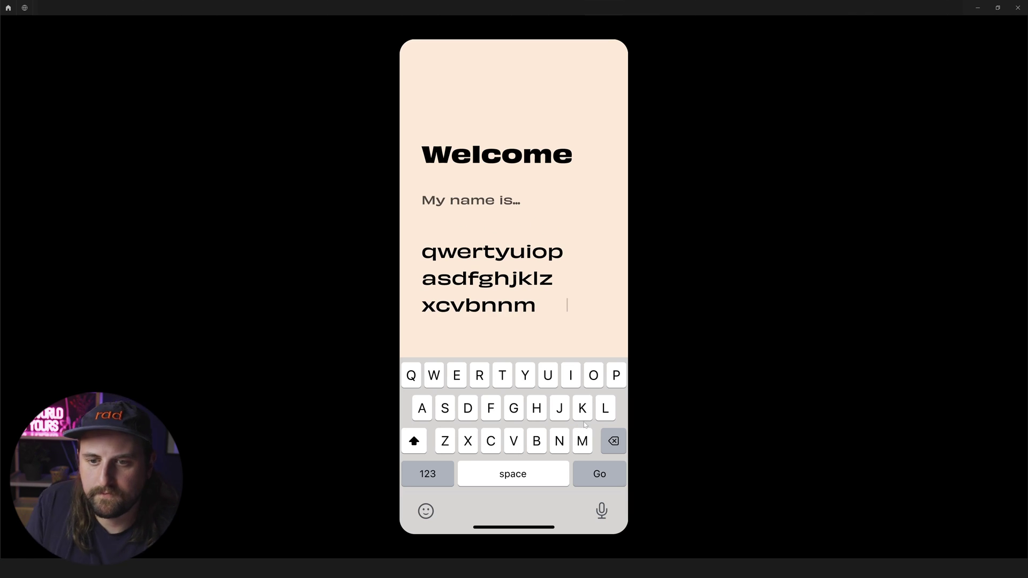
{"action": "left_click", "coordinate": [561, 11]}
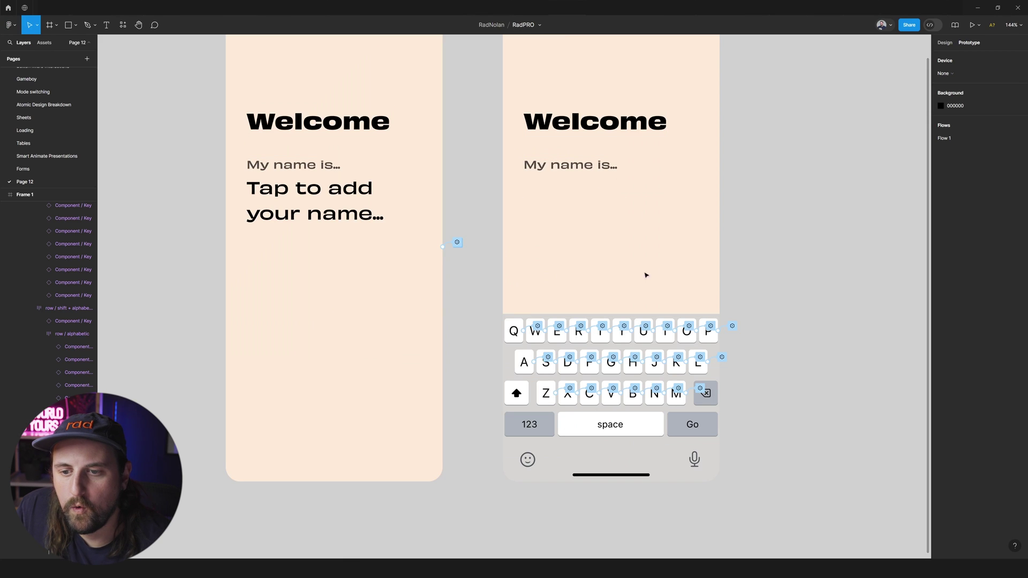
Review the Q key's on-click Set variable action and compare it with the entered name text in the preview
{"action": "left_click", "coordinate": [537, 326]}
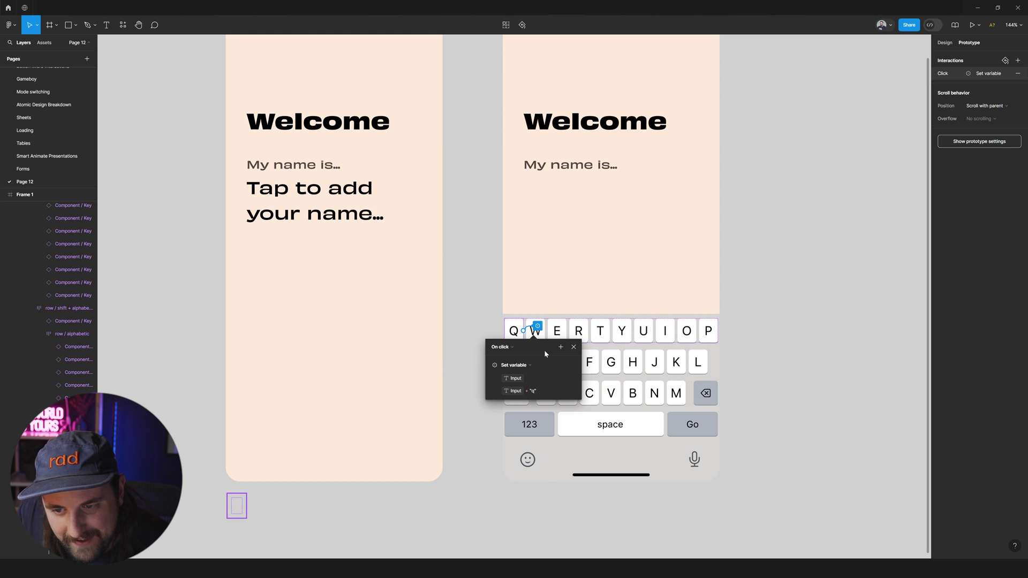
{"action": "left_click", "coordinate": [604, 7]}
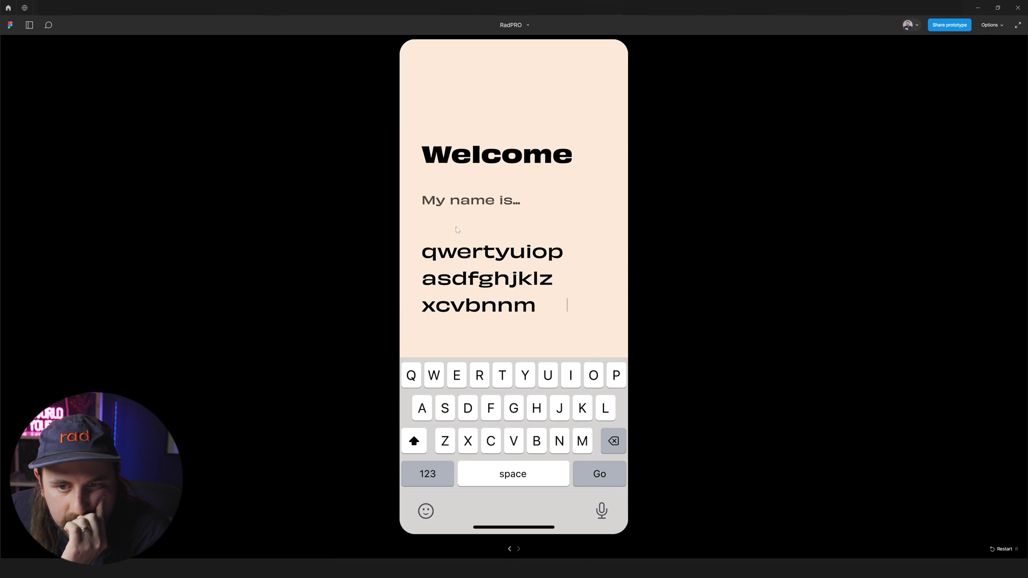
{"action": "left_click", "coordinate": [451, 208]}
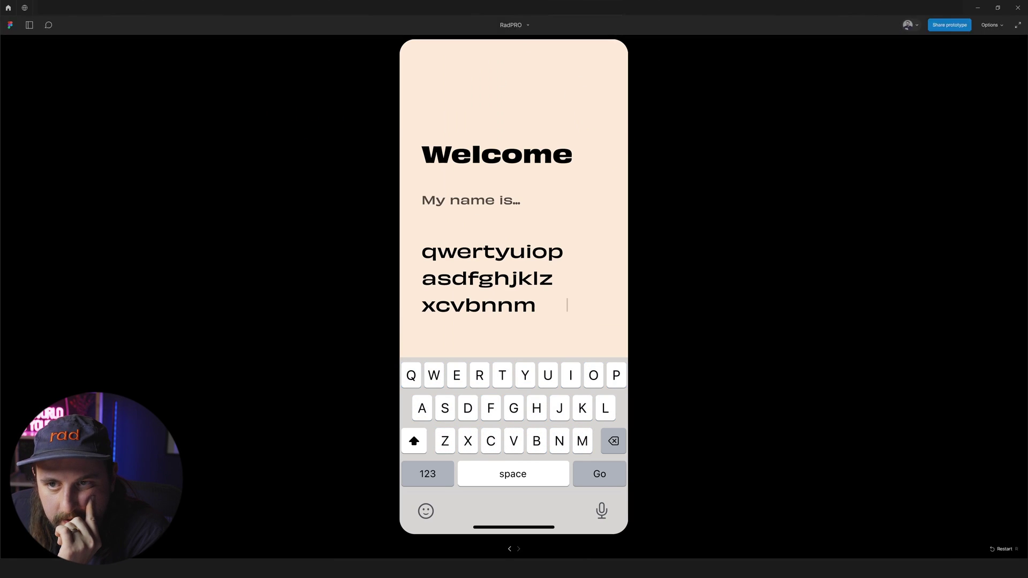
{"action": "key", "text": "Escape"}
Open the local variables and inspect the Input variable's default value
{"action": "left_click", "coordinate": [950, 44]}
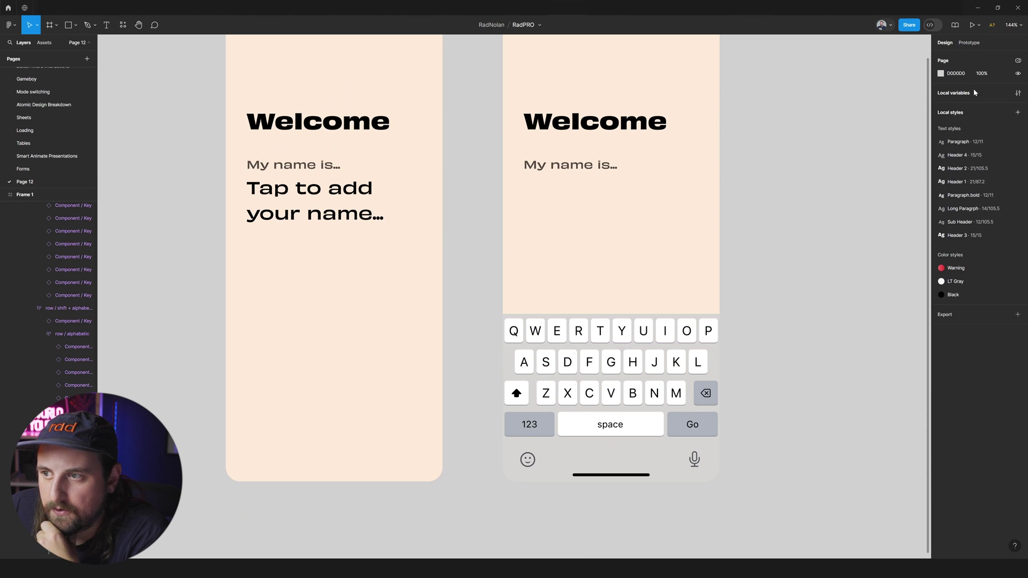
{"action": "left_click", "coordinate": [1018, 93]}
{"action": "left_click", "coordinate": [844, 85]}
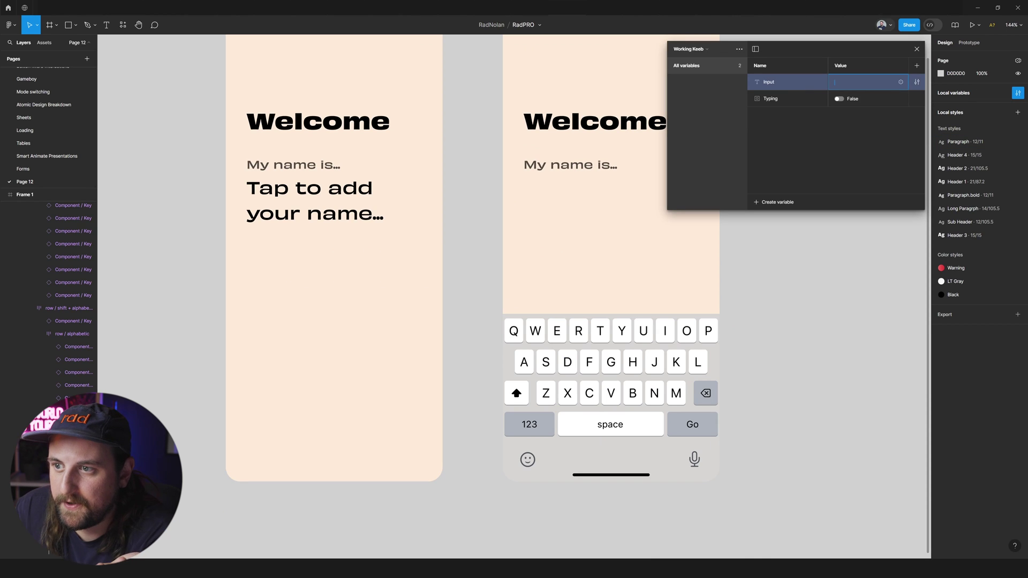
{"action": "key", "text": "Return"}
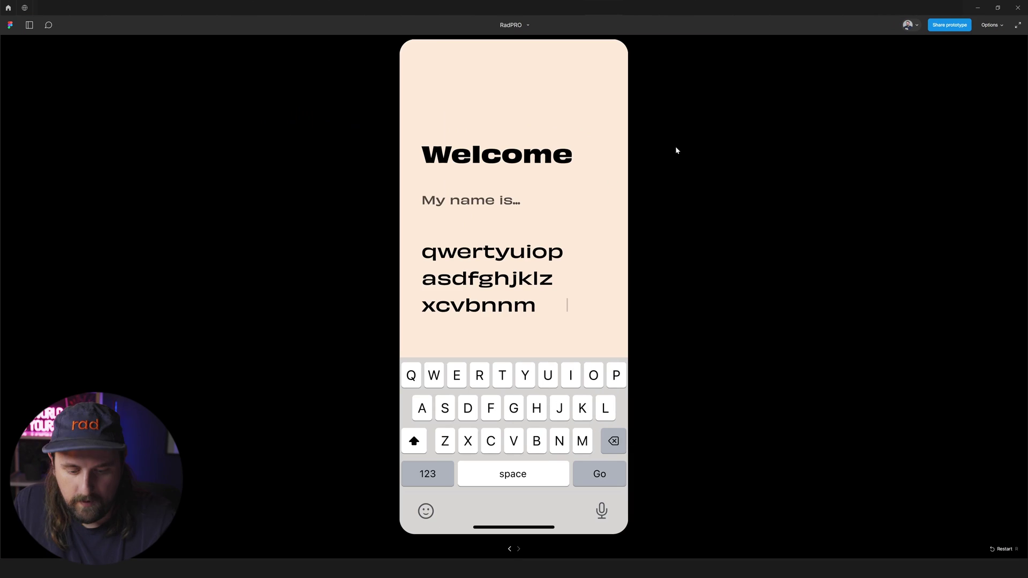
Restart the prototype preview, tap the name area to bring up the keyboard, and return to the design file
{"action": "key", "text": "r"}
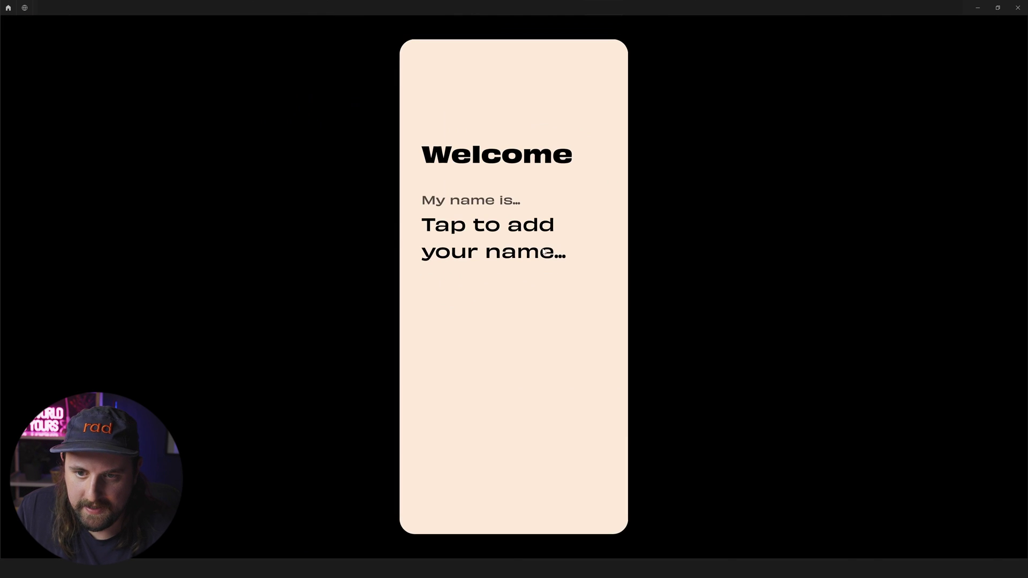
{"action": "left_click", "coordinate": [538, 246]}
{"action": "left_click", "coordinate": [526, 240]}
{"action": "left_click", "coordinate": [555, 246]}
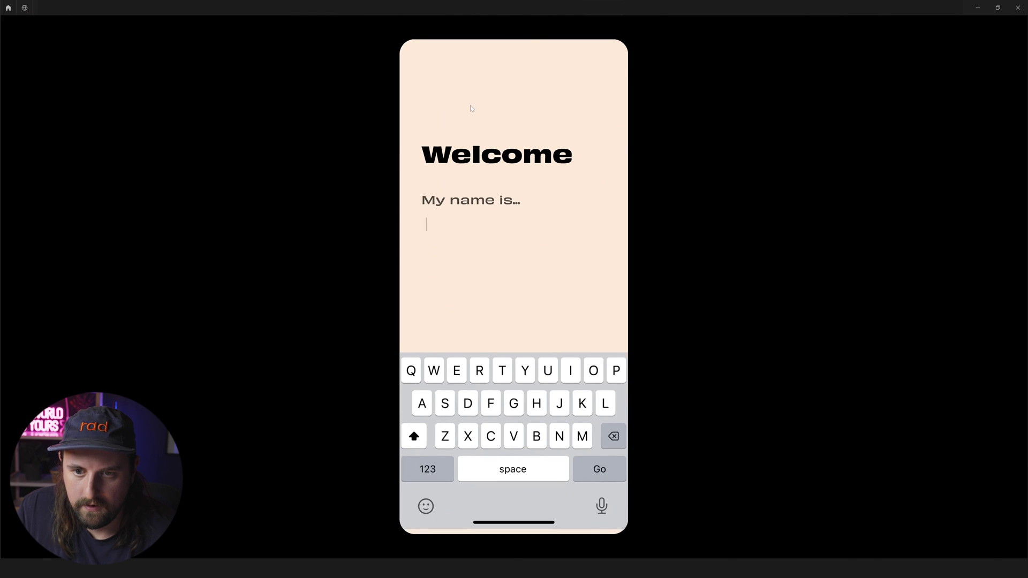
{"action": "left_click", "coordinate": [567, 15]}
Check the Input variable's value again and close the local variables
{"action": "left_click", "coordinate": [854, 85]}
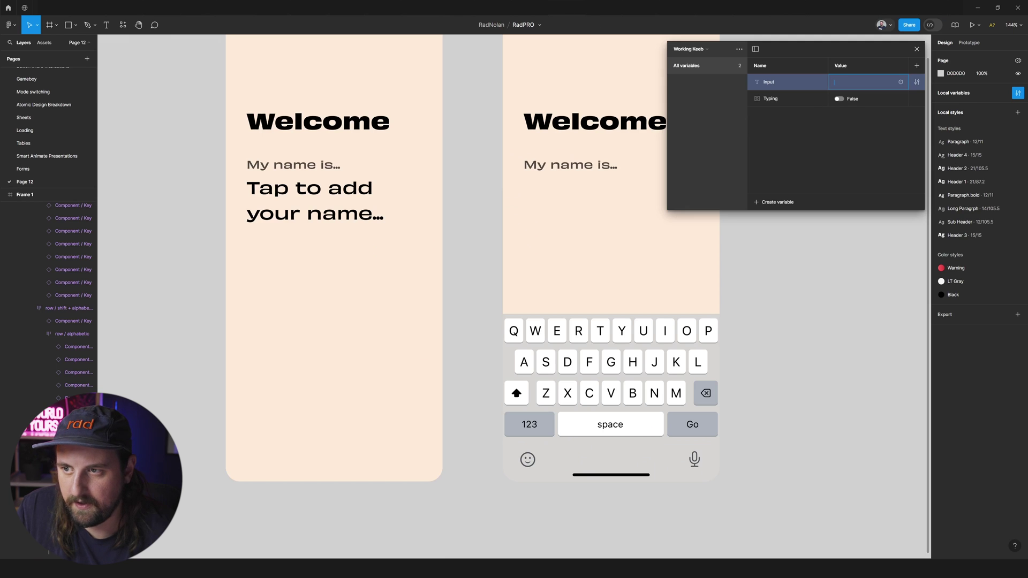
{"action": "left_click", "coordinate": [852, 137]}
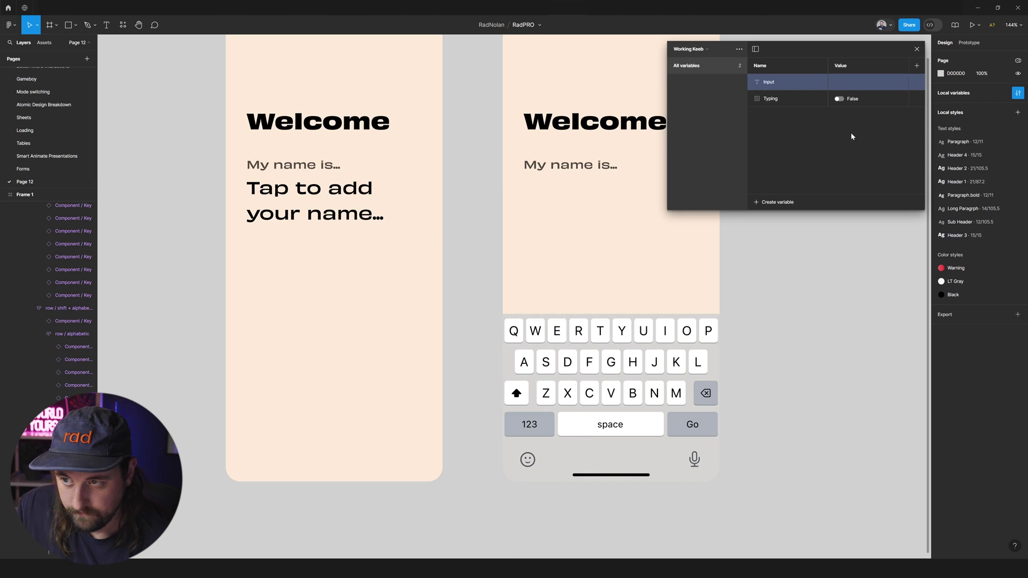
{"action": "left_click", "coordinate": [917, 48]}
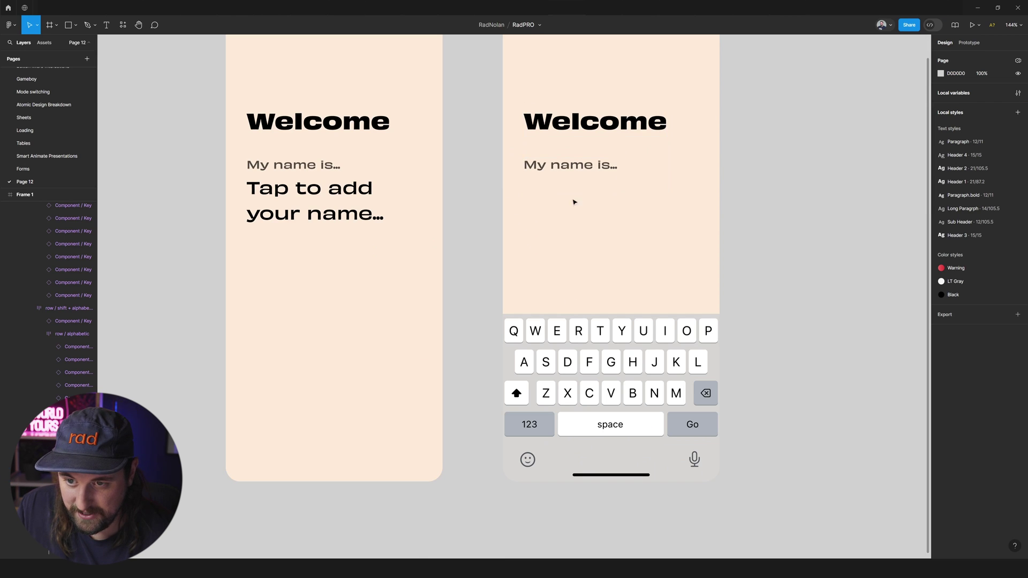
Open the Q key's on-click prototype interaction and add a Conditional action below Set variable
{"action": "left_click", "coordinate": [575, 335]}
{"action": "key", "text": "shift+e"}
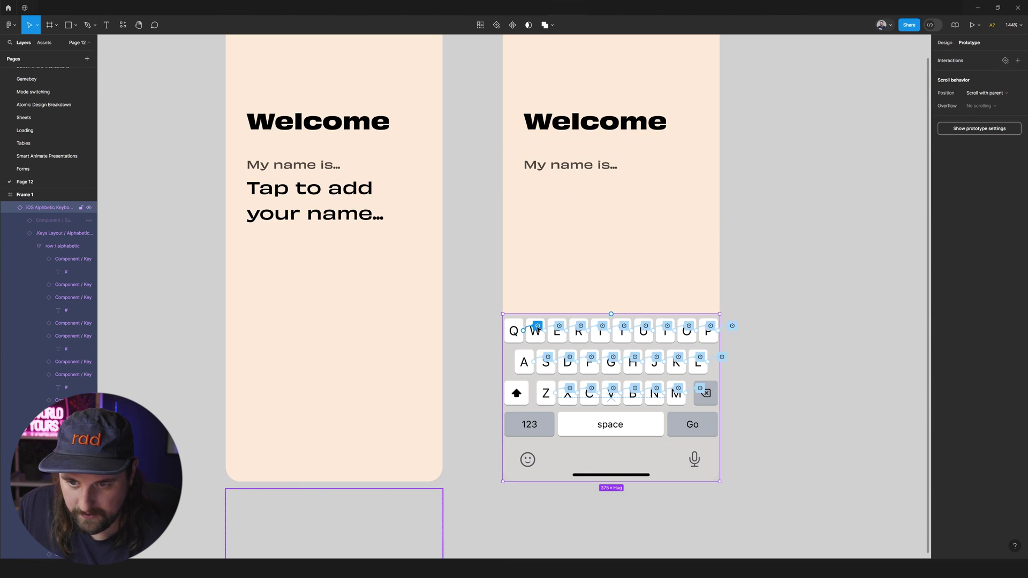
{"action": "left_click", "coordinate": [537, 326]}
{"action": "left_click", "coordinate": [565, 348]}
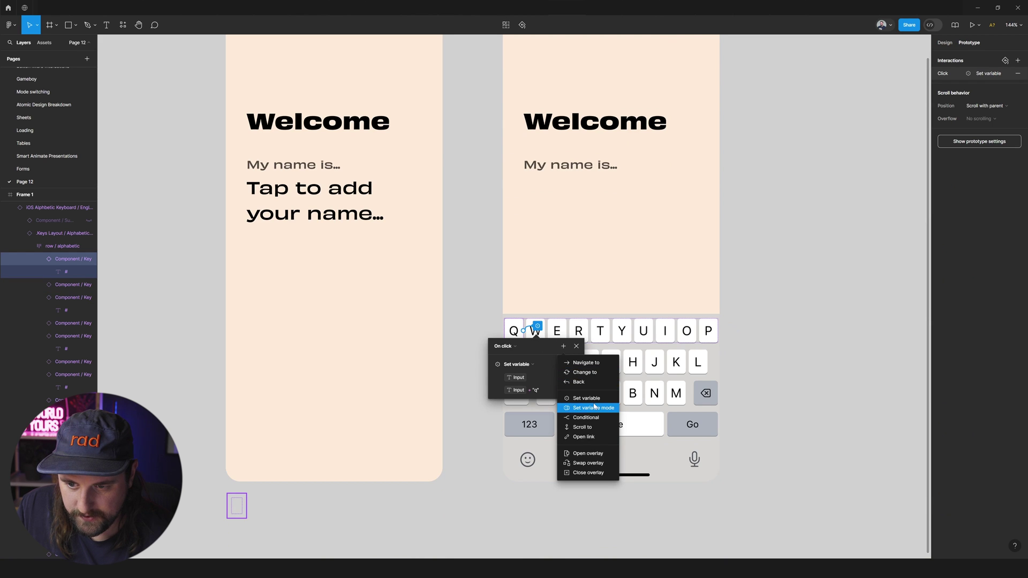
{"action": "left_click", "coordinate": [595, 425]}
Set the Q key's Conditional to test whether Input equals a single space (" ")
{"action": "left_click", "coordinate": [513, 417]}
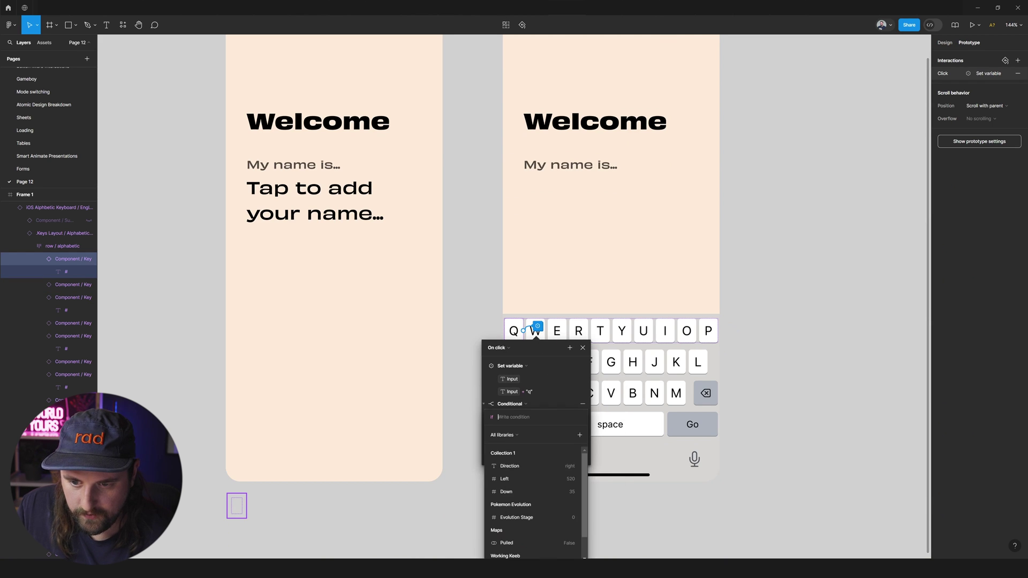
{"action": "type", "text": "inp"}
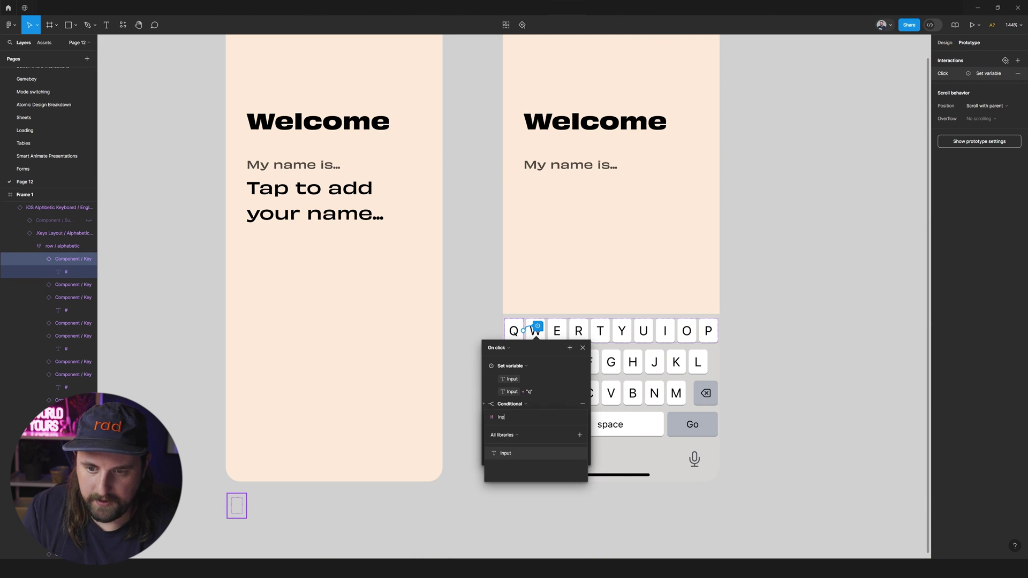
{"action": "key", "text": "Return"}
{"action": "type", "text": "=="}
{"action": "key", "text": "BackSpace"}
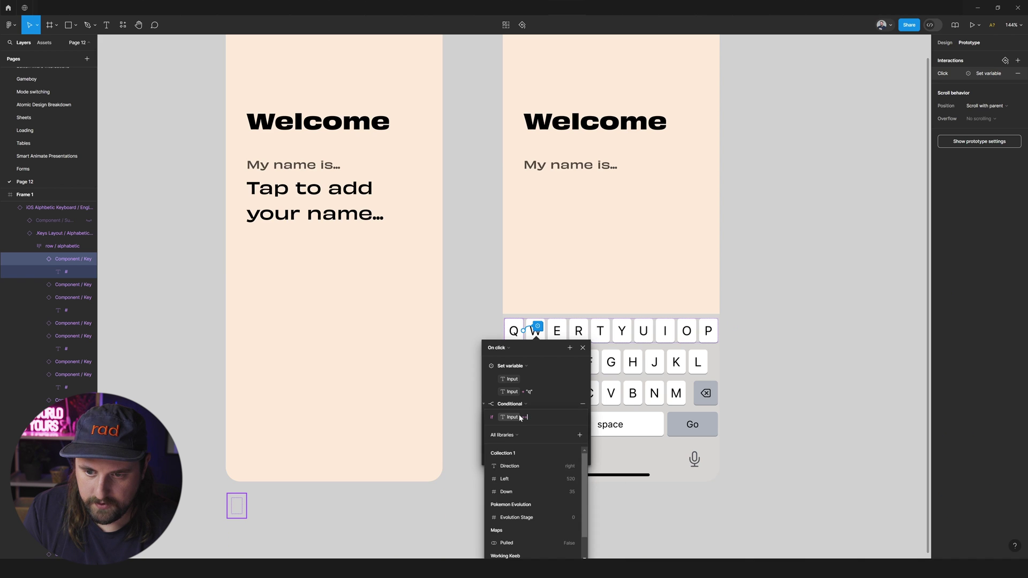
{"action": "type", "text": "\" \""}
{"action": "key", "text": "Return"}
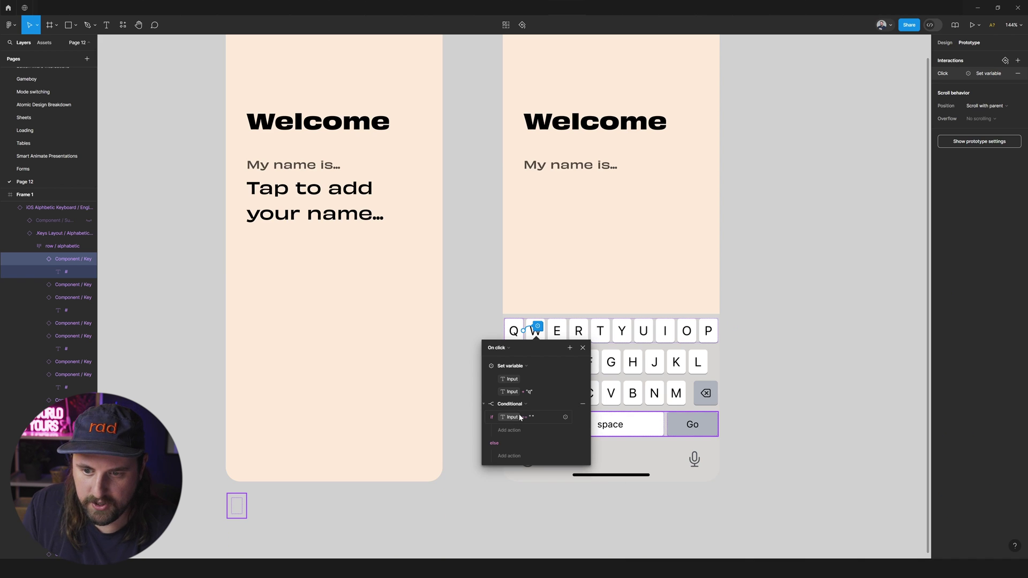
Recheck the expression of the Q key's condition, which compares Input with a single space, and keep it as entered
{"action": "left_click", "coordinate": [536, 419]}
{"action": "left_click", "coordinate": [546, 402]}
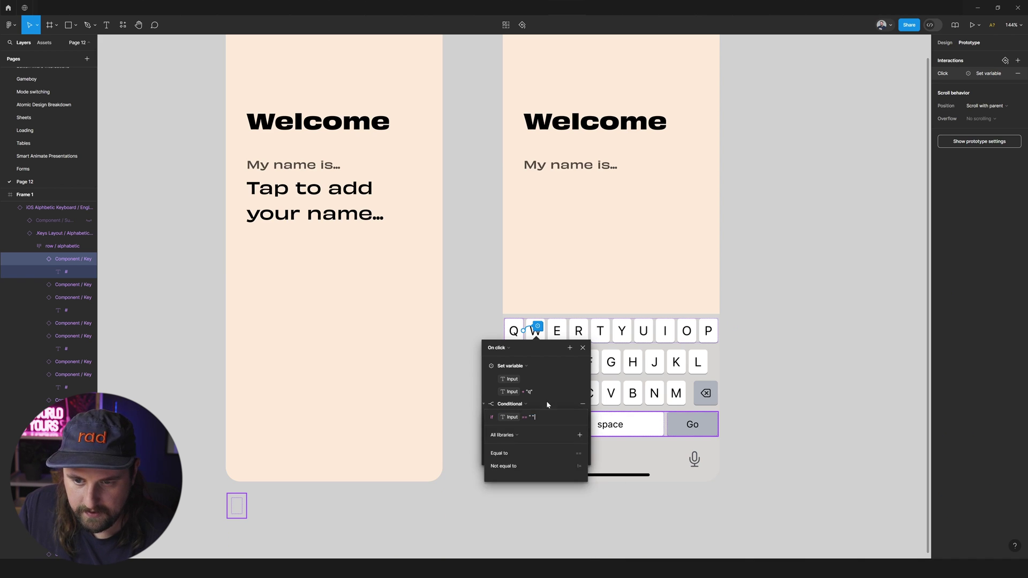
{"action": "left_click", "coordinate": [522, 419]}
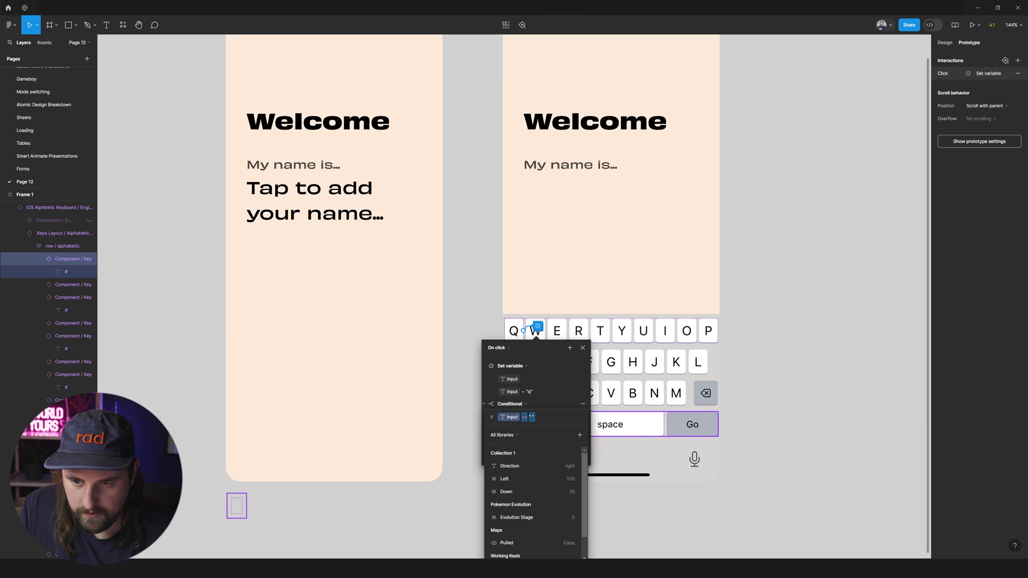
{"action": "left_click", "coordinate": [534, 417]}
{"action": "left_click", "coordinate": [521, 417]}
{"action": "left_click", "coordinate": [529, 417]}
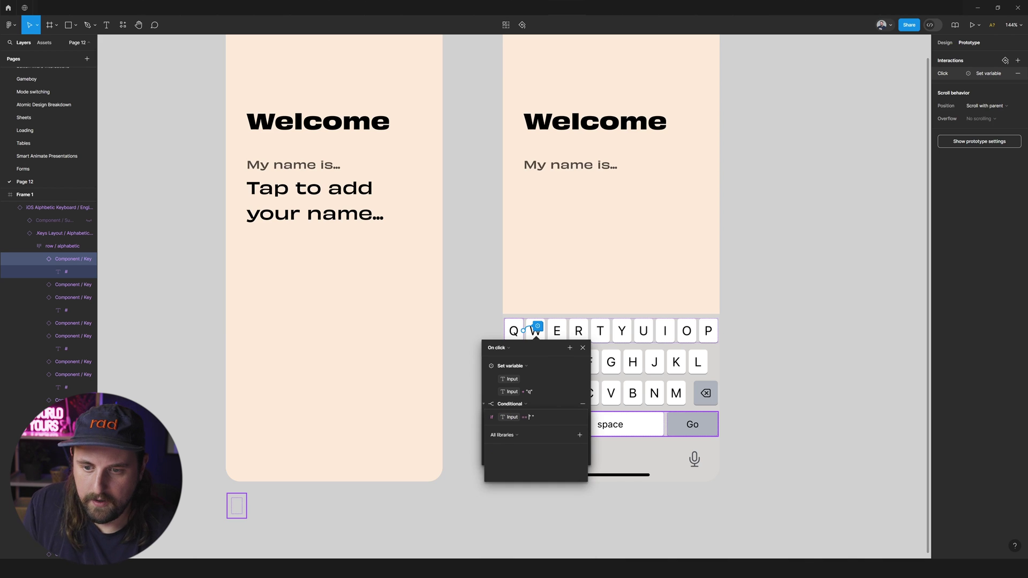
{"action": "key", "text": "Return"}
{"action": "left_click", "coordinate": [520, 433]}
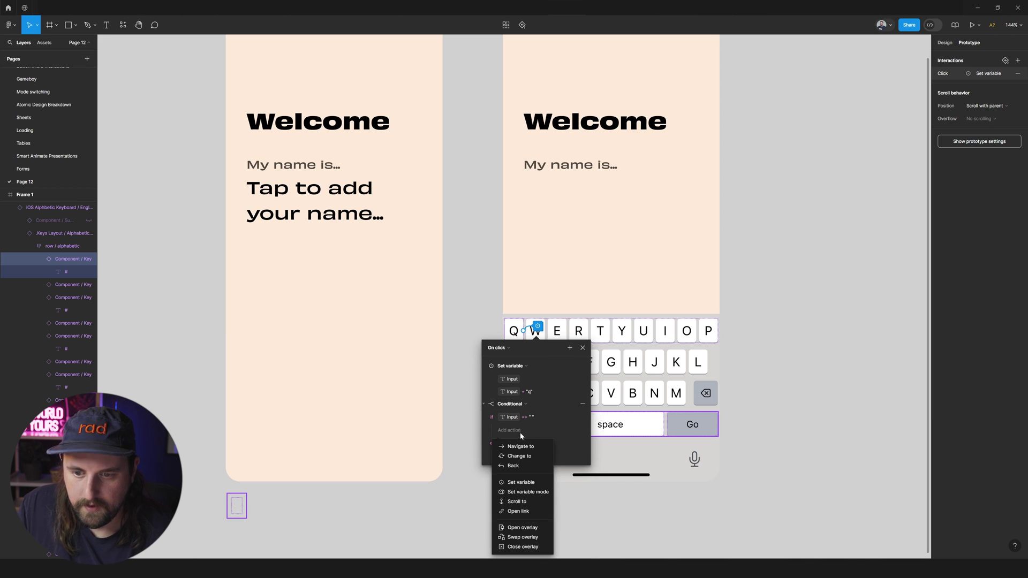
{"action": "left_click", "coordinate": [542, 428]}
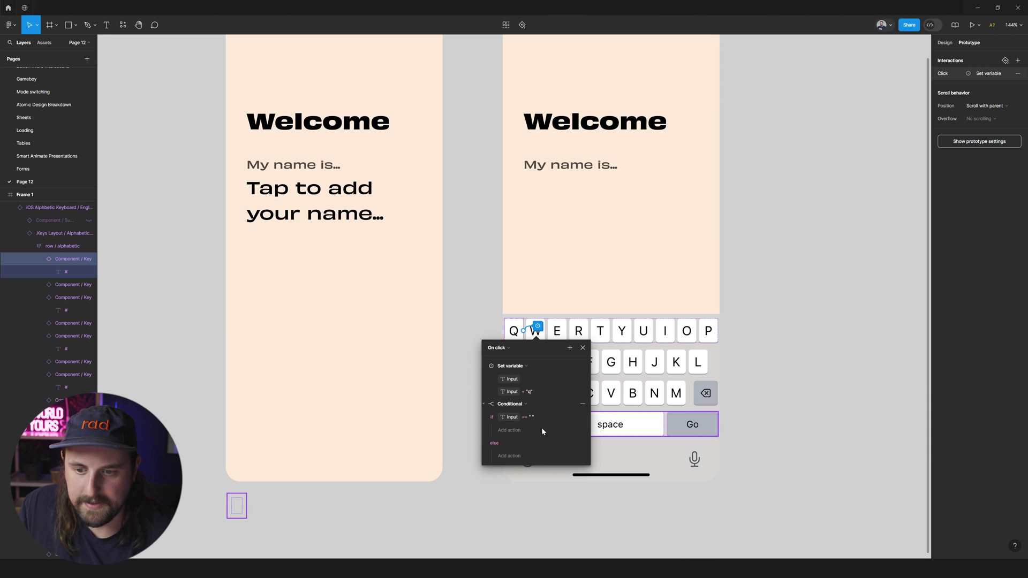
Add a Set variable action under the Q key's If branch that sets Input to "q"
{"action": "left_click", "coordinate": [514, 431]}
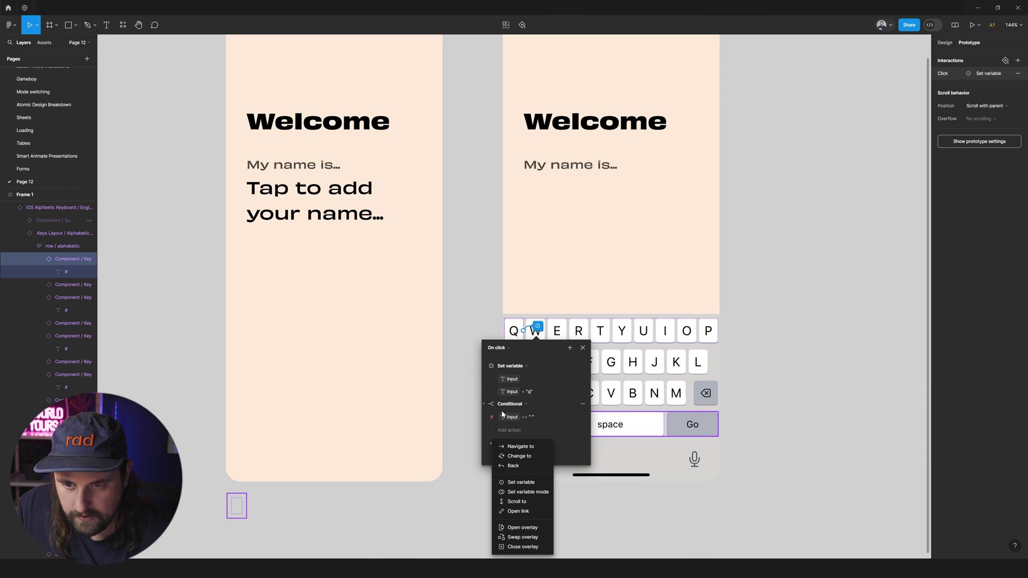
{"action": "left_click", "coordinate": [516, 482]}
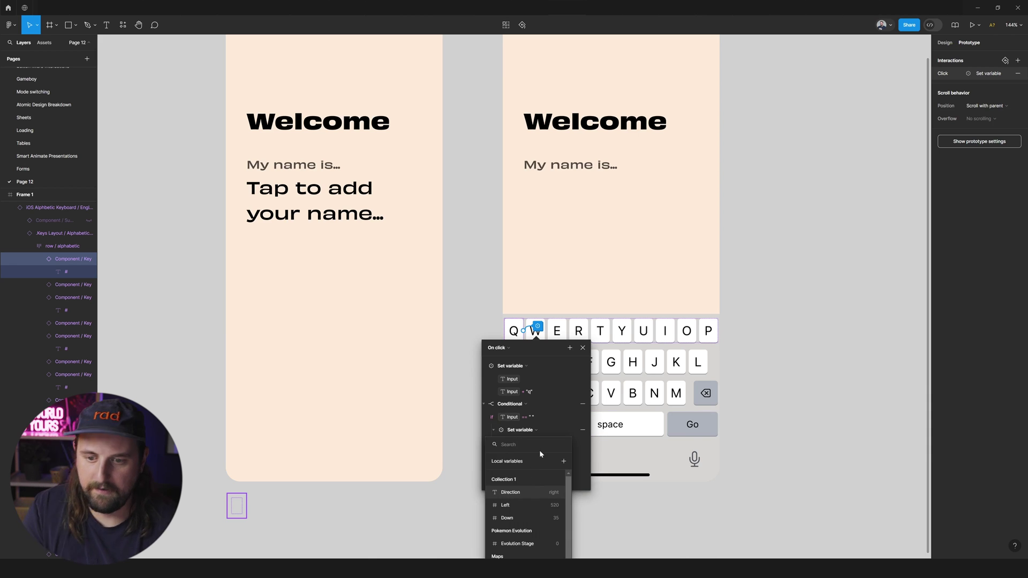
{"action": "type", "text": "in"}
{"action": "key", "text": "Return"}
{"action": "type", "text": "="}
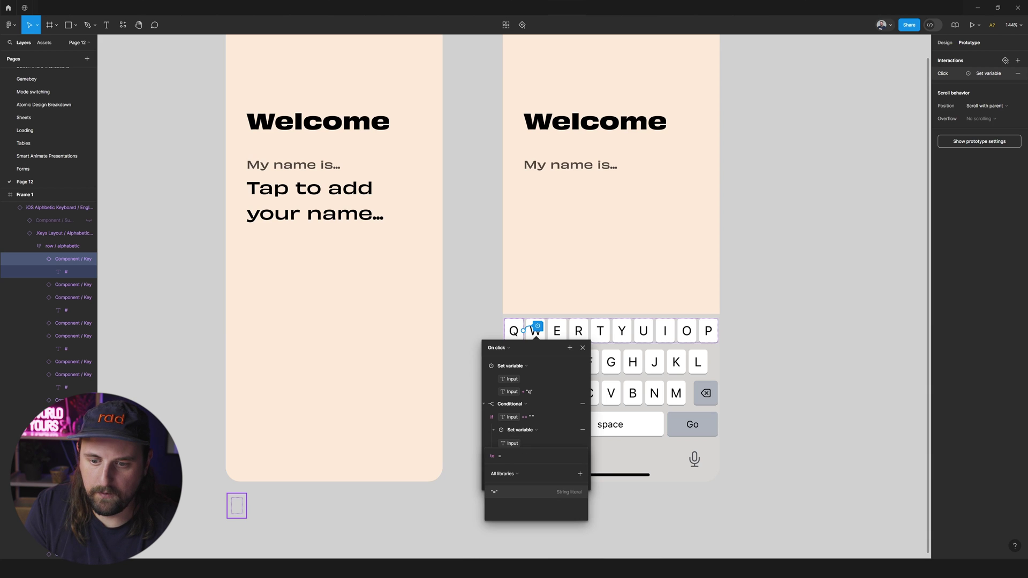
{"action": "key", "text": "Return"}
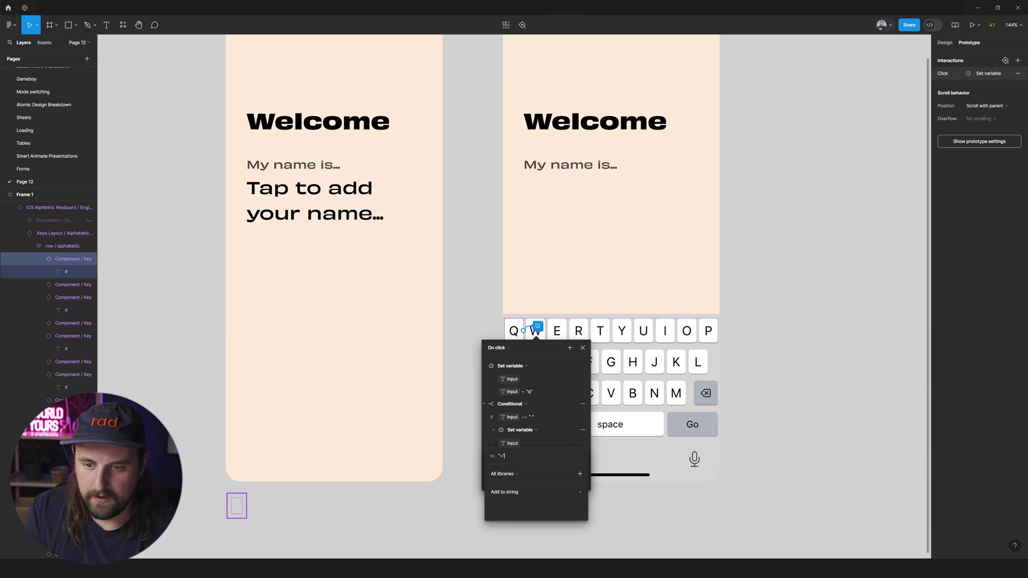
{"action": "key", "text": "BackSpace"}
{"action": "key", "text": "BackSpace"}
{"action": "key", "text": "BackSpace"}
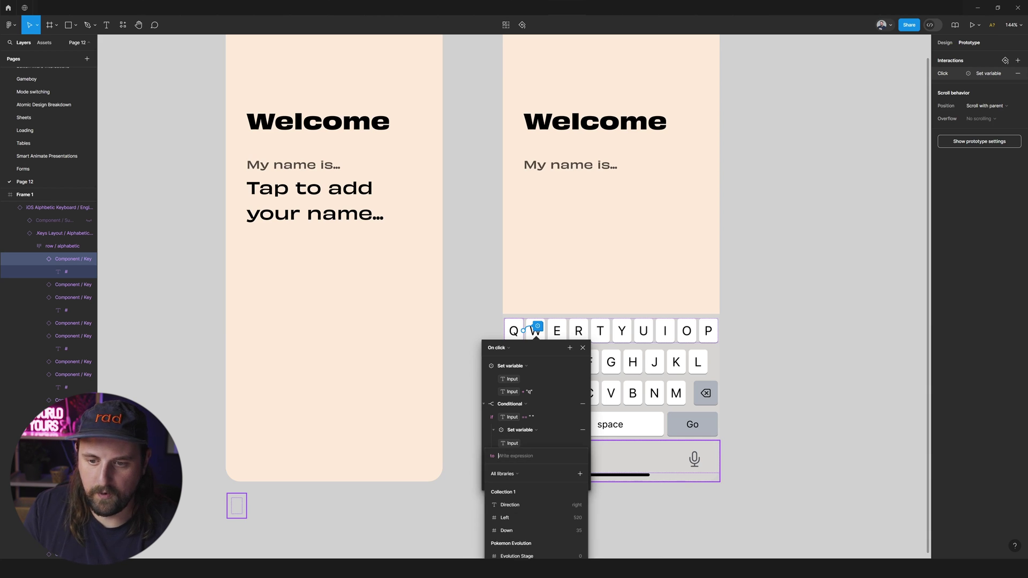
{"action": "type", "text": "\"q"}
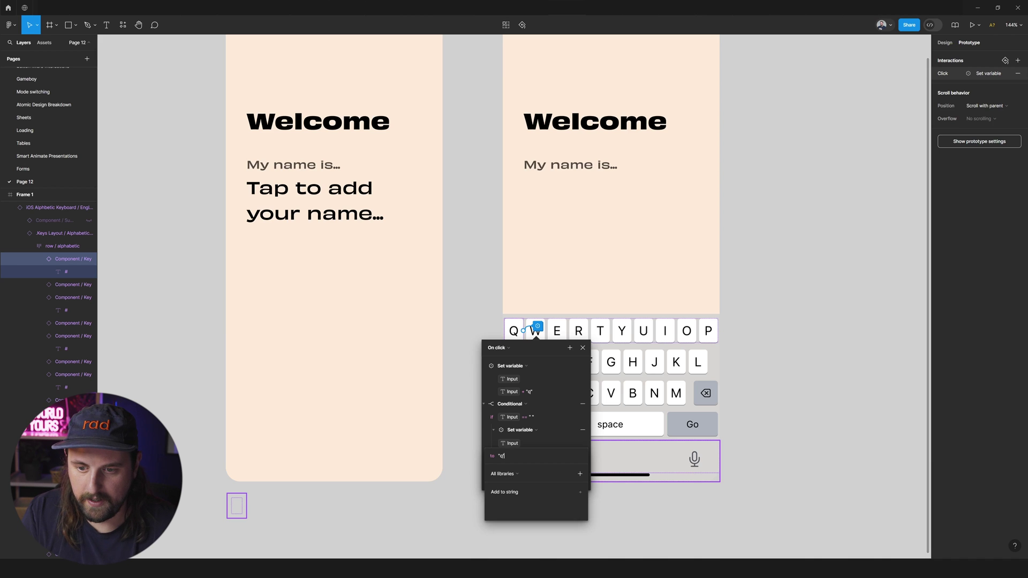
{"action": "key", "text": "Return"}
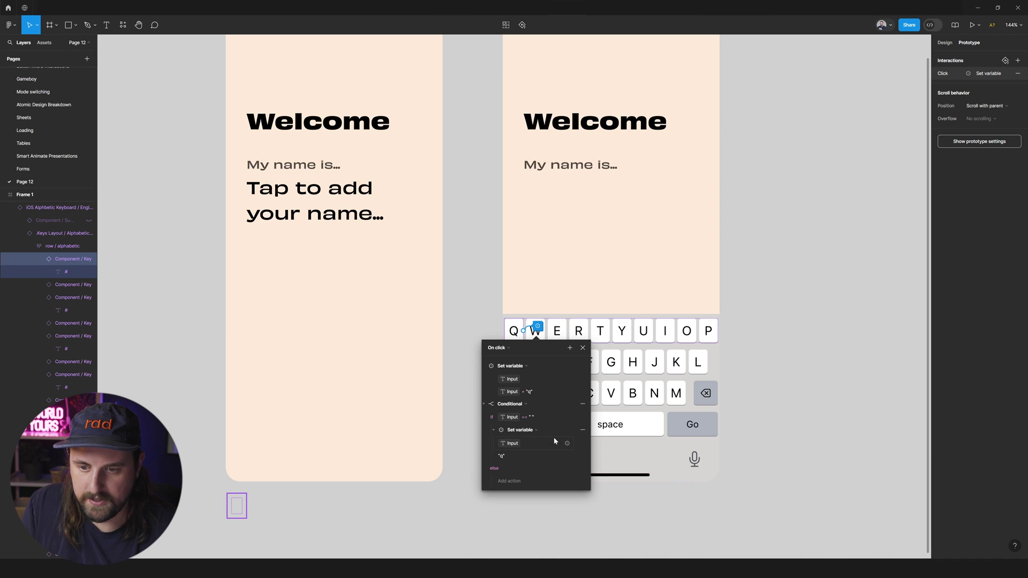
Move the existing Set variable action (Input + "q") into the Conditional's else branch and expand the actions in both branches
{"action": "left_click", "coordinate": [485, 365]}
{"action": "left_click_drag", "start_coordinate": [488, 367], "coordinate": [508, 457]}
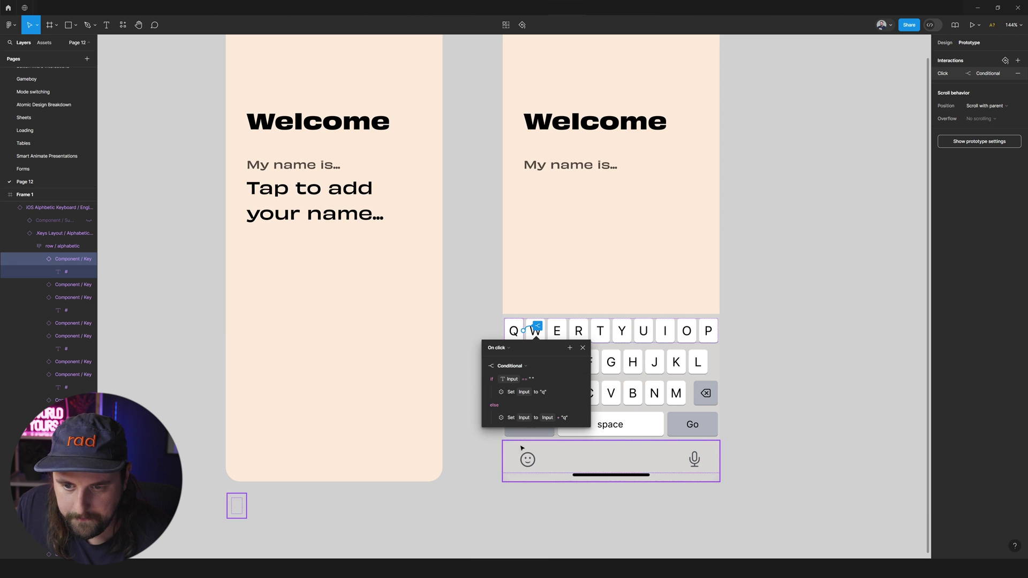
{"action": "left_click", "coordinate": [493, 418]}
{"action": "left_click", "coordinate": [494, 392]}
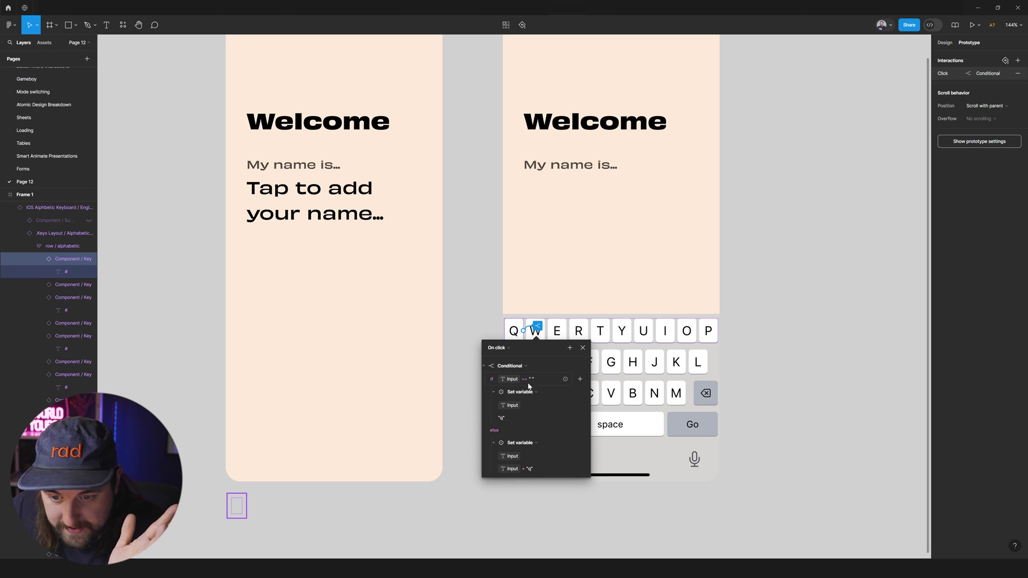
Review the Set variable actions in the If and else branches of the Q key's Conditional
{"action": "left_click", "coordinate": [510, 420]}
{"action": "left_click", "coordinate": [491, 403]}
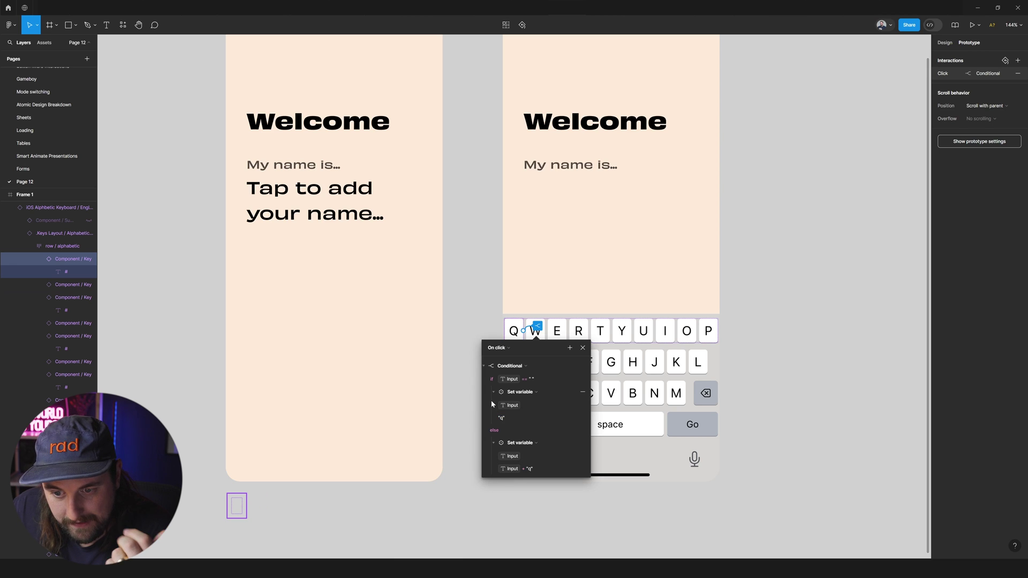
{"action": "left_click", "coordinate": [493, 393]}
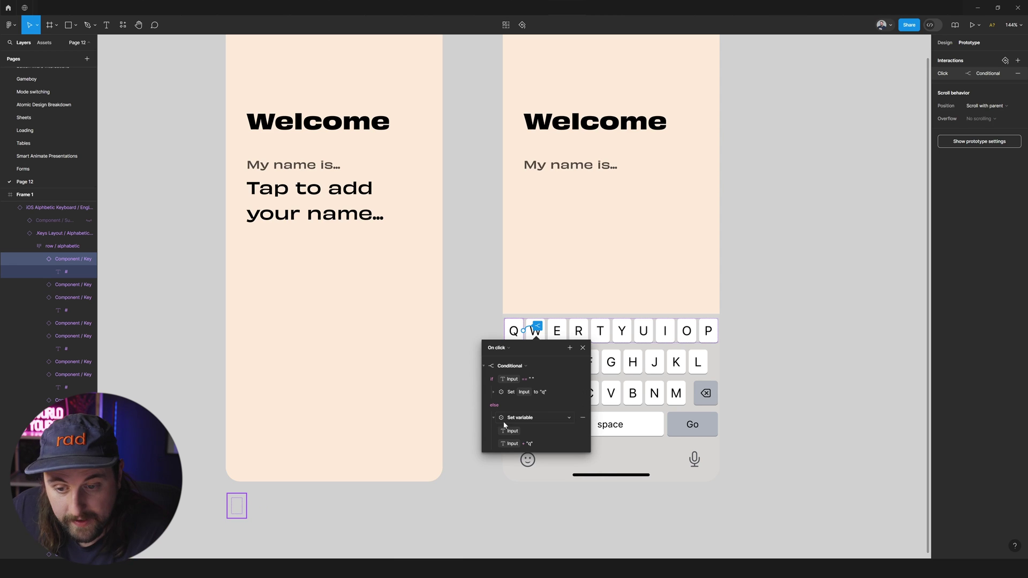
{"action": "left_click", "coordinate": [494, 418]}
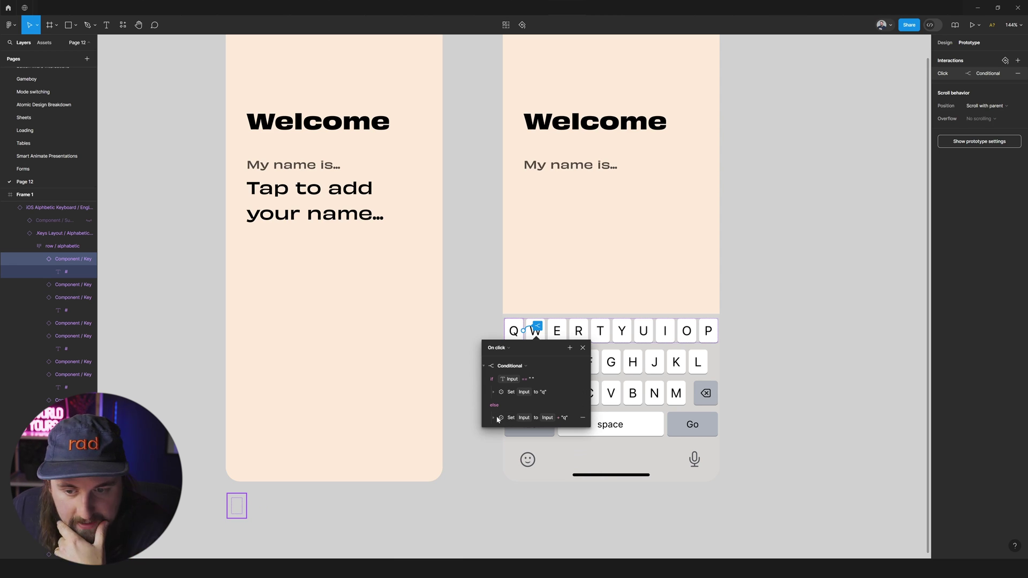
{"action": "left_click", "coordinate": [494, 418]}
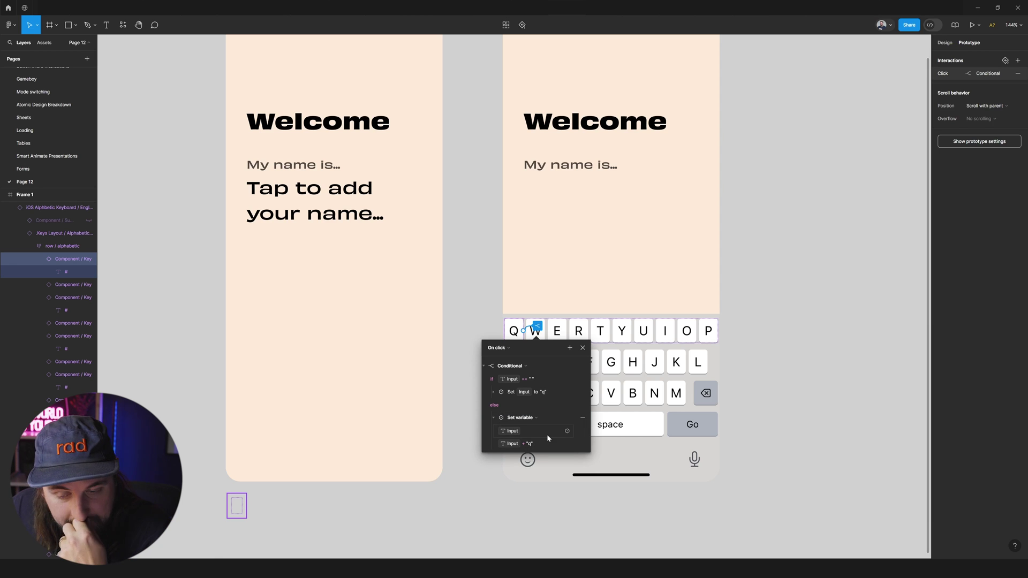
Close the Q key's interaction and open the W key's on-click Set variable interaction
{"action": "left_click", "coordinate": [584, 348]}
{"action": "left_click", "coordinate": [535, 333], "text": "shift"}
{"action": "left_click", "coordinate": [541, 339]}
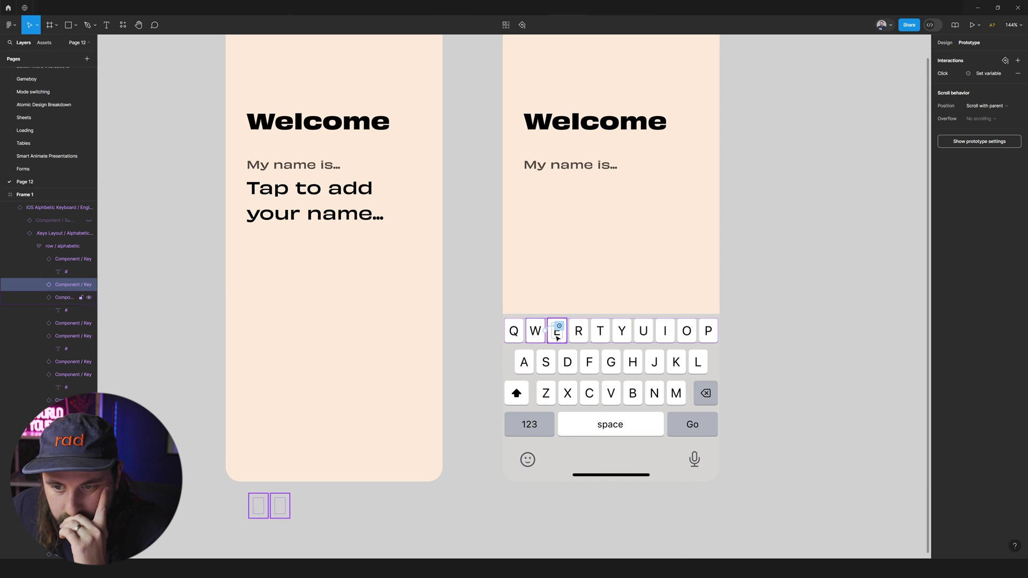
{"action": "left_click", "coordinate": [559, 326]}
Paste the conditional interaction onto the Q key, check it, and select that interaction for copying
{"action": "left_click", "coordinate": [514, 333]}
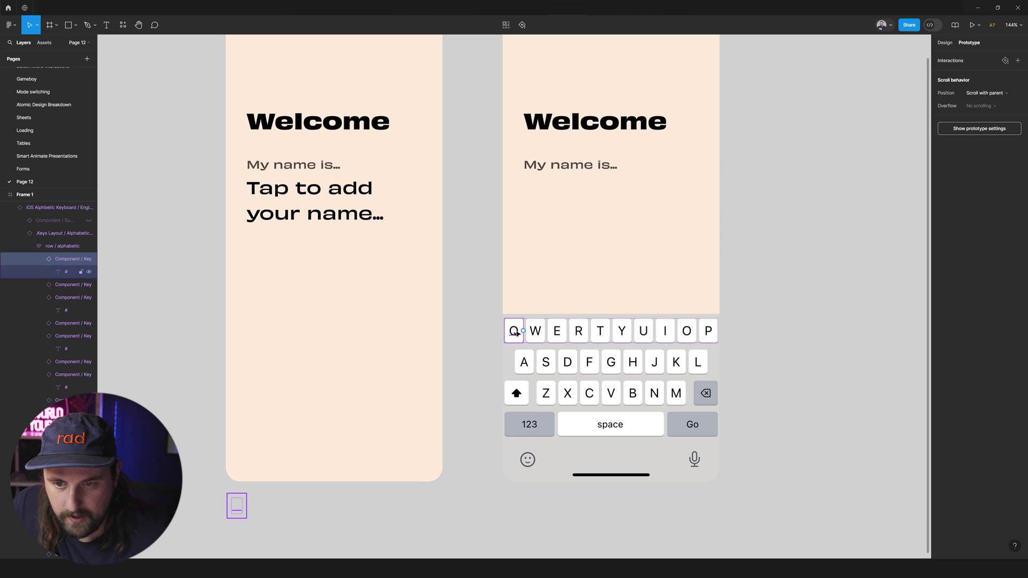
{"action": "key", "text": "ctrl+v"}
{"action": "left_click", "coordinate": [539, 324]}
{"action": "left_click", "coordinate": [536, 326]}
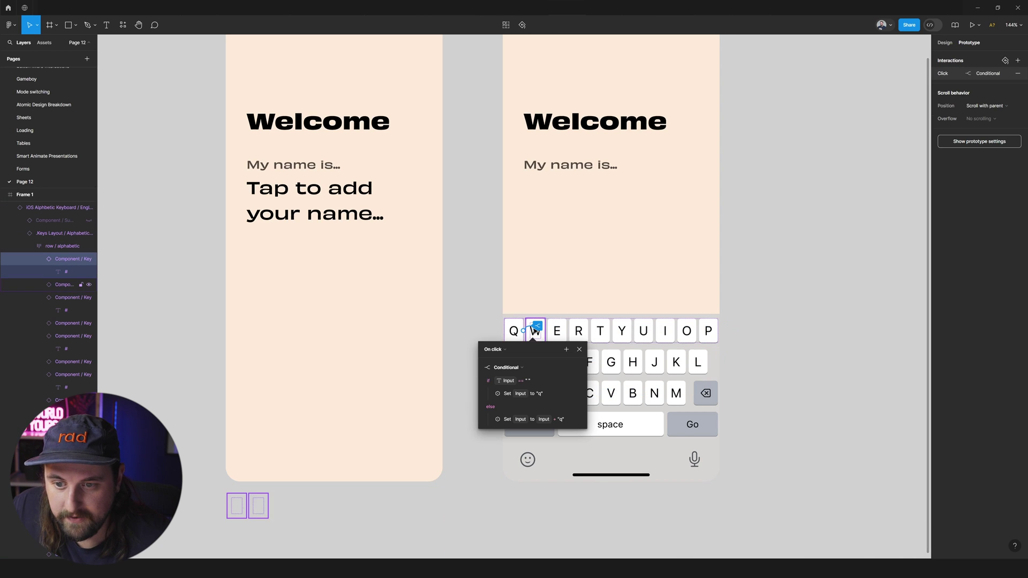
{"action": "left_click", "coordinate": [934, 74]}
{"action": "left_click", "coordinate": [935, 76]}
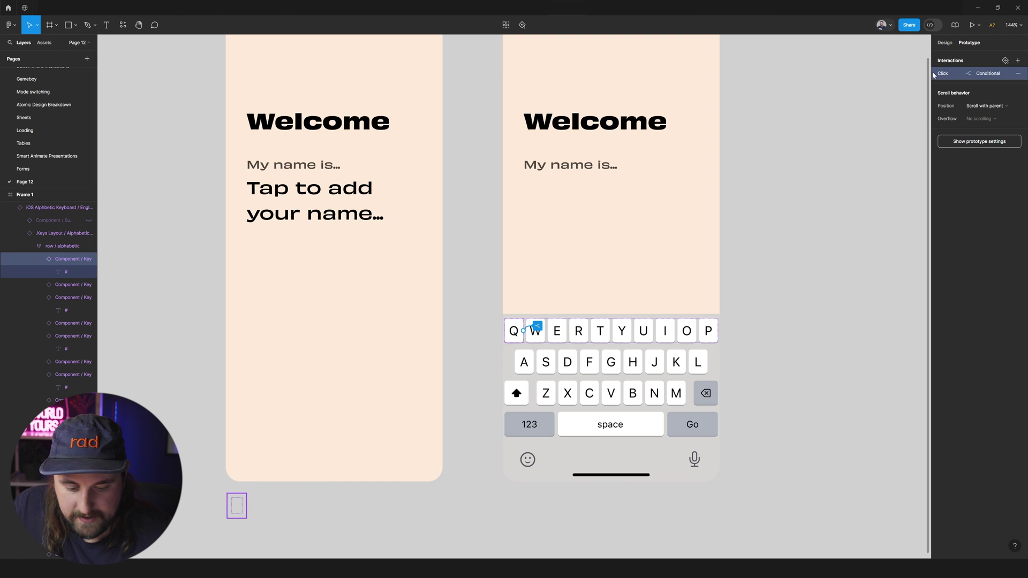
Select the W key and check its existing on-click Set variable interaction
{"action": "left_click", "coordinate": [559, 335]}
{"action": "left_click", "coordinate": [545, 341]}
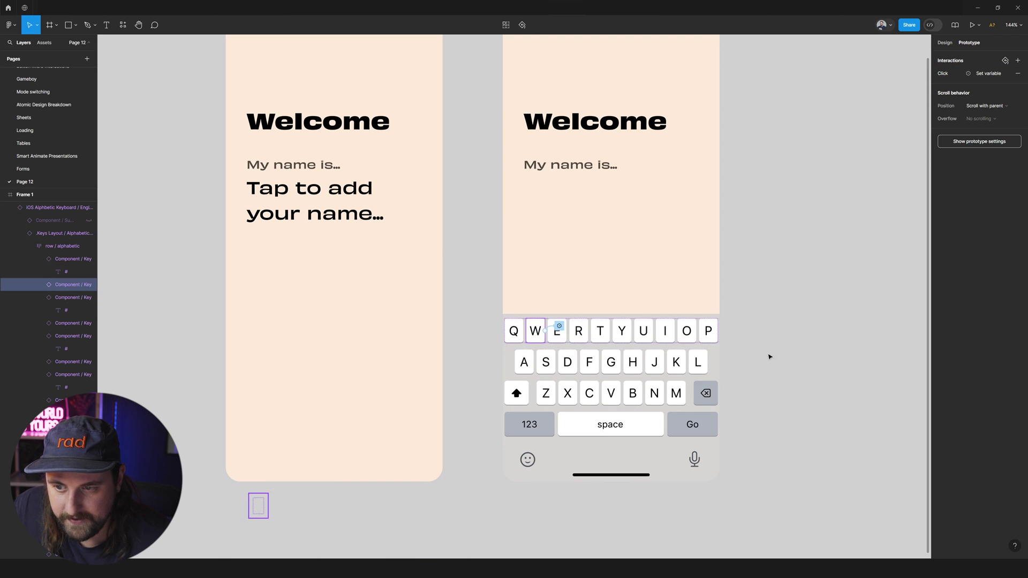
{"action": "left_click", "coordinate": [769, 355]}
{"action": "left_click", "coordinate": [559, 326]}
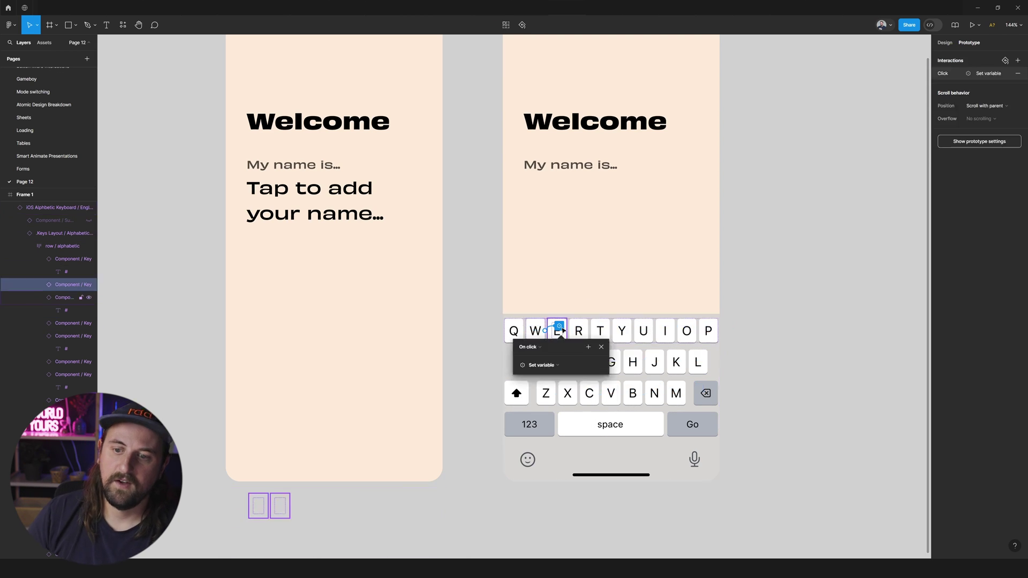
Remove the old Set variable interactions from the letter keys
{"action": "left_click", "coordinate": [564, 329]}
{"action": "left_click", "coordinate": [592, 331]}
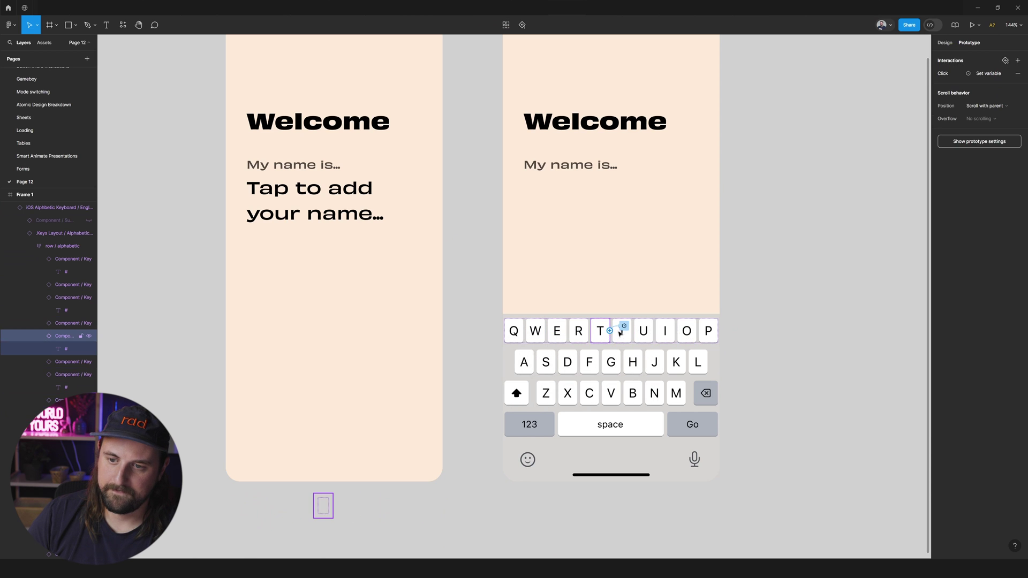
{"action": "left_click_drag", "start_coordinate": [617, 329], "coordinate": [771, 330]}
{"action": "left_click", "coordinate": [698, 357]}
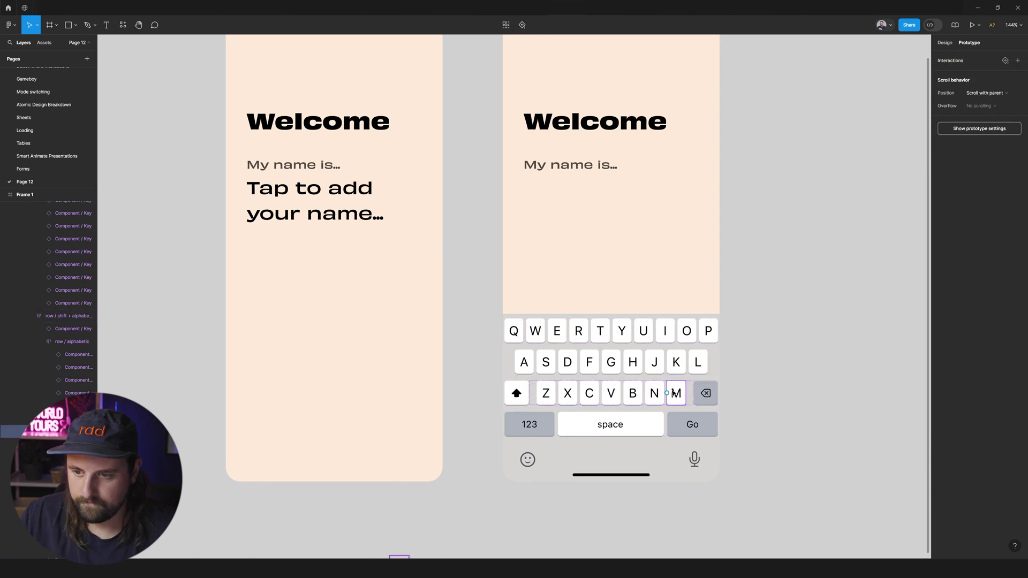
Edit the copied Conditionals on the W, E, R and T keys so each sets or appends its own letter
{"action": "left_click", "coordinate": [523, 420]}
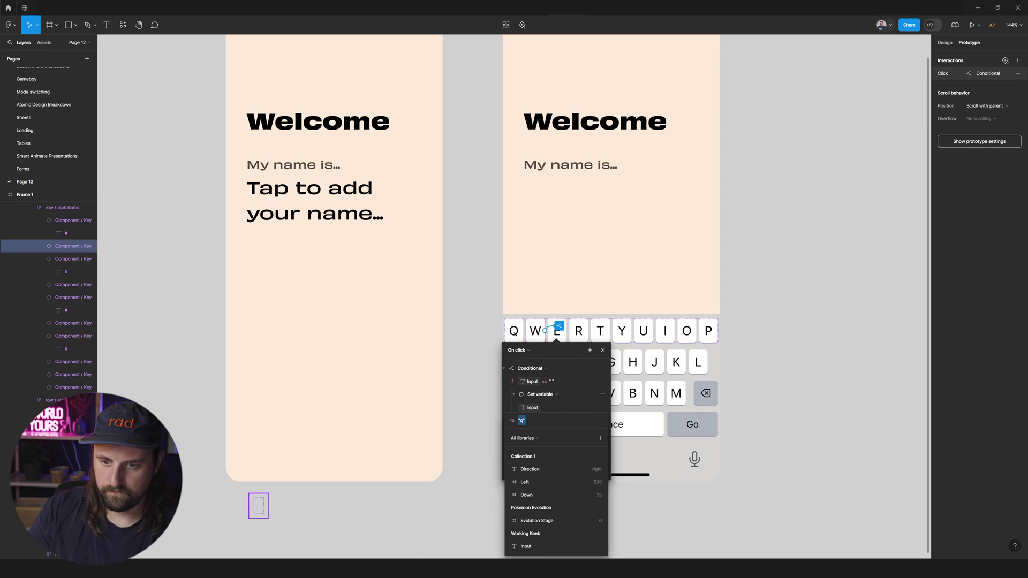
{"action": "left_click", "coordinate": [557, 331]}
{"action": "left_click", "coordinate": [544, 420]}
{"action": "left_click", "coordinate": [578, 330]}
{"action": "left_click", "coordinate": [570, 445]}
{"action": "left_click", "coordinate": [600, 330]}
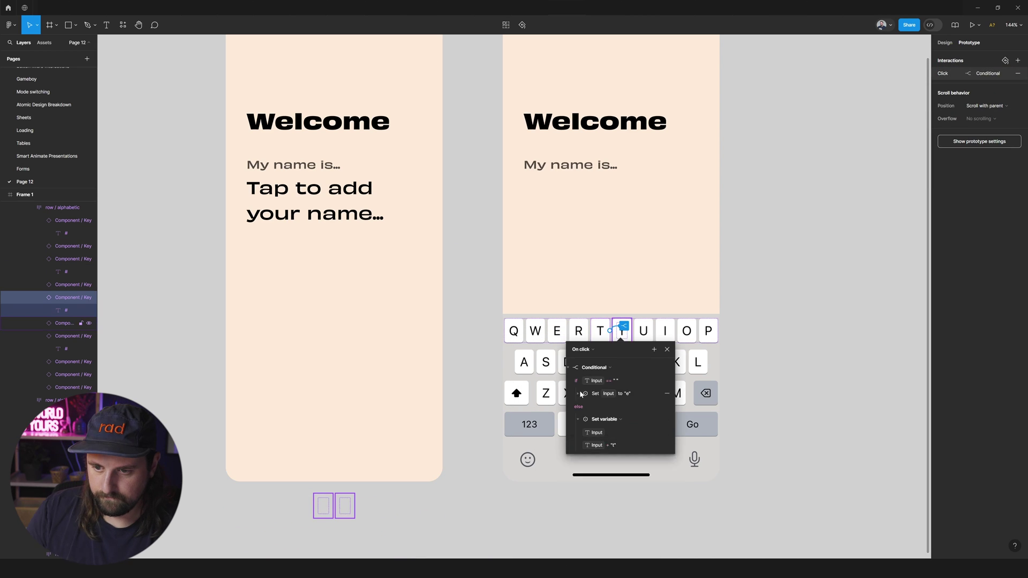
Edit the copied Conditionals on the Y, U and I keys so each uses its own letter
{"action": "left_click", "coordinate": [622, 330]}
{"action": "left_click", "coordinate": [607, 419]}
{"action": "type", "text": "\"ey"}
{"action": "left_click", "coordinate": [643, 331]}
{"action": "left_click", "coordinate": [629, 420]}
{"action": "left_click", "coordinate": [665, 330]}
{"action": "left_click", "coordinate": [653, 420]}
Test the keyboard in the prototype preview by tapping Q, W, E, R and T, restarting once, and return to the design file
{"action": "left_click", "coordinate": [431, 380]}
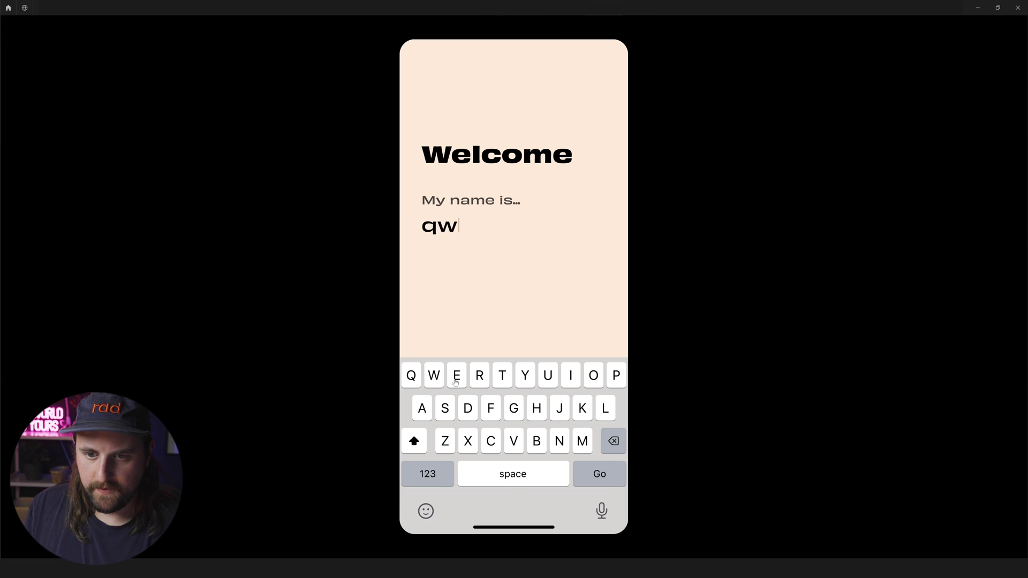
{"action": "left_click", "coordinate": [453, 378]}
{"action": "key", "text": "r"}
{"action": "left_click", "coordinate": [453, 237]}
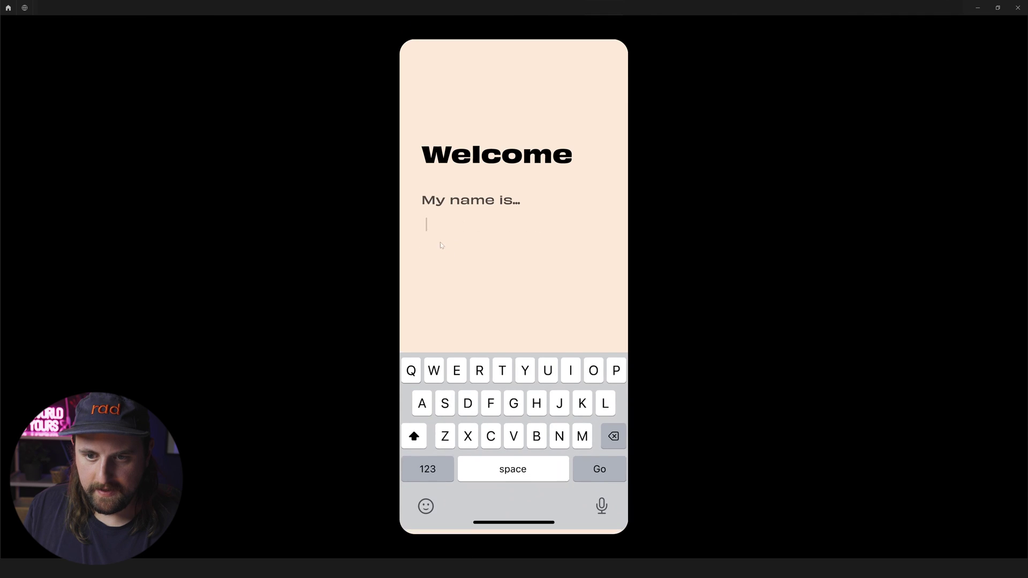
{"action": "left_click", "coordinate": [413, 380]}
{"action": "left_click", "coordinate": [434, 375]}
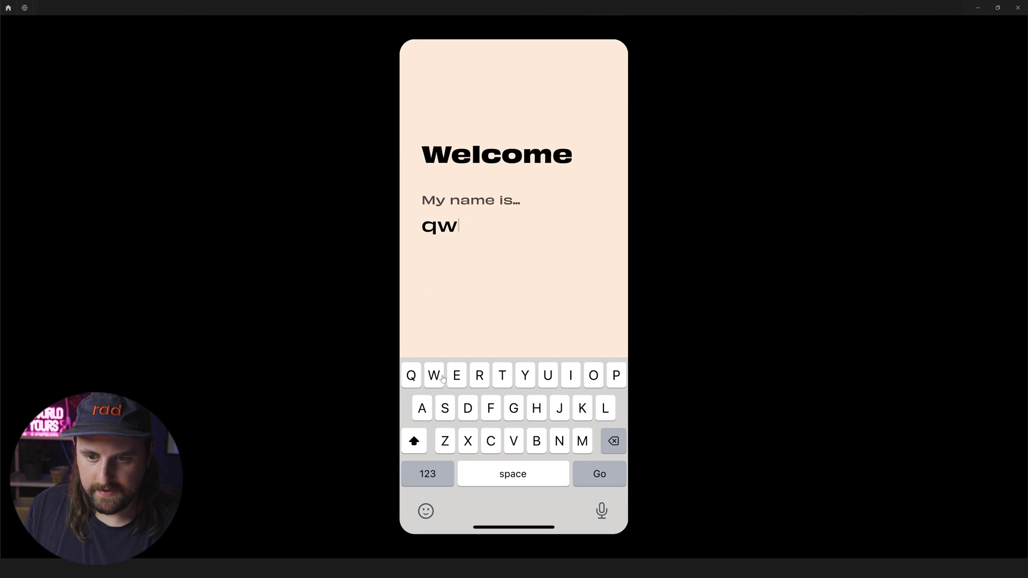
{"action": "left_click", "coordinate": [457, 375]}
{"action": "left_click", "coordinate": [480, 375]}
{"action": "left_click", "coordinate": [502, 375]}
{"action": "key", "text": "Escape"}
Open the space key's on-click Conditional and the choice of its action type
{"action": "left_click", "coordinate": [702, 416]}
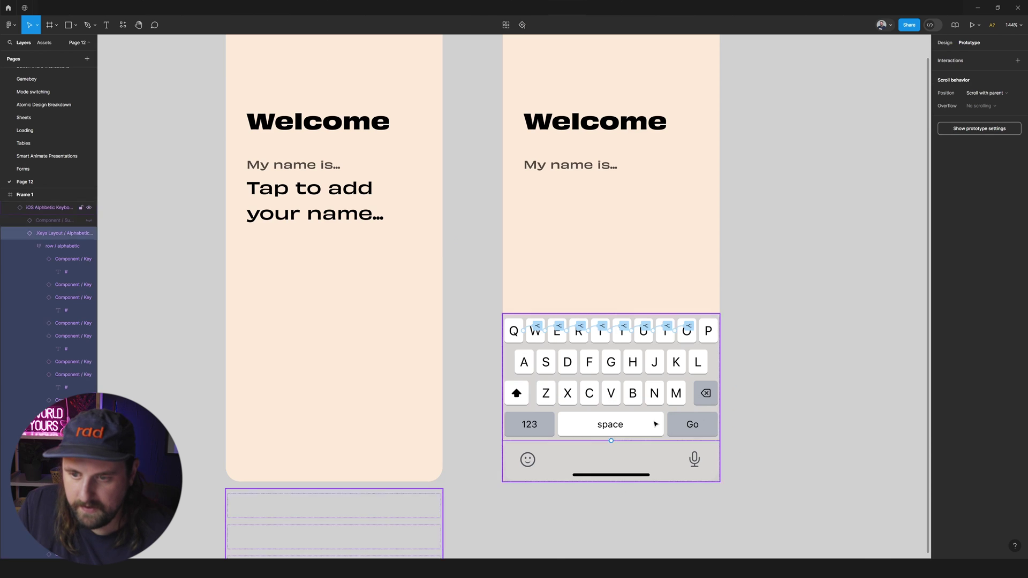
{"action": "double_click", "coordinate": [656, 425]}
{"action": "left_click", "coordinate": [686, 424]}
{"action": "left_click", "coordinate": [679, 420]}
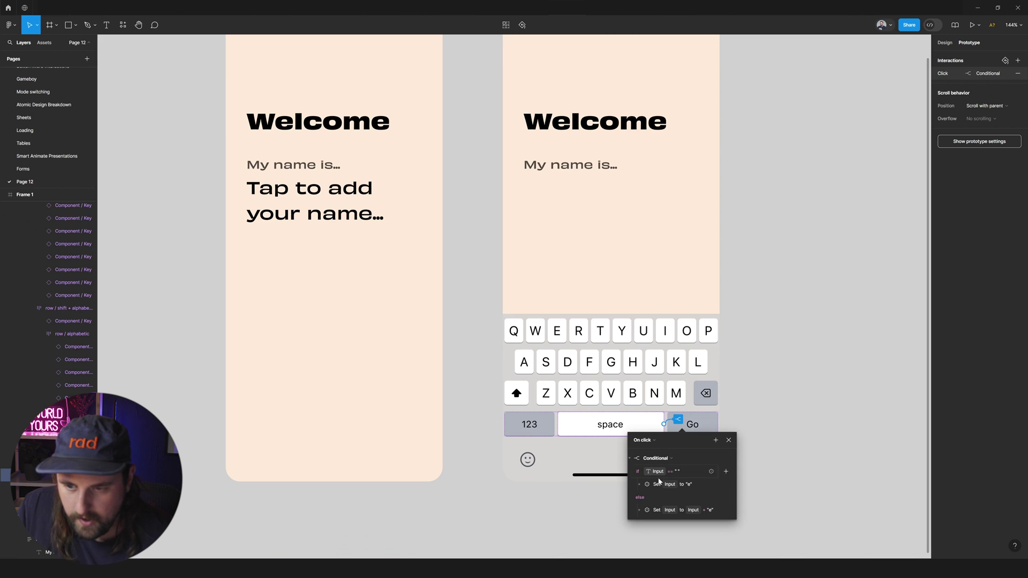
{"action": "left_click", "coordinate": [632, 460]}
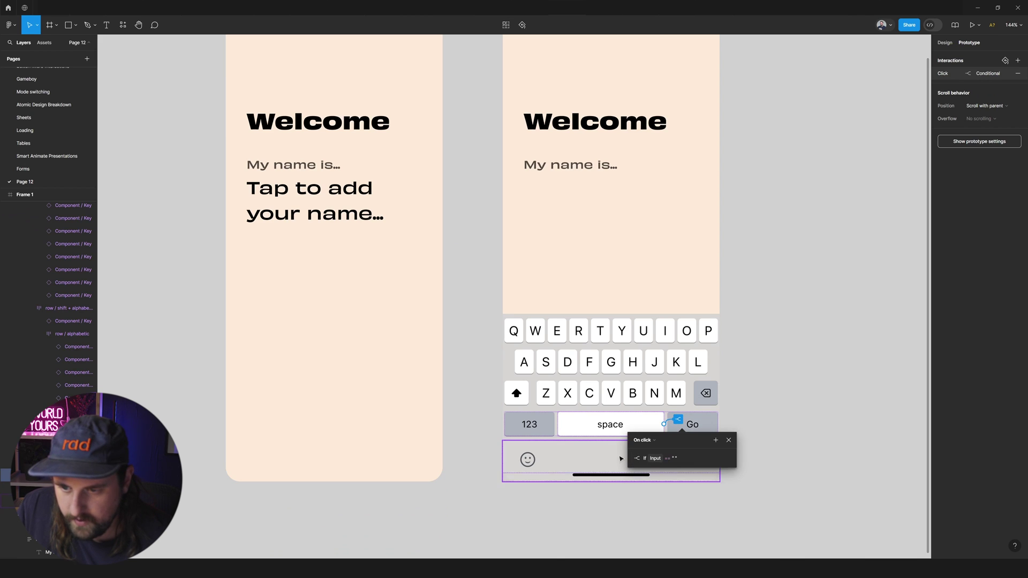
{"action": "left_click", "coordinate": [630, 459]}
{"action": "left_click", "coordinate": [714, 459]}
{"action": "left_click", "coordinate": [713, 458]}
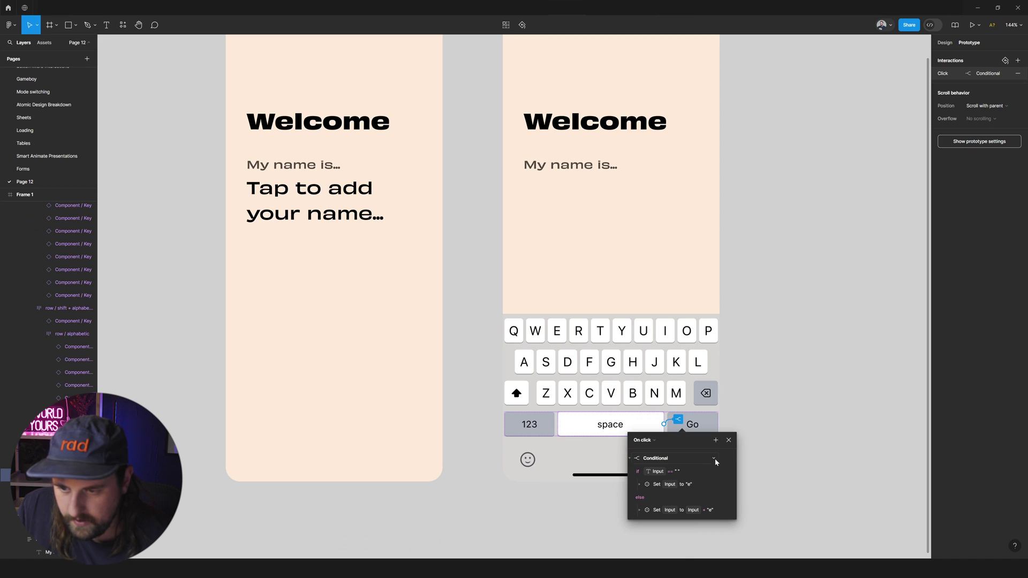
In the space key's conditional, set the if branch's Input value to a quoted single space
{"action": "left_click", "coordinate": [644, 485]}
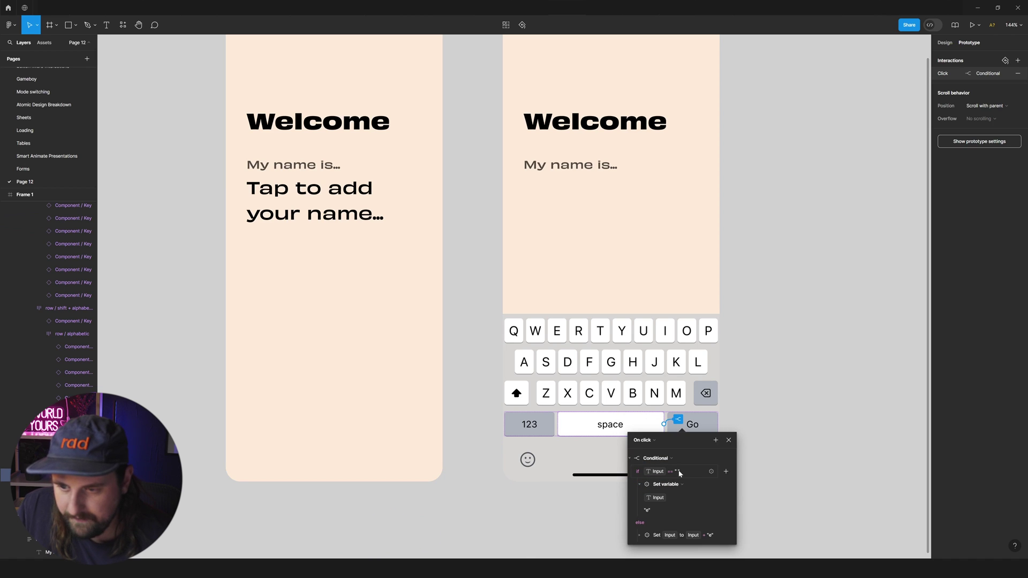
{"action": "left_click", "coordinate": [654, 510]}
{"action": "key", "text": "BackSpace"}
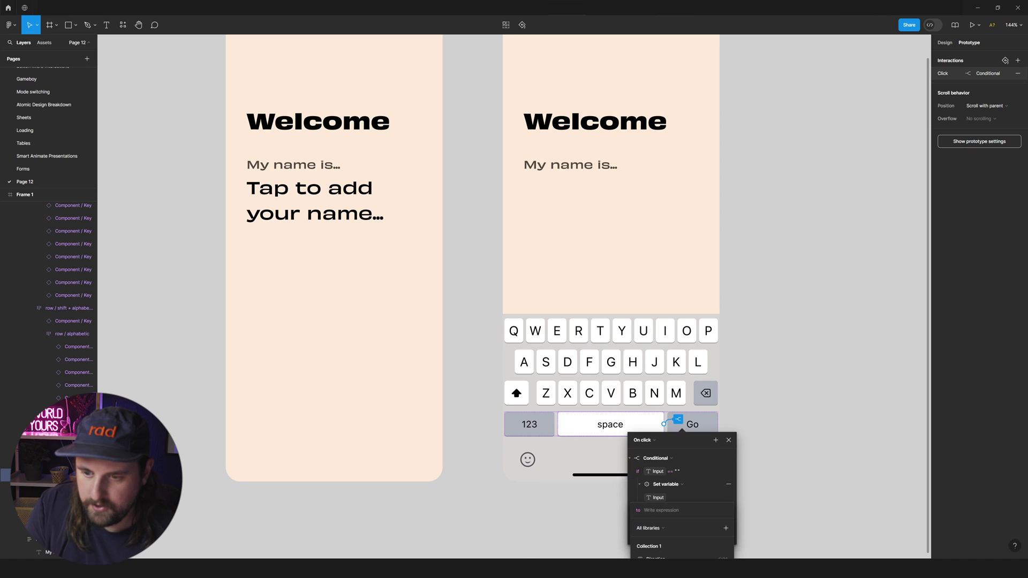
{"action": "type", "text": "\"\""}
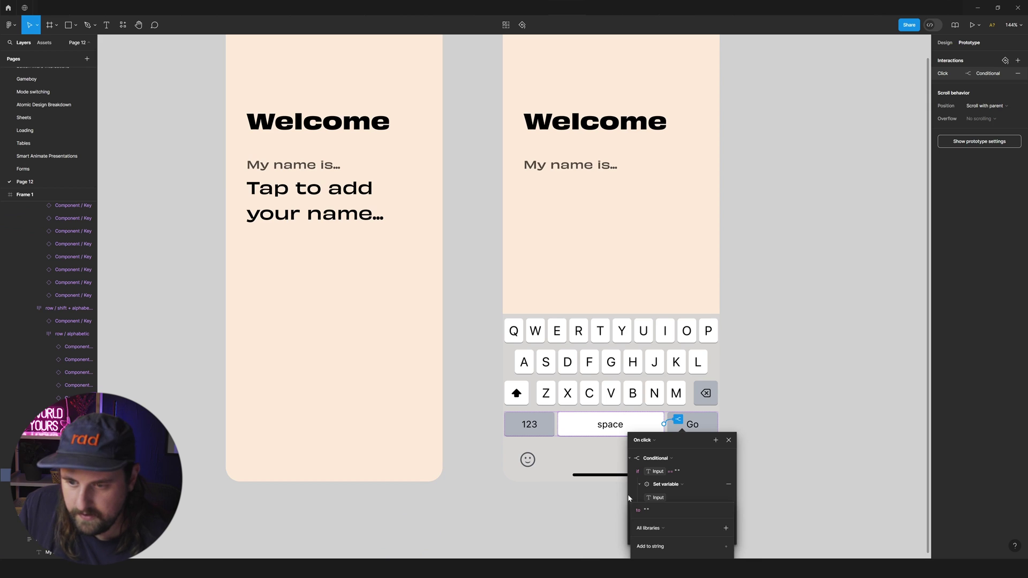
{"action": "key", "text": "Return"}
{"action": "left_click", "coordinate": [638, 485]}
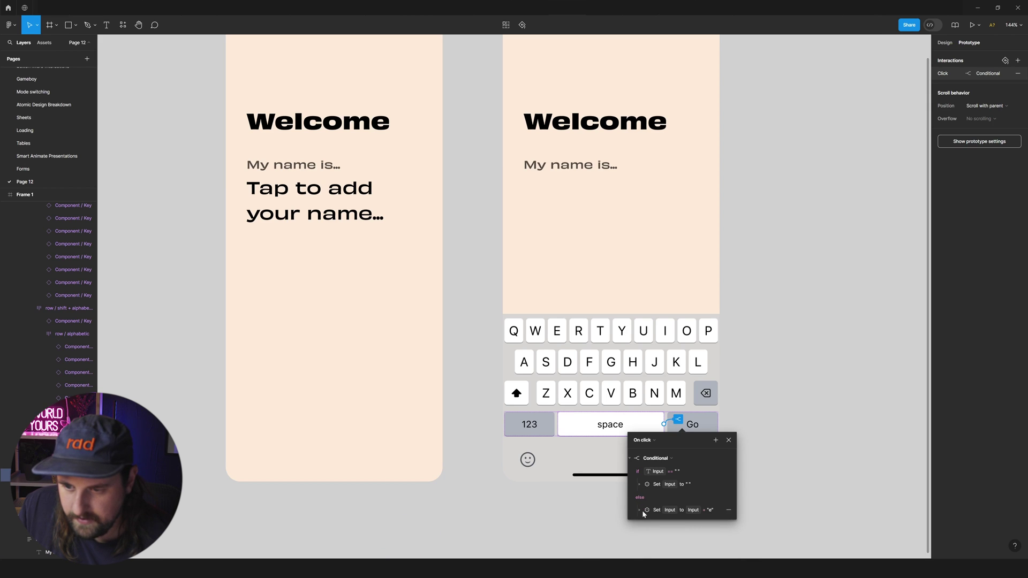
Change the else branch of the space key's conditional so a single space is appended to Input
{"action": "left_click", "coordinate": [639, 510]}
{"action": "left_click", "coordinate": [675, 536]}
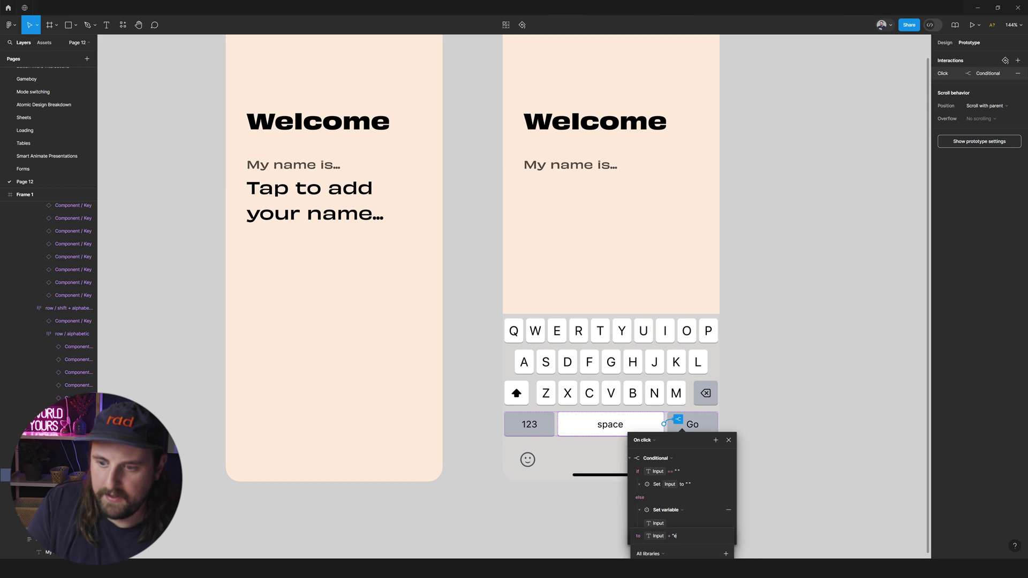
{"action": "key", "text": "BackSpace"}
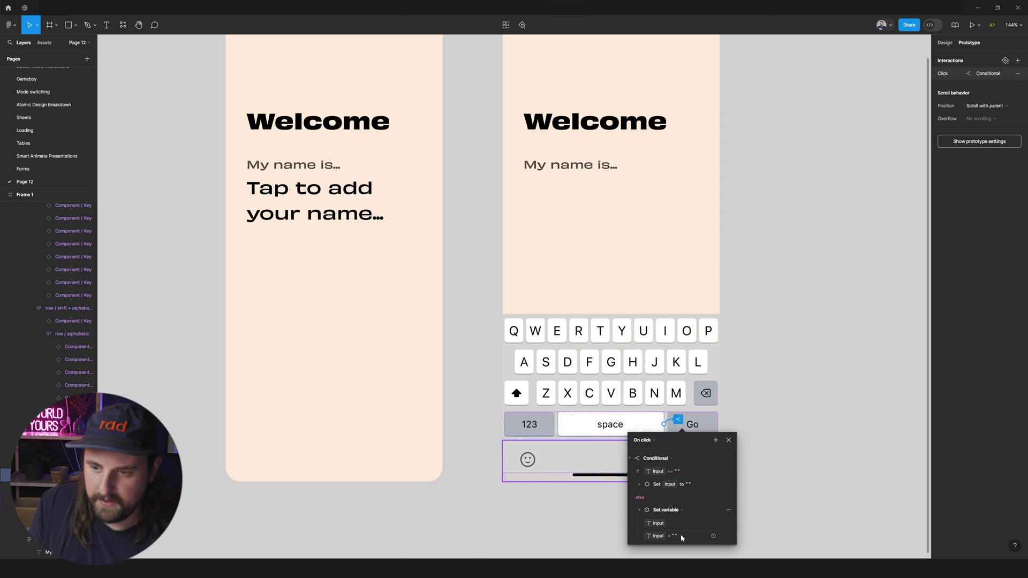
{"action": "left_click", "coordinate": [728, 441]}
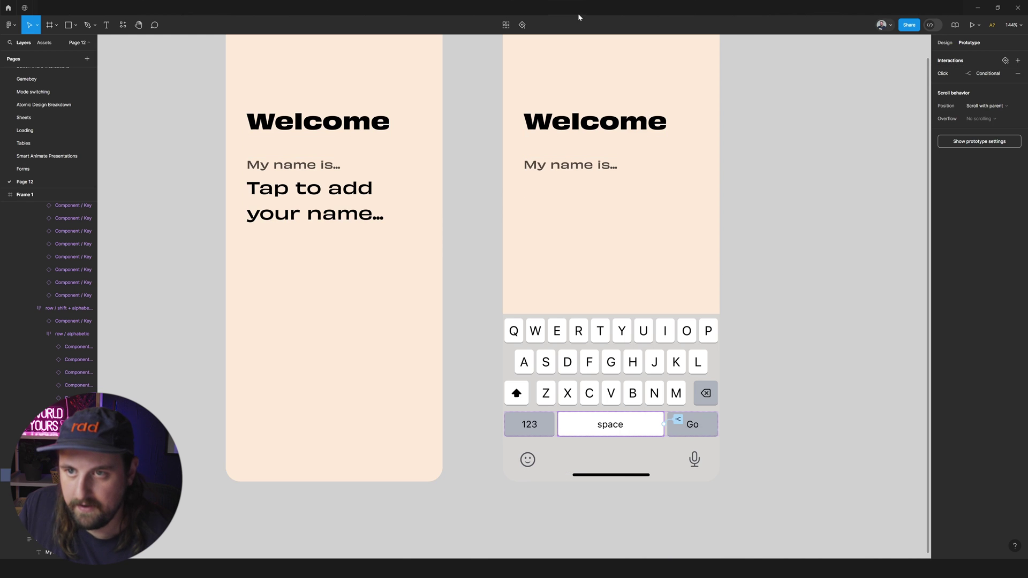
Preview the prototype and test the space key by entering "ew ert q " with the on-screen keyboard
{"action": "key", "text": "ctrl+alt+Return"}
{"action": "left_click", "coordinate": [474, 232]}
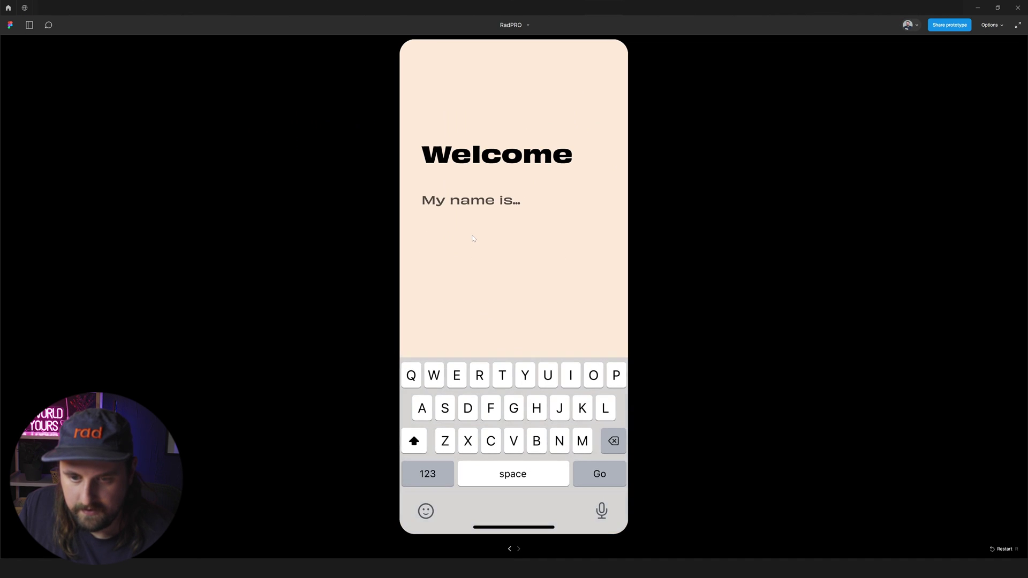
{"action": "left_click", "coordinate": [475, 235]}
{"action": "left_click", "coordinate": [476, 238]}
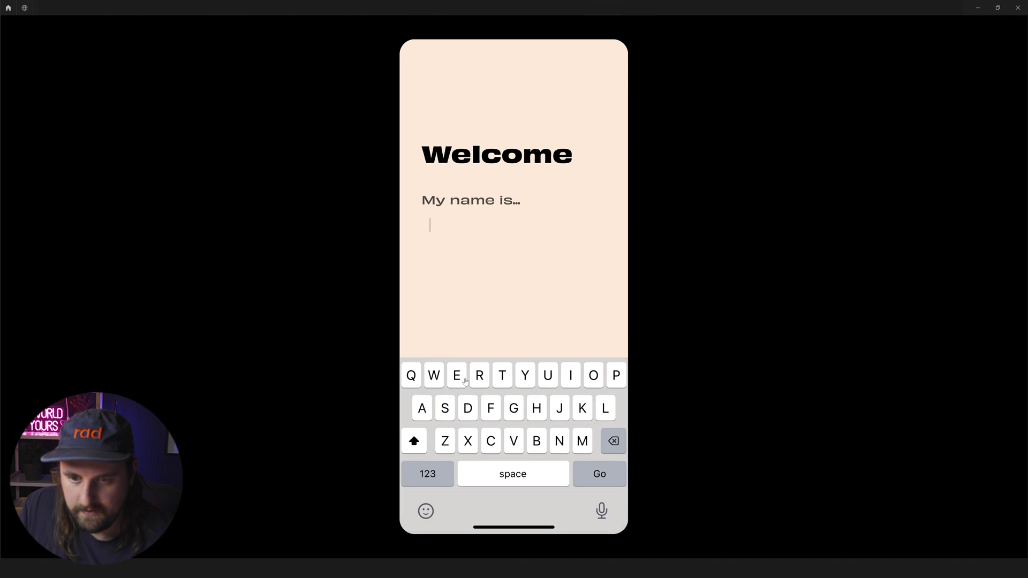
{"action": "left_click", "coordinate": [460, 370]}
{"action": "left_click", "coordinate": [442, 381]}
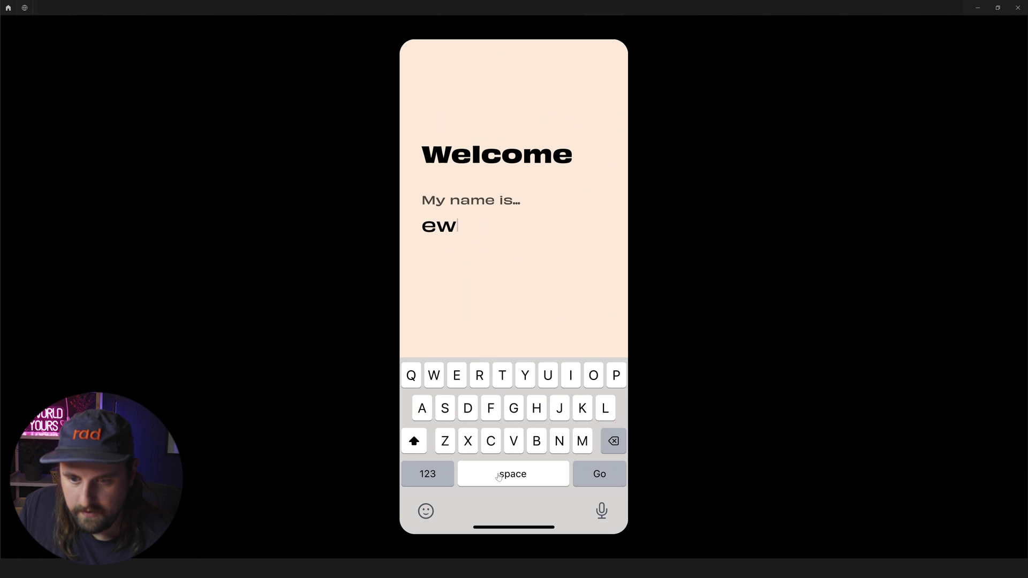
{"action": "left_click", "coordinate": [458, 378]}
{"action": "left_click", "coordinate": [482, 379]}
{"action": "left_click", "coordinate": [503, 381]}
{"action": "left_click", "coordinate": [503, 381]}
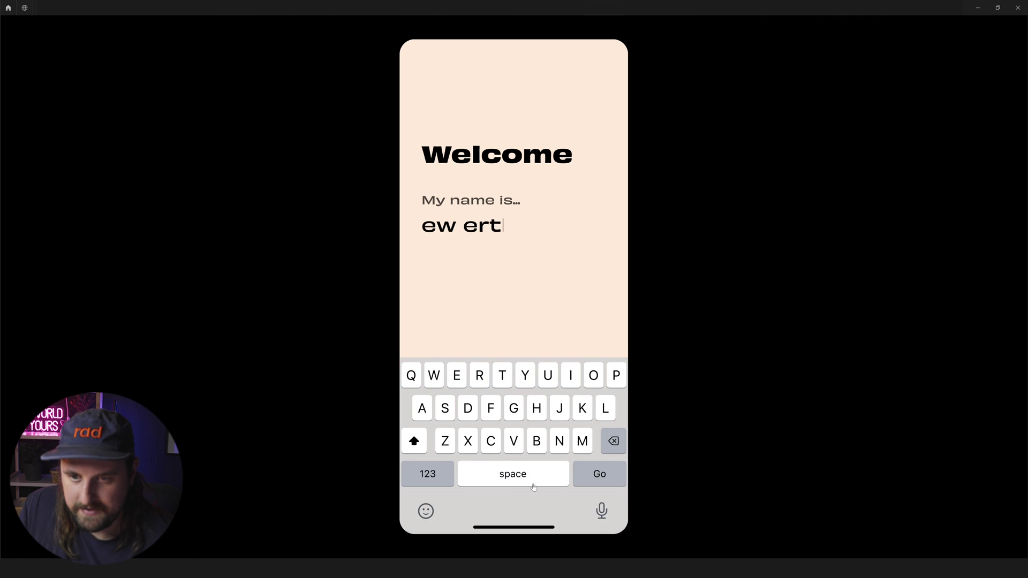
{"action": "left_click", "coordinate": [532, 467]}
{"action": "left_click", "coordinate": [419, 371]}
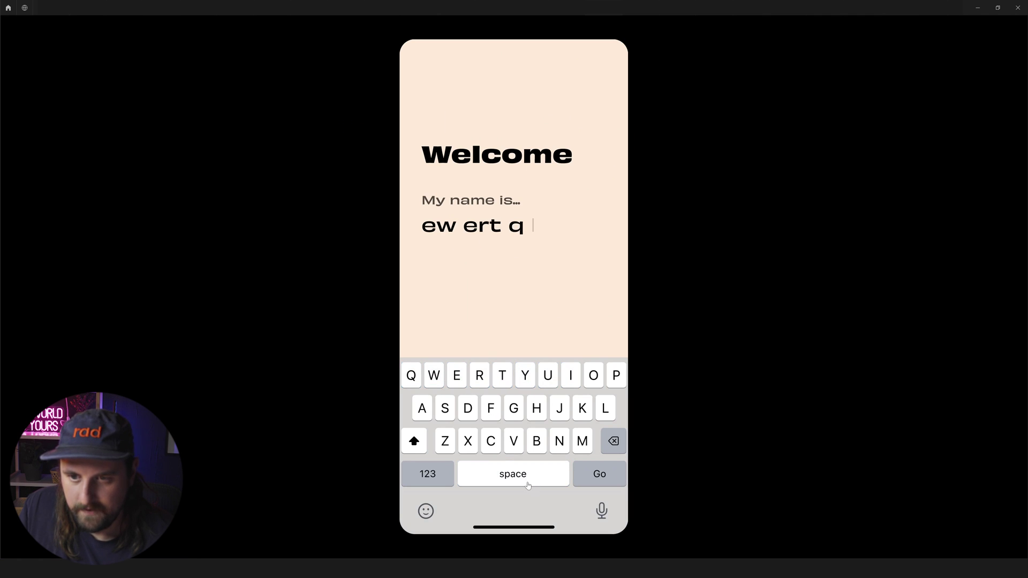
Return to the design file and duplicate the keyboard frame, Frame 1, beside the original
{"action": "left_click", "coordinate": [564, 13]}
{"action": "scroll", "coordinate": [551, 124], "scroll_direction": "down", "scroll_amount": 2}
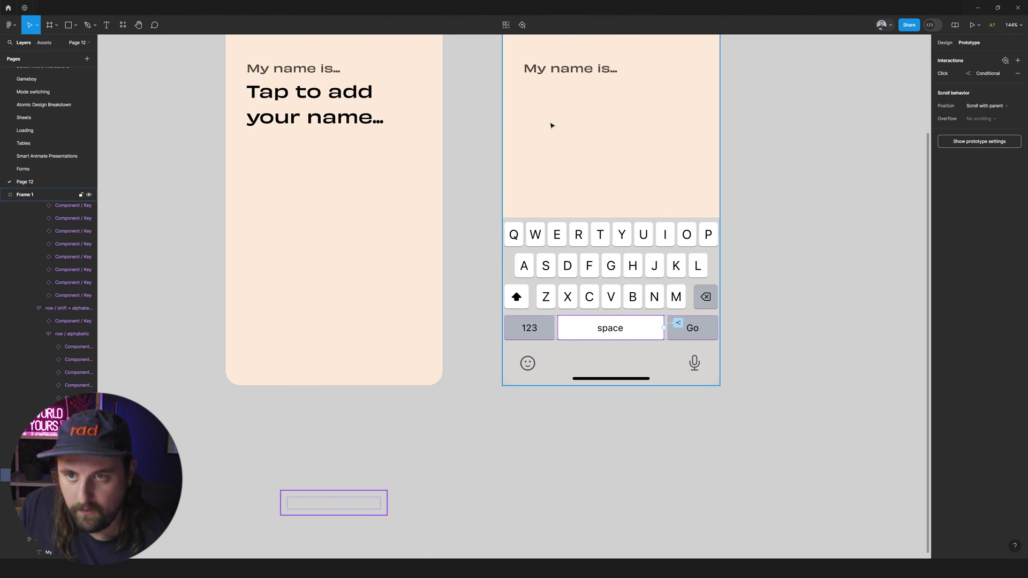
{"action": "scroll", "coordinate": [550, 124], "scroll_direction": "down", "scroll_amount": 3}
{"action": "scroll", "coordinate": [555, 130], "scroll_direction": "up", "scroll_amount": 3}
{"action": "left_click", "coordinate": [560, 214]}
{"action": "key", "text": "ctrl+d"}
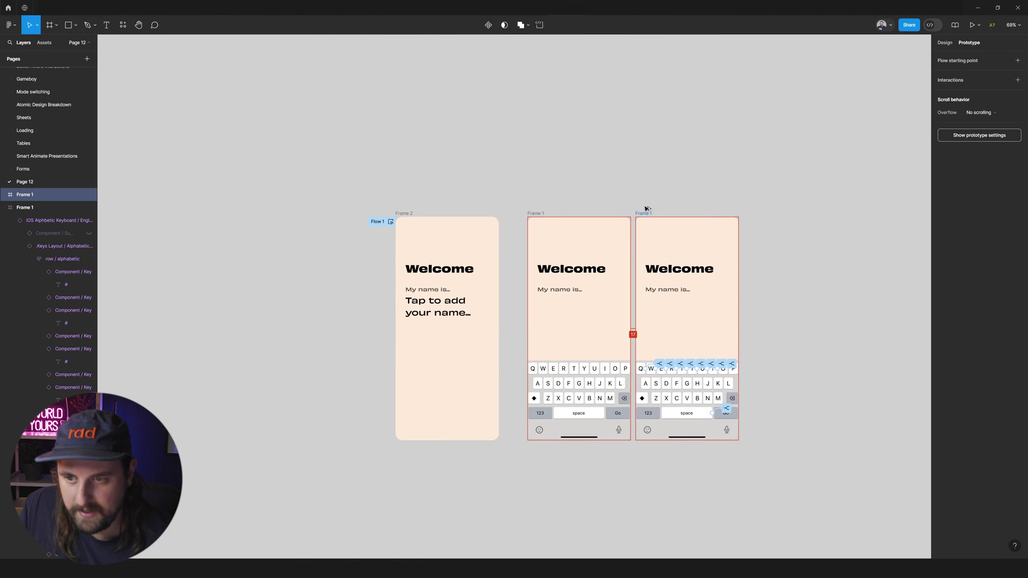
Add a click interaction to Frame 1's Go key that navigates to Frame 3 with Smart animate, and review its settings
{"action": "left_click", "coordinate": [624, 413], "text": "ctrl"}
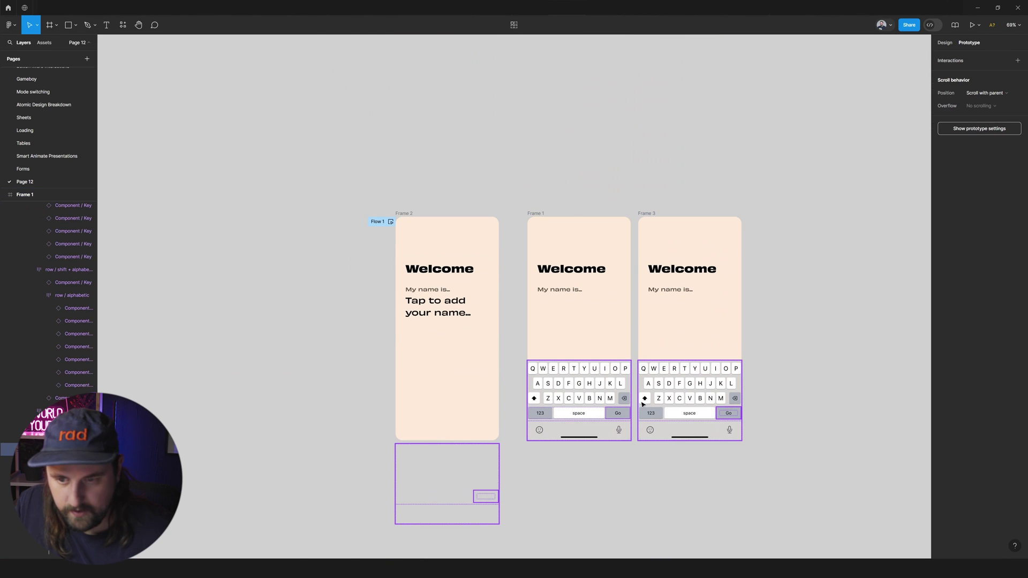
{"action": "left_click", "coordinate": [1018, 60]}
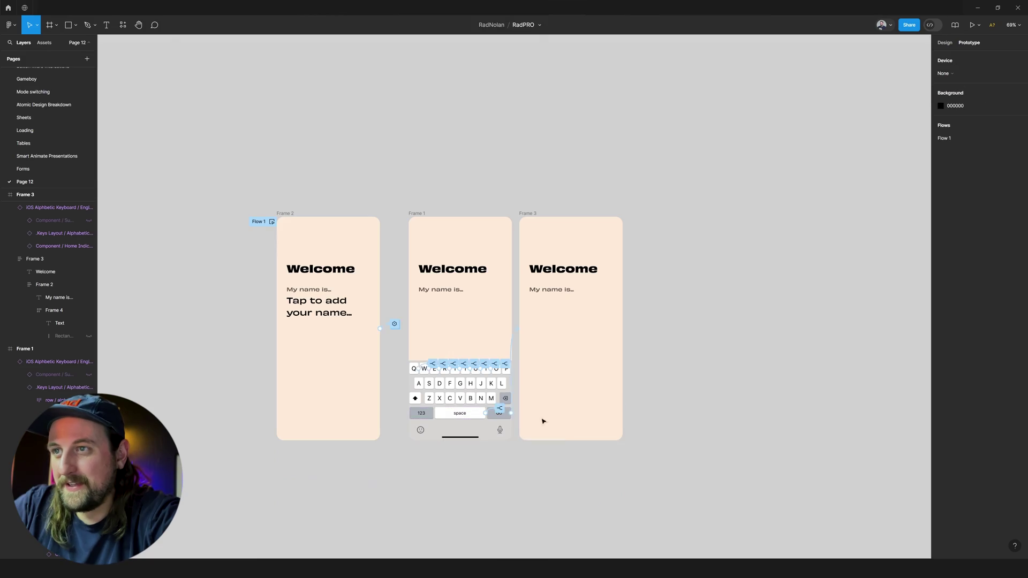
{"action": "left_click_drag", "start_coordinate": [485, 413], "coordinate": [498, 410]}
{"action": "left_click", "coordinate": [497, 409]}
{"action": "left_click", "coordinate": [508, 414]}
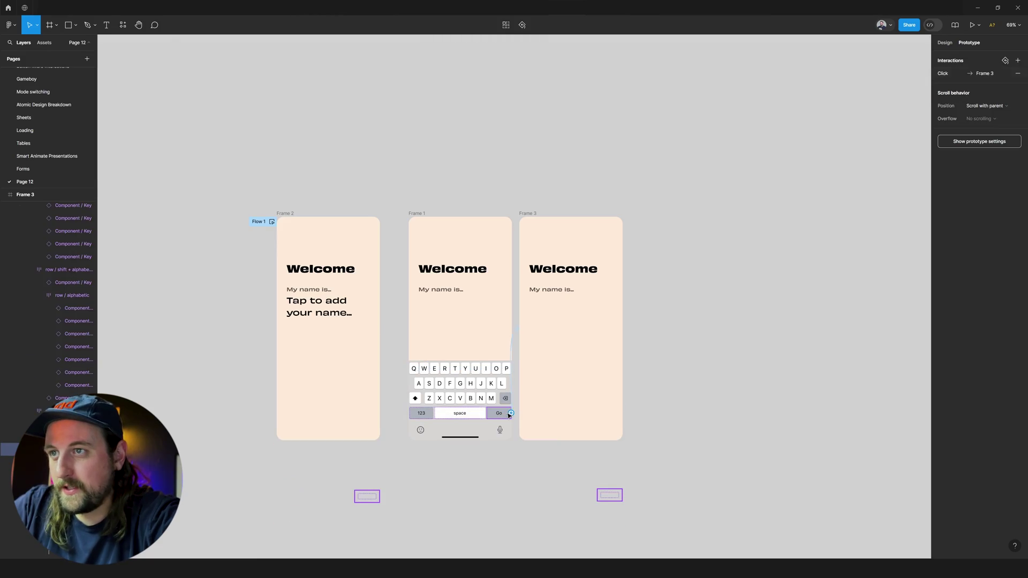
{"action": "left_click", "coordinate": [514, 339]}
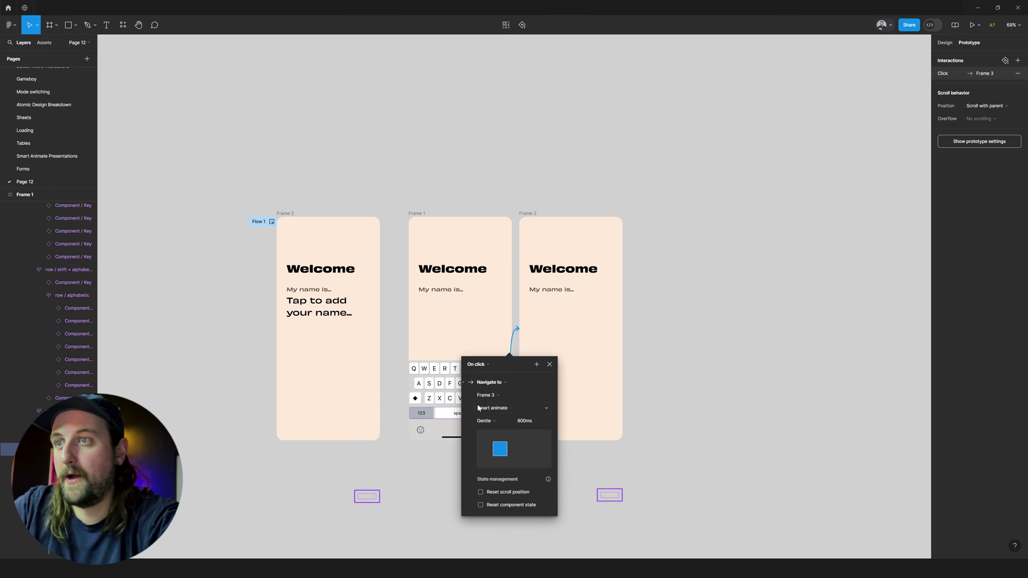
{"action": "left_click", "coordinate": [482, 367]}
{"action": "key", "text": "Escape"}
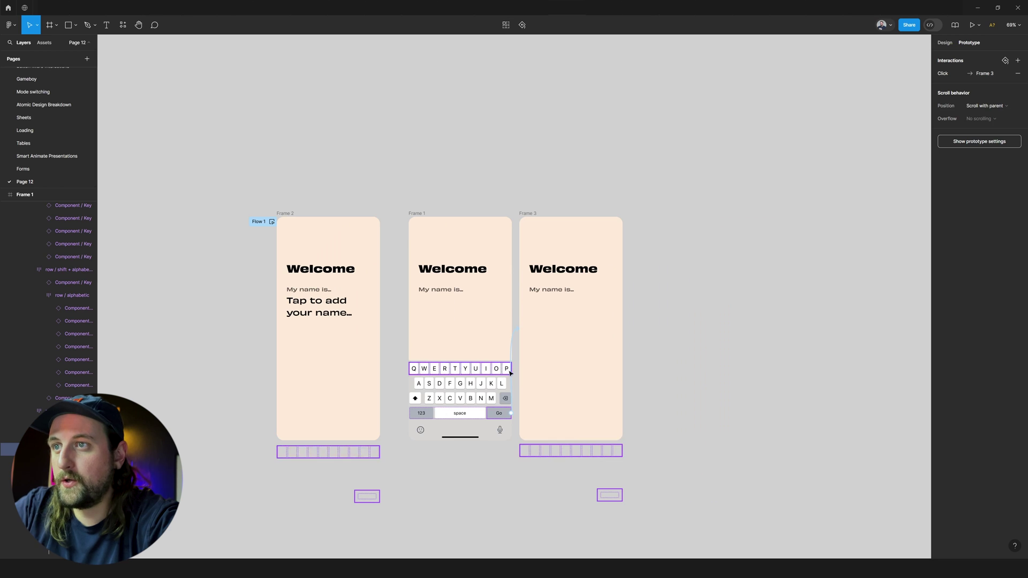
{"action": "left_click", "coordinate": [514, 343]}
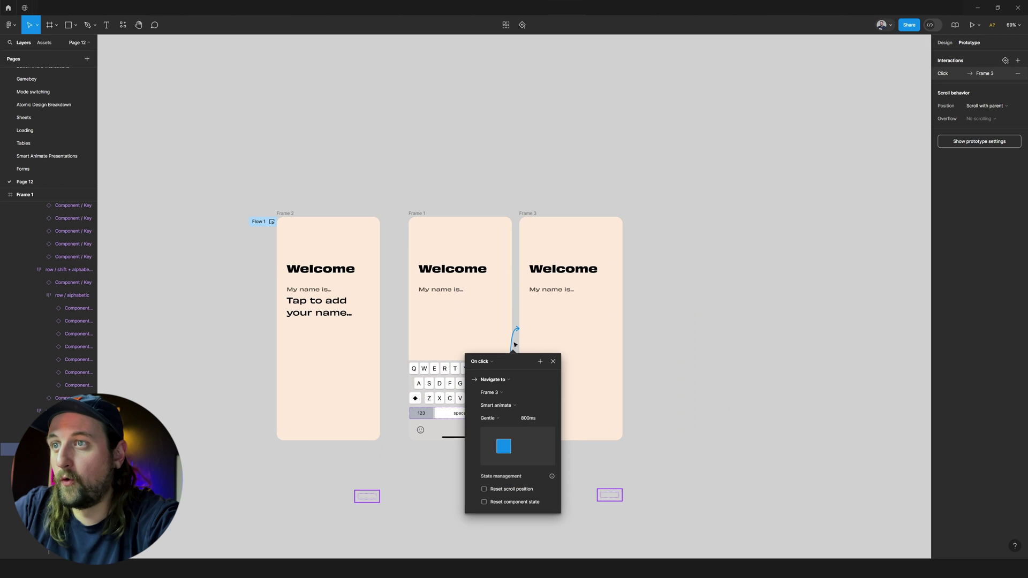
{"action": "left_click", "coordinate": [470, 381]}
Restart the prototype preview and open the name entry to check its text cursor
{"action": "left_click", "coordinate": [540, 361]}
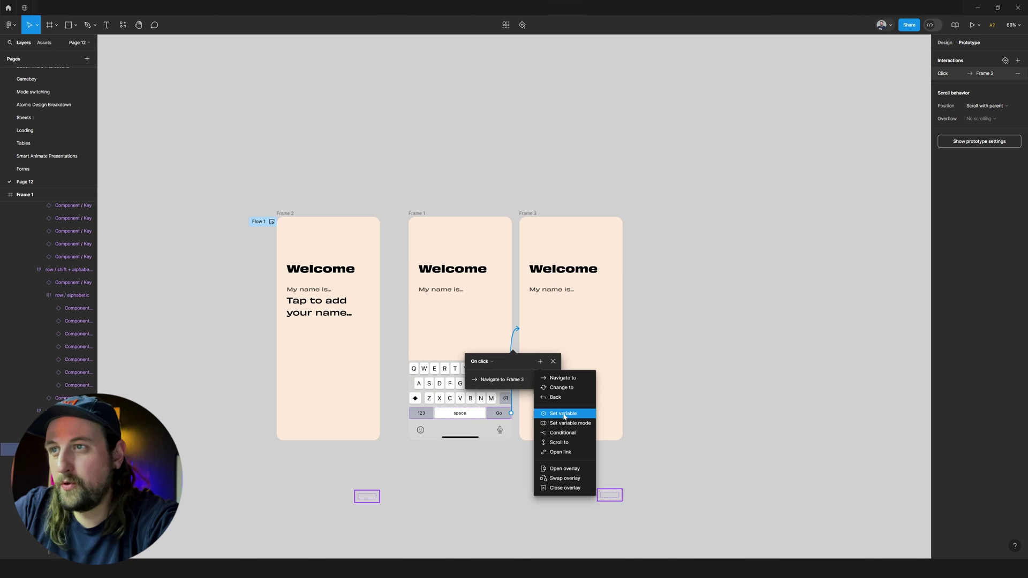
{"action": "key", "text": "Escape"}
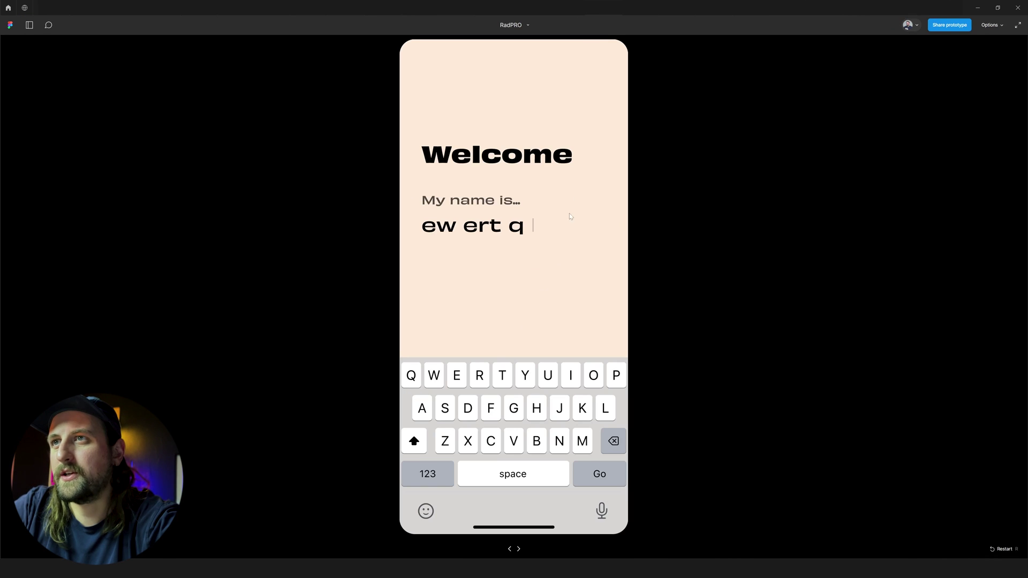
{"action": "key", "text": "r"}
{"action": "left_click", "coordinate": [488, 239]}
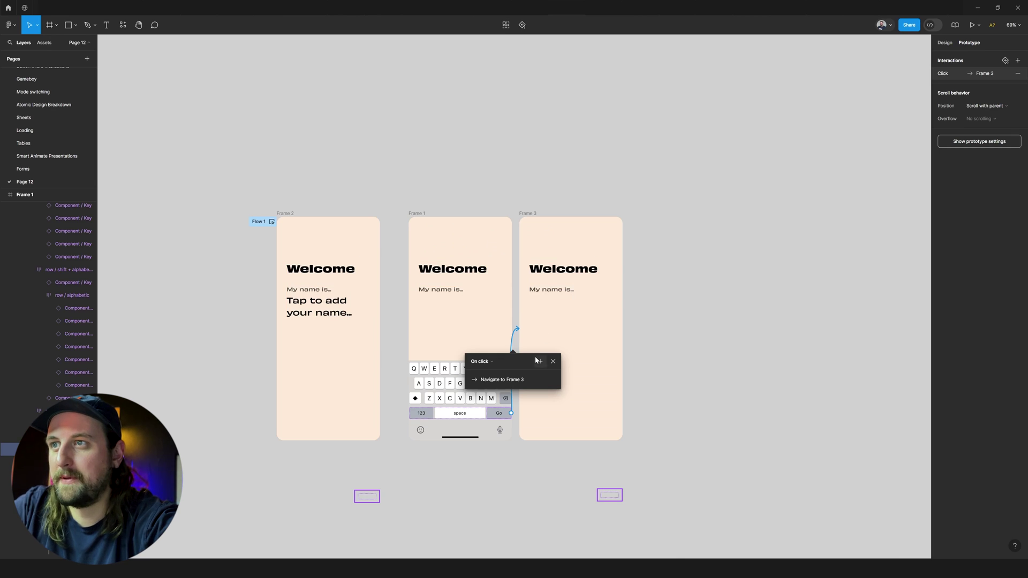
Add a Set variable action to the Go key's click interaction with Typing as the target variable
{"action": "left_click", "coordinate": [539, 362]}
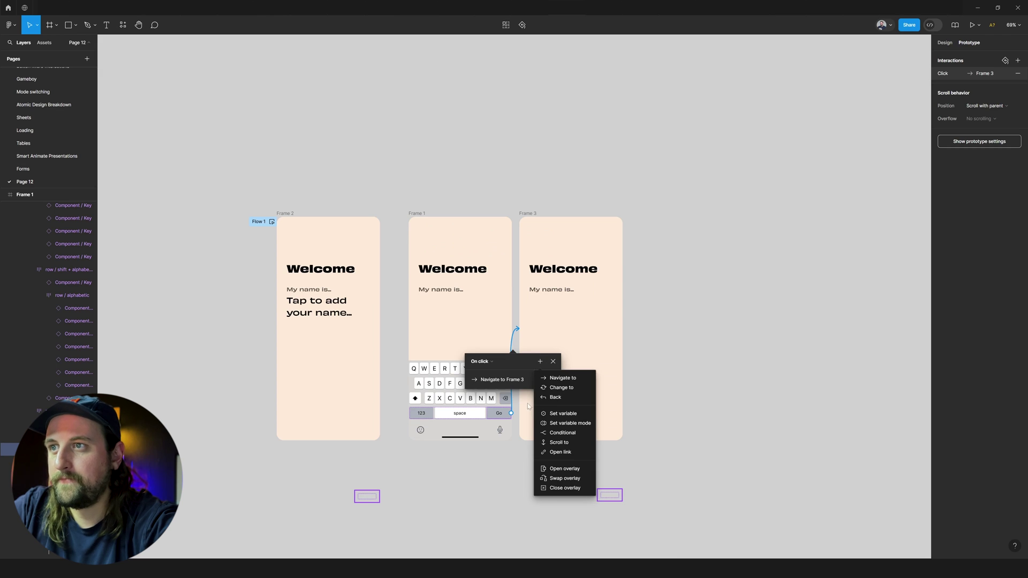
{"action": "left_click", "coordinate": [560, 413]}
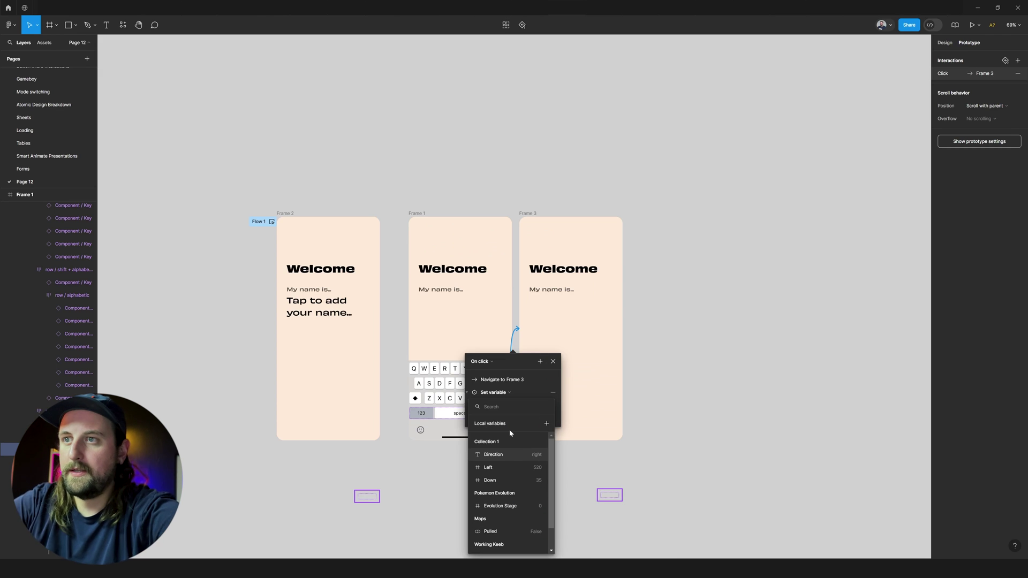
{"action": "type", "text": "ty"}
{"action": "key", "text": "Escape"}
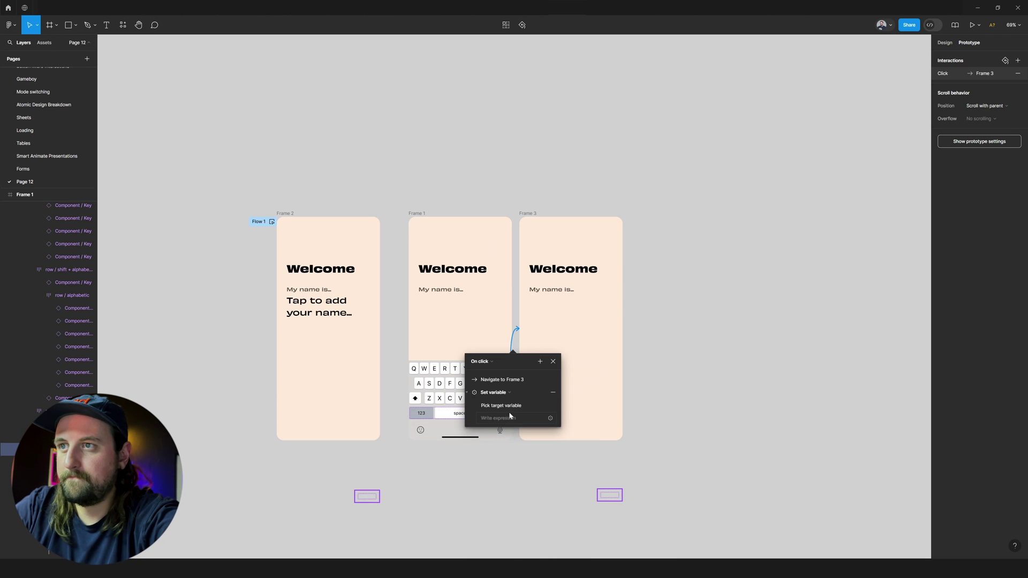
{"action": "left_click", "coordinate": [510, 415]}
{"action": "left_click", "coordinate": [479, 401]}
{"action": "left_click", "coordinate": [485, 406]}
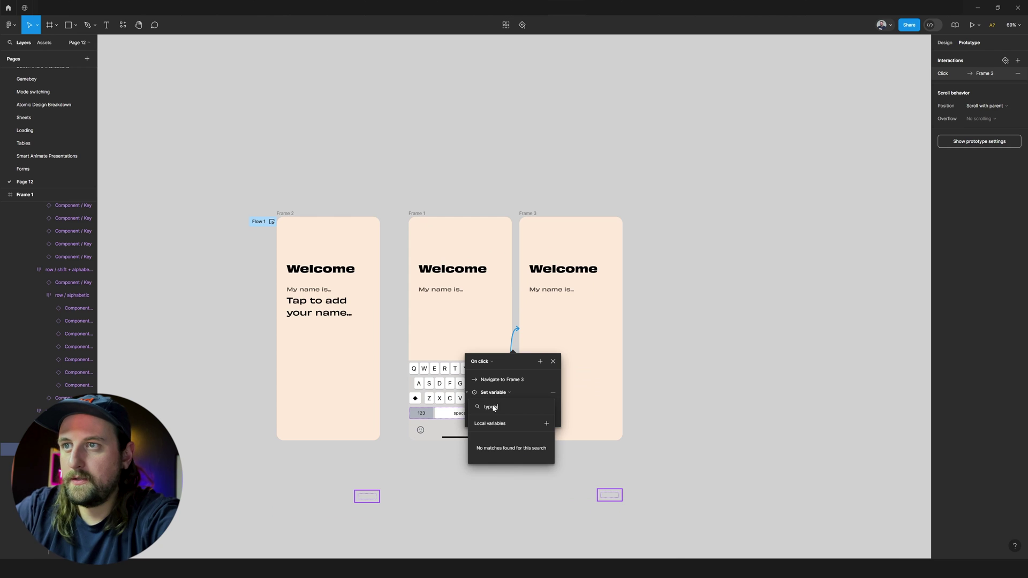
{"action": "key", "text": "BackSpace"}
{"action": "left_click", "coordinate": [489, 443]}
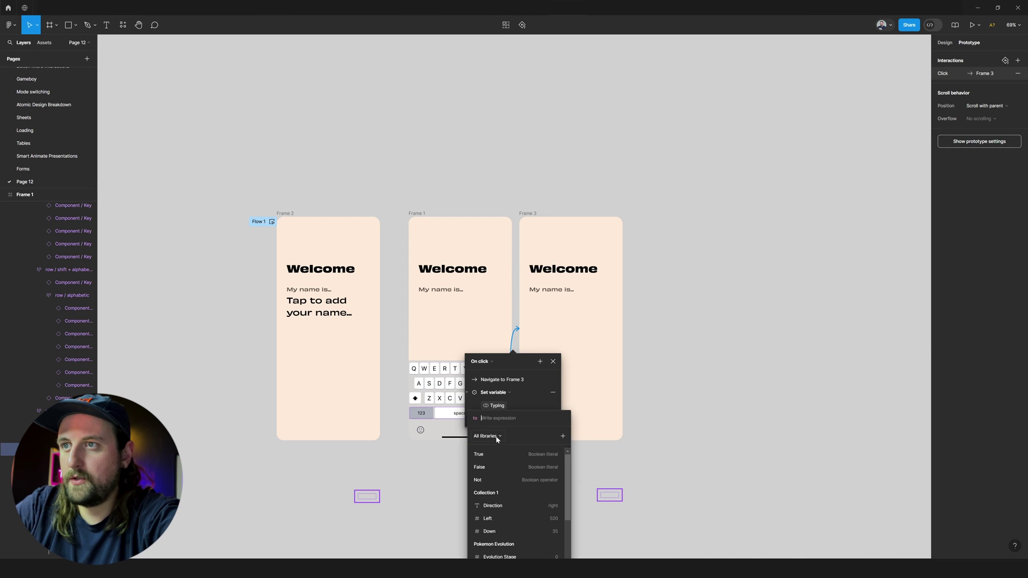
Set the Typing variable to false and place that action before the navigation to Frame 3
{"action": "type", "text": "fa"}
{"action": "key", "text": "Return"}
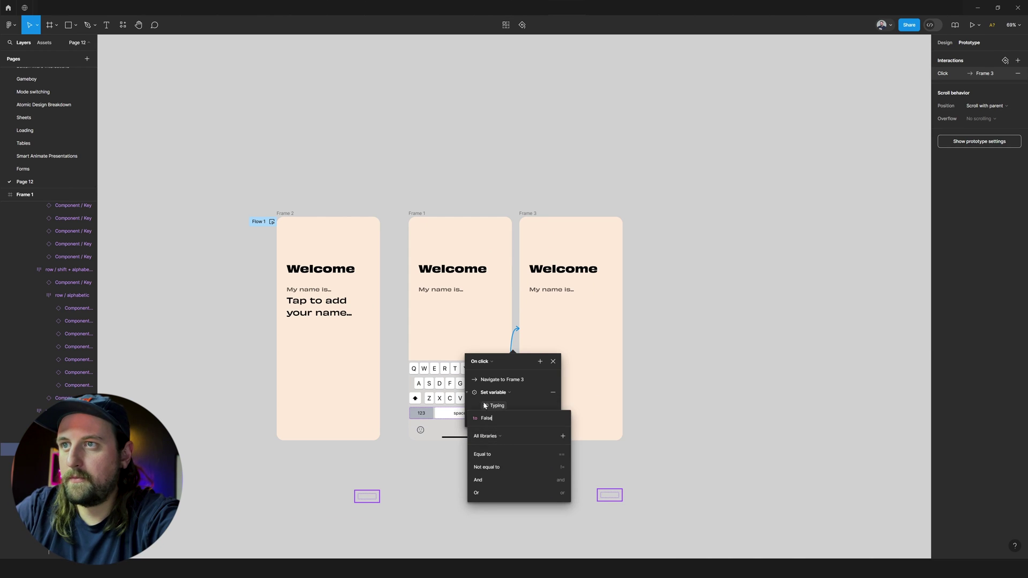
{"action": "key", "text": "Return"}
{"action": "left_click", "coordinate": [468, 393]}
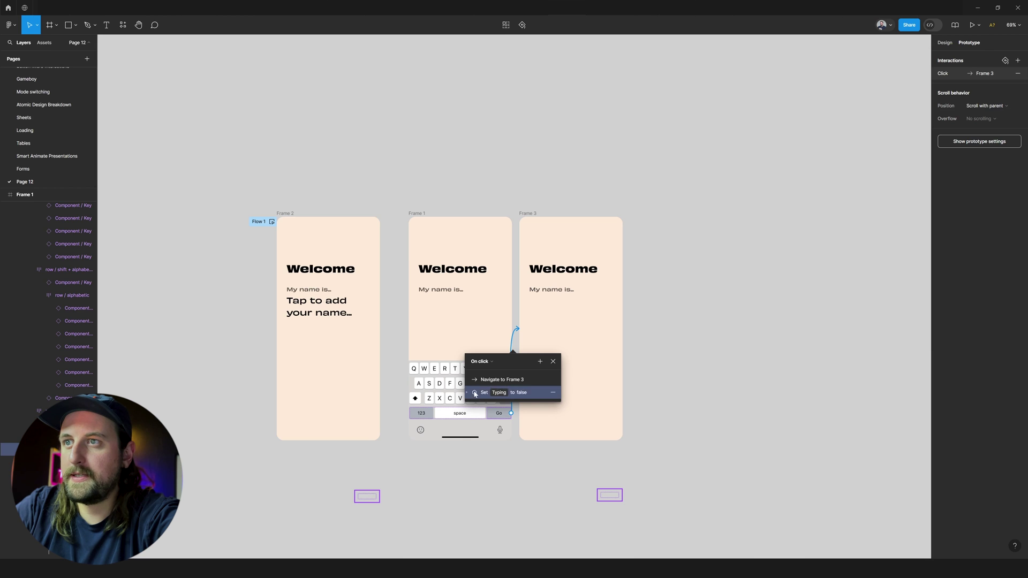
{"action": "left_click_drag", "start_coordinate": [474, 394], "coordinate": [481, 382]}
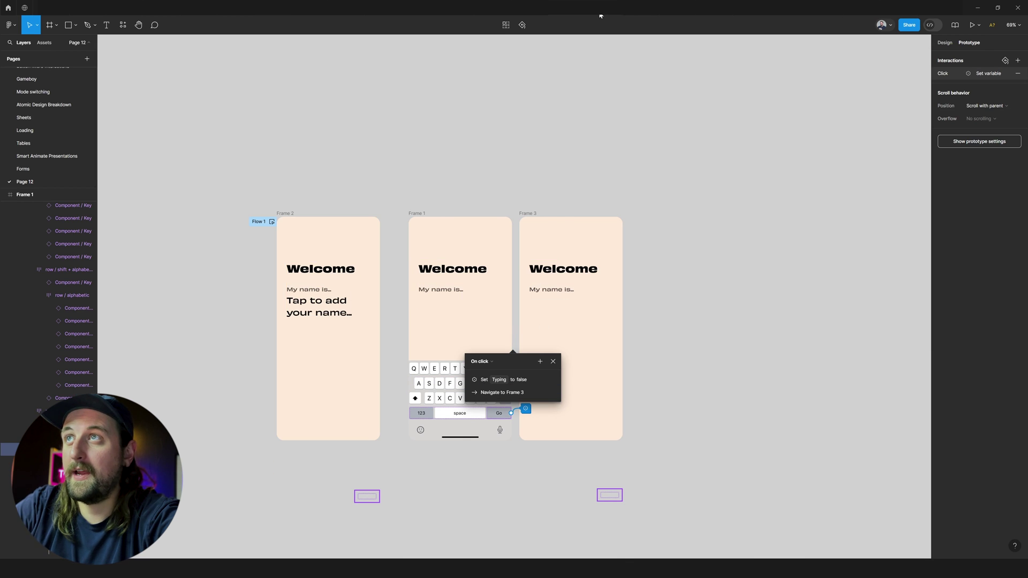
Run the prototype preview, enter "rtre rty" as the name with the on-screen keyboard, and end typing with Go
{"action": "key", "text": "ctrl+alt+Return"}
{"action": "left_click", "coordinate": [507, 245]}
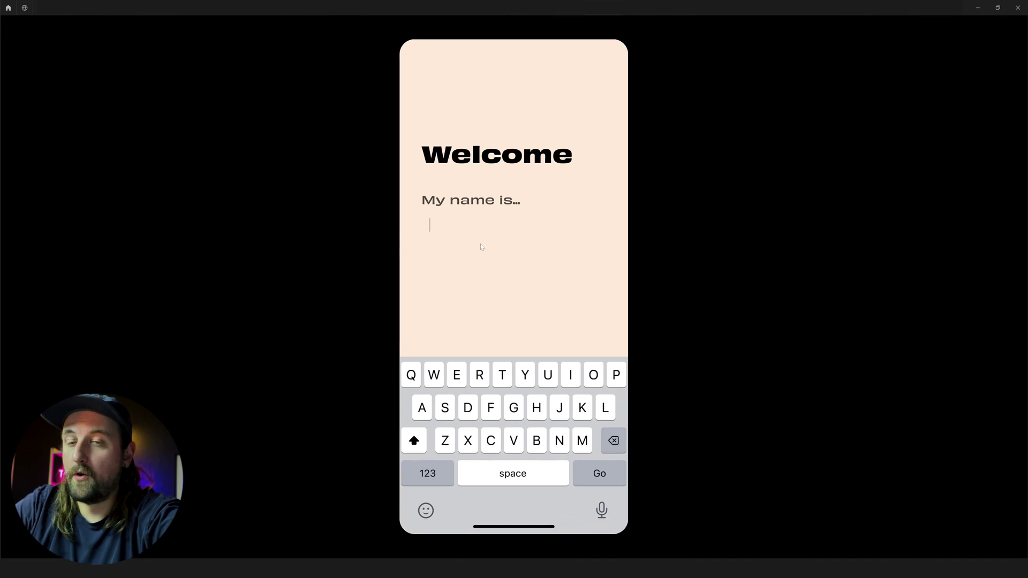
{"action": "left_click", "coordinate": [479, 375]}
{"action": "left_click", "coordinate": [491, 373]}
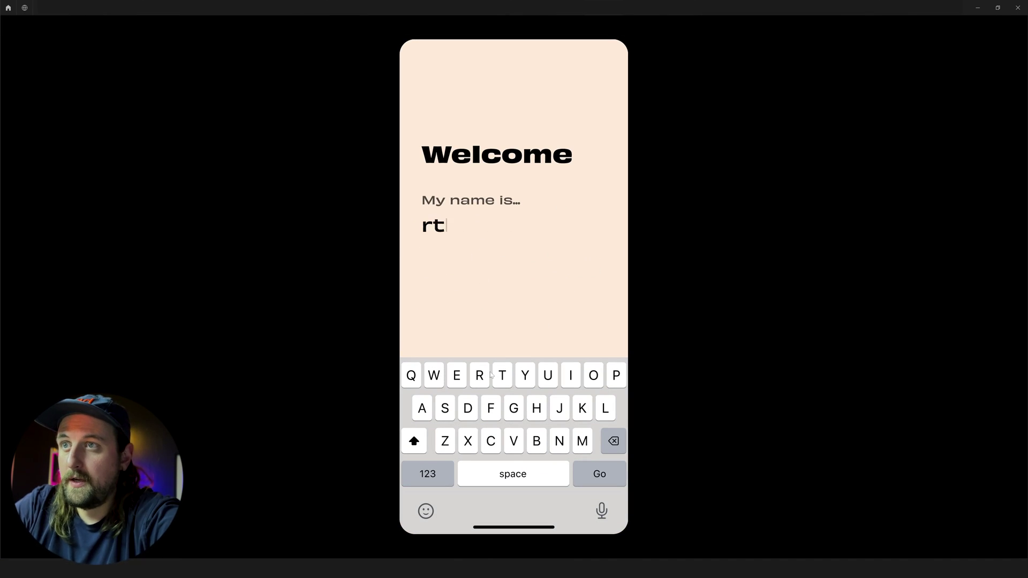
{"action": "type", "text": "re"}
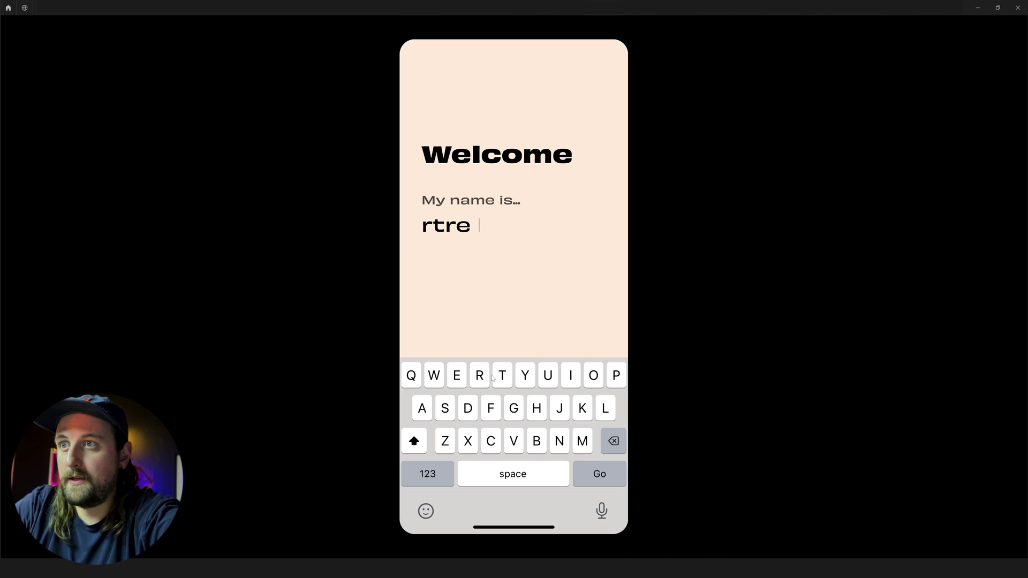
{"action": "left_click", "coordinate": [481, 376]}
{"action": "left_click", "coordinate": [501, 376]}
{"action": "left_click", "coordinate": [525, 375]}
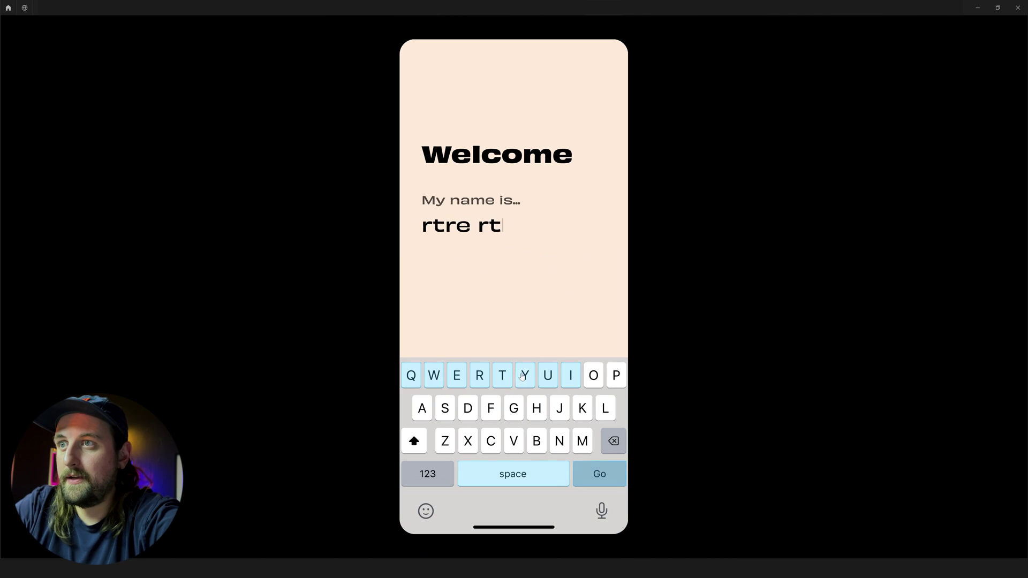
{"action": "left_click", "coordinate": [620, 476]}
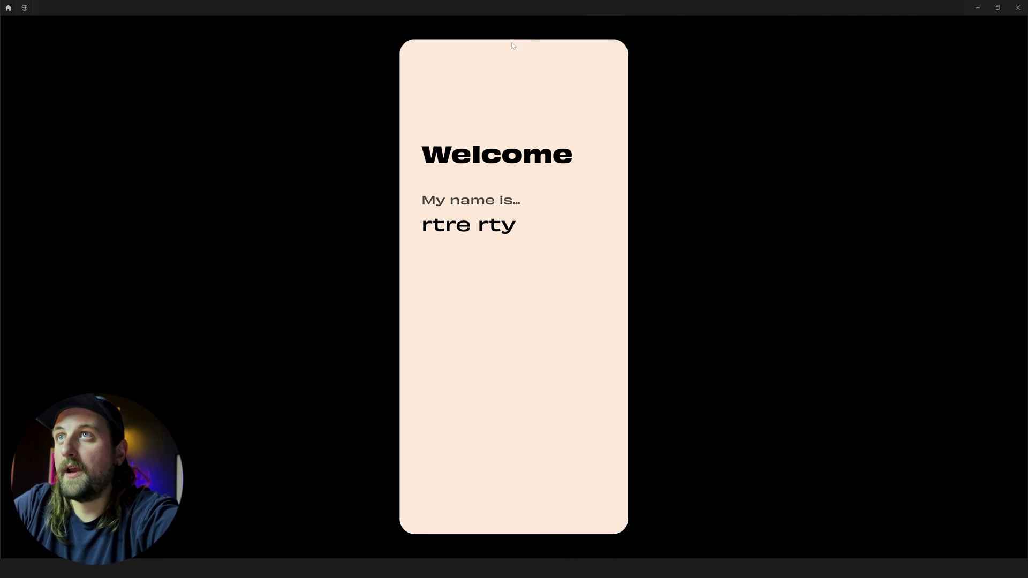
{"action": "left_click", "coordinate": [600, 8]}
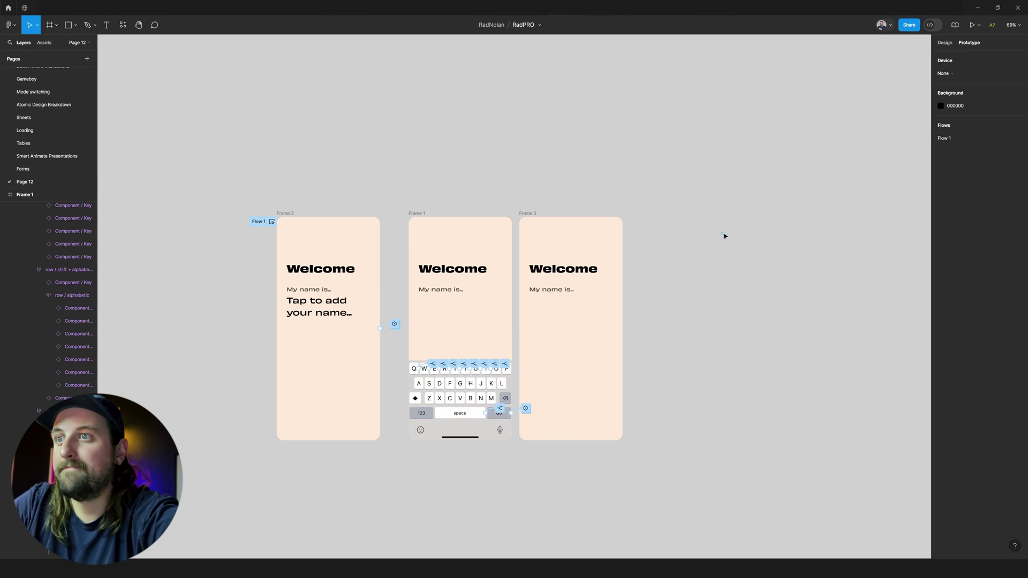
Move Frame 3 slightly farther from Frame 1 on the canvas, keeping it aligned with the other frames
{"action": "scroll", "coordinate": [682, 284], "scroll_direction": "left", "scroll_amount": 3}
{"action": "left_click_drag", "start_coordinate": [593, 213], "coordinate": [611, 214]}
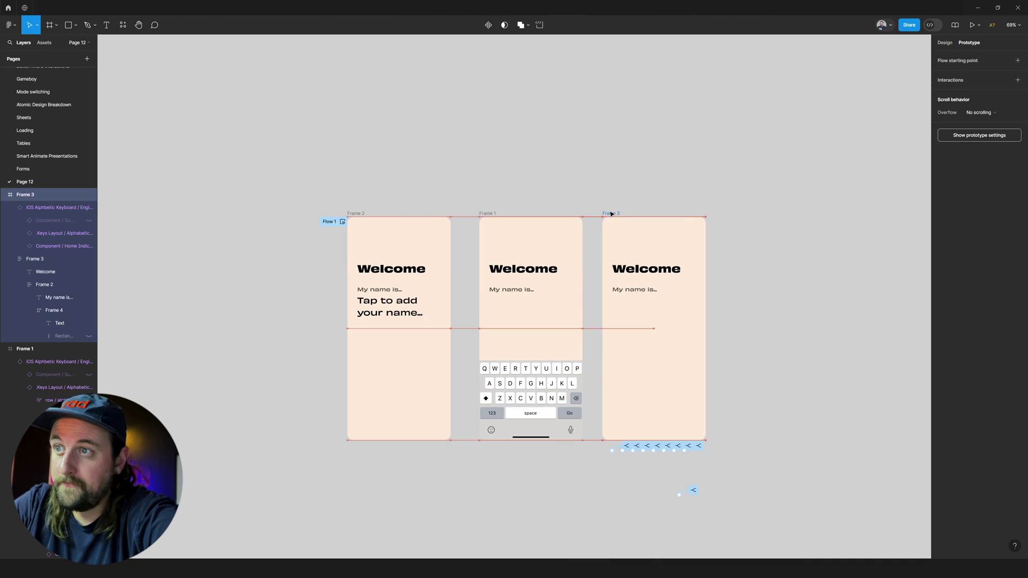
{"action": "left_click", "coordinate": [786, 344]}
{"action": "scroll", "coordinate": [798, 349], "scroll_direction": "right", "scroll_amount": 3}
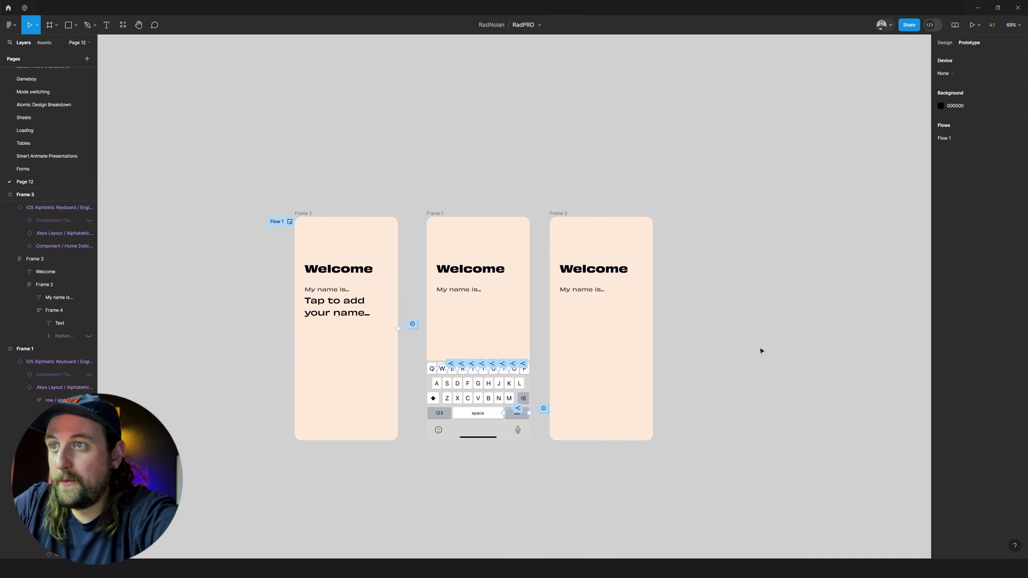
Add a click interaction with a Set variable action to the backspace key of Frame 1's keyboard
{"action": "scroll", "coordinate": [517, 410], "scroll_direction": "up", "scroll_amount": 4}
{"action": "triple_click", "coordinate": [537, 385]}
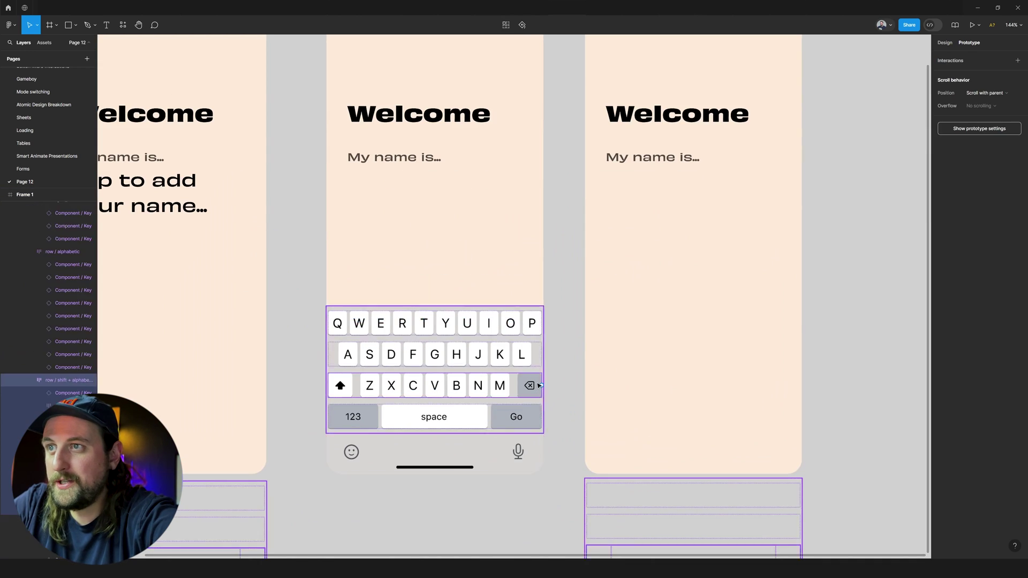
{"action": "double_click", "coordinate": [539, 385]}
{"action": "scroll", "coordinate": [539, 385], "scroll_direction": "down", "scroll_amount": 2}
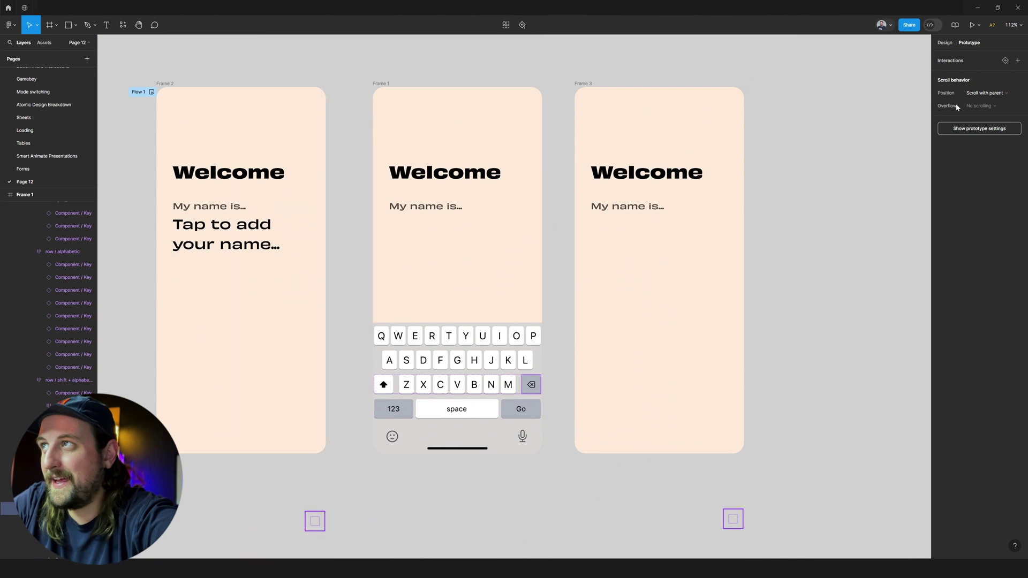
{"action": "left_click", "coordinate": [1018, 60]}
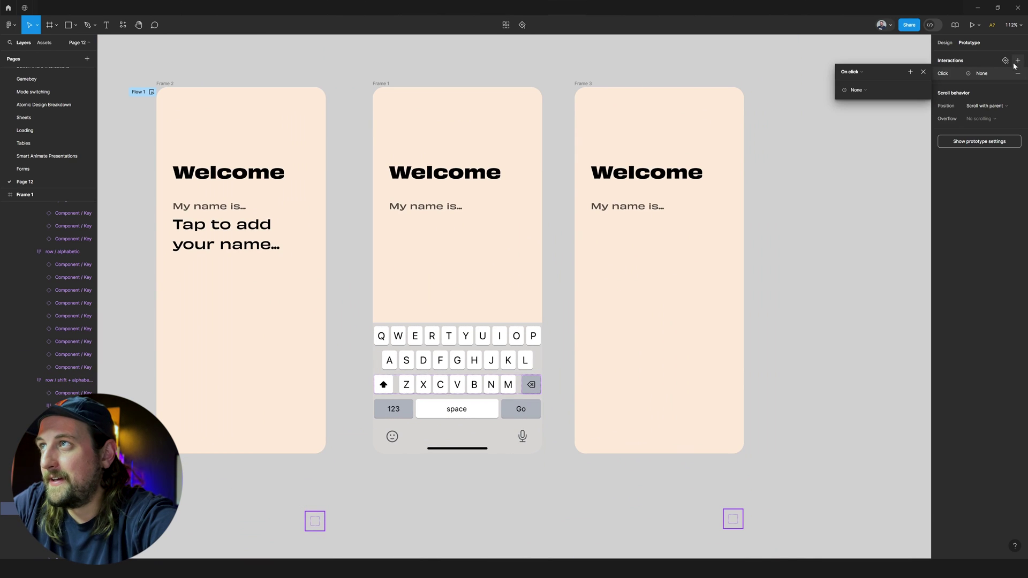
{"action": "left_click", "coordinate": [861, 91]}
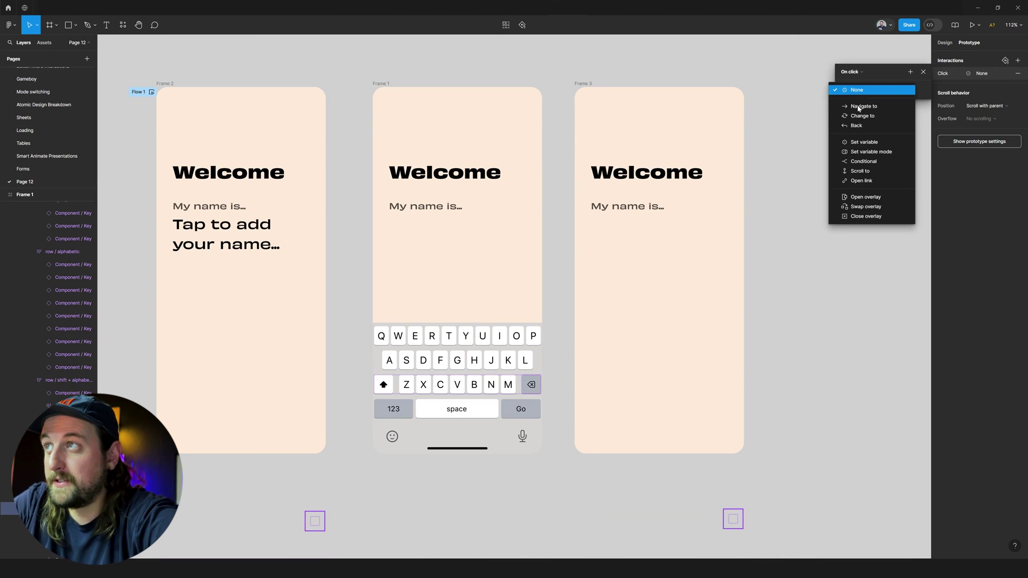
{"action": "left_click", "coordinate": [867, 143]}
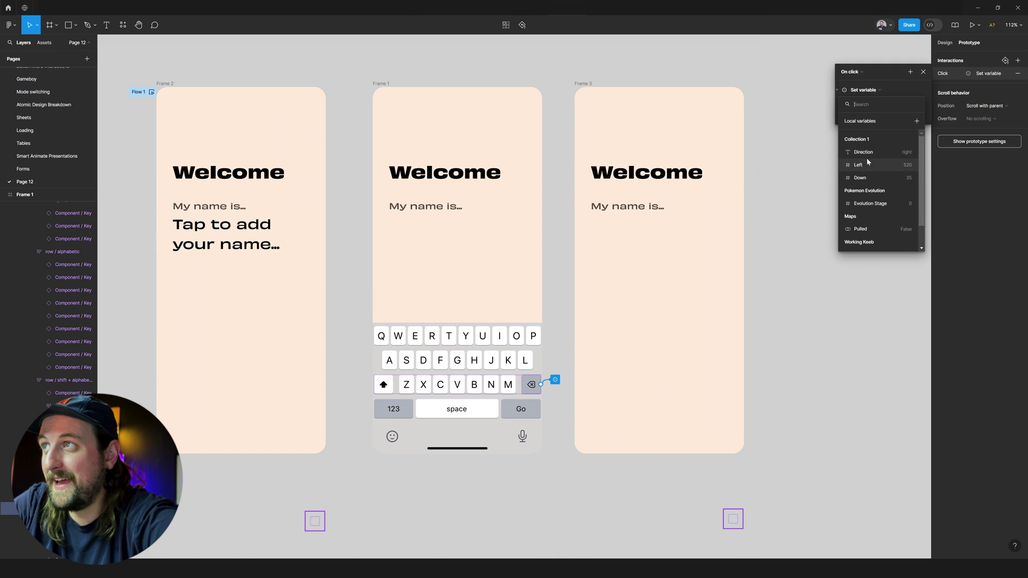
Set the Input variable to the expression Input in the backspace key's action, and try a minus operator after it
{"action": "type", "text": "in"}
{"action": "left_click", "coordinate": [871, 140]}
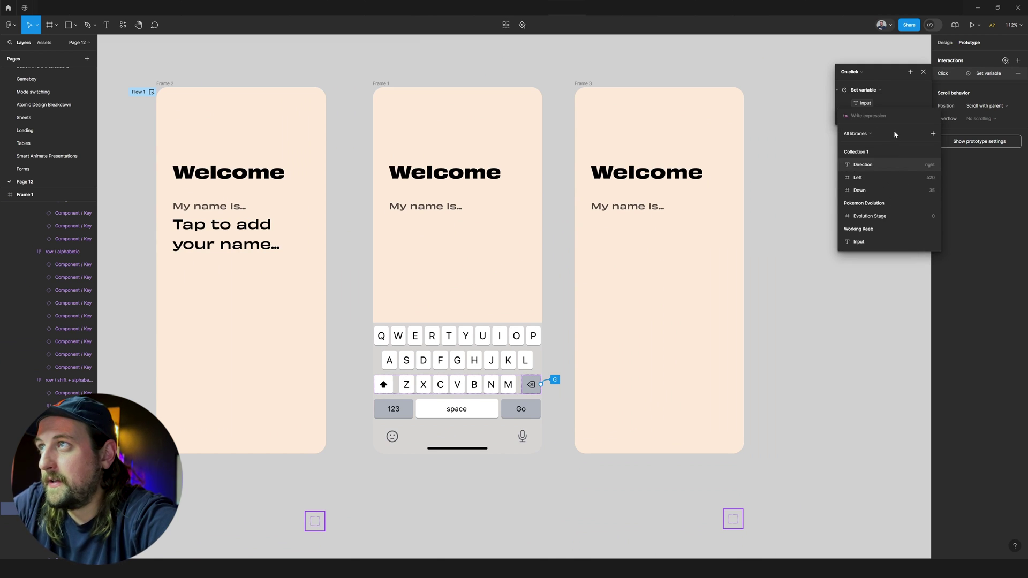
{"action": "type", "text": "inpu"}
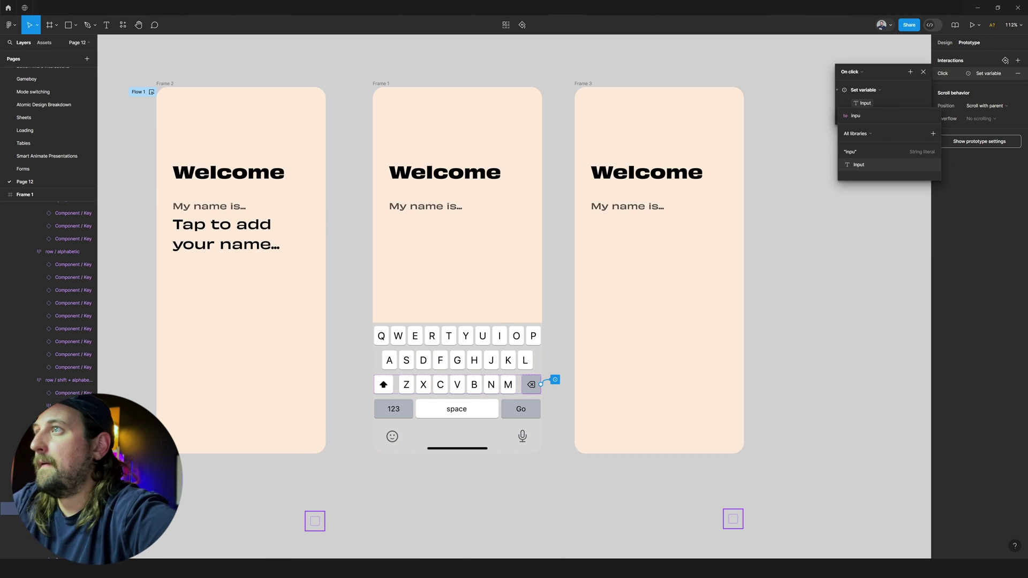
{"action": "key", "text": "Return"}
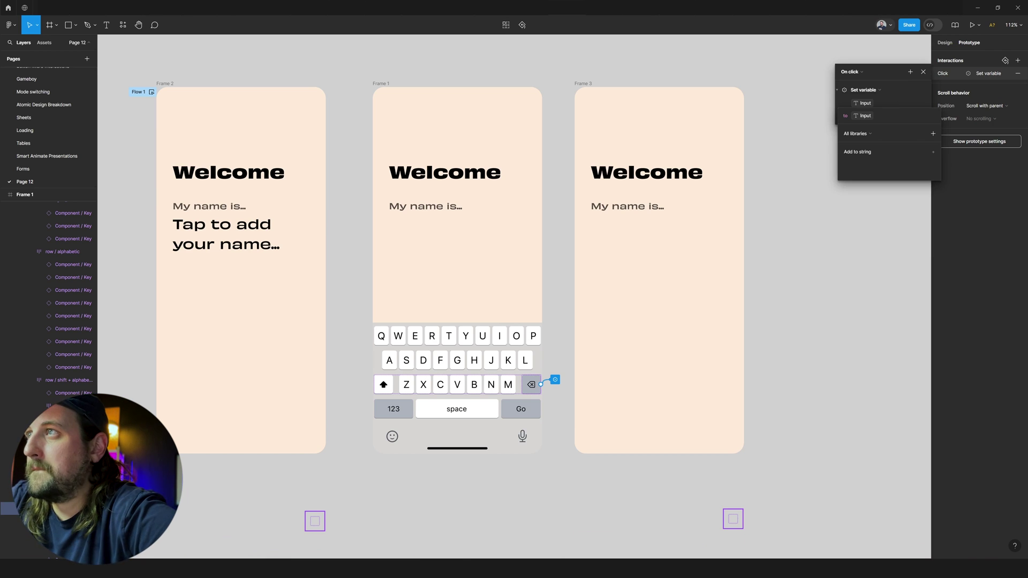
{"action": "type", "text": "-"}
{"action": "key", "text": "BackSpace"}
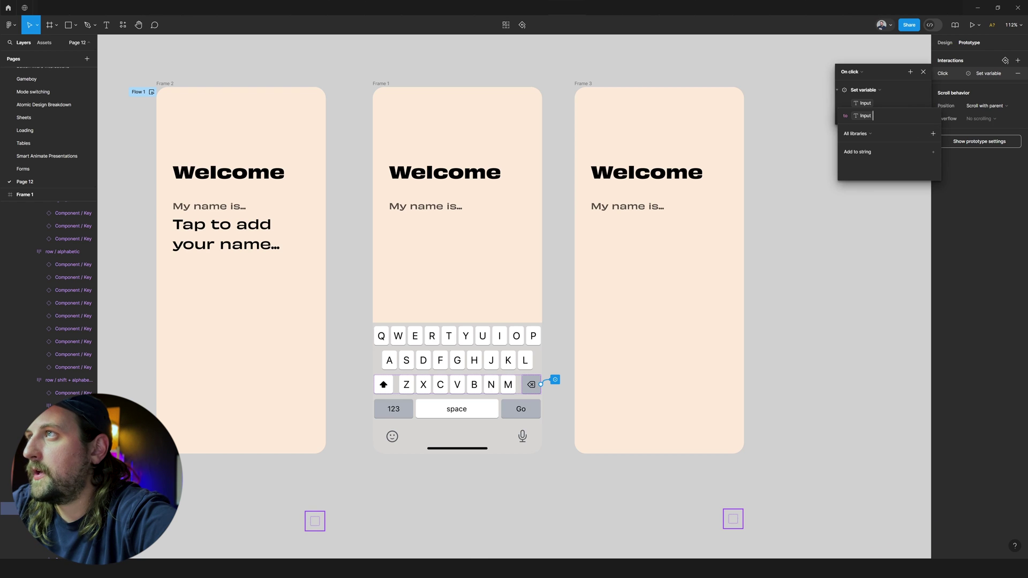
Place the backspace key's interaction dialog beside the keyboard and review the target and value of its Set variable action
{"action": "left_click", "coordinate": [899, 103]}
{"action": "left_click", "coordinate": [869, 73]}
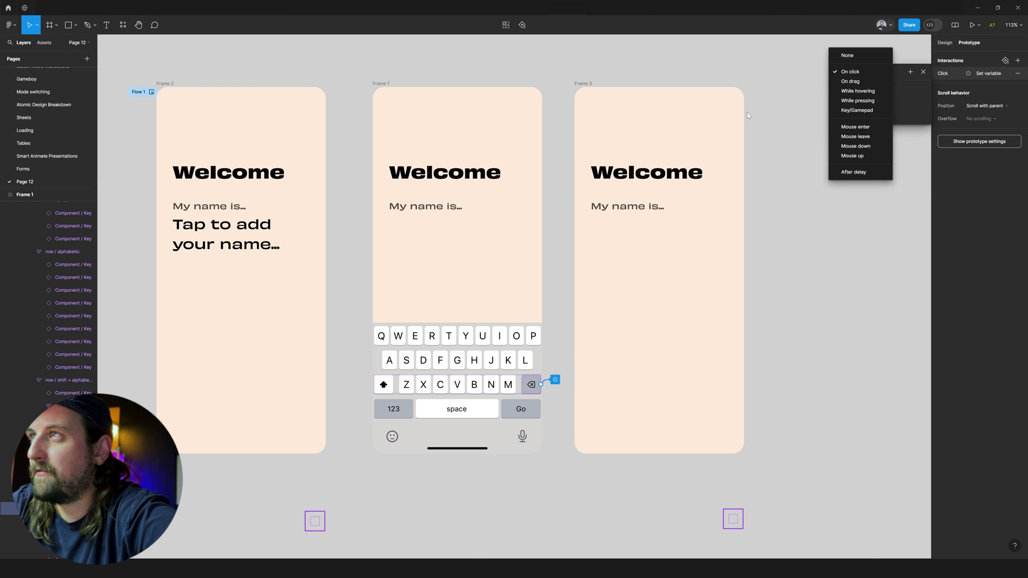
{"action": "left_click", "coordinate": [870, 74]}
{"action": "left_click_drag", "start_coordinate": [870, 73], "coordinate": [585, 268]}
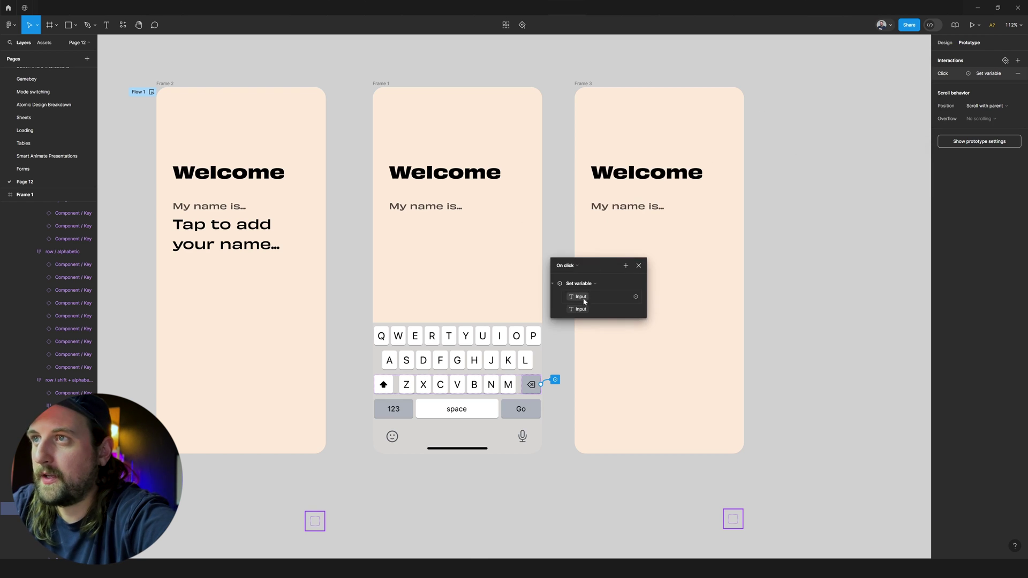
{"action": "left_click", "coordinate": [557, 286]}
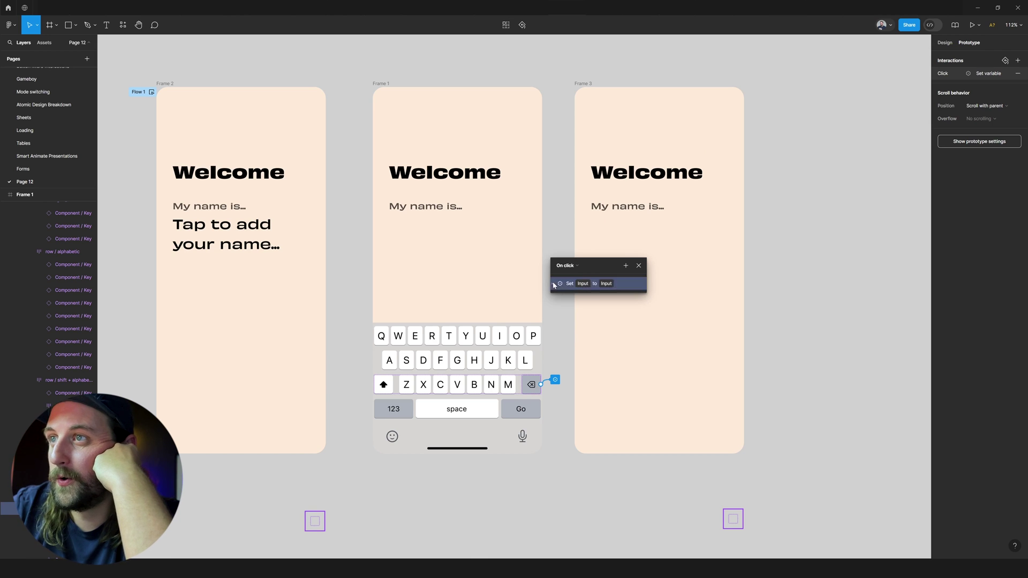
{"action": "left_click", "coordinate": [563, 284]}
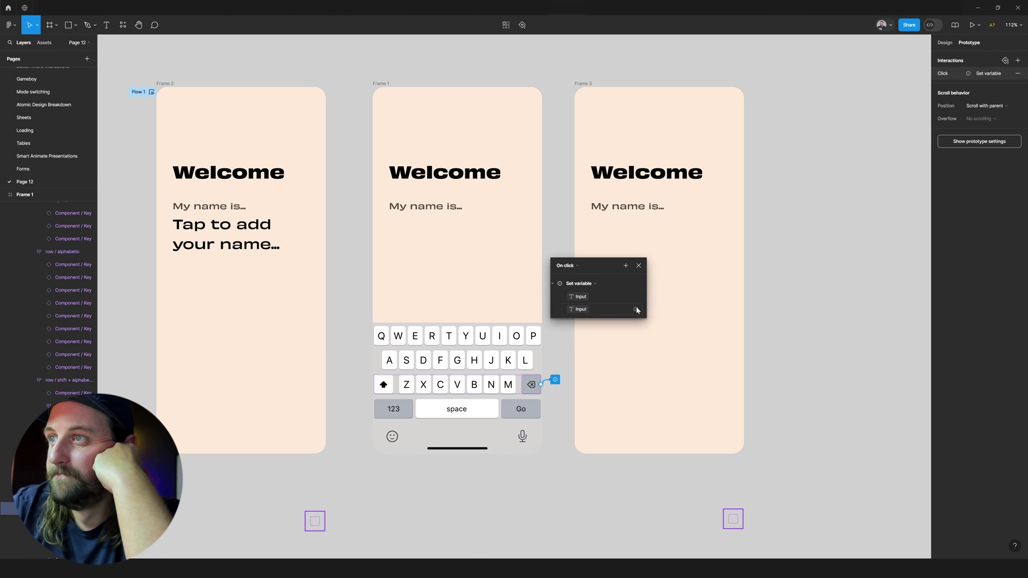
{"action": "left_click", "coordinate": [580, 309]}
{"action": "left_click", "coordinate": [557, 294]}
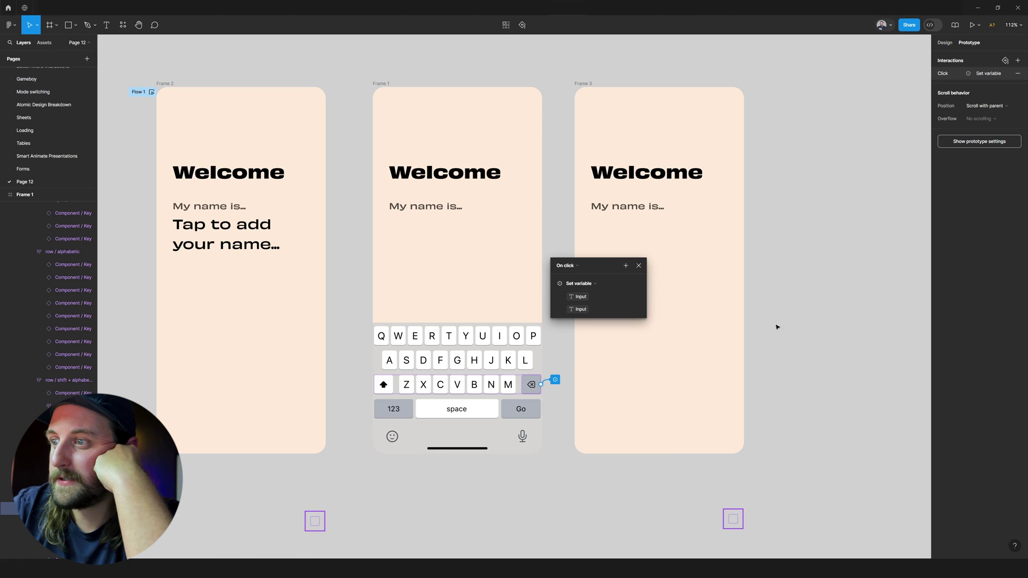
Duplicate the Input variable in the Working Keeb collection and name the copy "Previous input"
{"action": "left_click", "coordinate": [842, 262]}
{"action": "left_click", "coordinate": [945, 43]}
{"action": "left_click", "coordinate": [963, 92]}
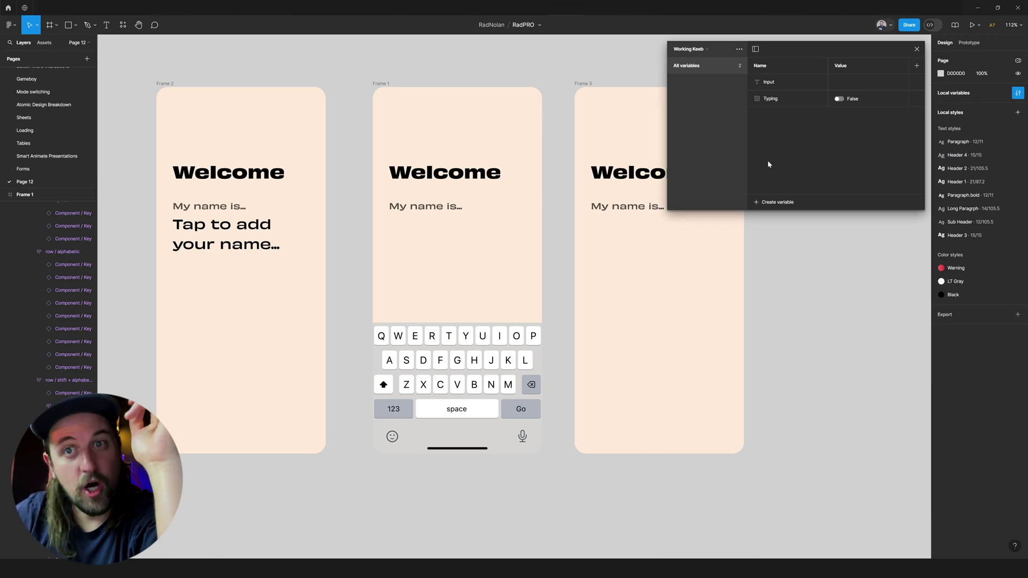
{"action": "right_click", "coordinate": [782, 82]}
{"action": "left_click", "coordinate": [798, 108]}
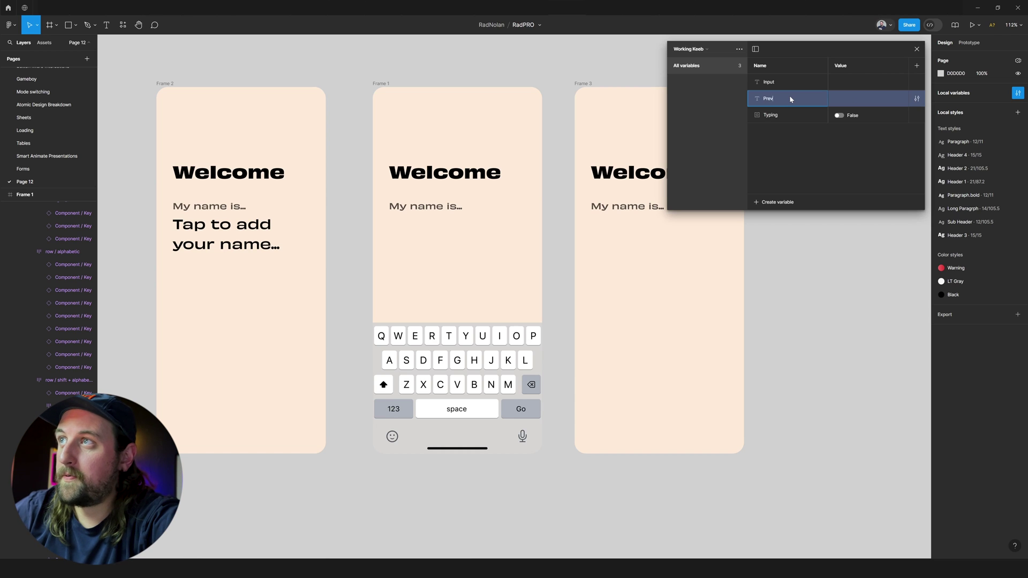
{"action": "type", "text": "input"}
{"action": "key", "text": "Return"}
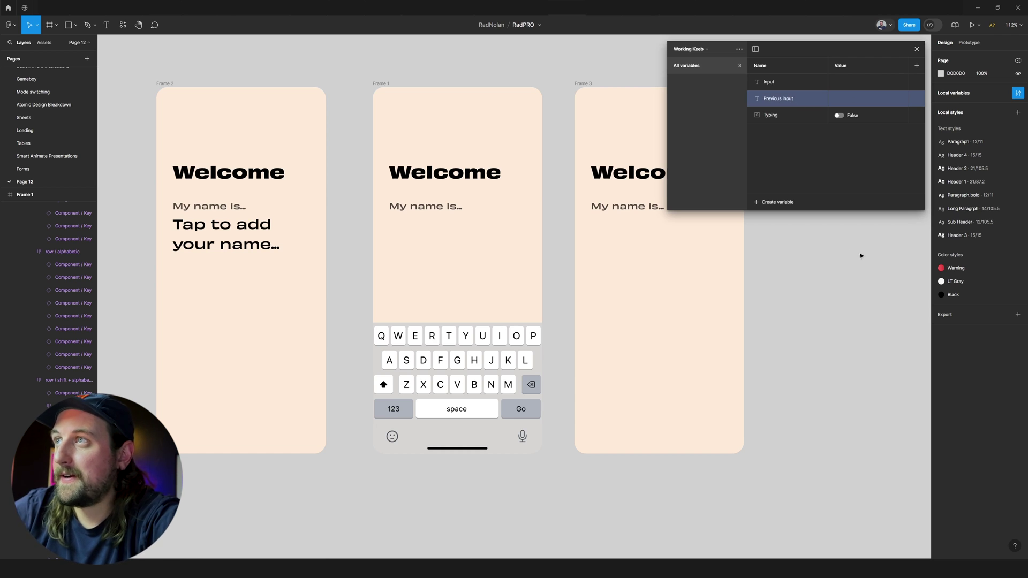
{"action": "left_click", "coordinate": [867, 82]}
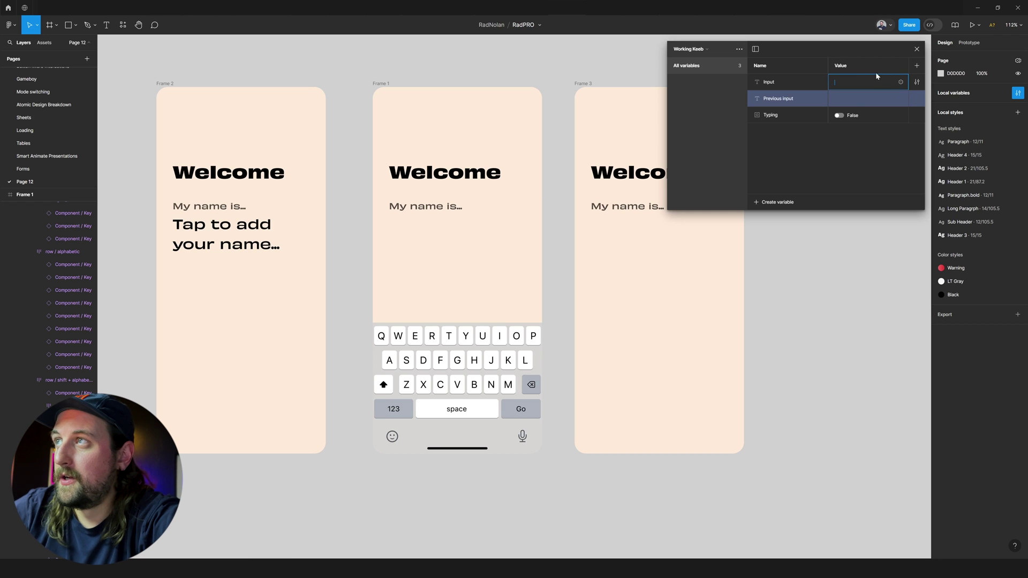
{"action": "left_click", "coordinate": [917, 48]}
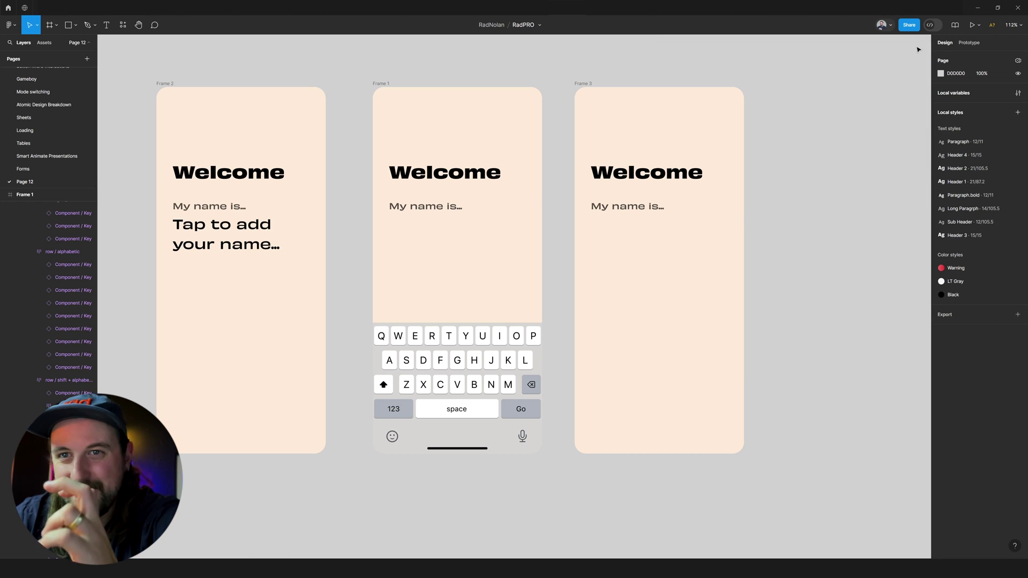
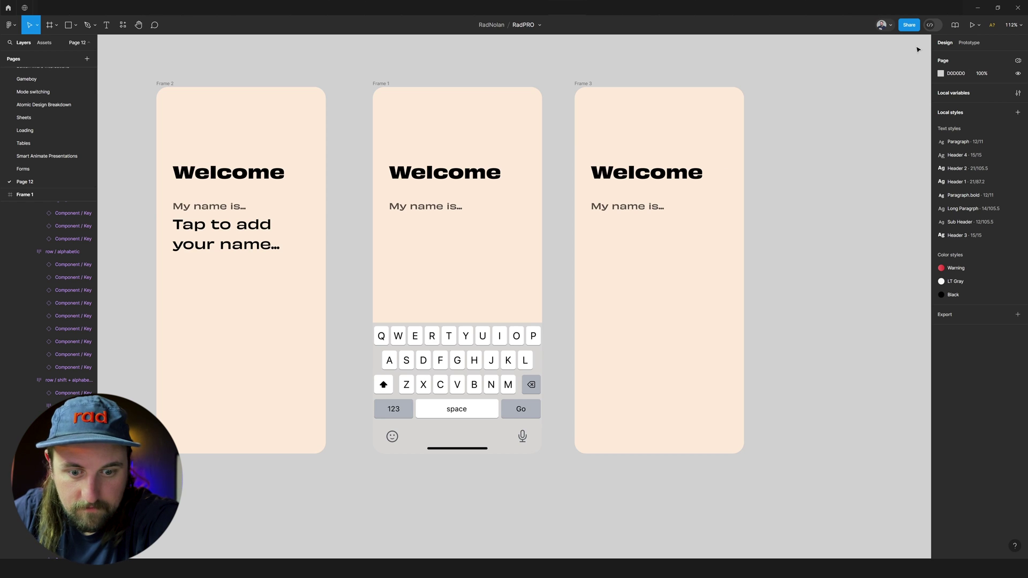
Delete the Previous input variable from the Working Keeb collection
{"action": "left_click", "coordinate": [985, 92]}
{"action": "right_click", "coordinate": [845, 95]}
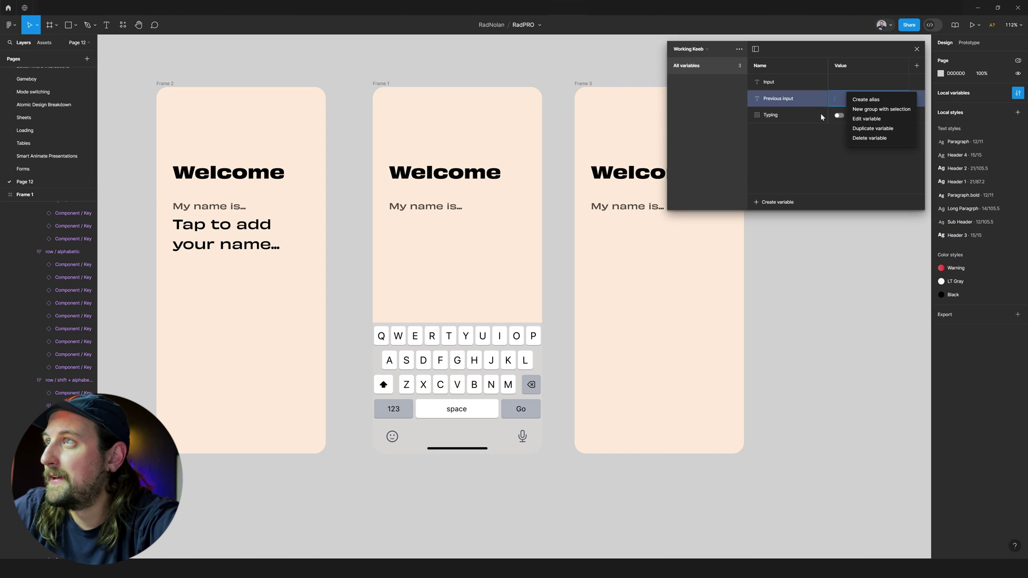
{"action": "left_click", "coordinate": [870, 138]}
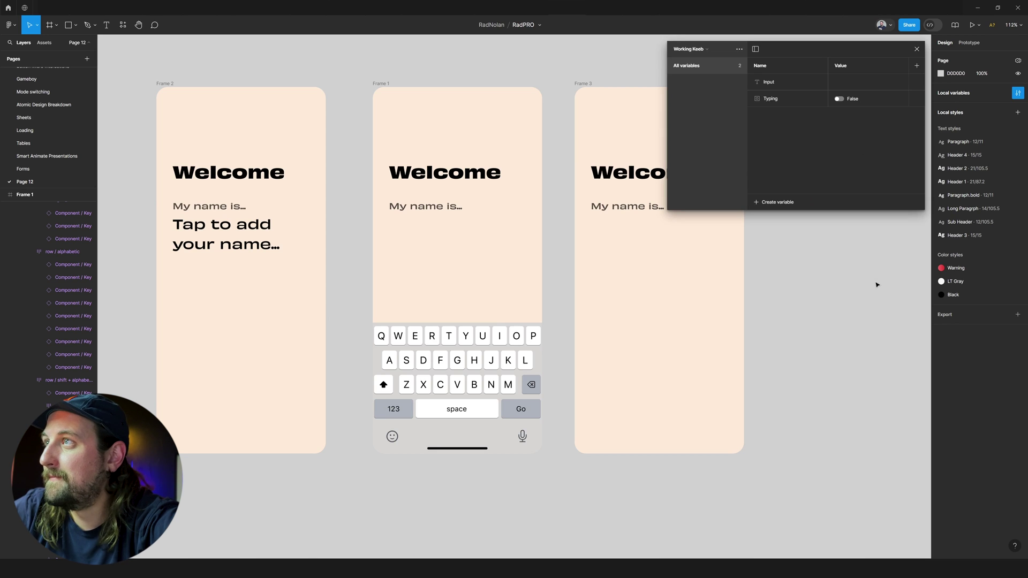
{"action": "left_click", "coordinate": [916, 49]}
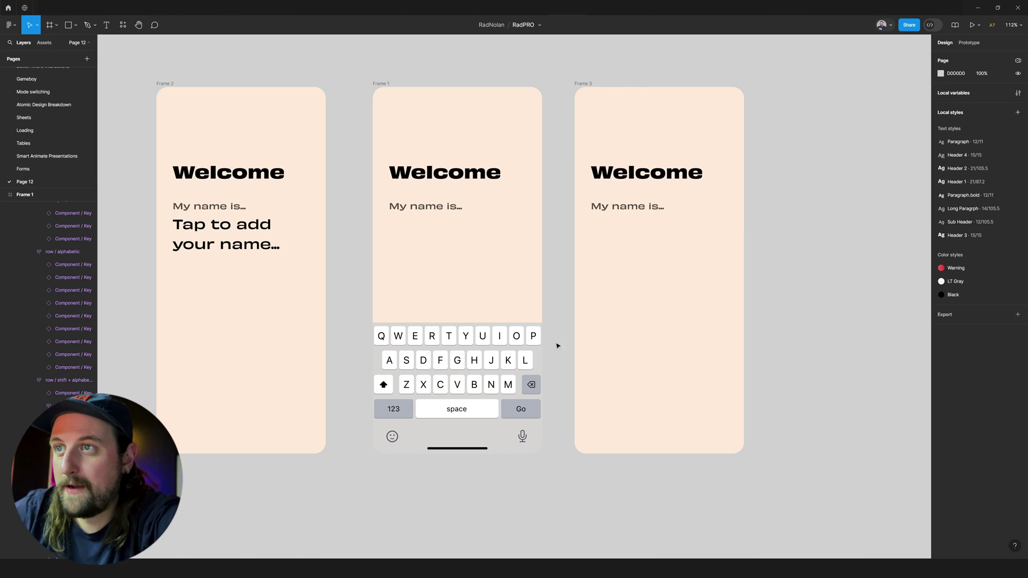
{"action": "left_click", "coordinate": [527, 346]}
{"action": "left_click", "coordinate": [558, 339]}
{"action": "double_click", "coordinate": [500, 343]}
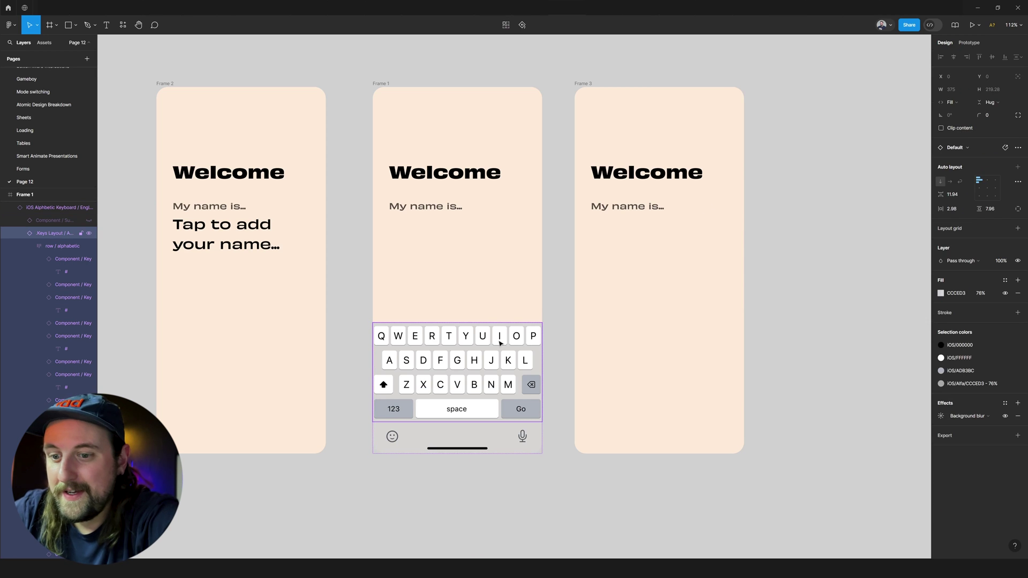
{"action": "left_click", "coordinate": [569, 340]}
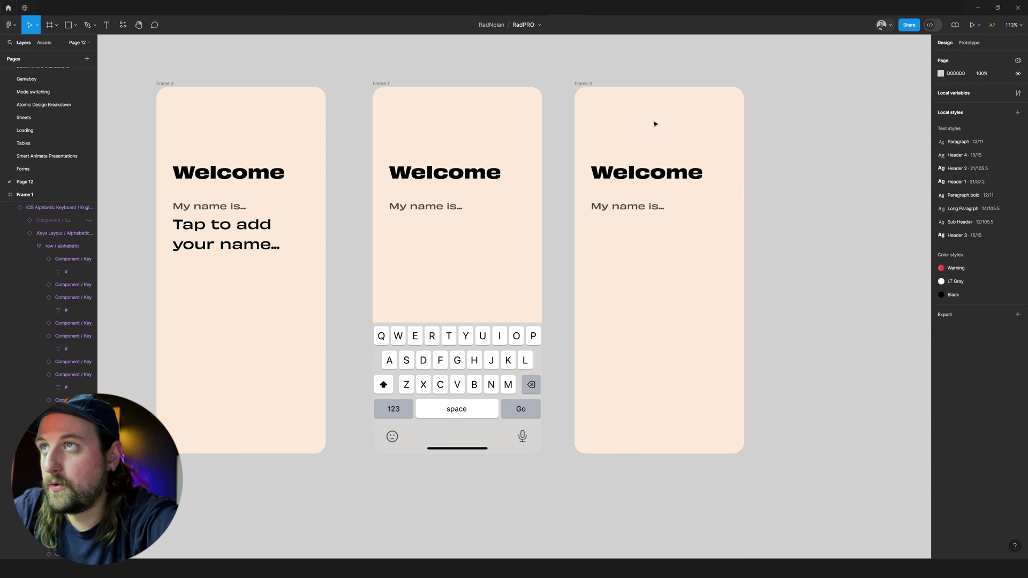
Preview the prototype, enter "rtyu" with its on-screen keyboard, finish with the Go key and close the preview
{"action": "left_click", "coordinate": [589, 85]}
{"action": "key", "text": "shift+space"}
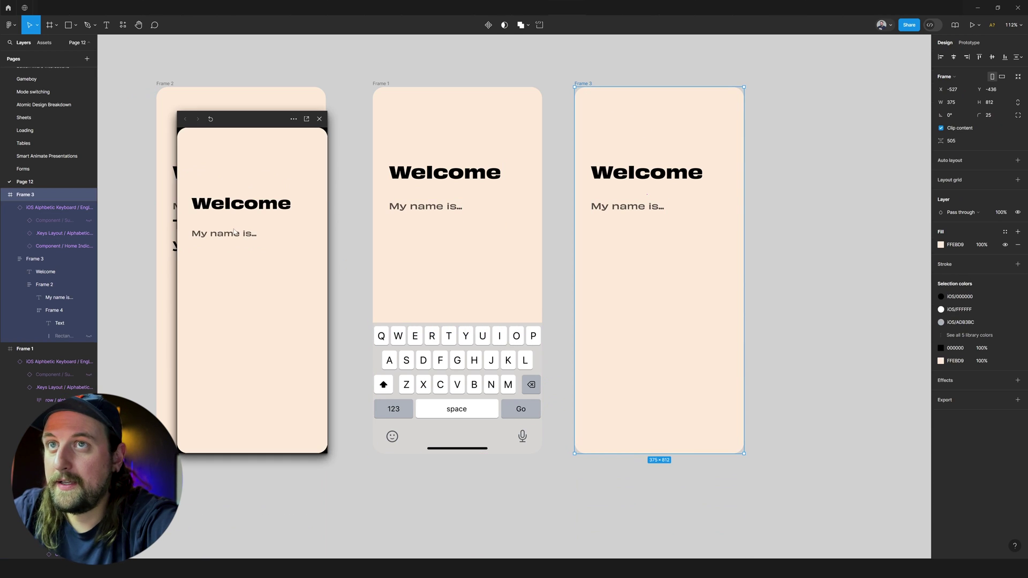
{"action": "left_click", "coordinate": [481, 330]}
{"action": "left_click", "coordinate": [226, 364]}
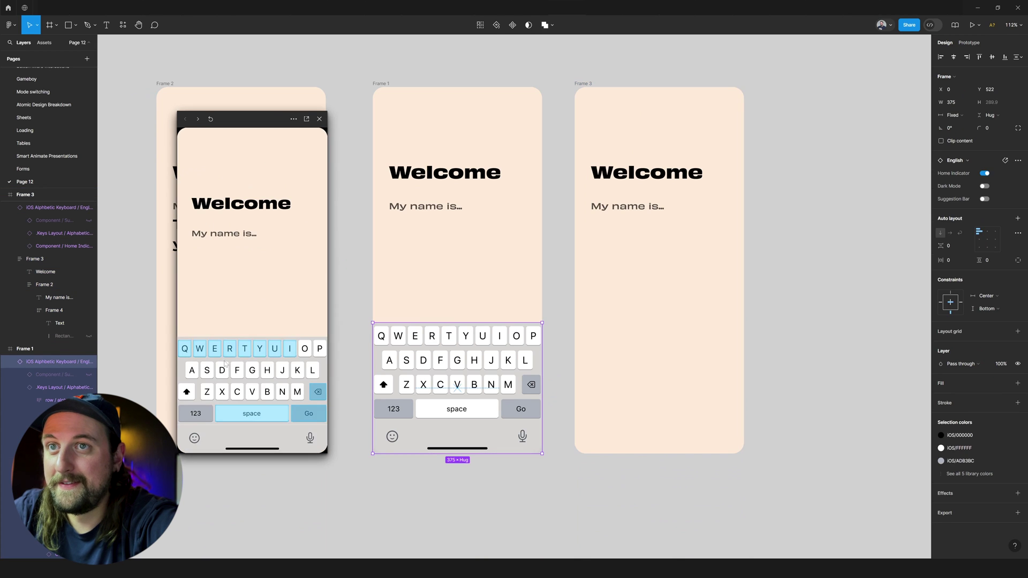
{"action": "type", "text": "rtyu"}
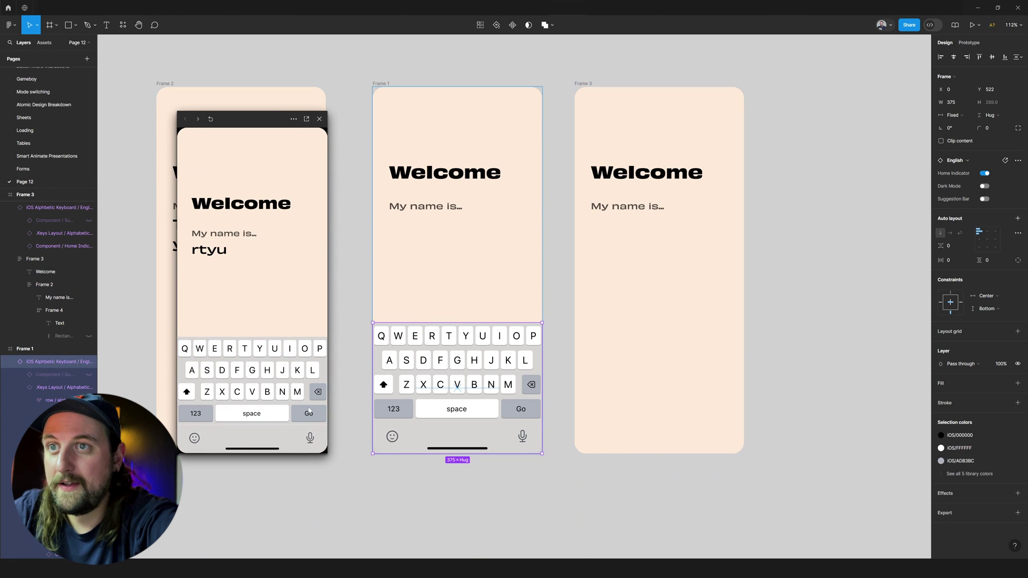
{"action": "left_click", "coordinate": [309, 411]}
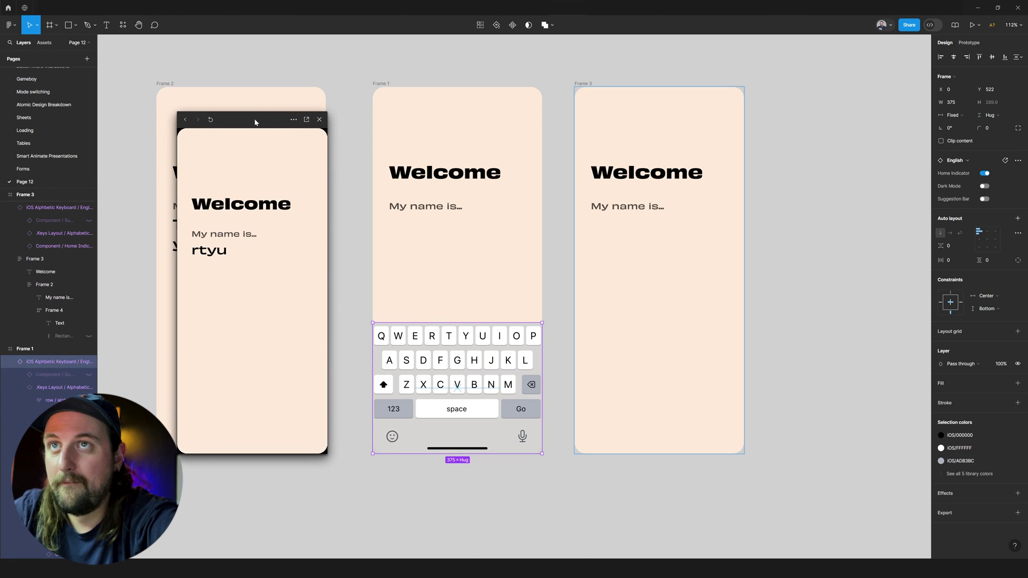
{"action": "left_click_drag", "start_coordinate": [255, 122], "coordinate": [303, 113]}
{"action": "left_click", "coordinate": [367, 110]}
Delete the backspace key's interaction from the keyboard in Frame 1
{"action": "scroll", "coordinate": [552, 214], "scroll_direction": "left", "scroll_amount": 1}
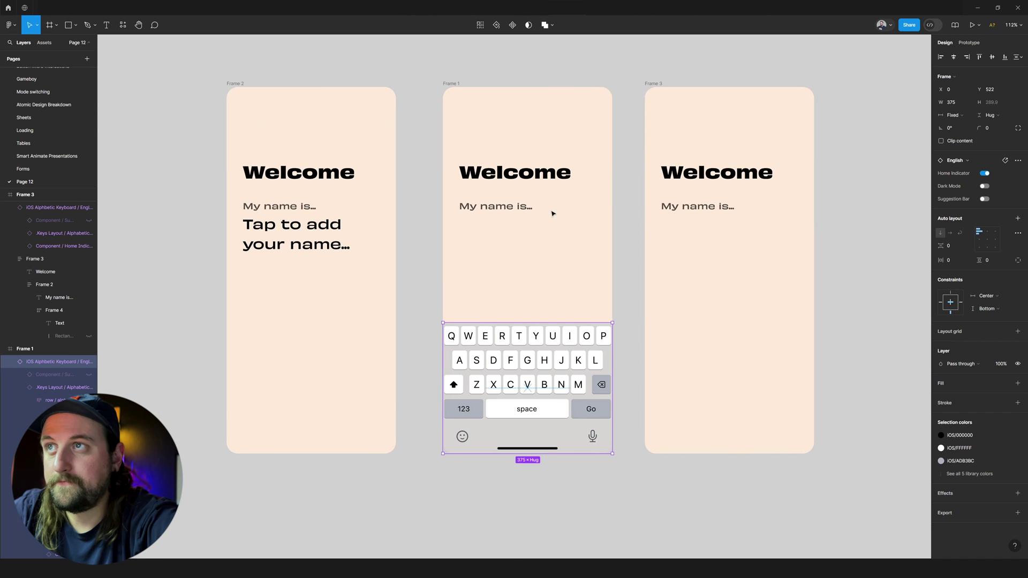
{"action": "scroll", "coordinate": [552, 214], "scroll_direction": "right", "scroll_amount": 1}
{"action": "scroll", "coordinate": [551, 214], "scroll_direction": "left", "scroll_amount": 1}
{"action": "scroll", "coordinate": [551, 214], "scroll_direction": "right", "scroll_amount": 1}
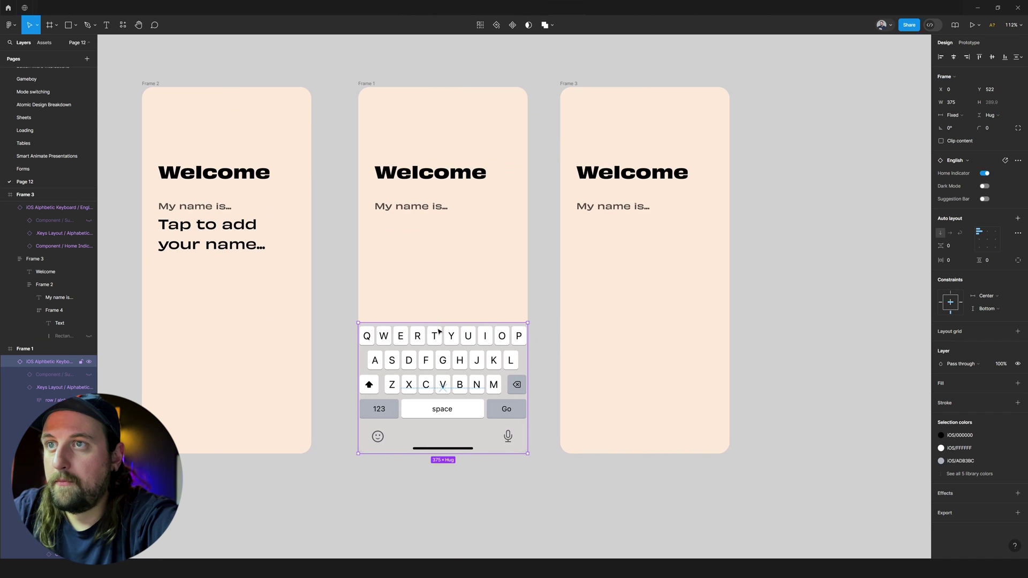
{"action": "key", "text": "shift+e"}
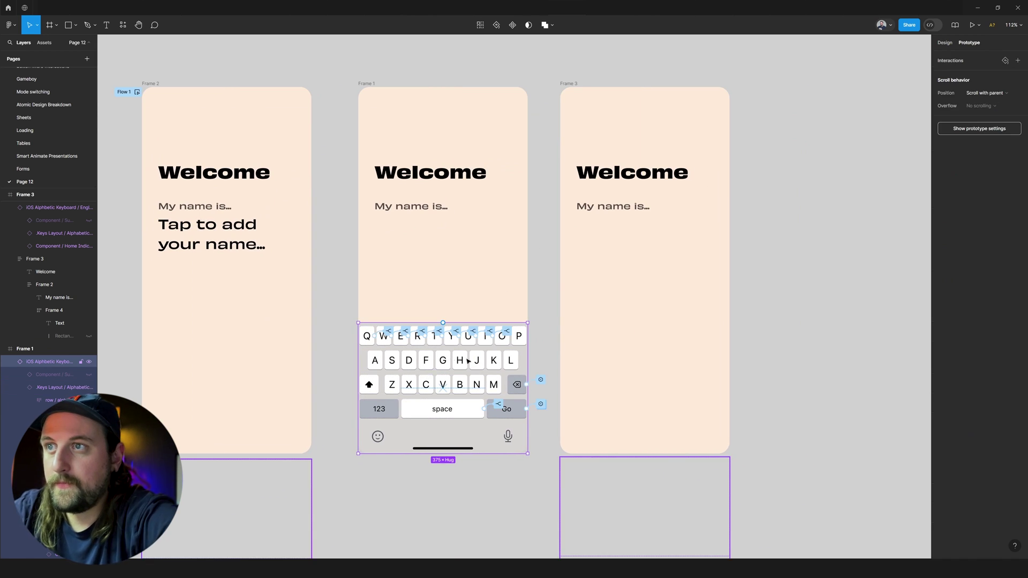
{"action": "left_click", "coordinate": [541, 382]}
{"action": "key", "text": "Delete"}
Copy the T key's conditional click interaction onto the N key in Frame 1
{"action": "left_click", "coordinate": [453, 341]}
{"action": "double_click", "coordinate": [452, 336]}
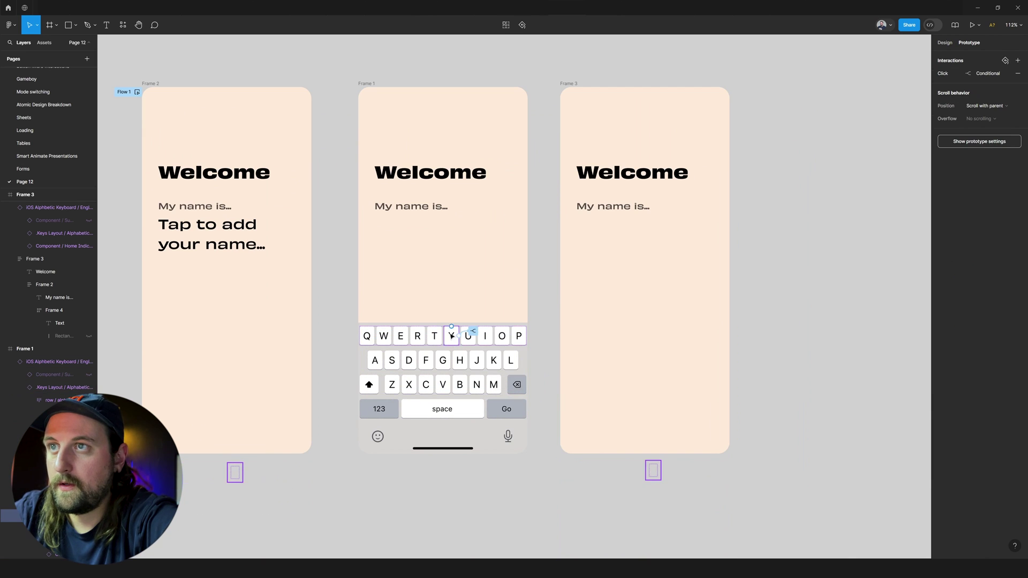
{"action": "left_click", "coordinate": [456, 331]}
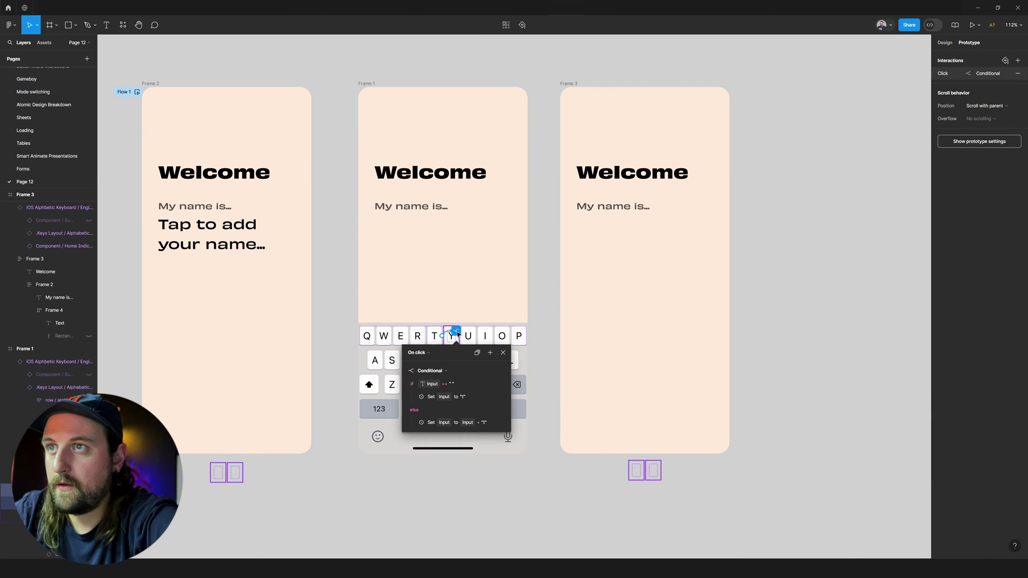
{"action": "left_click", "coordinate": [554, 369]}
{"action": "left_click", "coordinate": [469, 381], "text": "ctrl"}
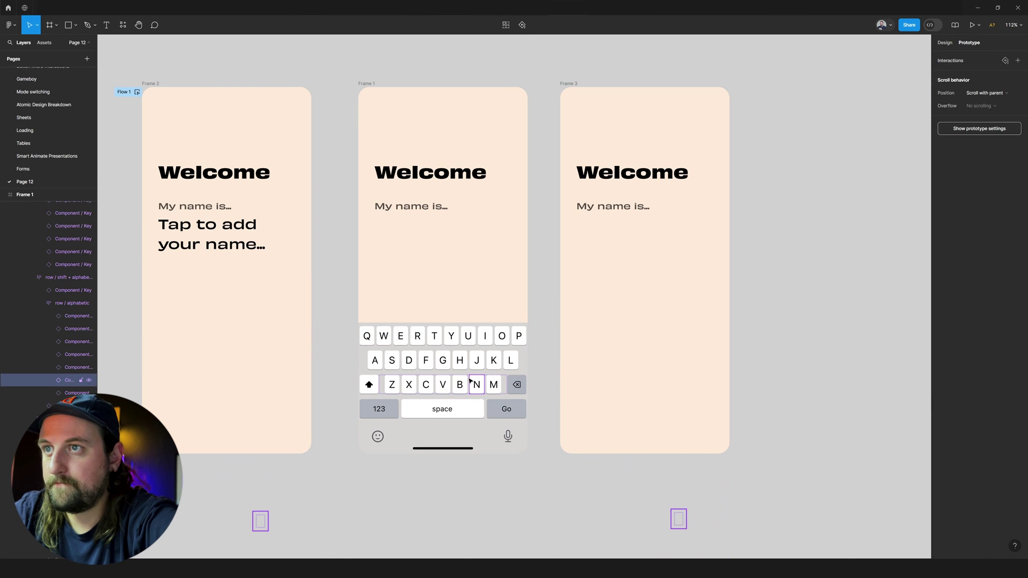
{"action": "left_click", "coordinate": [493, 385], "text": "ctrl"}
Set the Input variable to "n" in the if branch of the N key's conditional
{"action": "left_click", "coordinate": [498, 380]}
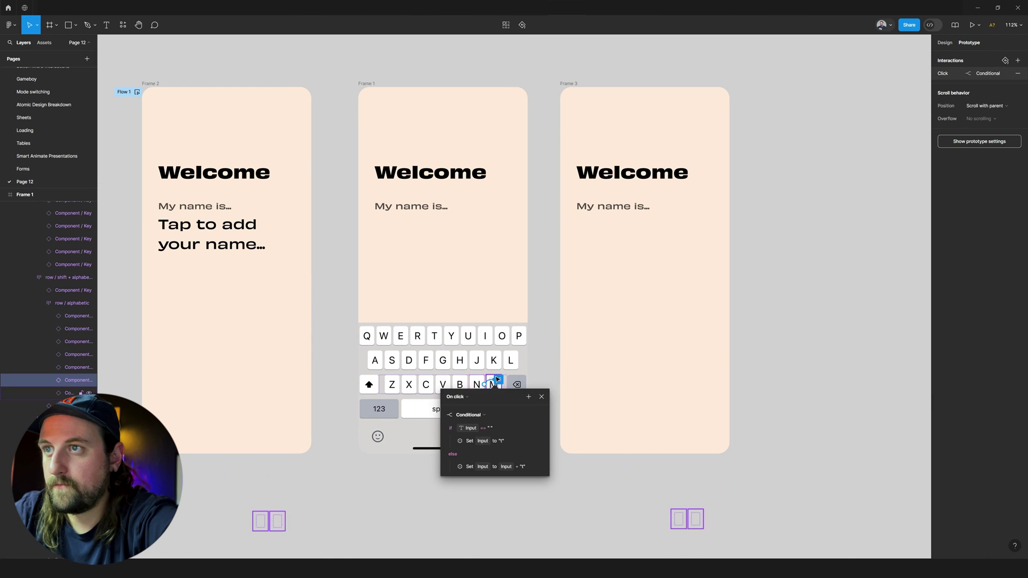
{"action": "left_click", "coordinate": [451, 442]}
{"action": "left_click", "coordinate": [460, 466]}
{"action": "type", "text": "n"}
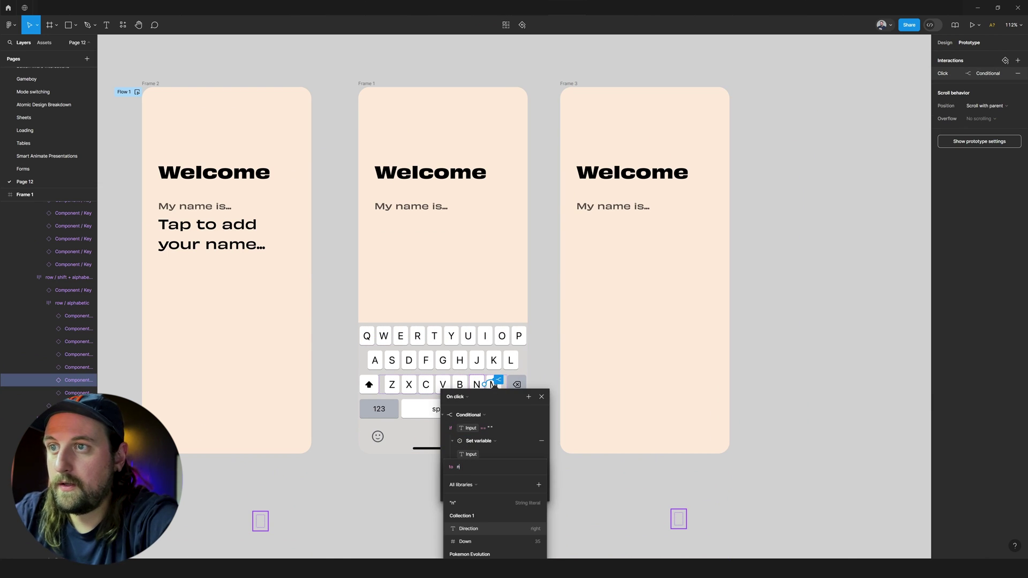
{"action": "left_click", "coordinate": [448, 505]}
{"action": "key", "text": "Return"}
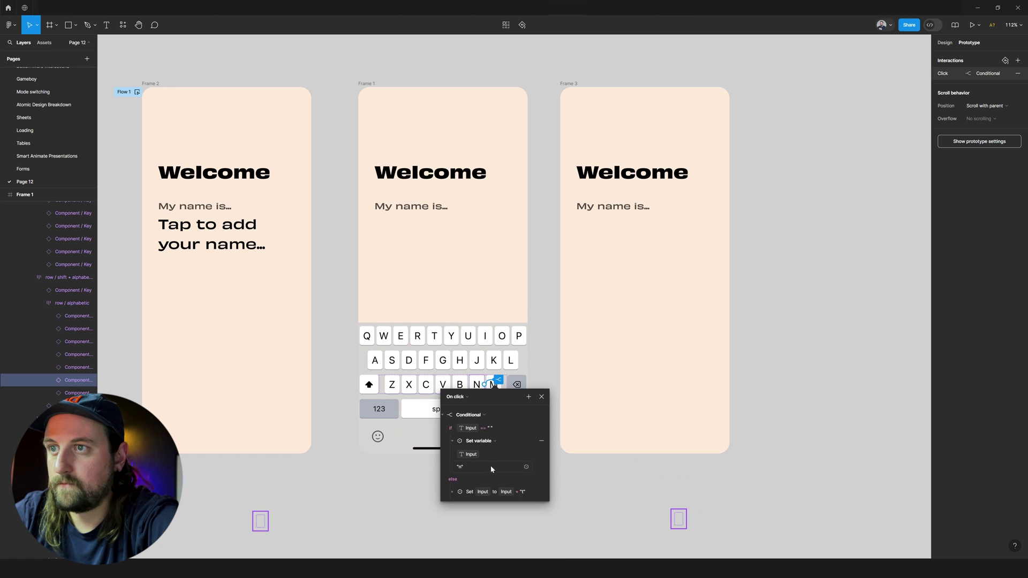
Set the Input variable to Input + "n" in the else branch of the N key's conditional
{"action": "left_click", "coordinate": [462, 493]}
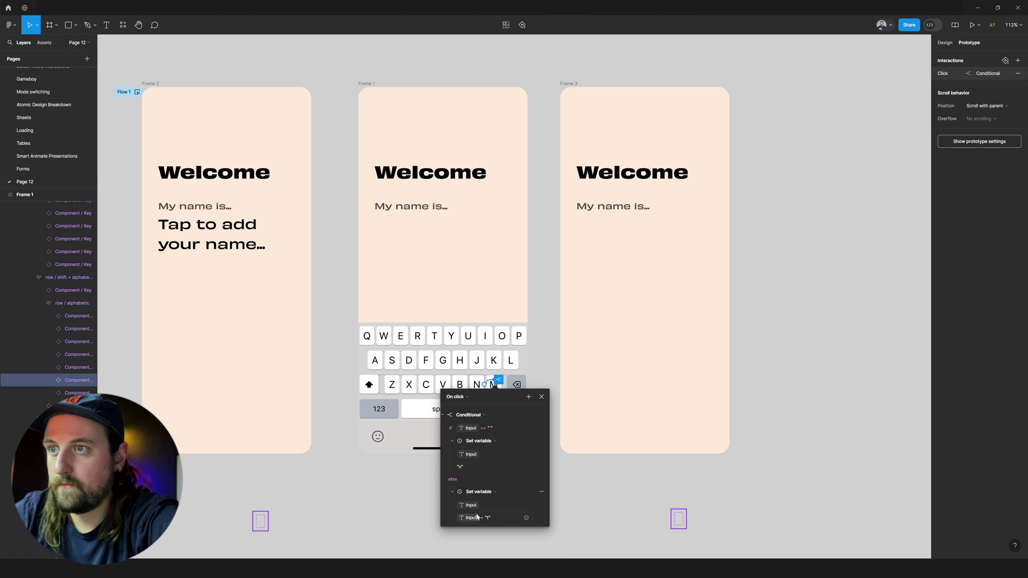
{"action": "left_click", "coordinate": [476, 517]}
{"action": "key", "text": "BackSpace"}
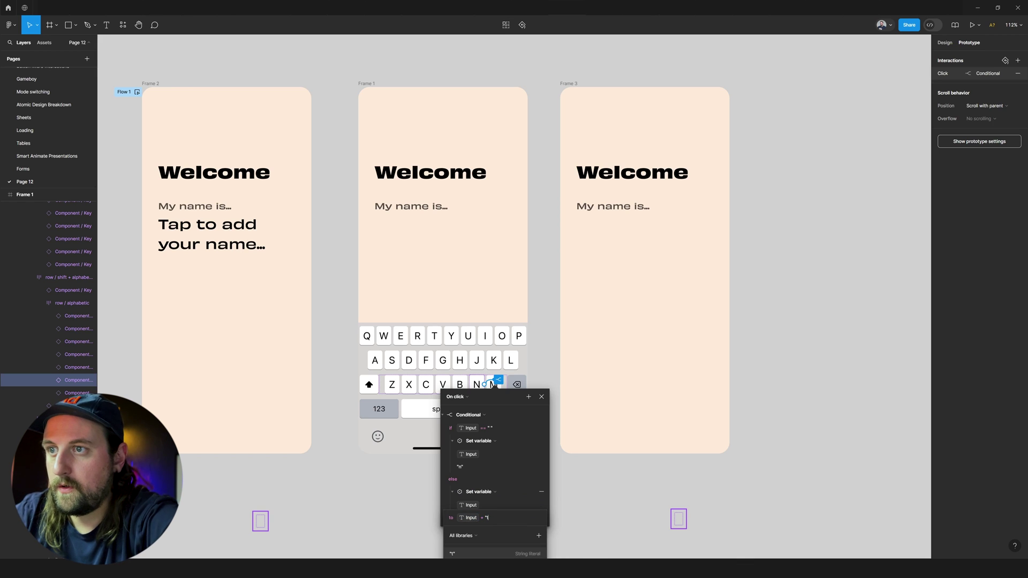
{"action": "type", "text": "mn"}
{"action": "key", "text": "BackSpace"}
{"action": "key", "text": "BackSpace"}
{"action": "key", "text": "BackSpace"}
{"action": "type", "text": "n"}
{"action": "key", "text": "Return"}
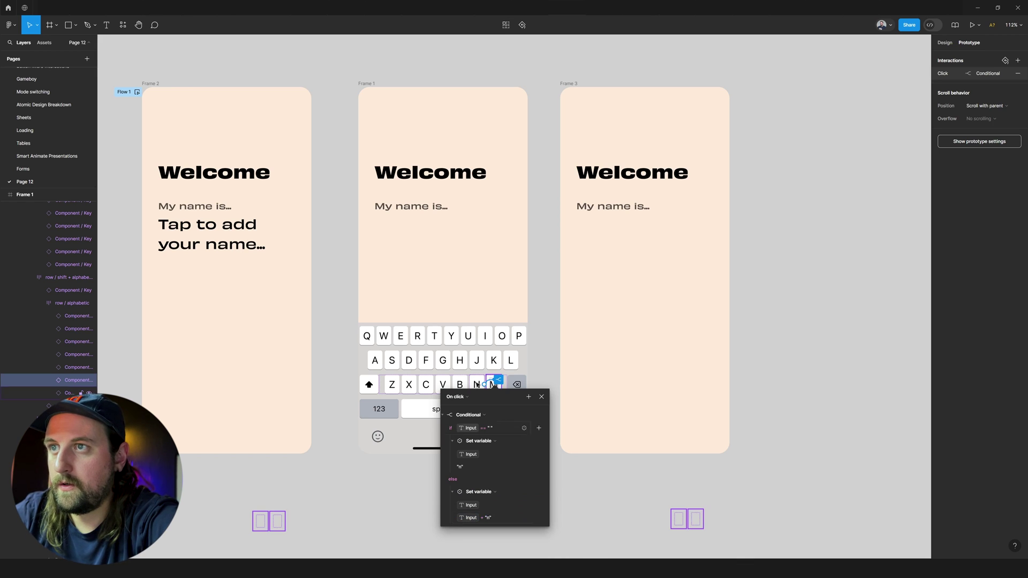
Paste the copied conditional interaction onto the O key in Frame 1
{"action": "left_click", "coordinate": [503, 343]}
{"action": "left_click", "coordinate": [507, 347]}
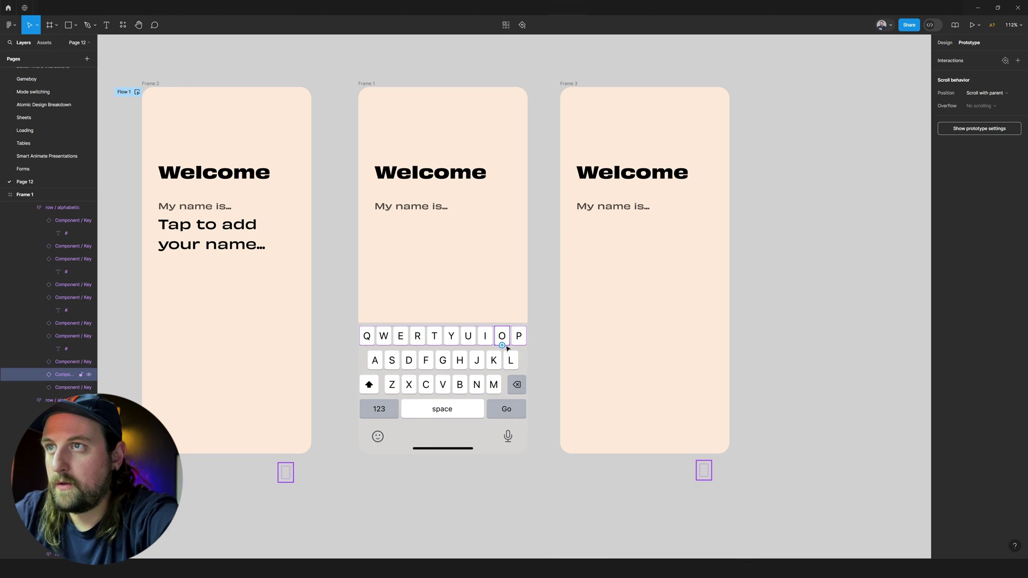
{"action": "key", "text": "ctrl+v"}
{"action": "left_click", "coordinate": [534, 332]}
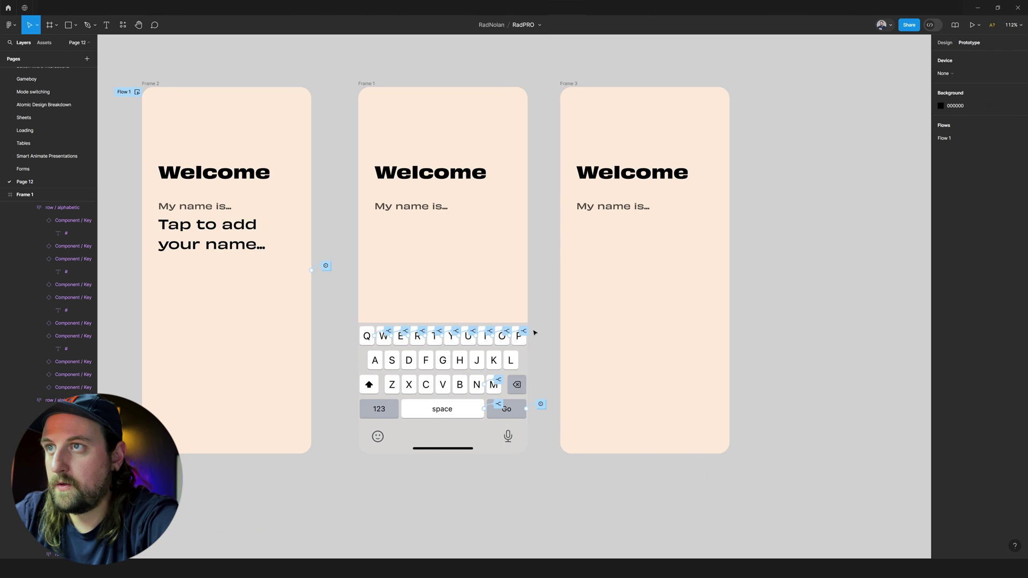
Set the Input variable to Input + "o" in the else branch of the O key's conditional
{"action": "left_click", "coordinate": [525, 334]}
{"action": "left_click", "coordinate": [525, 332]}
{"action": "left_click", "coordinate": [482, 424]}
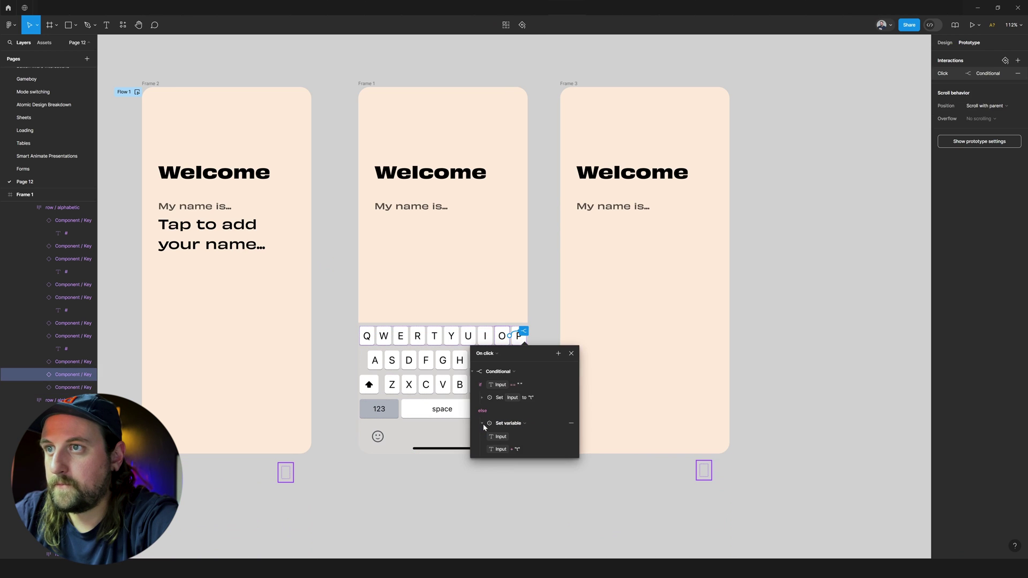
{"action": "left_click", "coordinate": [515, 450]}
{"action": "left_click", "coordinate": [518, 449]}
{"action": "key", "text": "BackSpace"}
{"action": "type", "text": "o"}
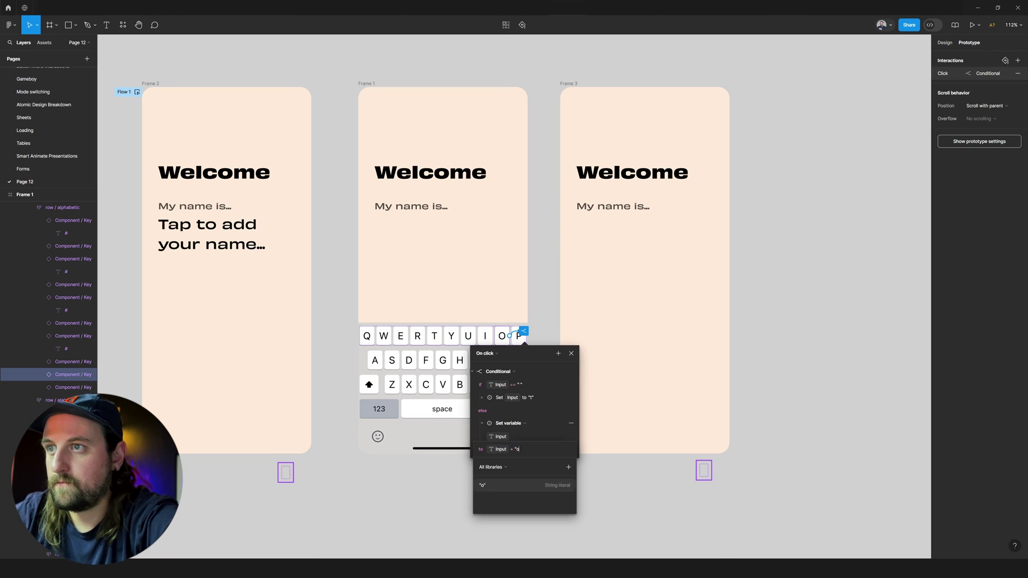
{"action": "key", "text": "Return"}
{"action": "left_click", "coordinate": [532, 305]}
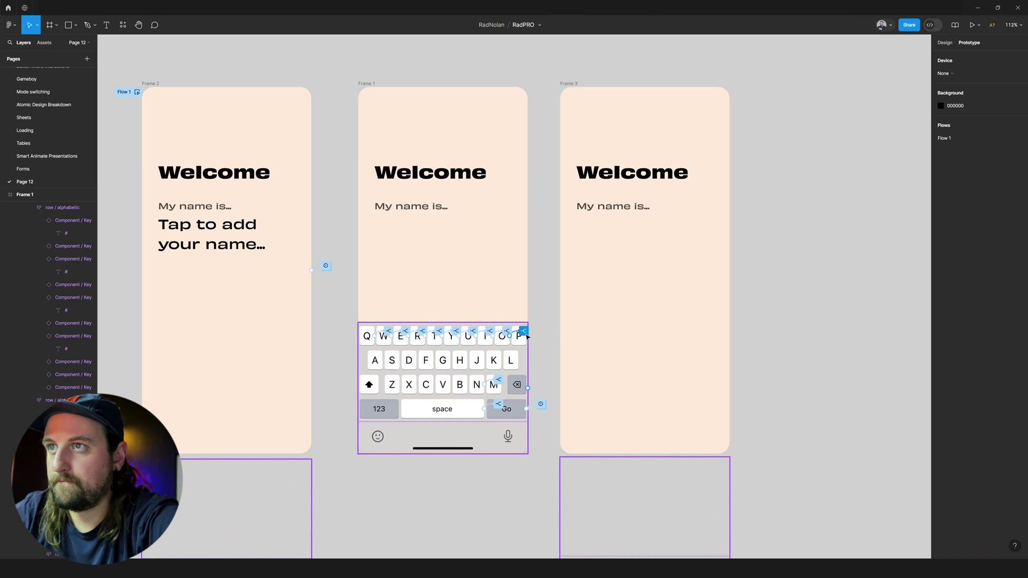
Paste the conditional interaction onto the L key and set Input to "l" in its if branch
{"action": "left_click", "coordinate": [511, 365]}
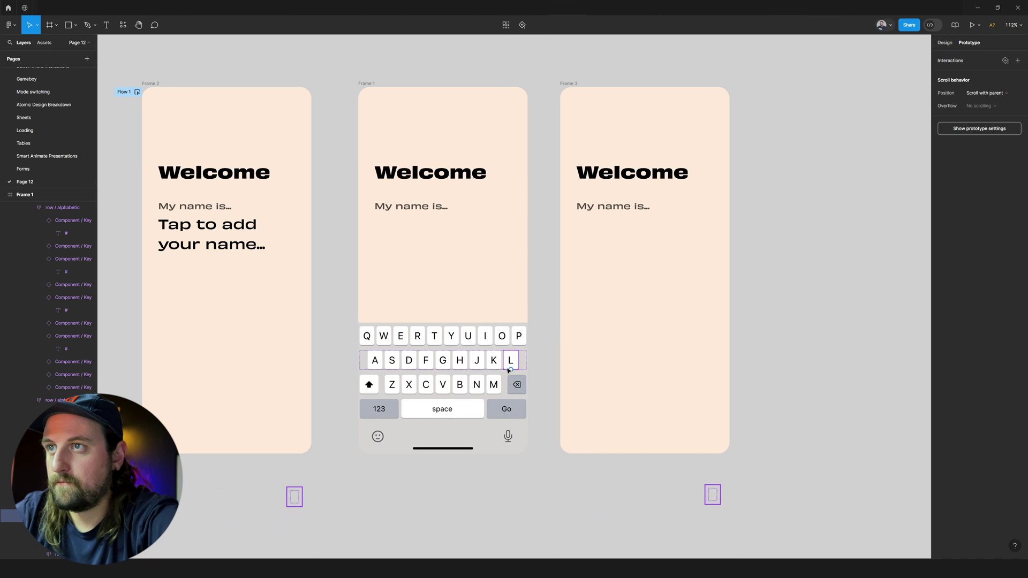
{"action": "left_click", "coordinate": [535, 356]}
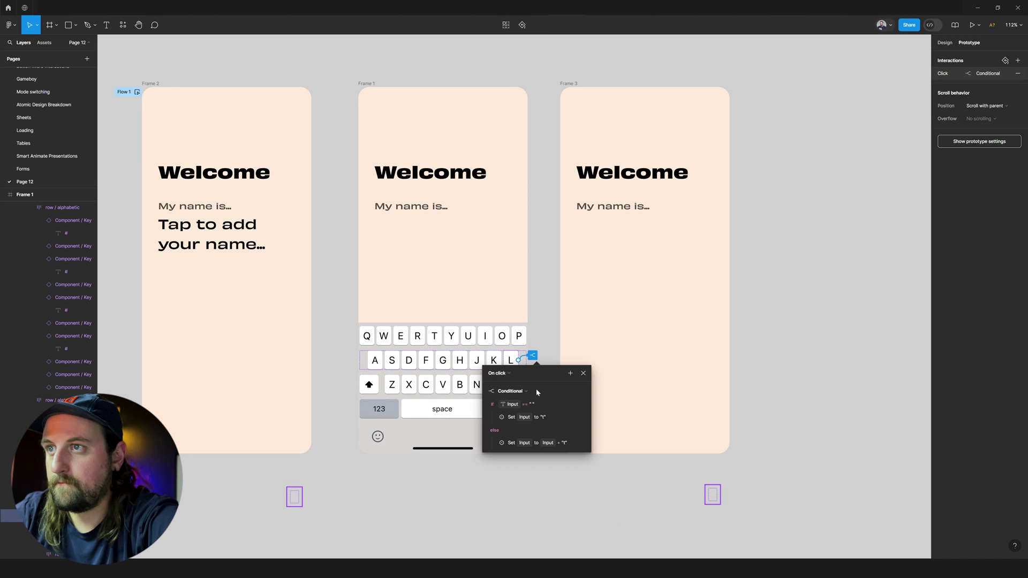
{"action": "left_click", "coordinate": [494, 417]}
{"action": "left_click", "coordinate": [516, 435]}
{"action": "left_click", "coordinate": [529, 425]}
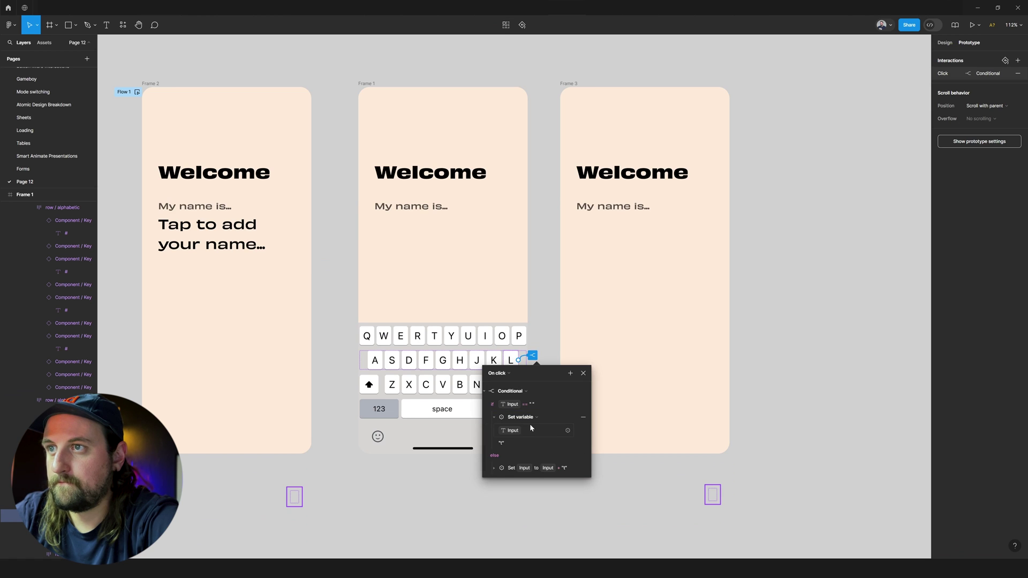
{"action": "left_click", "coordinate": [531, 443]}
{"action": "key", "text": "BackSpace"}
{"action": "type", "text": "\"l\""}
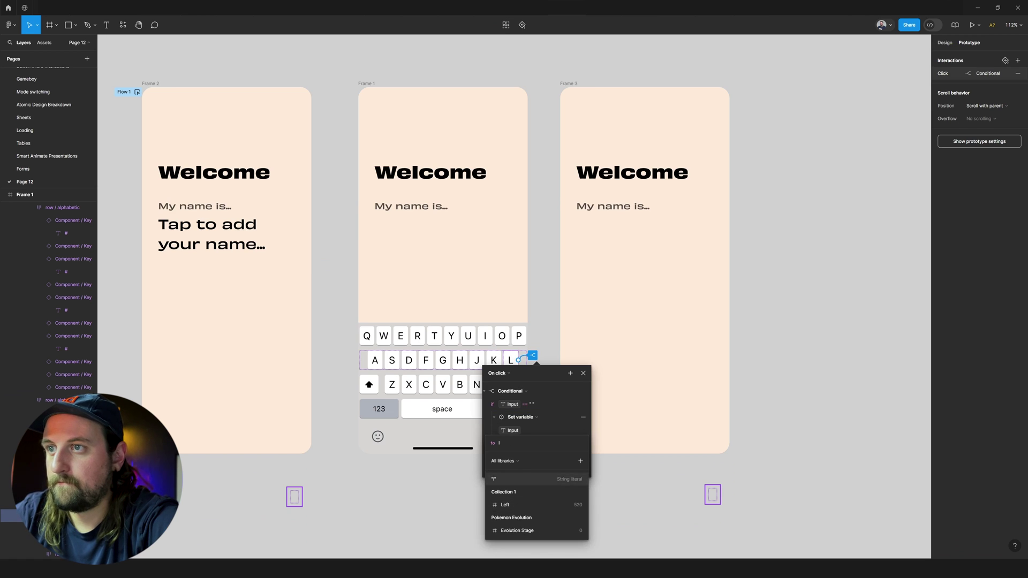
{"action": "key", "text": "Escape"}
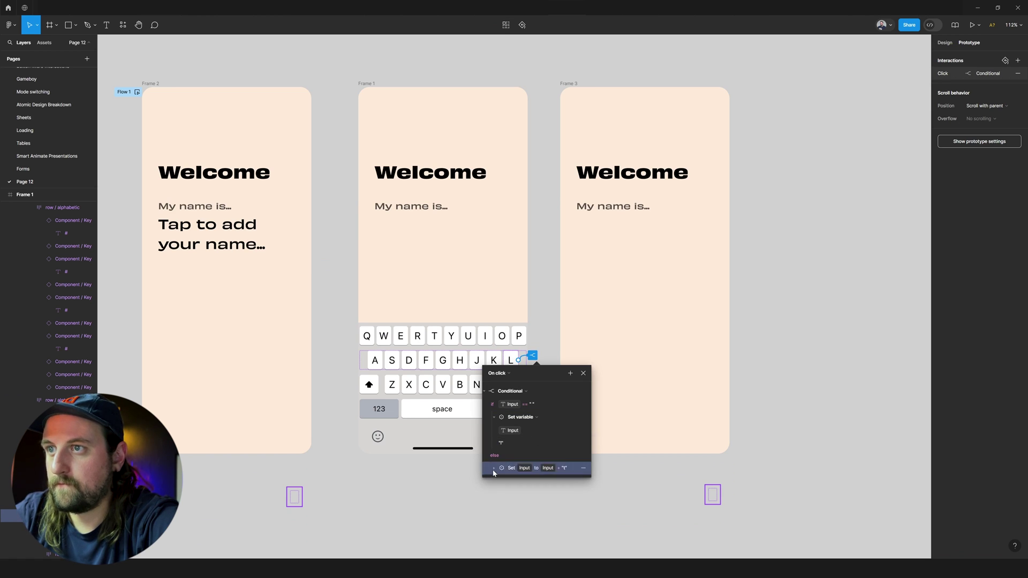
Set the Input variable to Input + "l" in the else branch of the L key's conditional
{"action": "left_click", "coordinate": [494, 468]}
{"action": "left_click", "coordinate": [530, 493]}
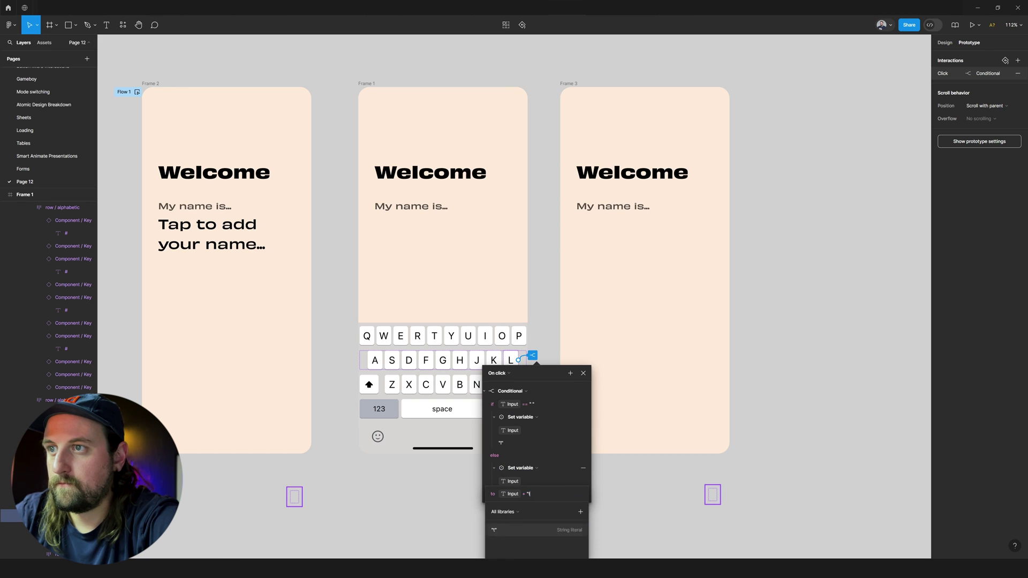
{"action": "key", "text": "Escape"}
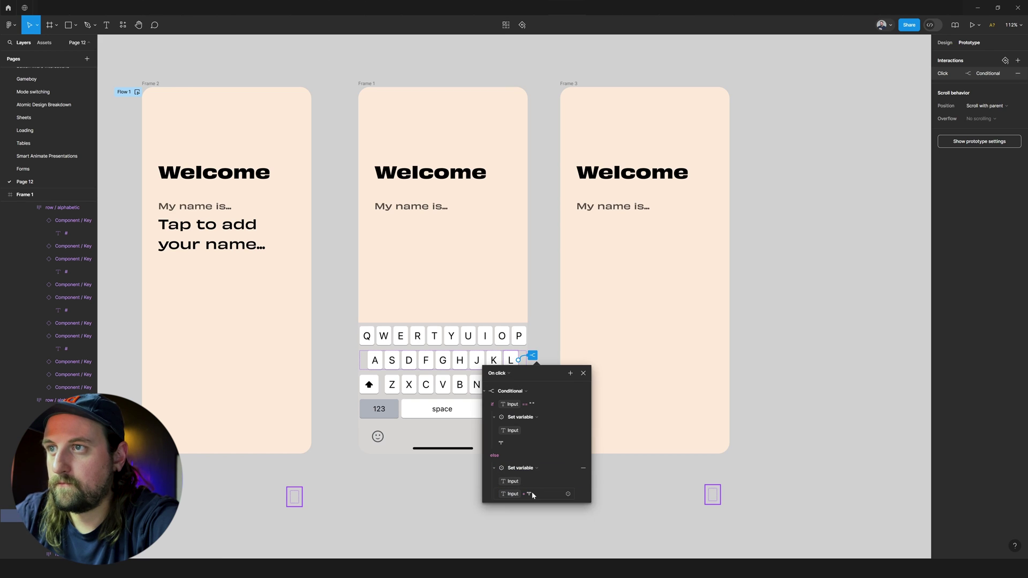
Paste the conditional interaction onto the A key and set Input to Input + "a" in its else branch
{"action": "left_click", "coordinate": [375, 361]}
{"action": "left_click", "coordinate": [396, 356]}
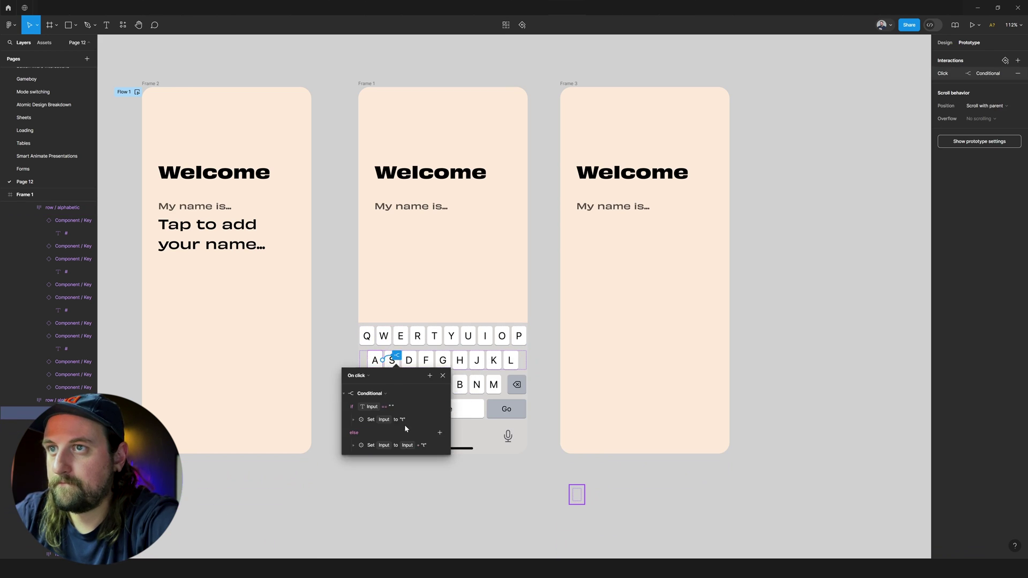
{"action": "left_click", "coordinate": [358, 445]}
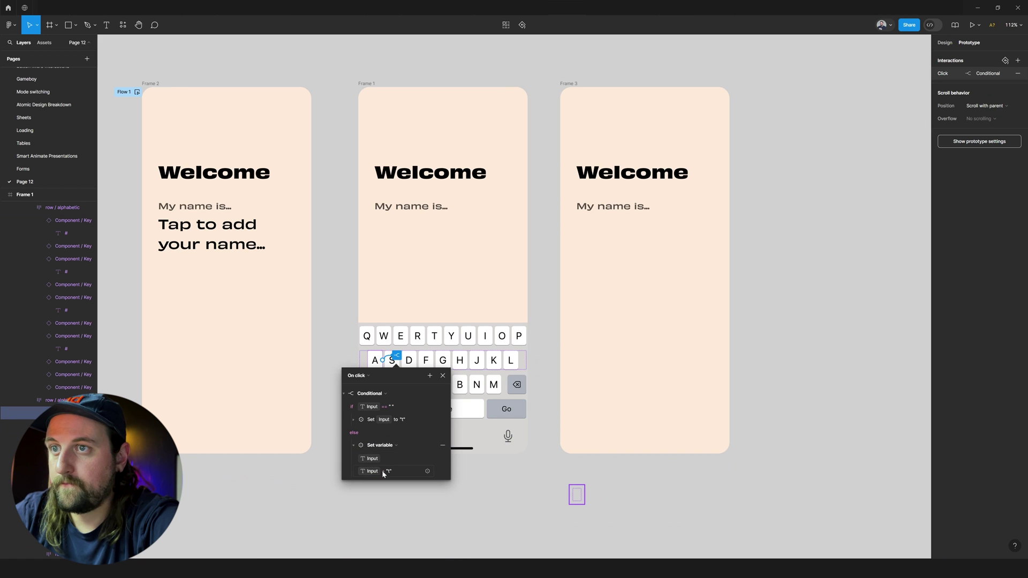
{"action": "left_click", "coordinate": [375, 471]}
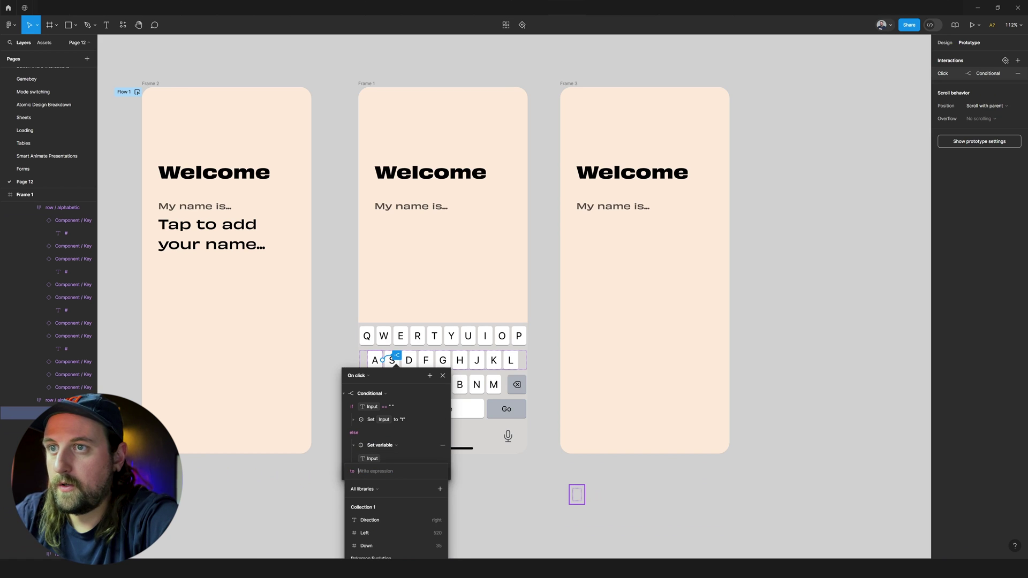
{"action": "type", "text": "Input + \"a\""}
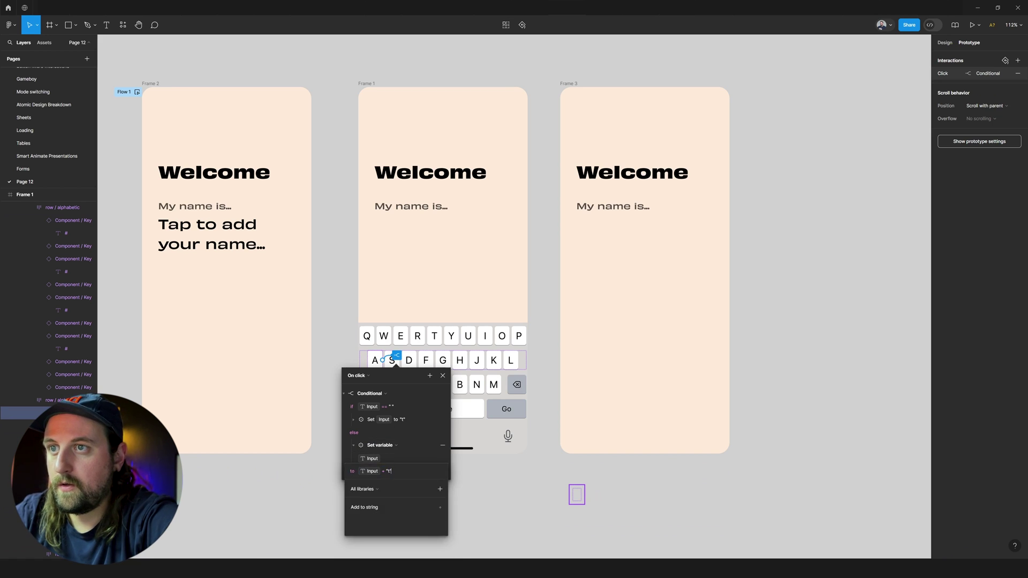
{"action": "key", "text": "Return"}
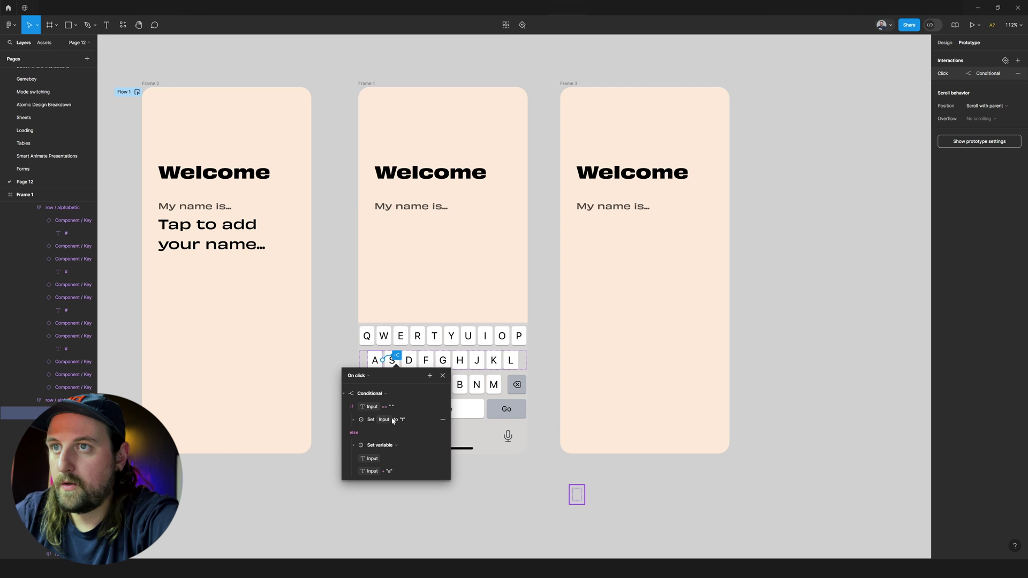
Set the Input variable to "a" in the if branch of the A key's conditional and close the interaction
{"action": "left_click", "coordinate": [355, 420]}
{"action": "left_click", "coordinate": [375, 445]}
{"action": "type", "text": "a"}
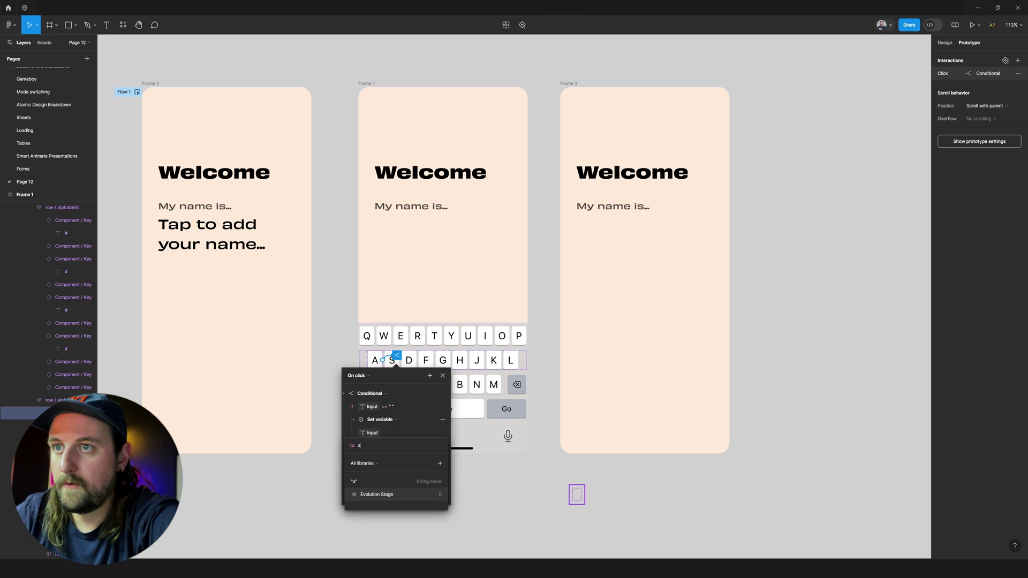
{"action": "left_click", "coordinate": [380, 480]}
{"action": "left_click", "coordinate": [485, 483]}
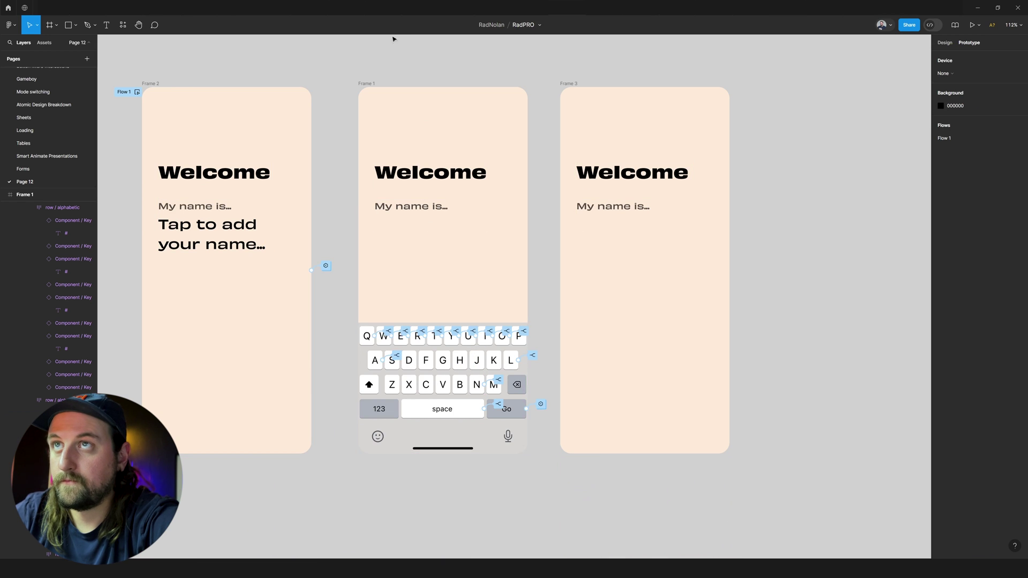
Restart the prototype preview, open the name field, and enter the first name and a space using the on-screen keys
{"action": "left_click", "coordinate": [612, 10]}
{"action": "key", "text": "r"}
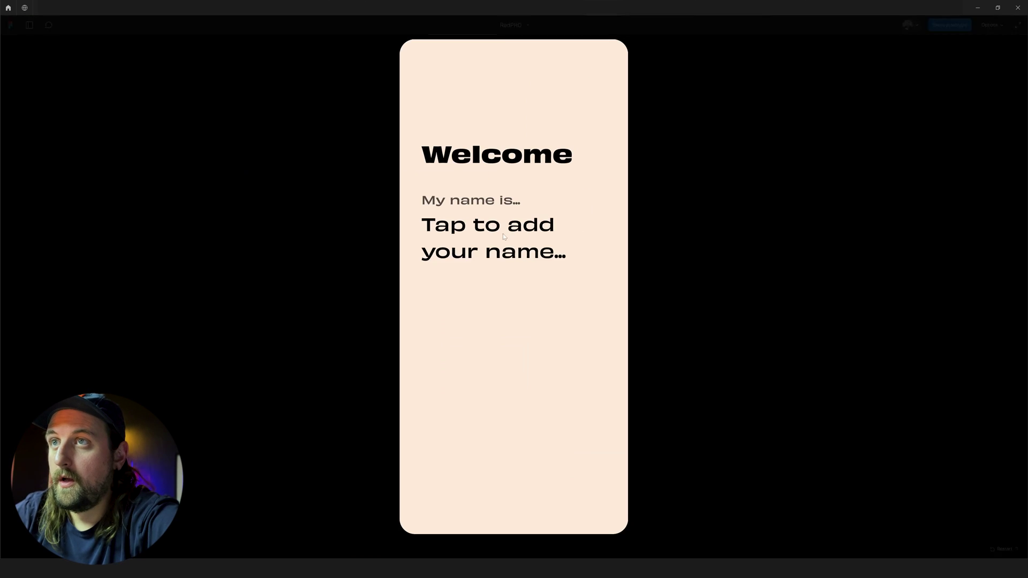
{"action": "left_click", "coordinate": [503, 233]}
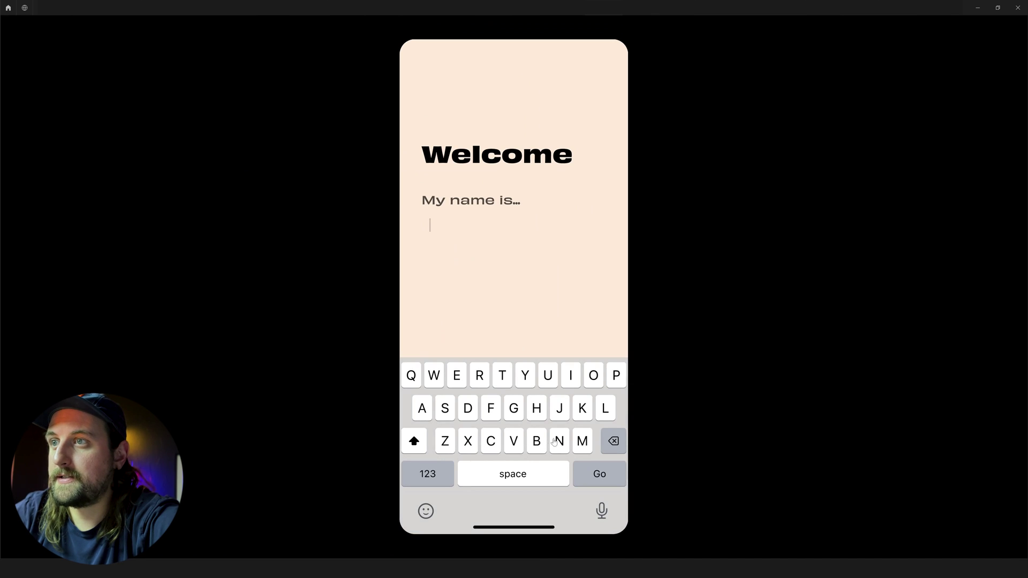
{"action": "left_click", "coordinate": [556, 442]}
{"action": "left_click", "coordinate": [589, 383]}
{"action": "left_click", "coordinate": [605, 406]}
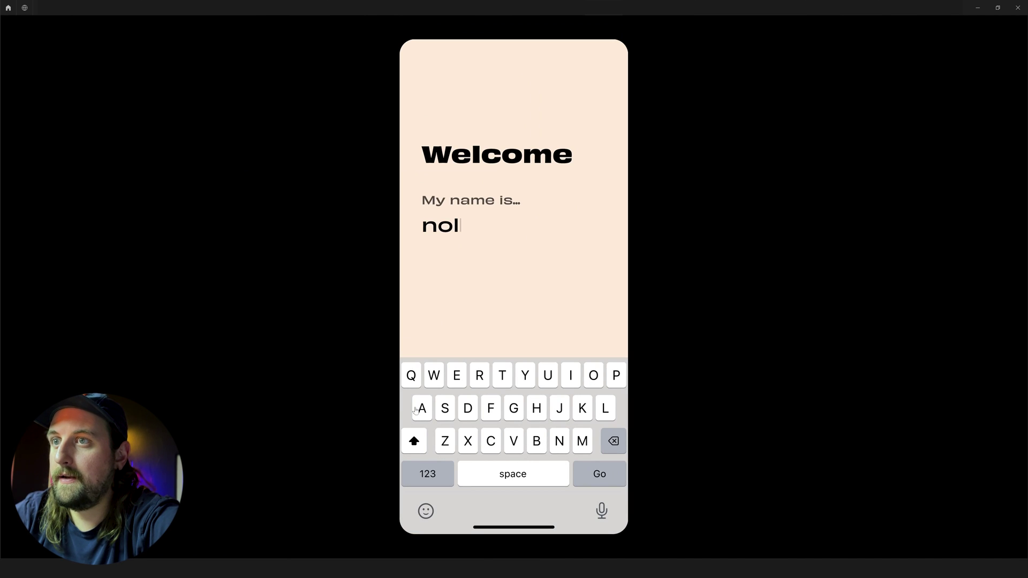
{"action": "left_click", "coordinate": [415, 410]}
{"action": "left_click", "coordinate": [560, 446]}
{"action": "left_click", "coordinate": [555, 479]}
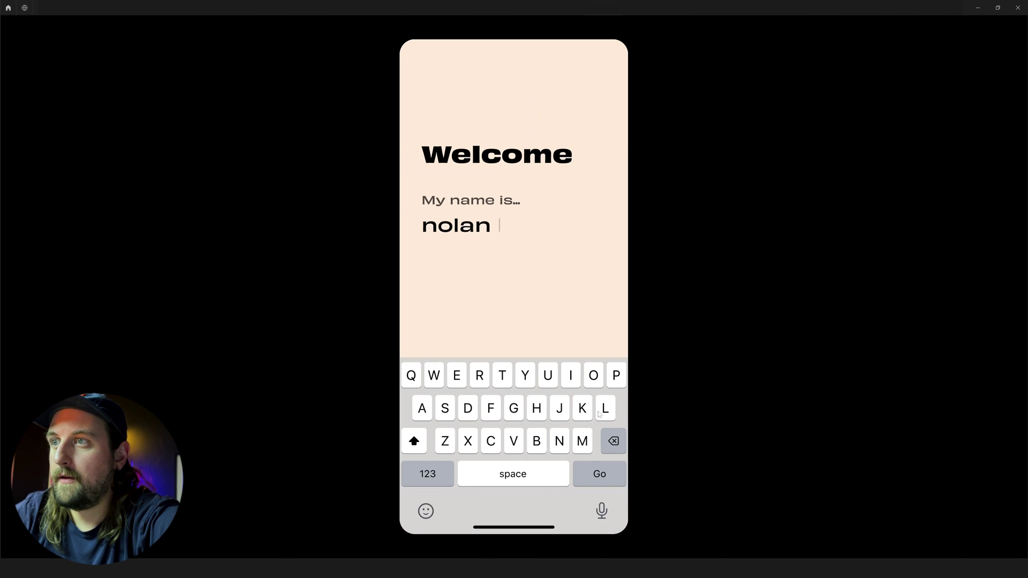
Test entering the surname with the on-screen keys, finish typing with Go, and return to the design file
{"action": "left_click", "coordinate": [612, 381]}
{"action": "left_click", "coordinate": [456, 376]}
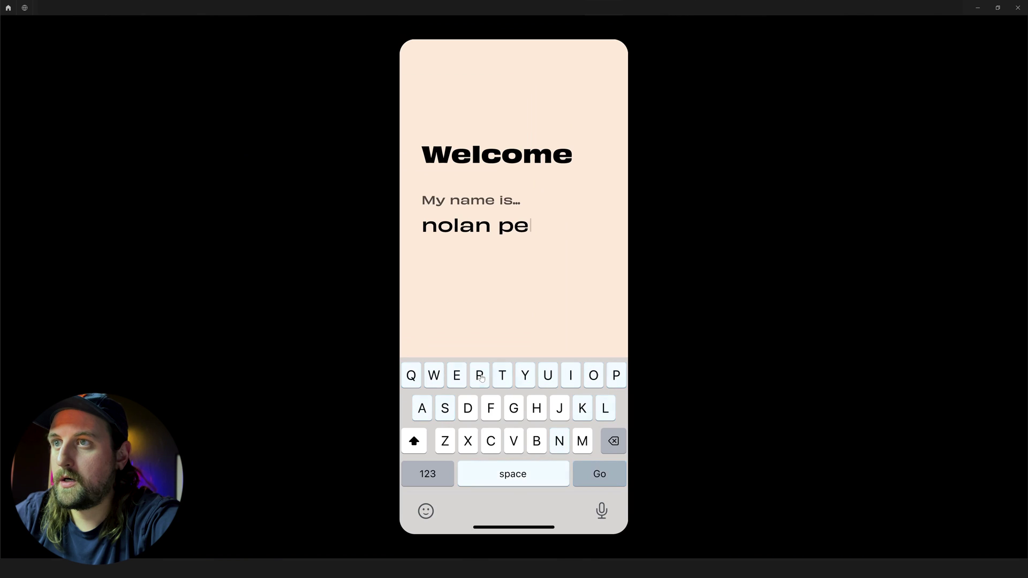
{"action": "left_click", "coordinate": [480, 376]}
{"action": "left_click", "coordinate": [581, 412]}
{"action": "left_click", "coordinate": [571, 382]}
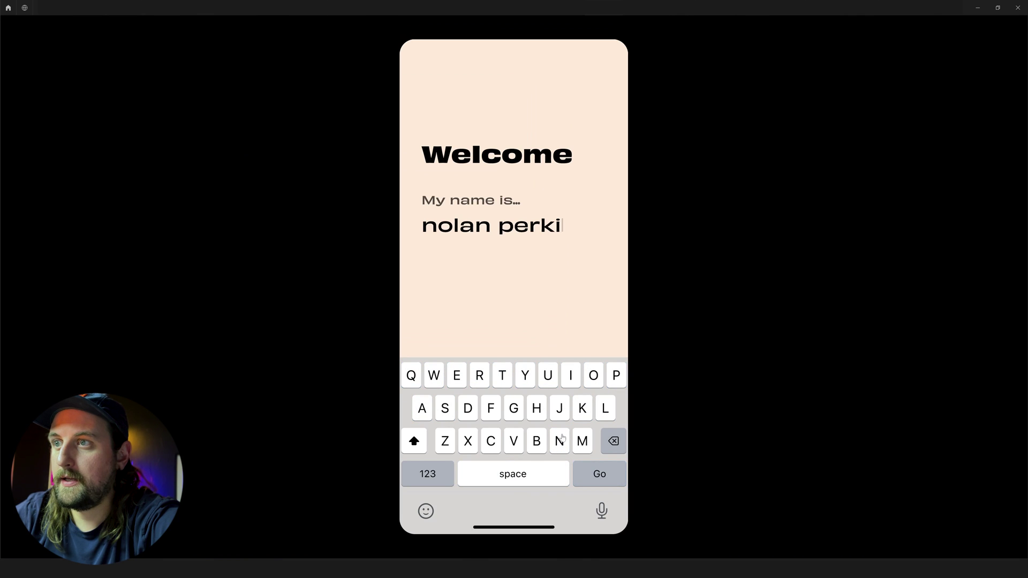
{"action": "left_click", "coordinate": [560, 440]}
{"action": "left_click", "coordinate": [443, 413]}
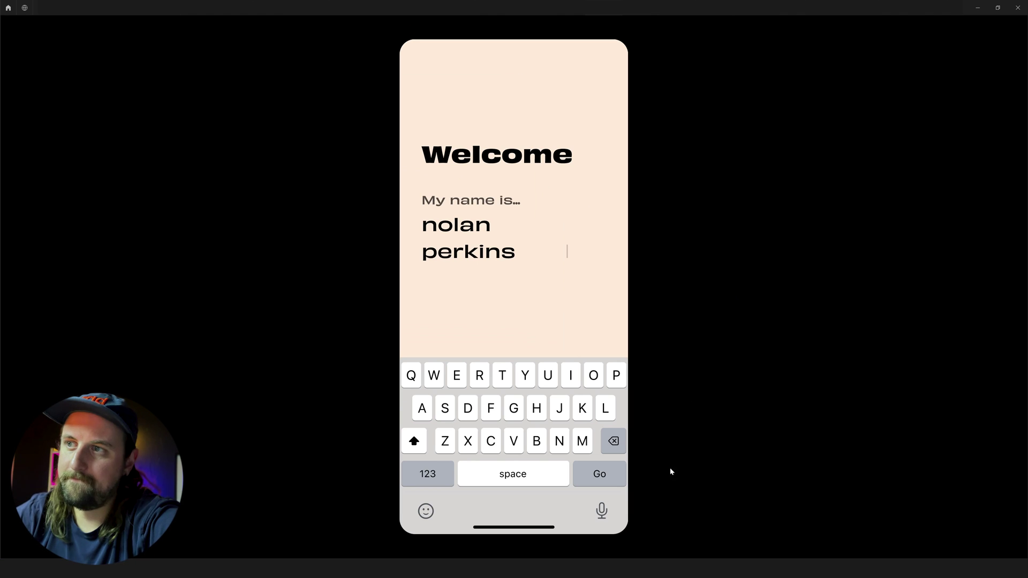
{"action": "left_click", "coordinate": [609, 482]}
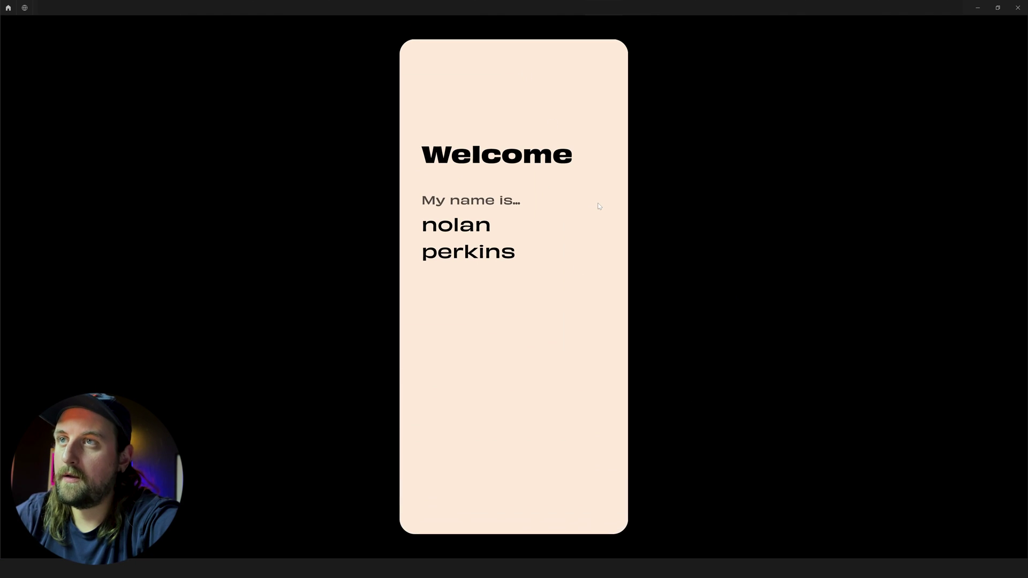
{"action": "left_click", "coordinate": [566, 10]}
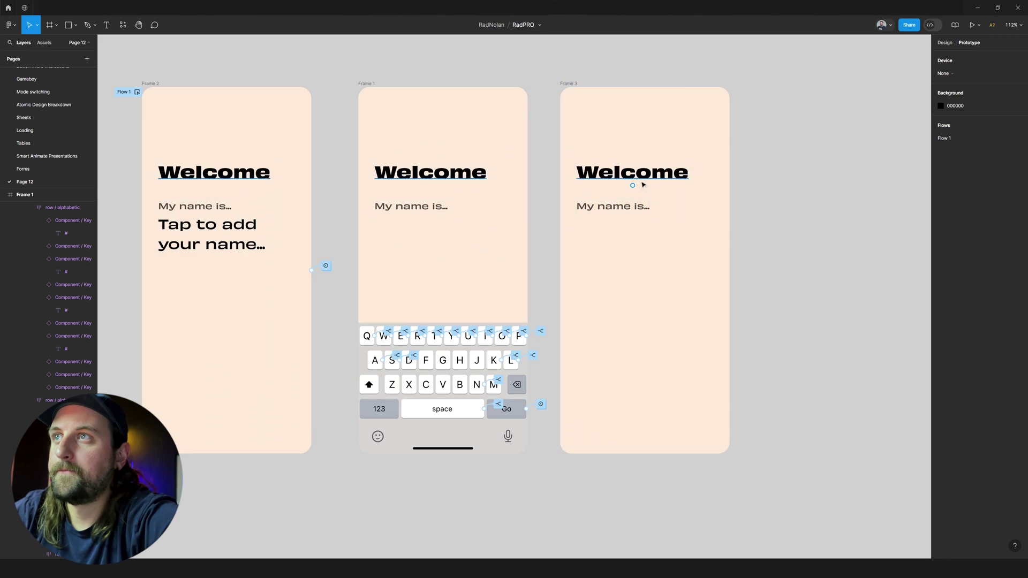
Add the text "Submit" below "My name is..." in Frame 3 and scale it up to about 249 × 91
{"action": "scroll", "coordinate": [630, 183], "scroll_direction": "down", "scroll_amount": 3}
{"action": "scroll", "coordinate": [611, 177], "scroll_direction": "right", "scroll_amount": 3}
{"action": "scroll", "coordinate": [588, 168], "scroll_direction": "left", "scroll_amount": 1}
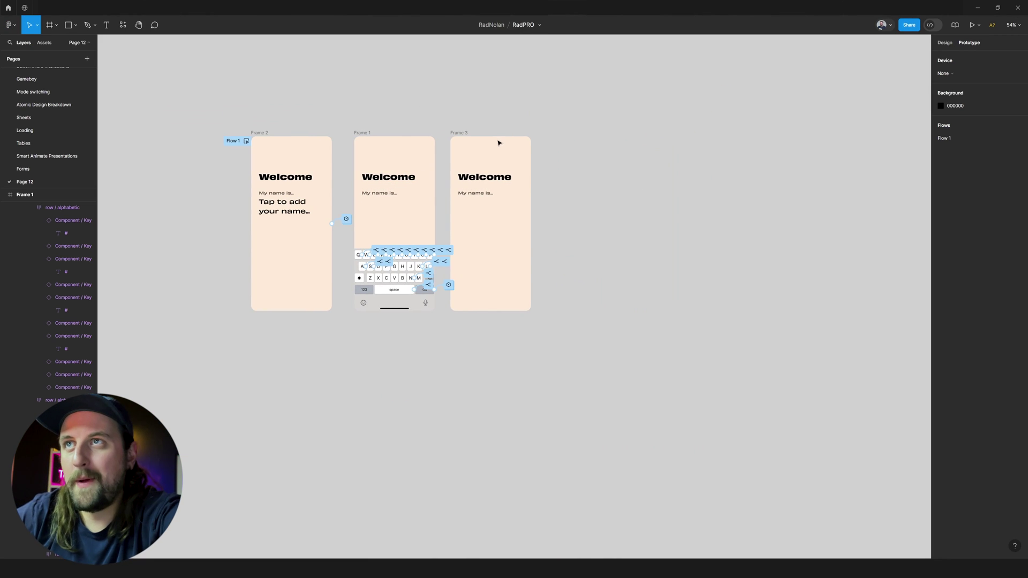
{"action": "left_click", "coordinate": [466, 134]}
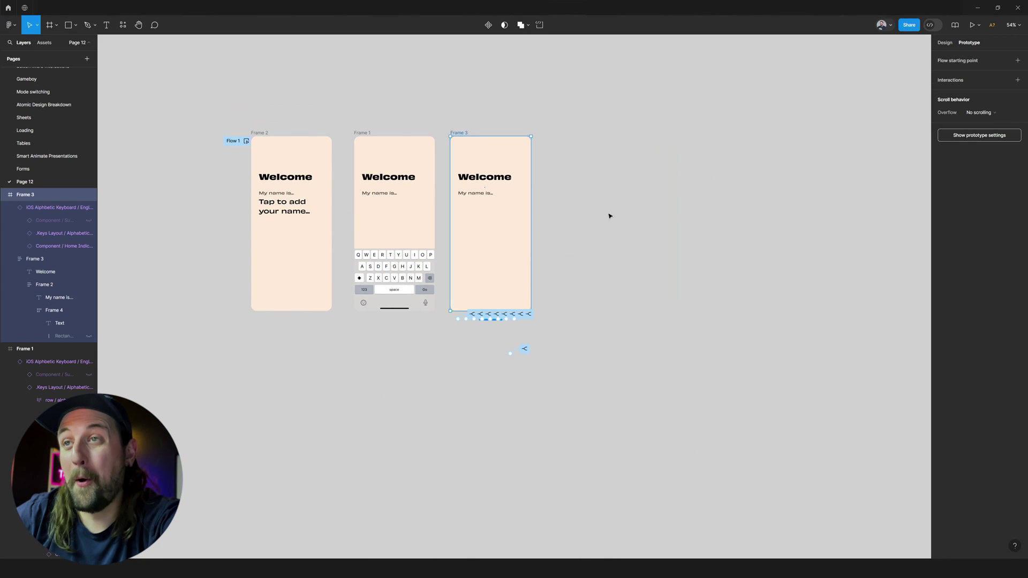
{"action": "scroll", "coordinate": [448, 231], "scroll_direction": "up", "scroll_amount": 3}
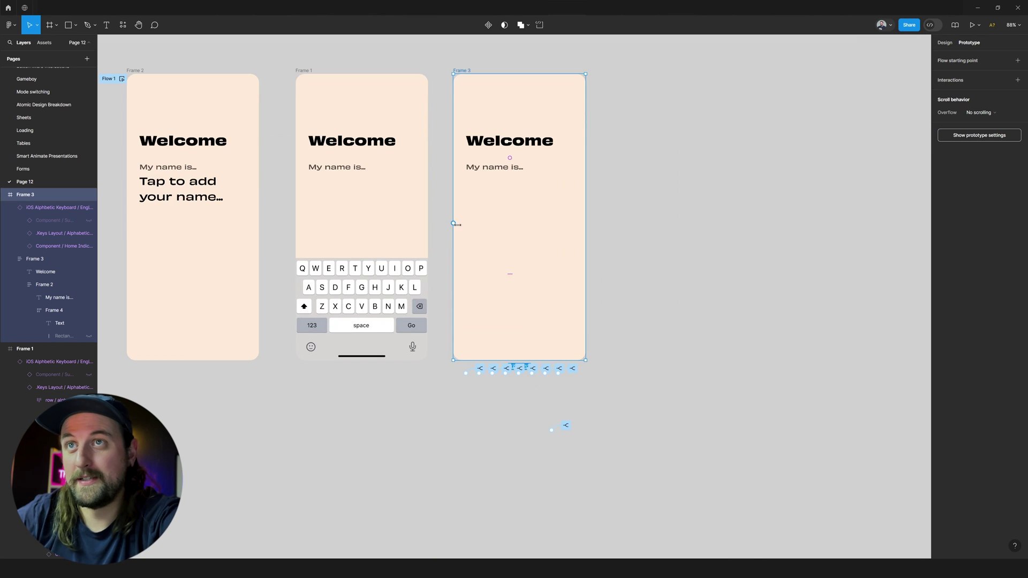
{"action": "key", "text": "r"}
{"action": "key", "text": "t"}
{"action": "left_click", "coordinate": [475, 210]}
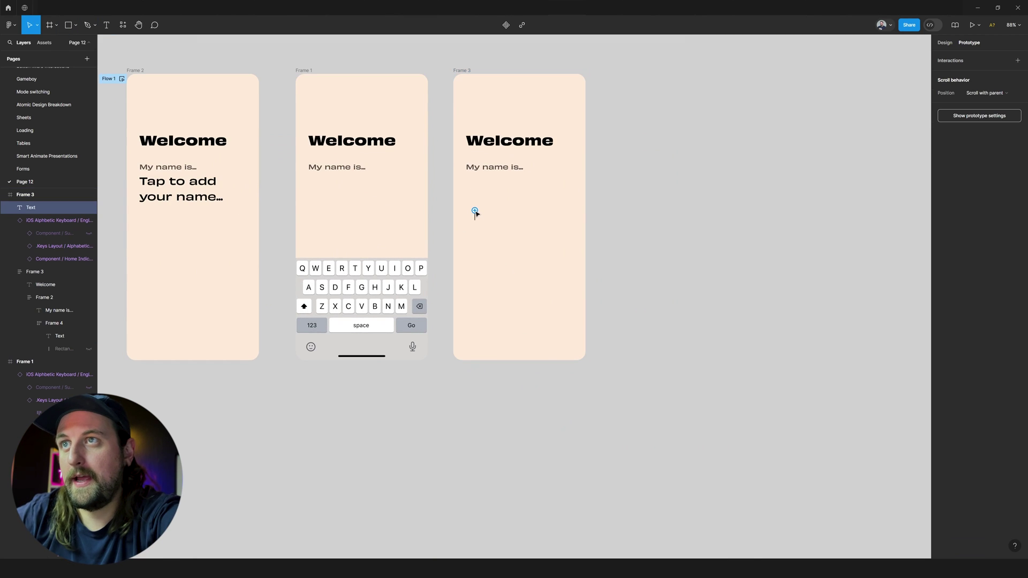
{"action": "type", "text": "Submit"}
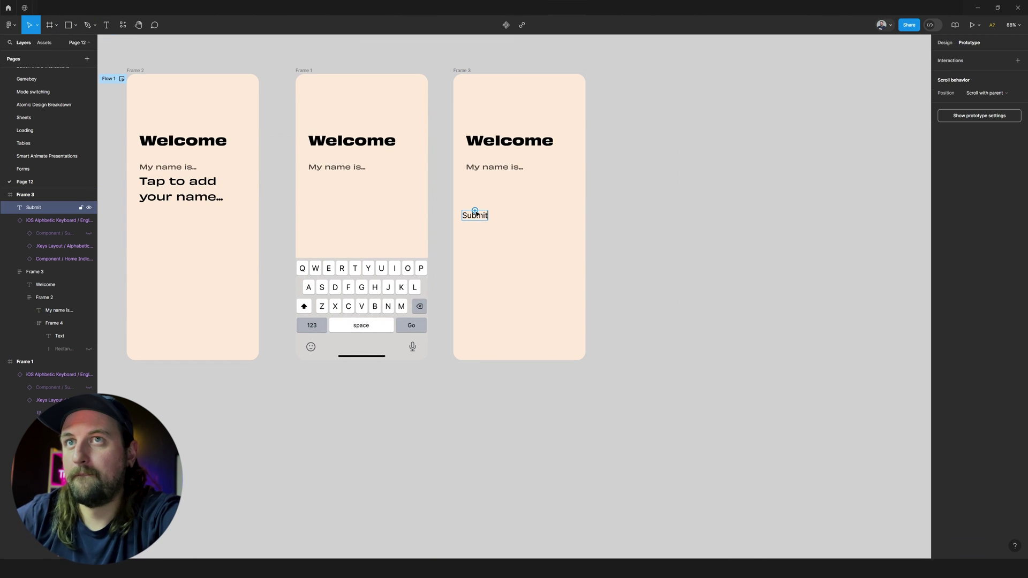
{"action": "key", "text": "Escape"}
{"action": "mouse_move", "coordinate": [522, 240]}
{"action": "left_mouse_down"}
{"action": "mouse_move", "coordinate": [556, 228]}
{"action": "mouse_move", "coordinate": [530, 238]}
{"action": "left_mouse_up"}
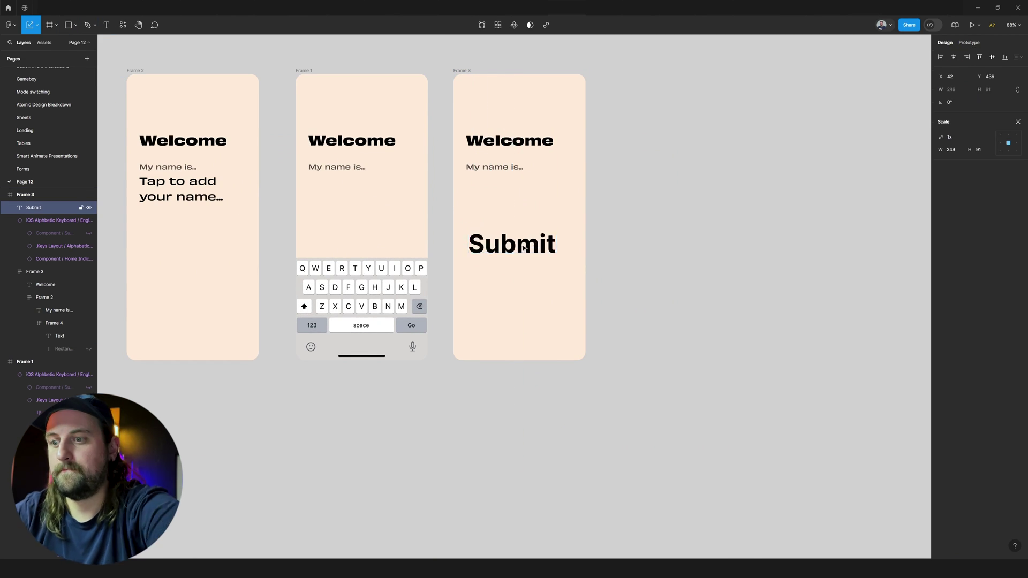
Copy the Welcome heading's text styling onto the Submit text and trim its vertical bounds to the letter height
{"action": "key", "text": "v"}
{"action": "left_click", "coordinate": [510, 139]}
{"action": "key", "text": "ctrl+alt+c"}
{"action": "left_click", "coordinate": [498, 249]}
{"action": "key", "text": "ctrl+alt+v"}
{"action": "left_click", "coordinate": [1017, 270]}
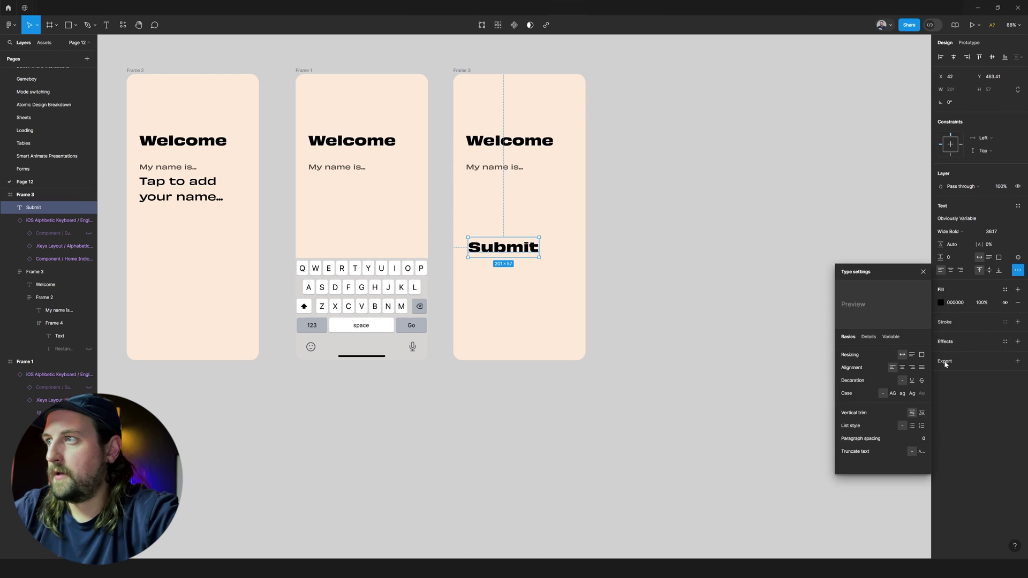
{"action": "left_click", "coordinate": [913, 413]}
Turn the Submit text into a white auto-layout button with 31 × 23 padding, corner radius 62, and a 3 px black inside stroke
{"action": "key", "text": "shift+a"}
{"action": "left_click", "coordinate": [1017, 325]}
{"action": "left_click_drag", "start_coordinate": [980, 128], "coordinate": [1012, 128]}
{"action": "left_click_drag", "start_coordinate": [979, 202], "coordinate": [935, 202]}
{"action": "left_click", "coordinate": [1017, 357]}
{"action": "left_click", "coordinate": [988, 384]}
{"action": "key", "text": "Up"}
{"action": "key", "text": "Up"}
Place the Submit button in Frame 3's text stack and paste copies at 10% opacity into Frame 1 and Frame 2
{"action": "left_click_drag", "start_coordinate": [524, 248], "coordinate": [525, 205]}
{"action": "key", "text": "shift+Return"}
{"action": "key", "text": "ctrl+v"}
{"action": "key", "text": "1"}
{"action": "key", "text": "ctrl+v"}
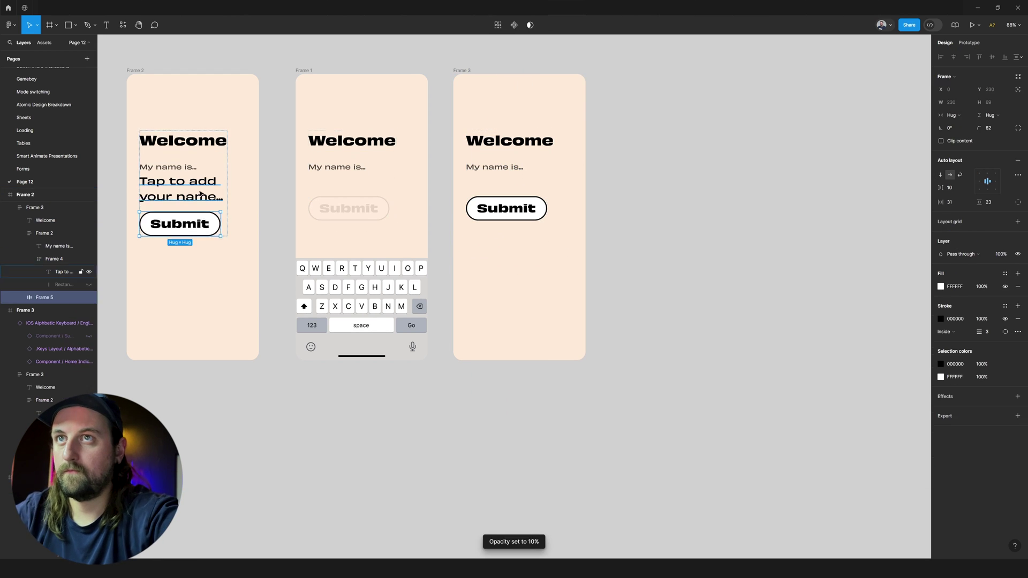
{"action": "key", "text": "1"}
{"action": "left_click", "coordinate": [461, 70]}
{"action": "scroll", "coordinate": [333, 216], "scroll_direction": "left", "scroll_amount": 1}
{"action": "left_click", "coordinate": [721, 232]}
{"action": "scroll", "coordinate": [434, 234], "scroll_direction": "left", "scroll_amount": 1}
{"action": "double_click", "coordinate": [218, 226]}
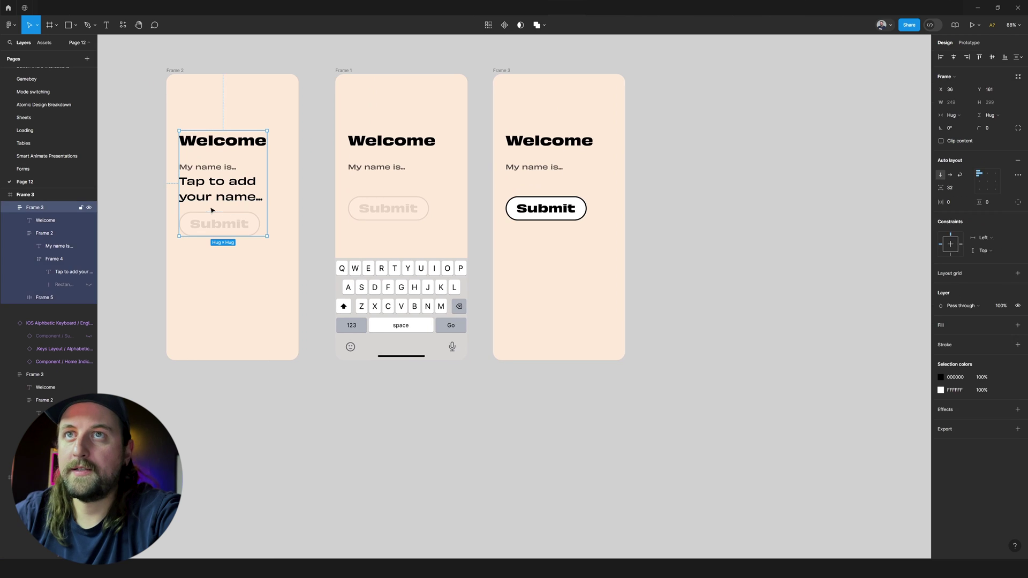
{"action": "scroll", "coordinate": [218, 226], "scroll_direction": "left", "scroll_amount": 4}
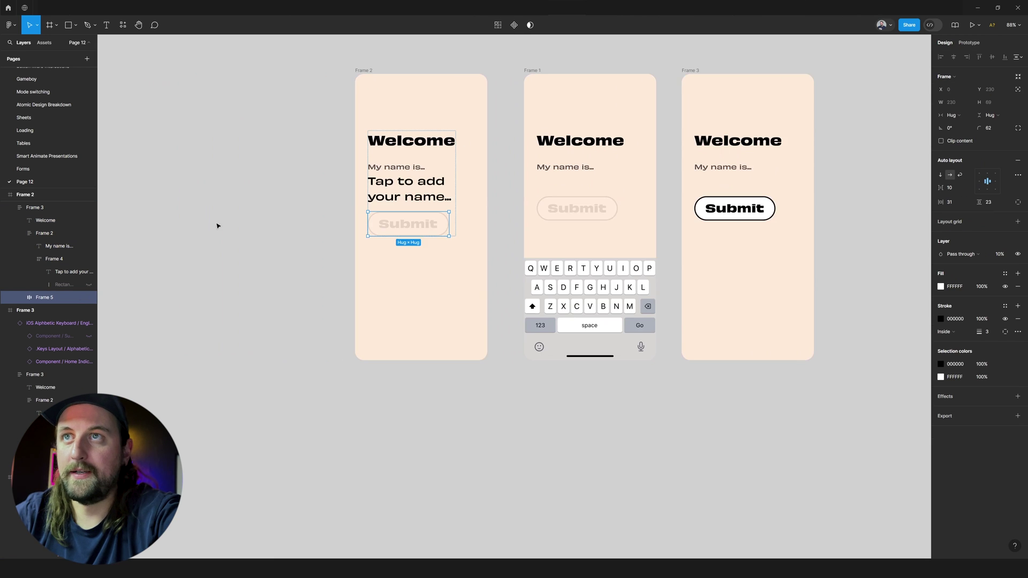
{"action": "scroll", "coordinate": [277, 258], "scroll_direction": "right", "scroll_amount": 3}
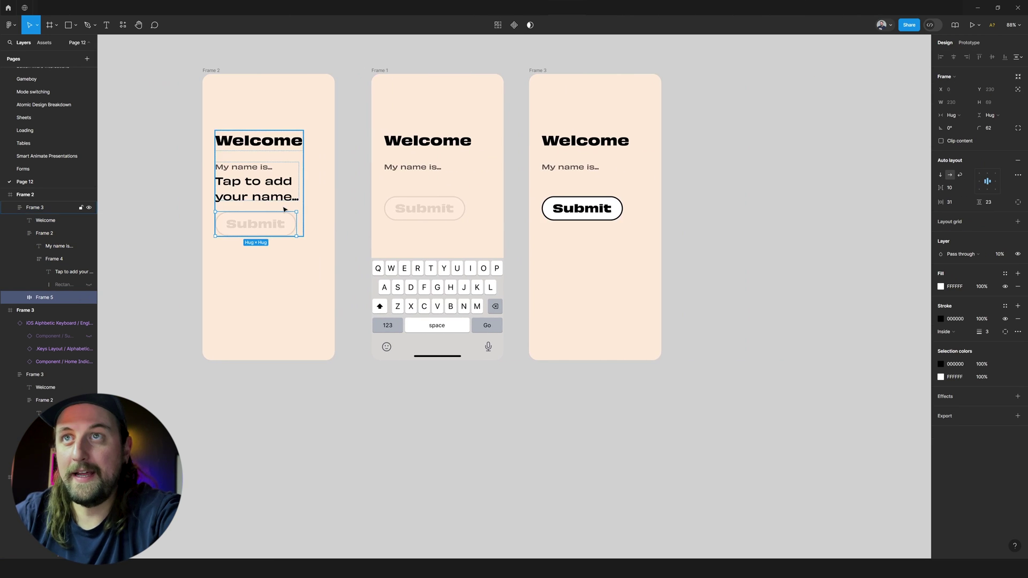
Create a Boolean variable named "Has Name" with the value False in the Working Keeb collection
{"action": "left_click", "coordinate": [821, 92]}
{"action": "left_click", "coordinate": [970, 92]}
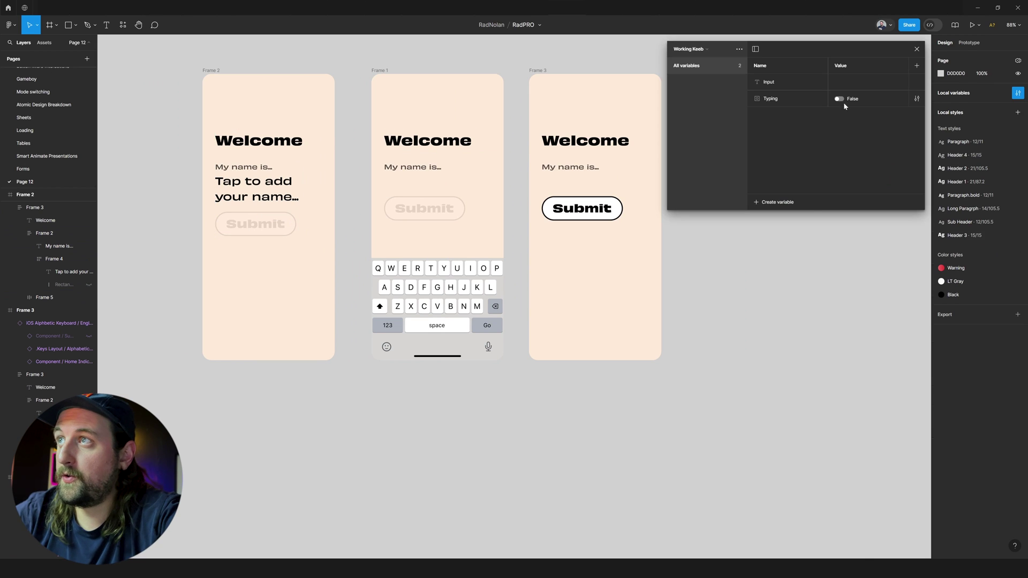
{"action": "left_click", "coordinate": [764, 202]}
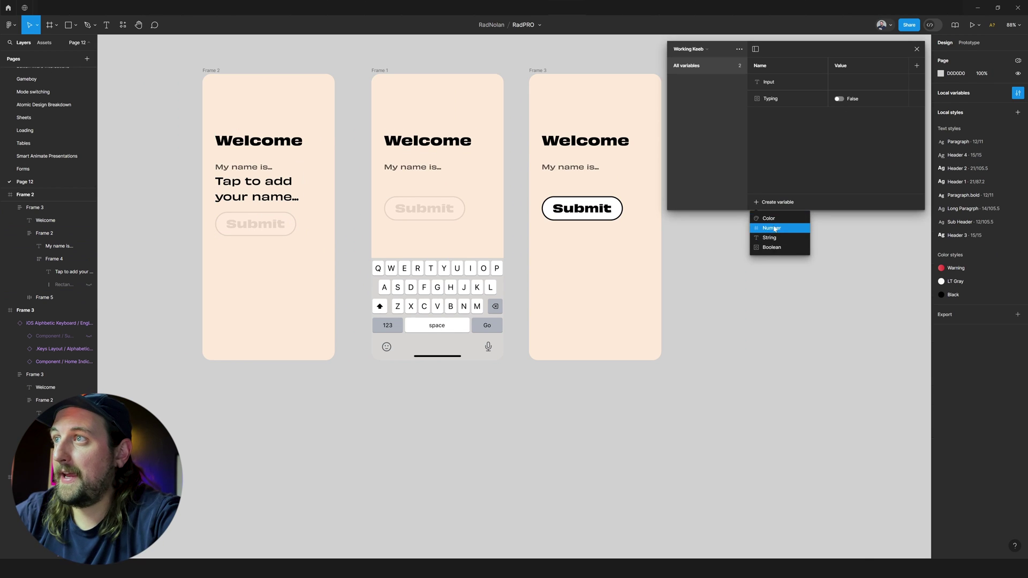
{"action": "left_click", "coordinate": [774, 248]}
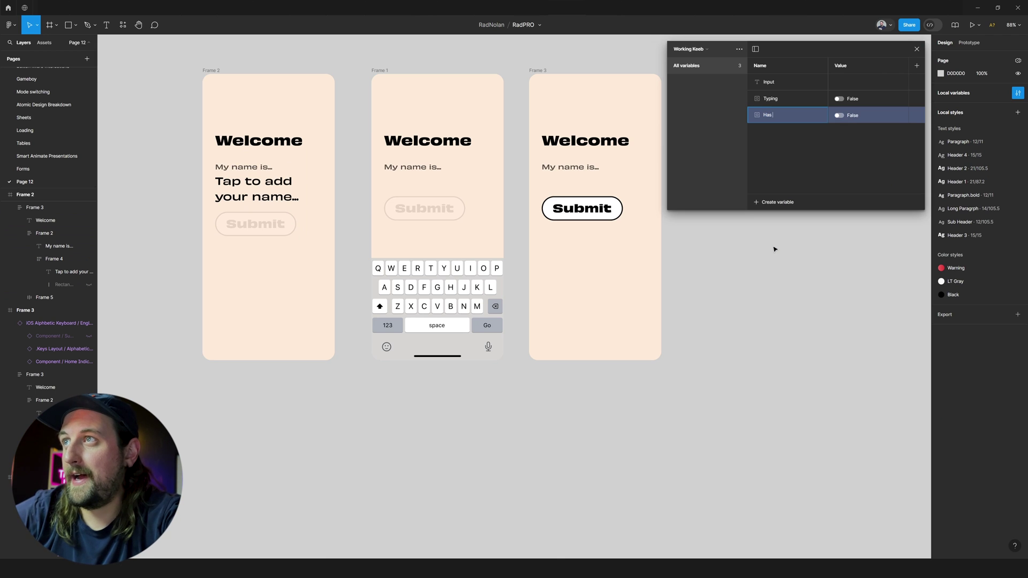
{"action": "key", "text": "Return"}
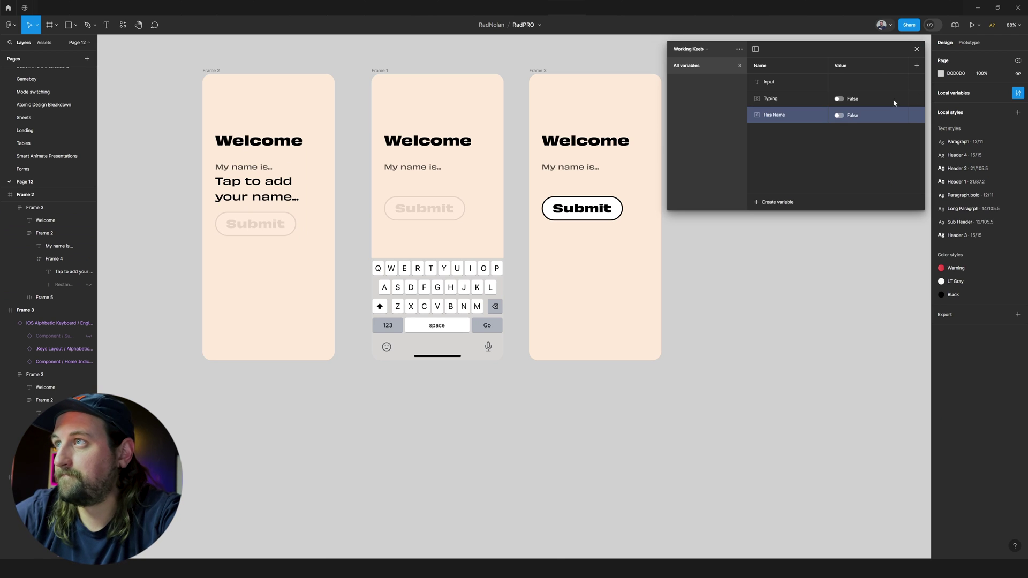
{"action": "left_click", "coordinate": [917, 49]}
Group the faded Submit button in Frame 2 and add a duplicate at 100% opacity inside the group
{"action": "double_click", "coordinate": [257, 235]}
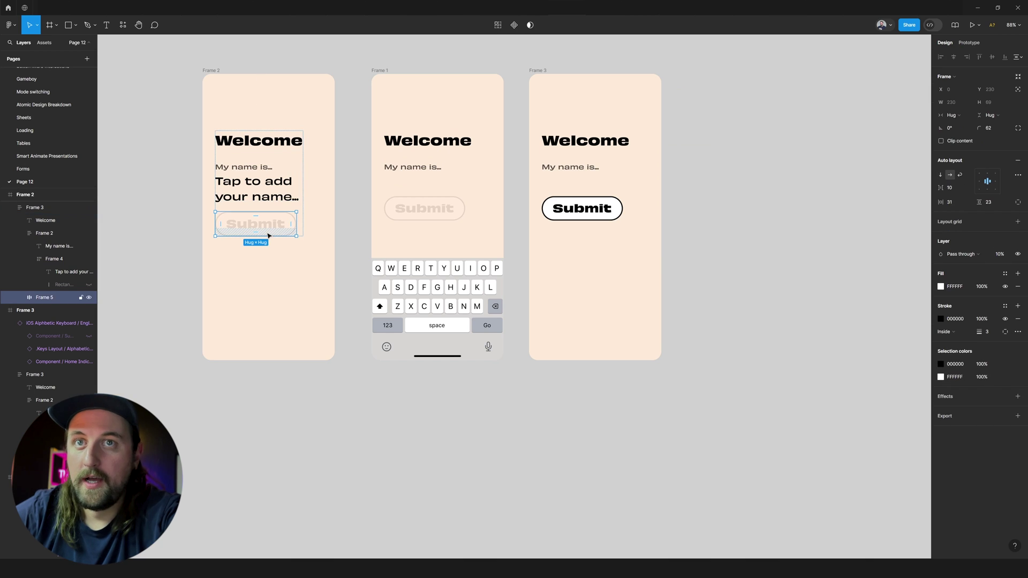
{"action": "key", "text": "ctrl+g"}
{"action": "double_click", "coordinate": [270, 234]}
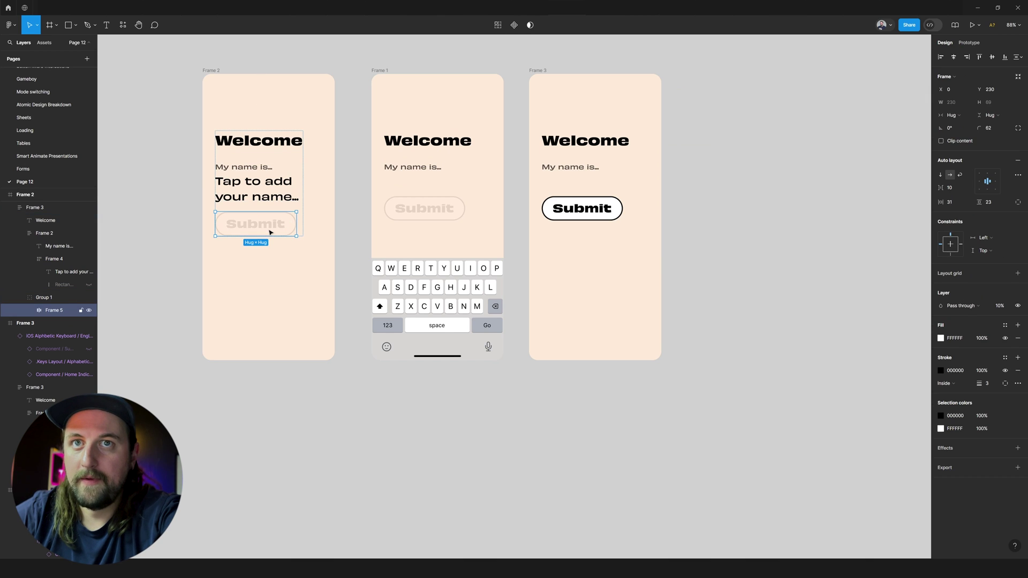
{"action": "key", "text": "ctrl+d"}
{"action": "key", "text": "0"}
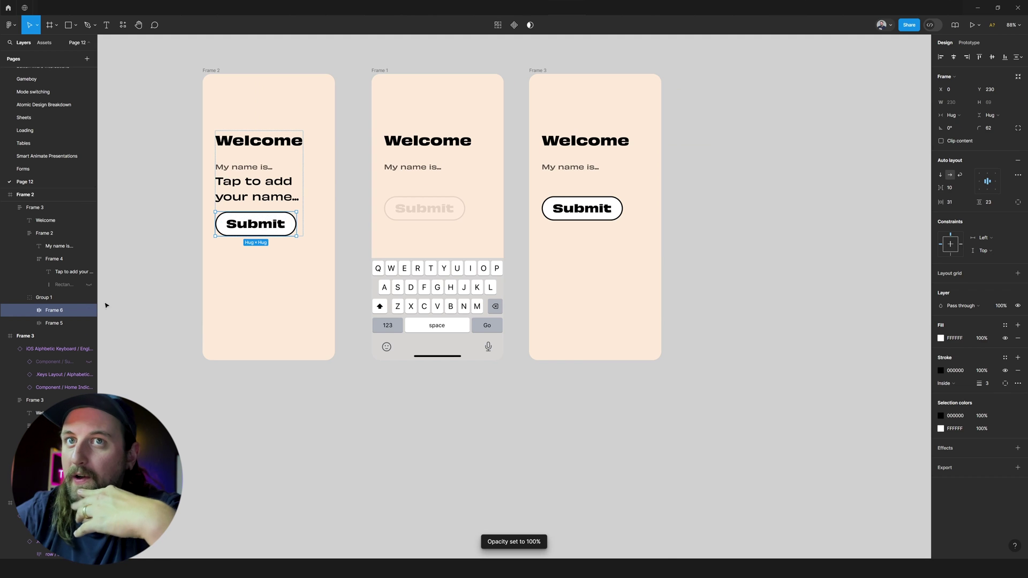
{"action": "left_click", "coordinate": [90, 312]}
{"action": "left_click", "coordinate": [89, 312]}
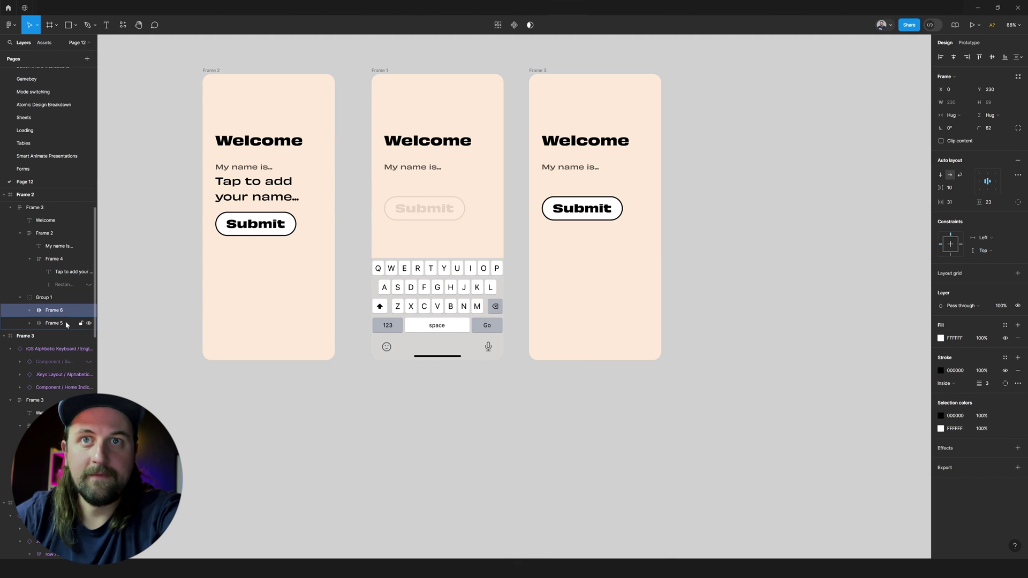
Rename the faded Submit layer in Frame 2 "disables" and the full-opacity duplicate "active"
{"action": "left_click", "coordinate": [54, 323]}
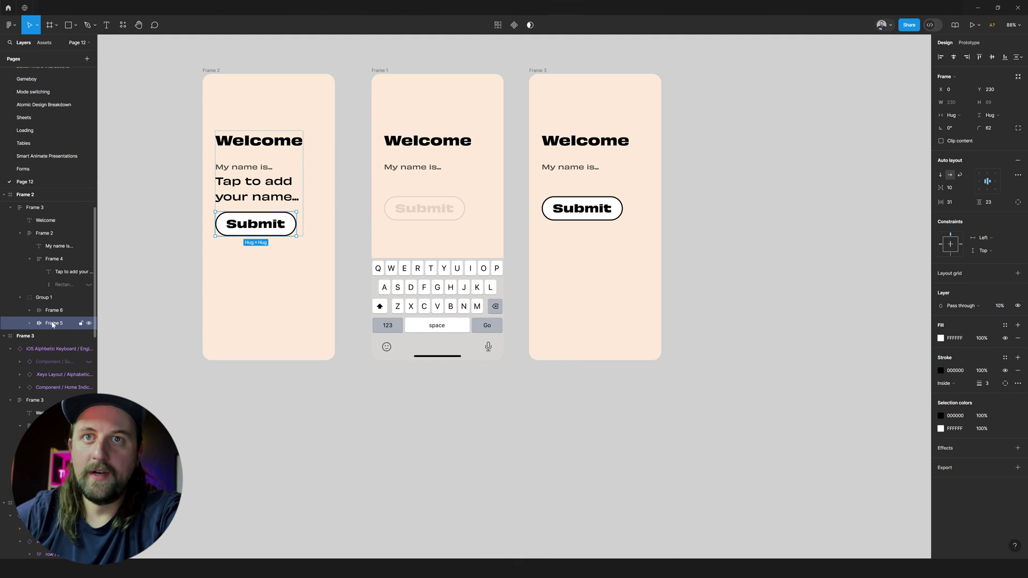
{"action": "double_click", "coordinate": [52, 324]}
{"action": "type", "text": "d"}
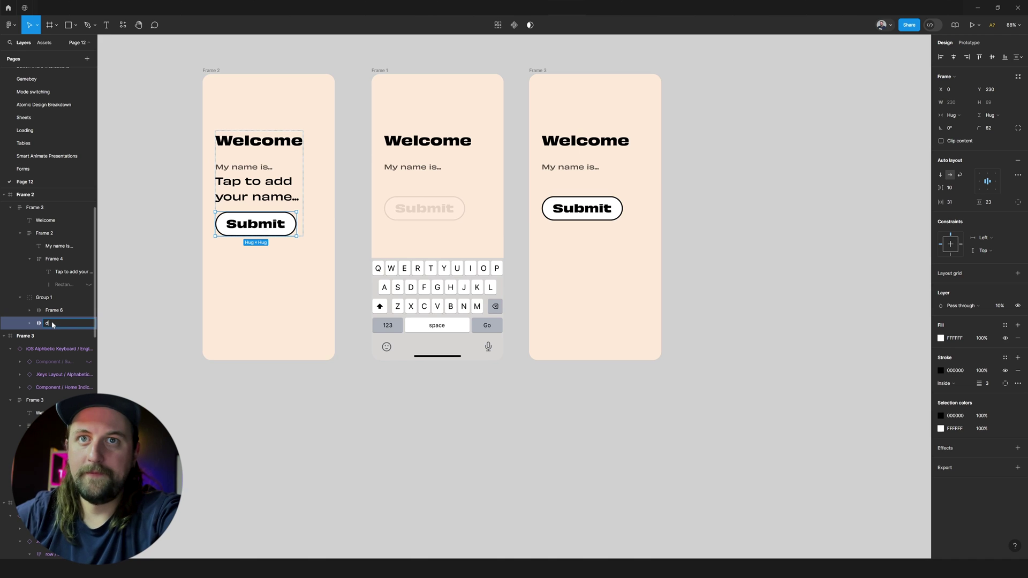
{"action": "type", "text": "isables"}
{"action": "key", "text": "Return"}
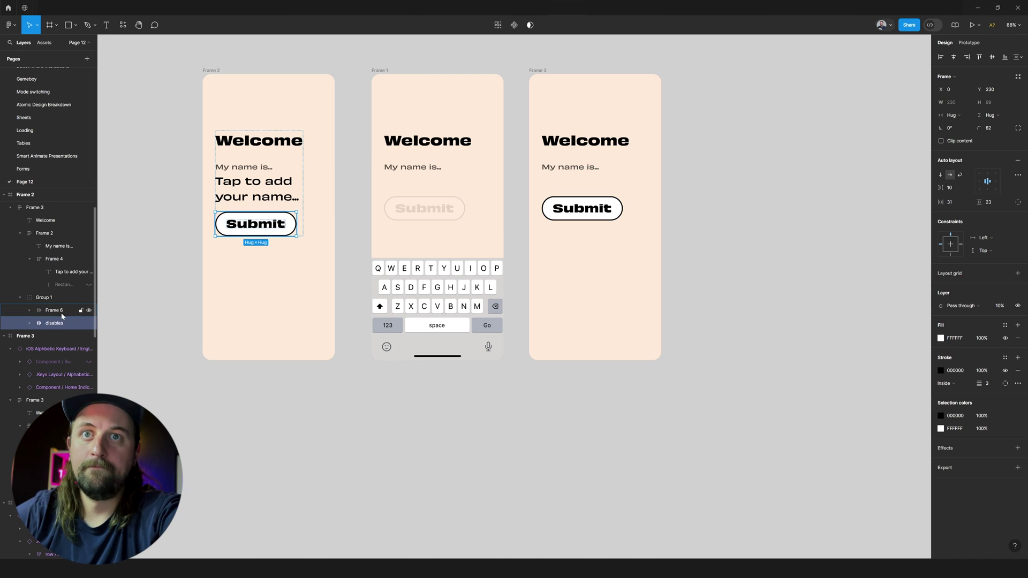
{"action": "double_click", "coordinate": [62, 315]}
{"action": "type", "text": "active"}
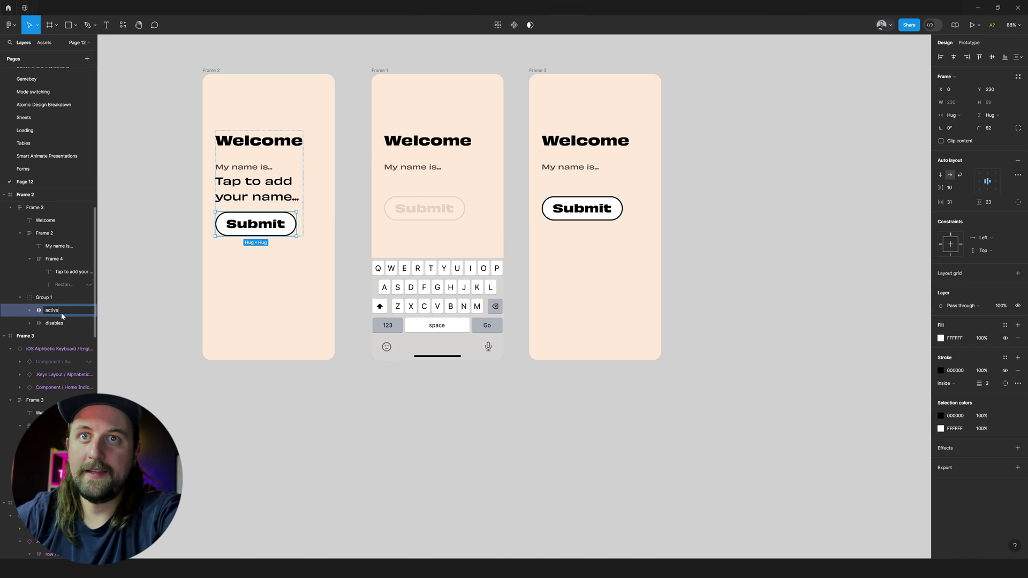
{"action": "key", "text": "Return"}
Rename the group holding the two Submit buttons "buttons"
{"action": "left_click", "coordinate": [53, 296]}
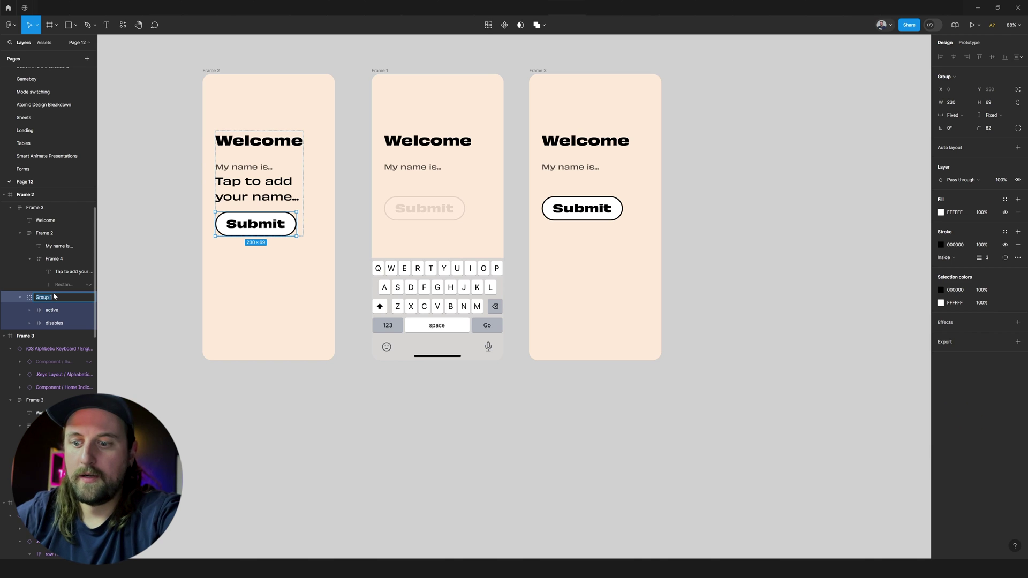
{"action": "type", "text": "buttons"}
{"action": "key", "text": "Return"}
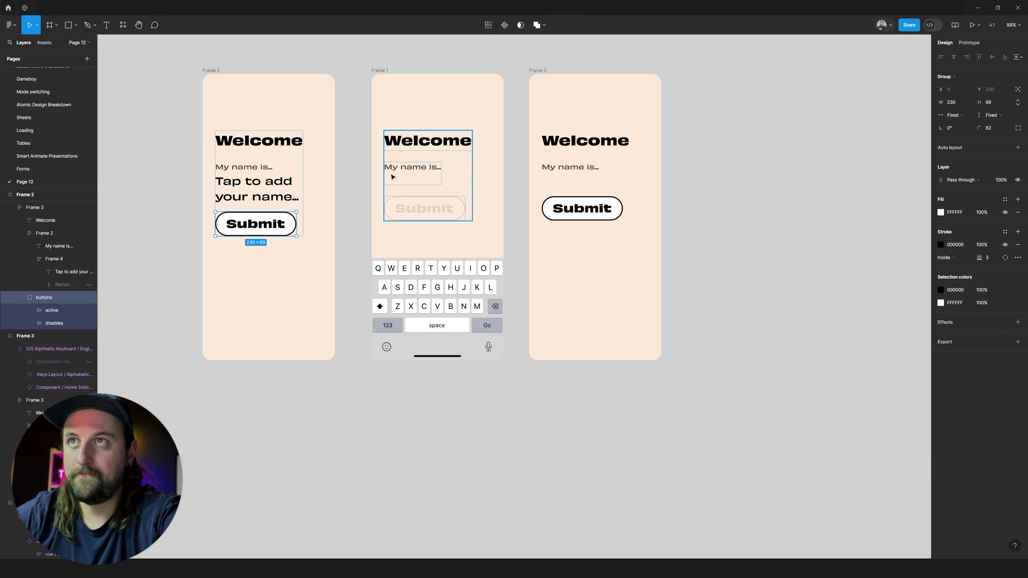
Paste the buttons group into Frame 1's text stack and delete the old faded Submit button there
{"action": "left_click", "coordinate": [410, 167]}
{"action": "key", "text": "ctrl+v"}
{"action": "left_click", "coordinate": [415, 203]}
{"action": "key", "text": "Delete"}
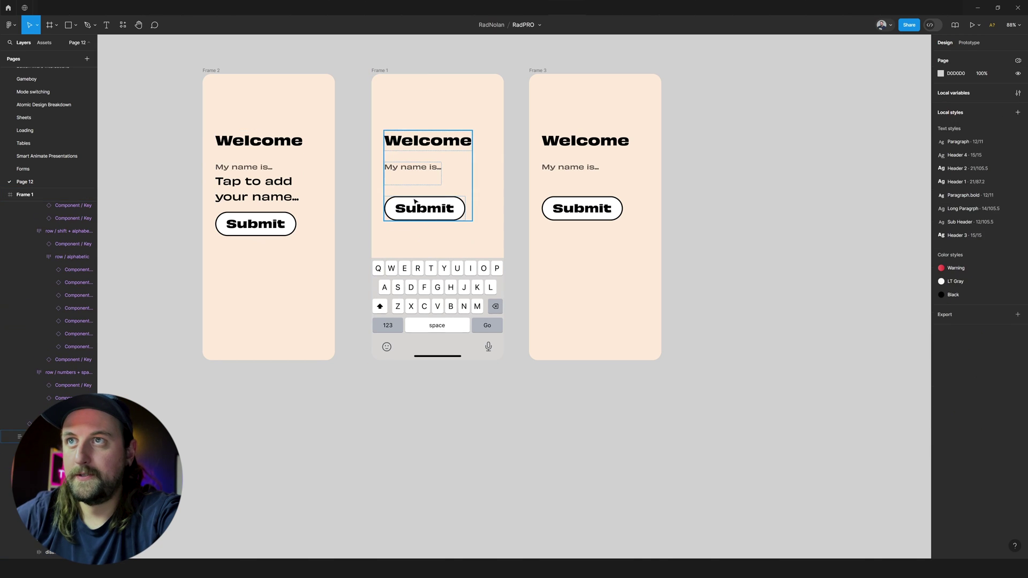
Paste the buttons group into Frame 3's text stack and bind the active Submit buttons' visibility in all three frames to Has Name
{"action": "left_click", "coordinate": [597, 150]}
{"action": "key", "text": "ctrl+v"}
{"action": "left_click", "coordinate": [449, 207]}
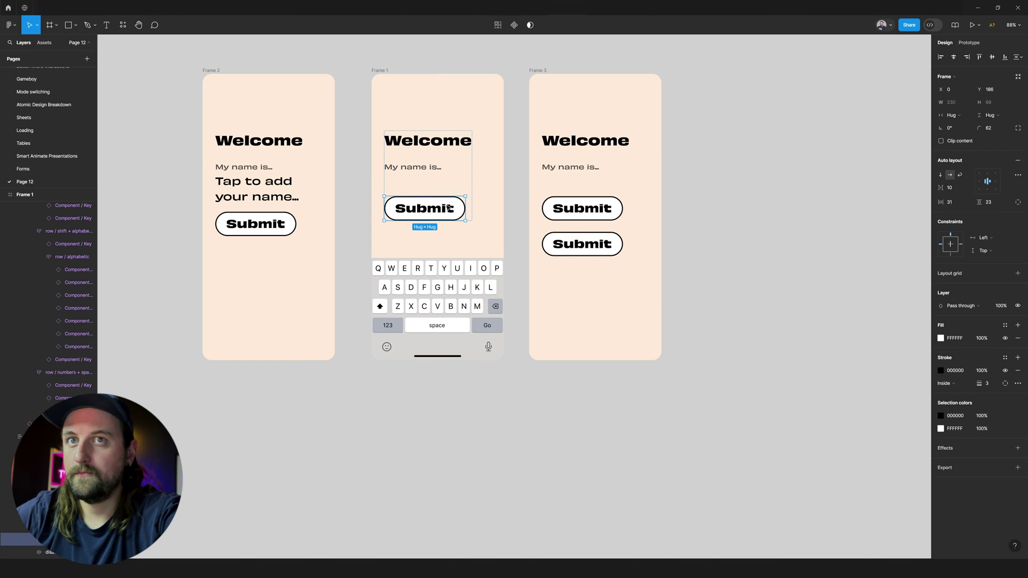
{"action": "left_click", "coordinate": [449, 207]}
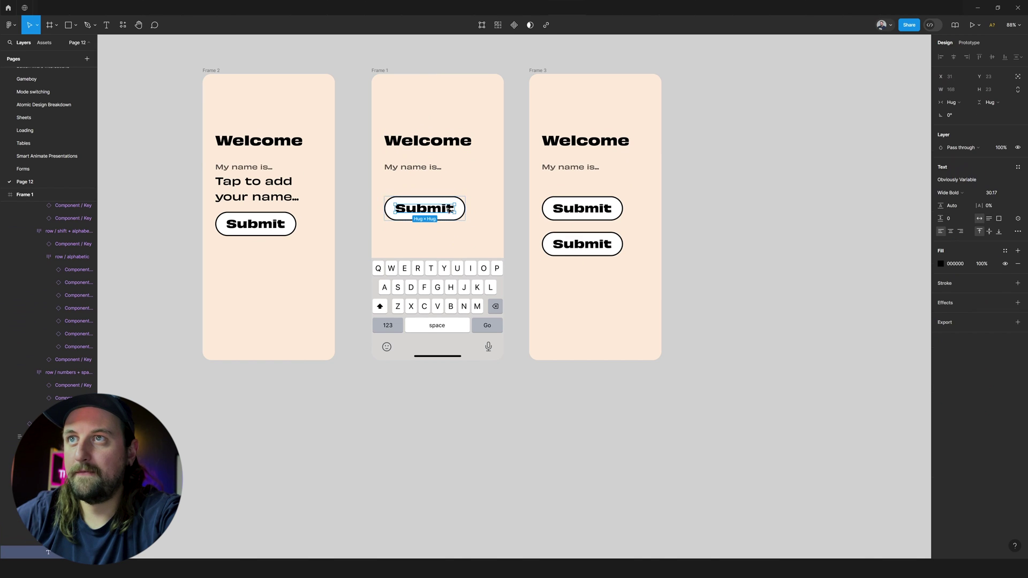
{"action": "left_click", "coordinate": [581, 244], "text": "ctrl+shift"}
{"action": "left_click", "coordinate": [276, 225], "text": "ctrl+shift"}
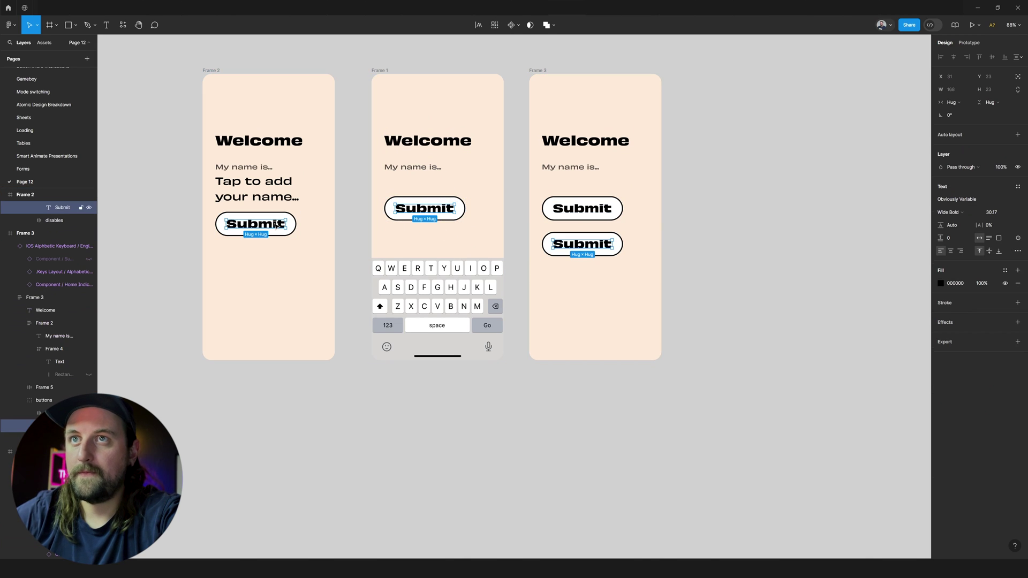
{"action": "key", "text": "shift+Return"}
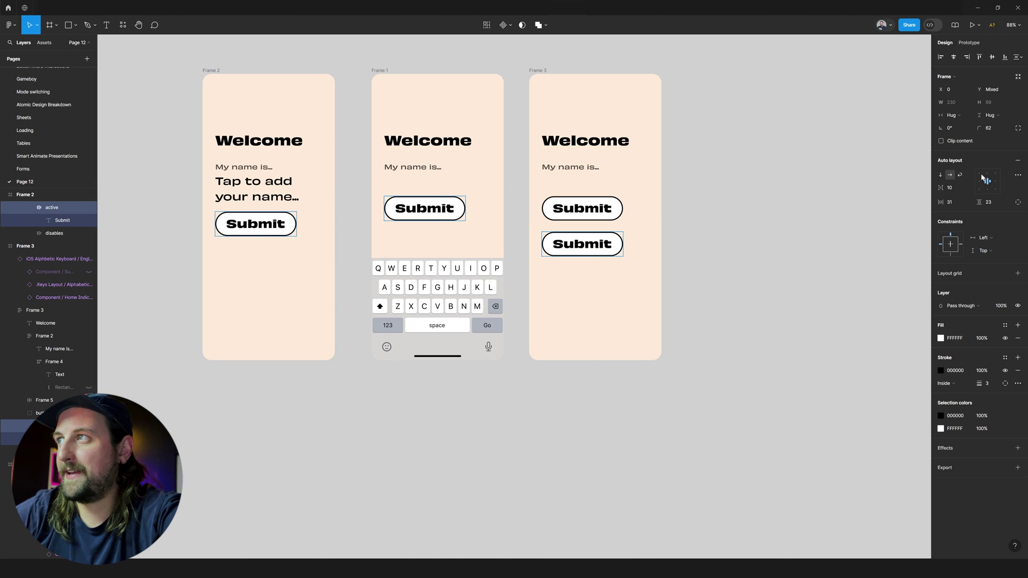
{"action": "left_click", "coordinate": [1018, 308]}
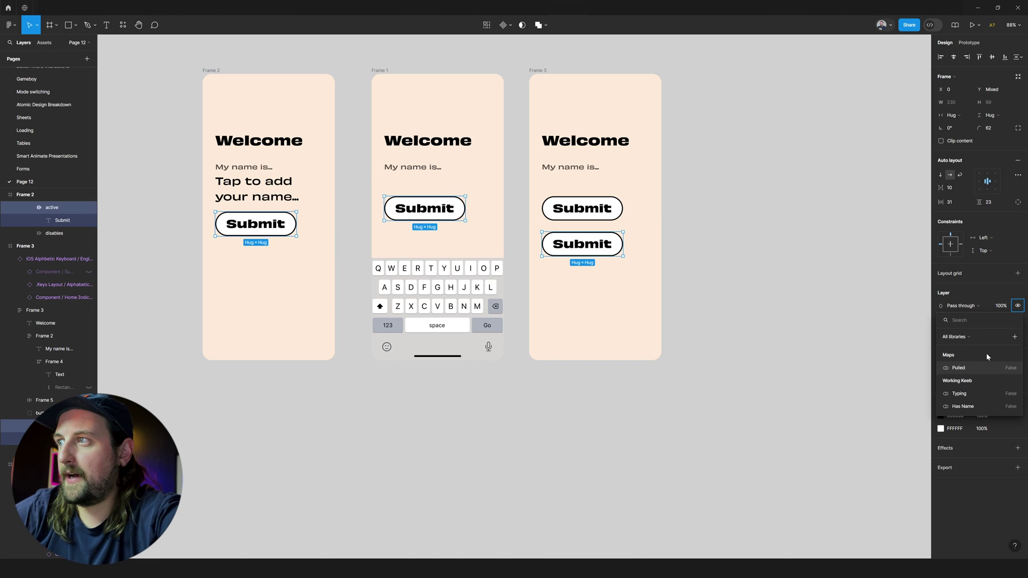
{"action": "left_click", "coordinate": [959, 406]}
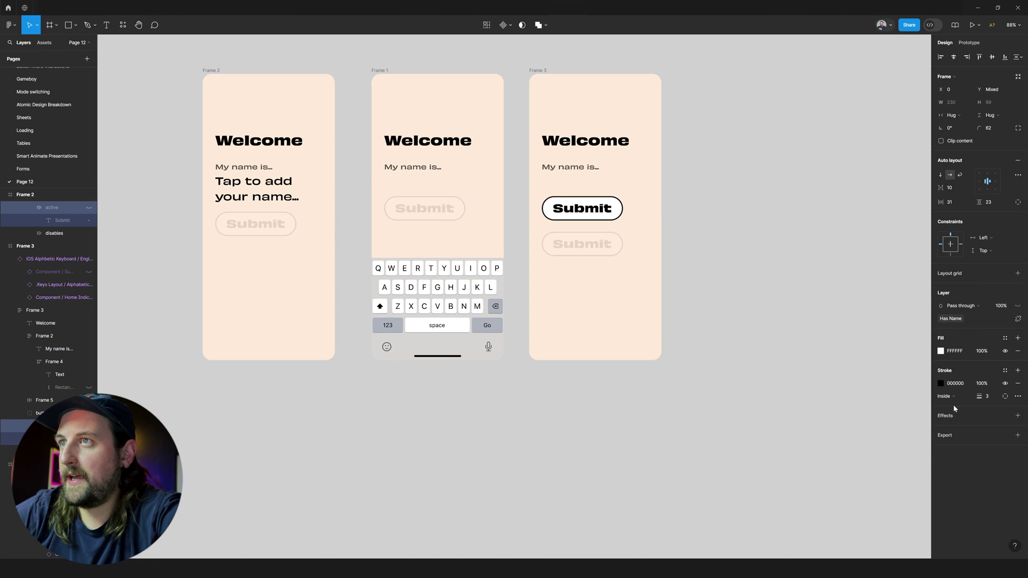
Delete the old standalone Submit button from Frame 3's text stack
{"action": "left_click", "coordinate": [800, 343]}
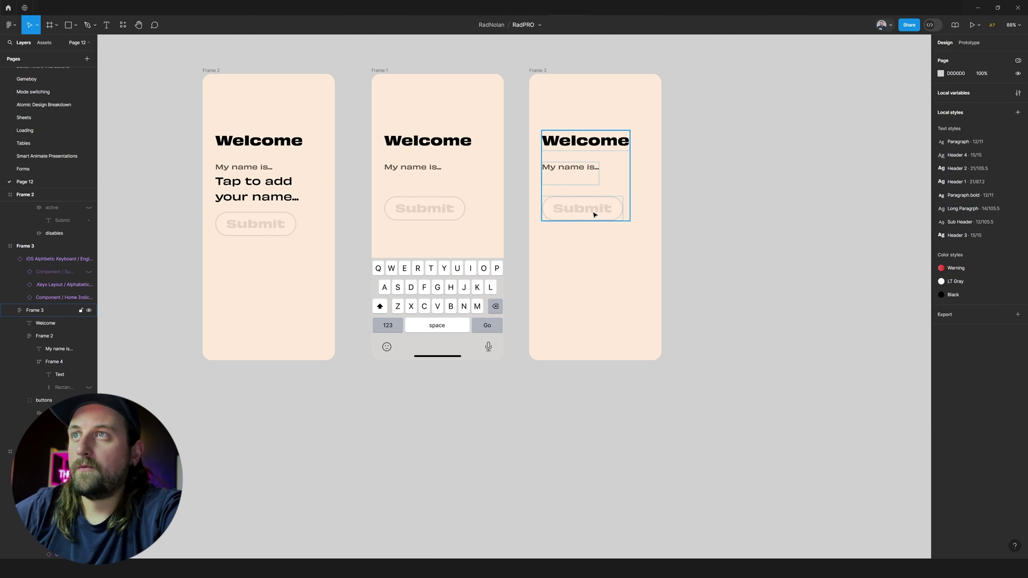
{"action": "left_click", "coordinate": [582, 216]}
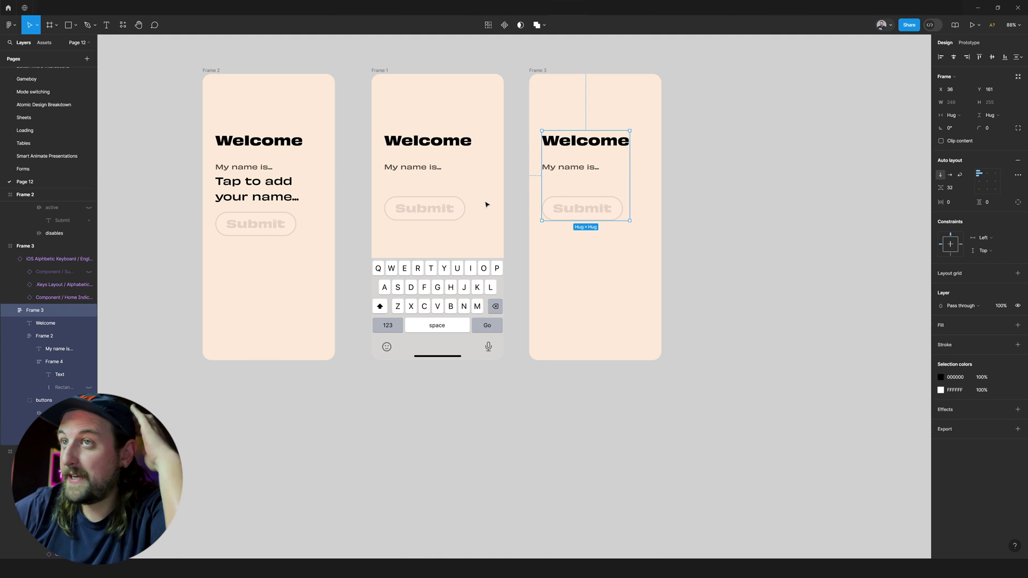
{"action": "left_click", "coordinate": [447, 215]}
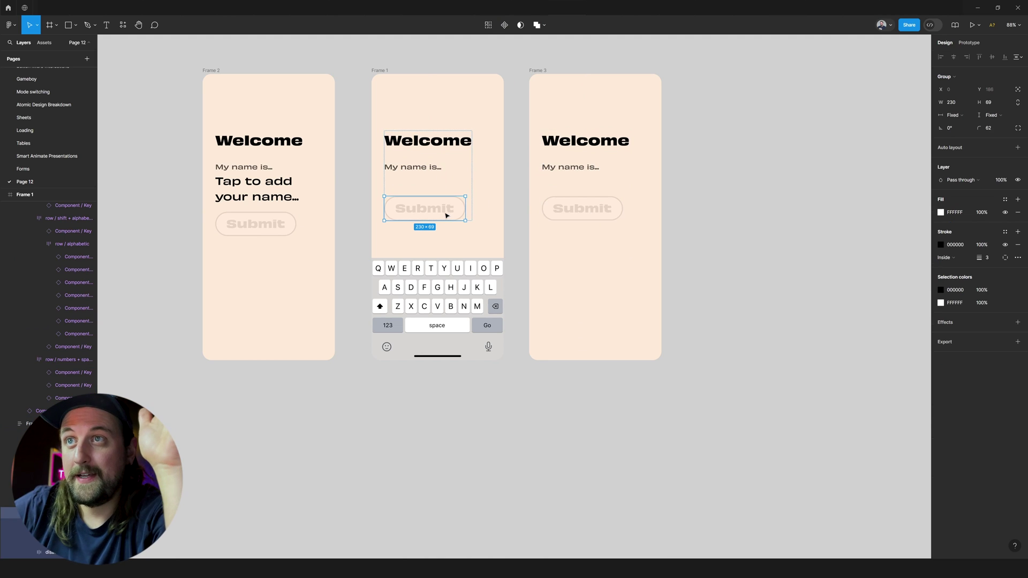
{"action": "left_click", "coordinate": [511, 229]}
Examine the conditional prototype interaction on the Q key of Frame 1's keyboard
{"action": "key", "text": "shift+e"}
{"action": "left_click", "coordinate": [392, 268]}
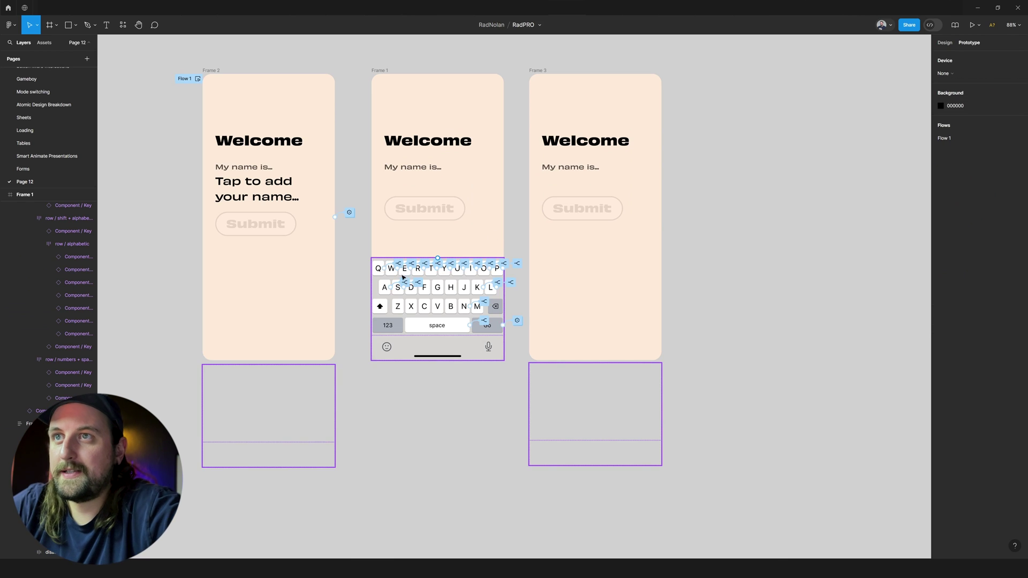
{"action": "left_click", "coordinate": [378, 268]}
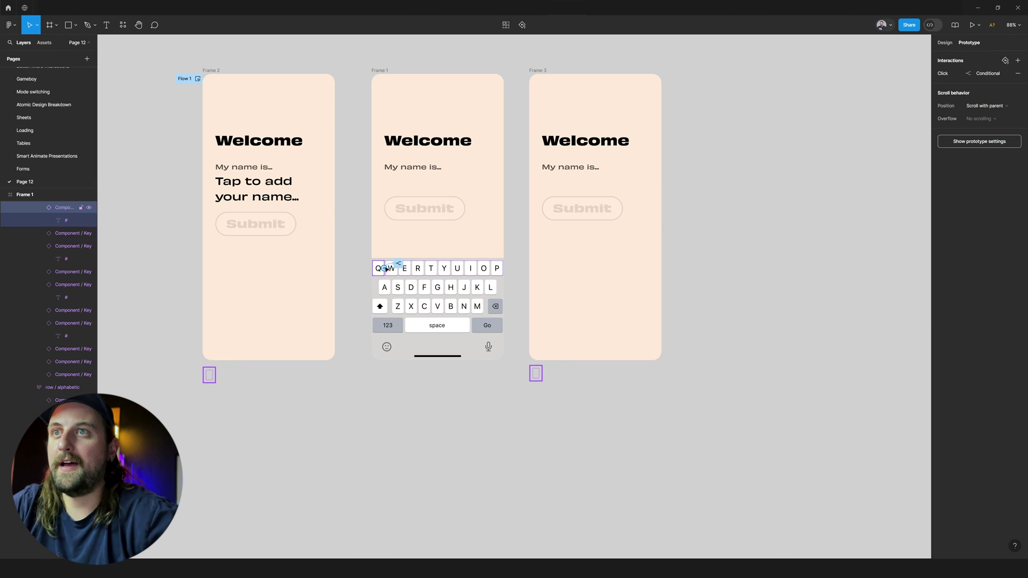
{"action": "left_click", "coordinate": [397, 263]}
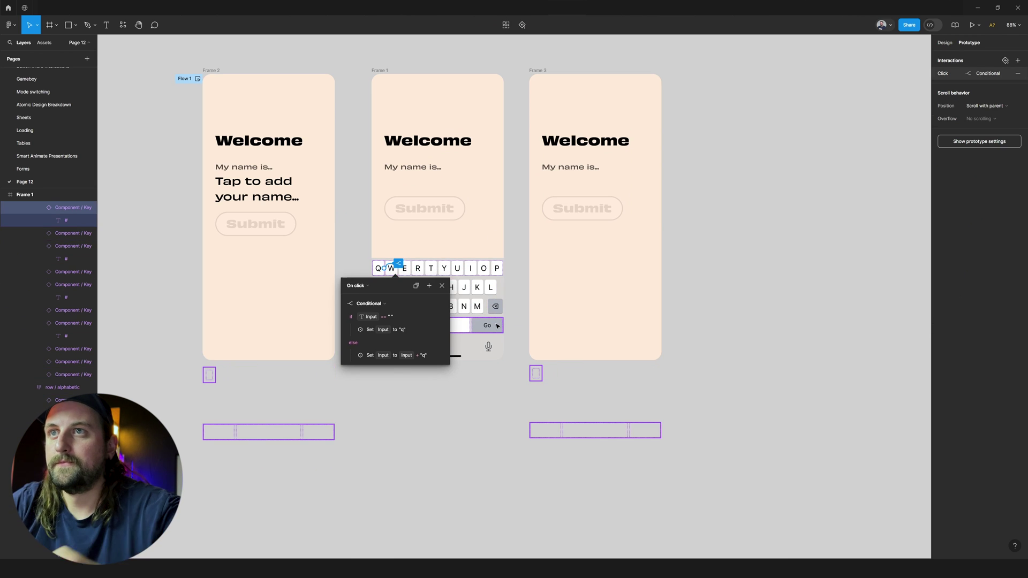
Add a conditional to the Go key's on-click interaction with the condition Input != ""
{"action": "left_click", "coordinate": [497, 325]}
{"action": "left_click", "coordinate": [498, 325]}
{"action": "left_click", "coordinate": [518, 320]}
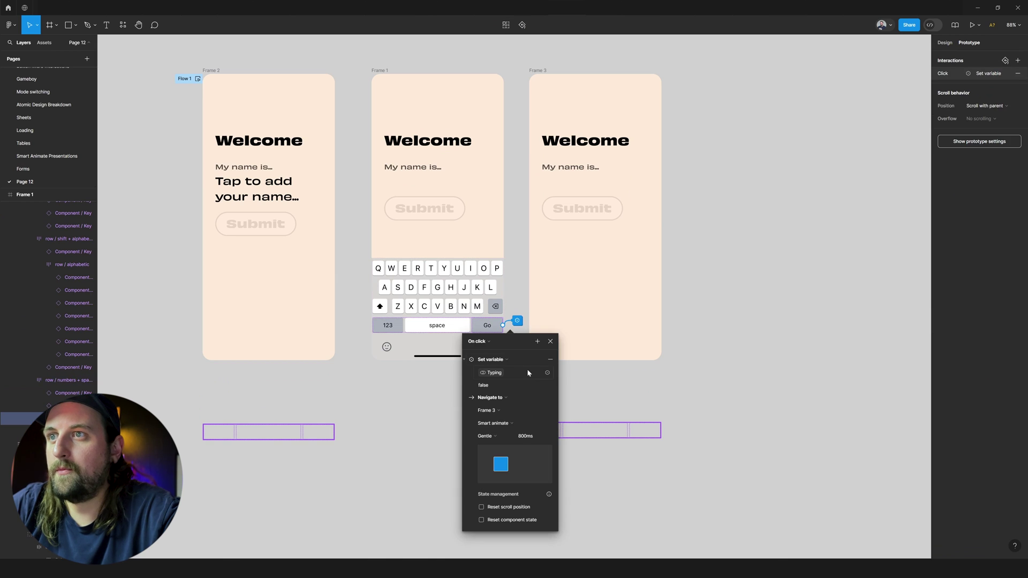
{"action": "left_click", "coordinate": [467, 360]}
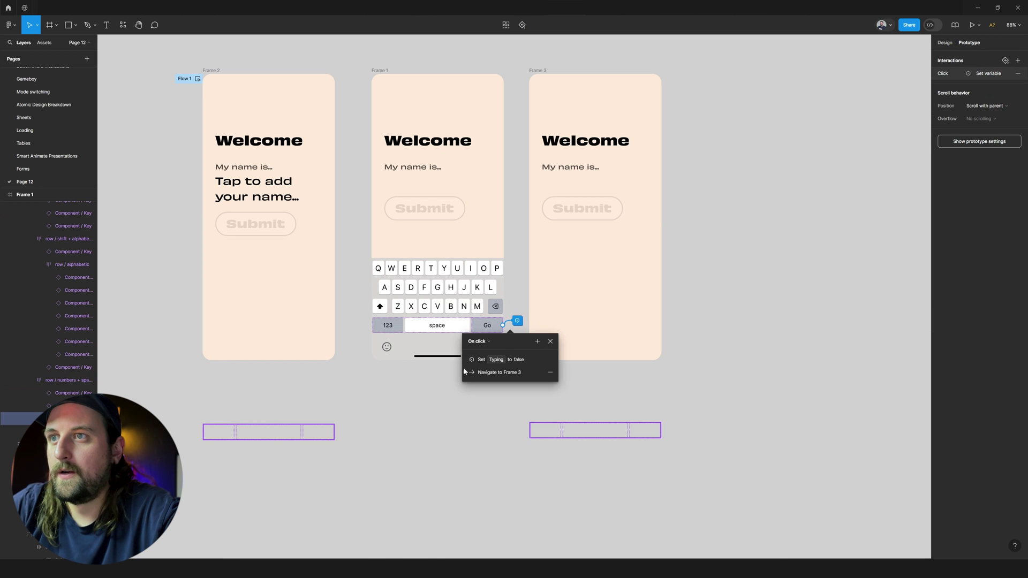
{"action": "left_click", "coordinate": [538, 343]}
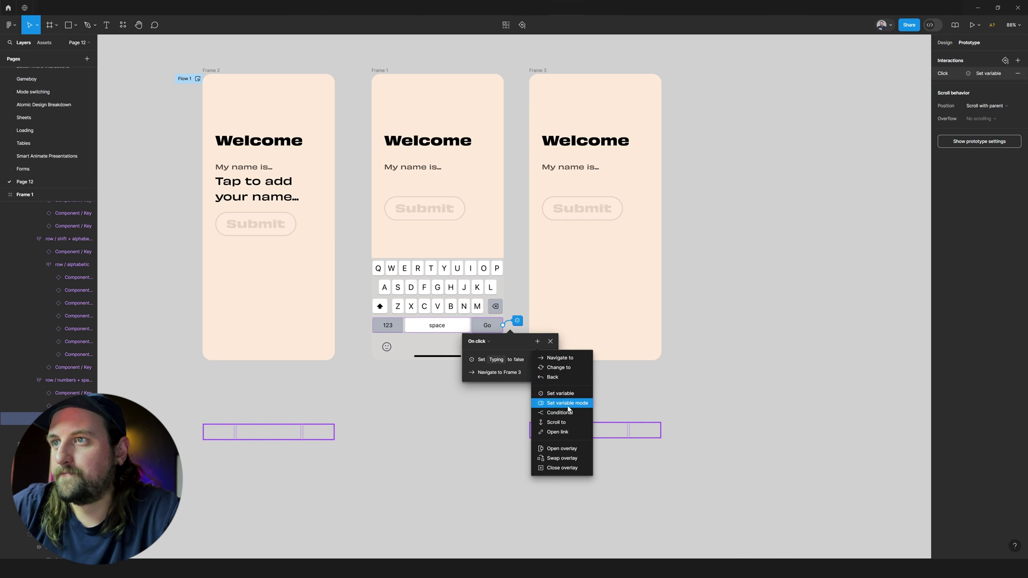
{"action": "left_click", "coordinate": [567, 413]}
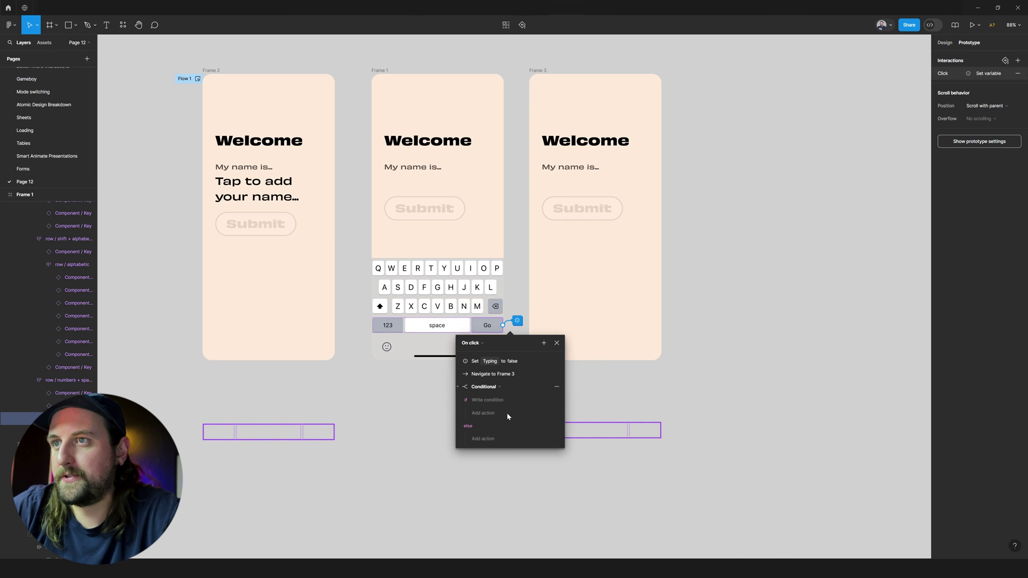
{"action": "left_click", "coordinate": [507, 412]}
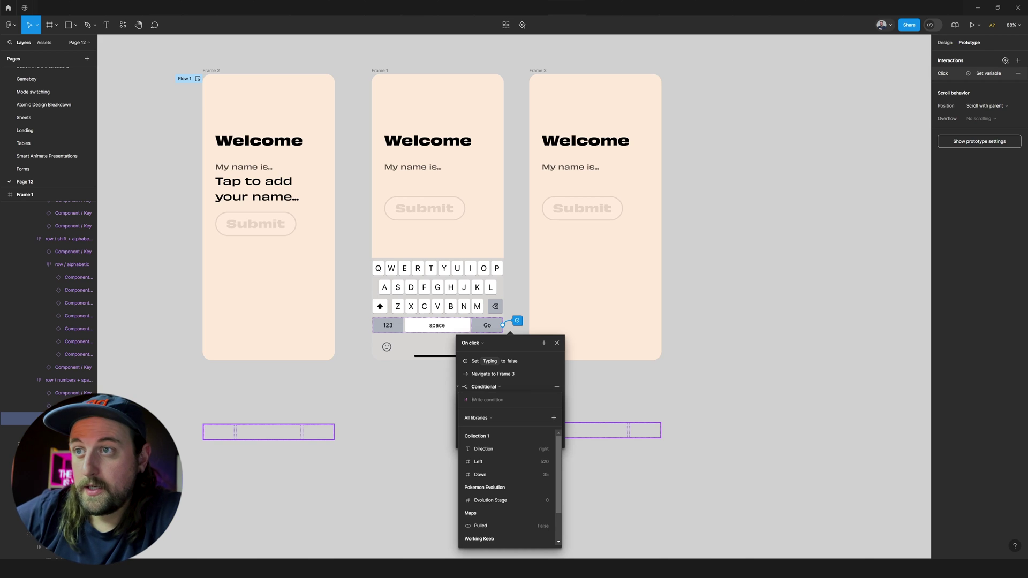
{"action": "type", "text": "in"}
{"action": "key", "text": "Return"}
{"action": "type", "text": "!= "}
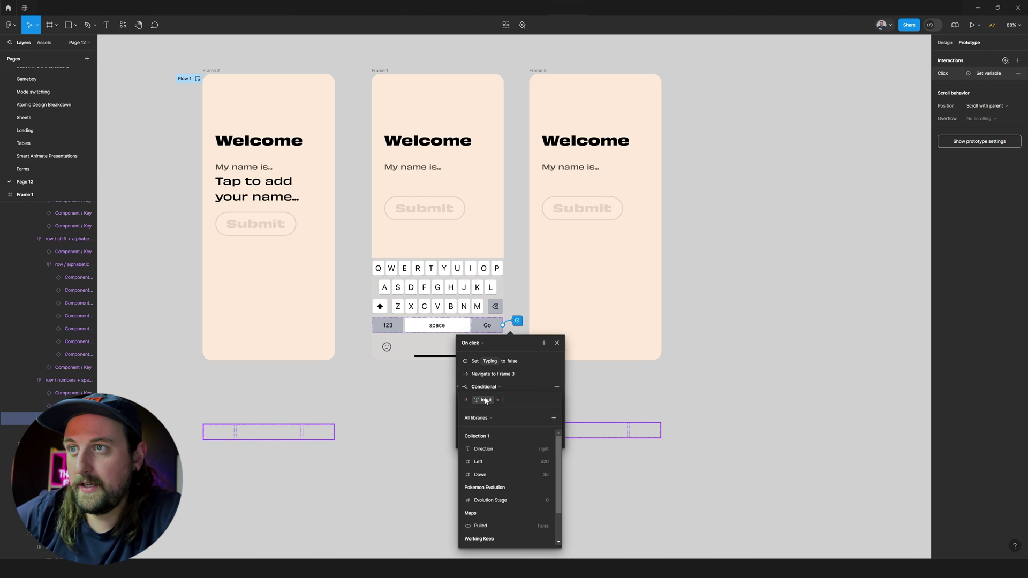
{"action": "type", "text": "\"\""}
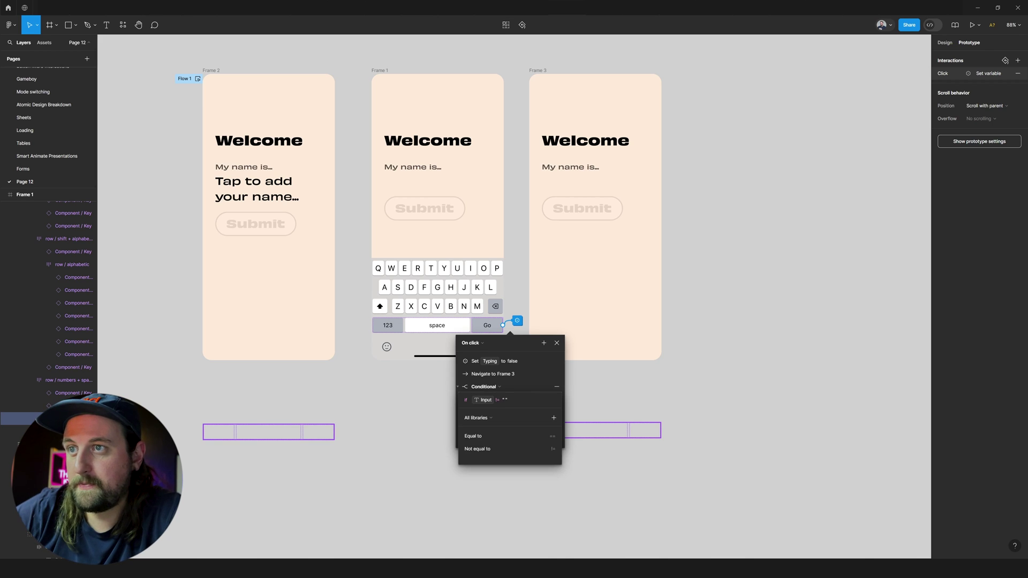
{"action": "left_click", "coordinate": [492, 386]}
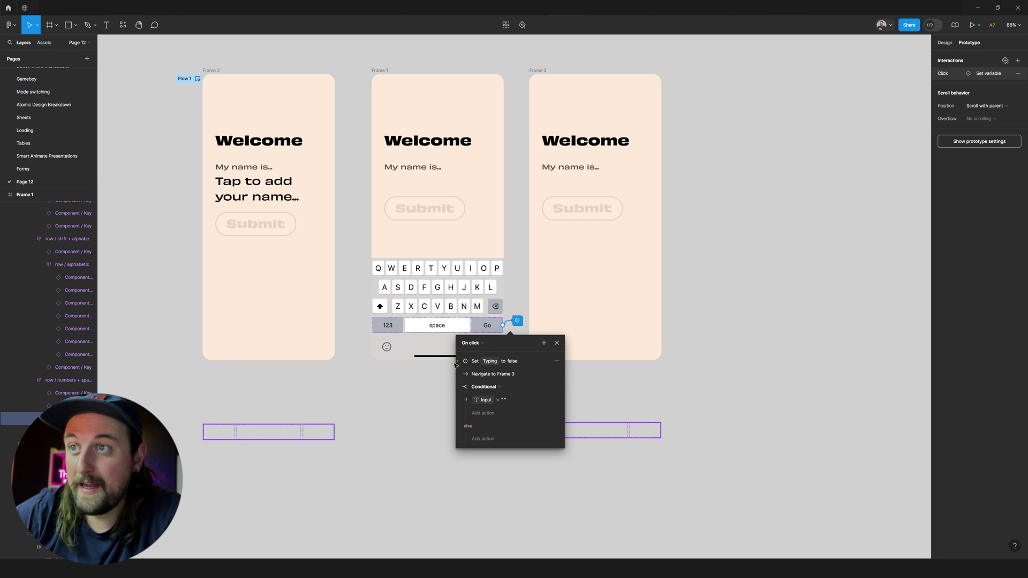
Make the Go key's conditional set Has Name to true, and move the conditional above the Navigate to Frame 3 action
{"action": "left_click", "coordinate": [473, 413]}
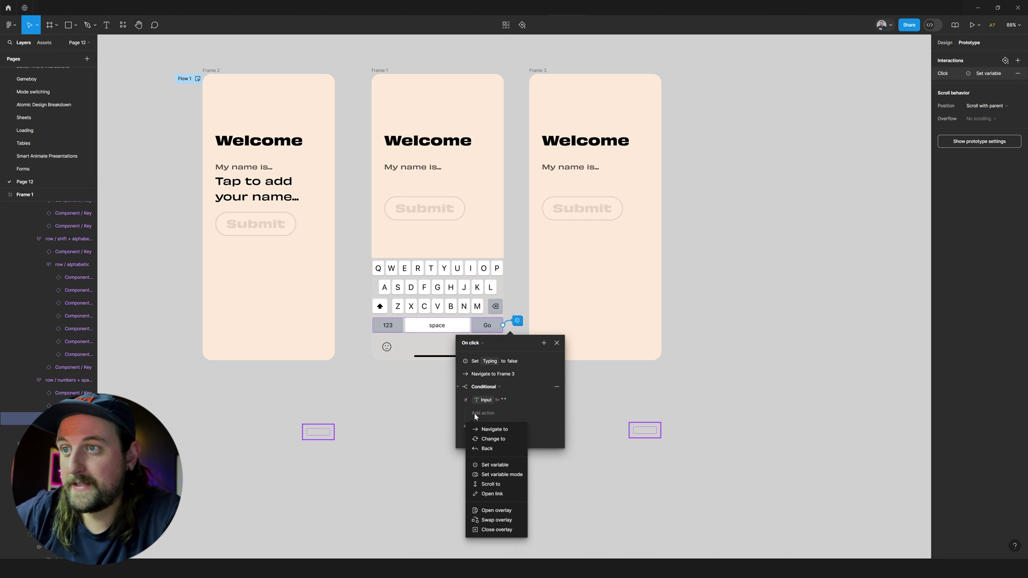
{"action": "left_click", "coordinate": [489, 475]}
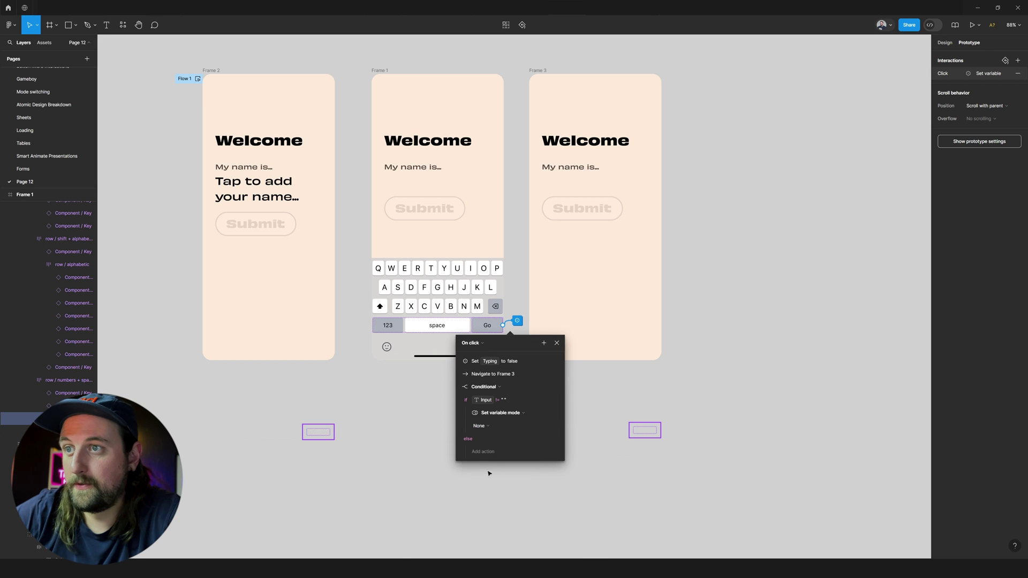
{"action": "left_click", "coordinate": [500, 414]}
{"action": "left_click", "coordinate": [489, 428]}
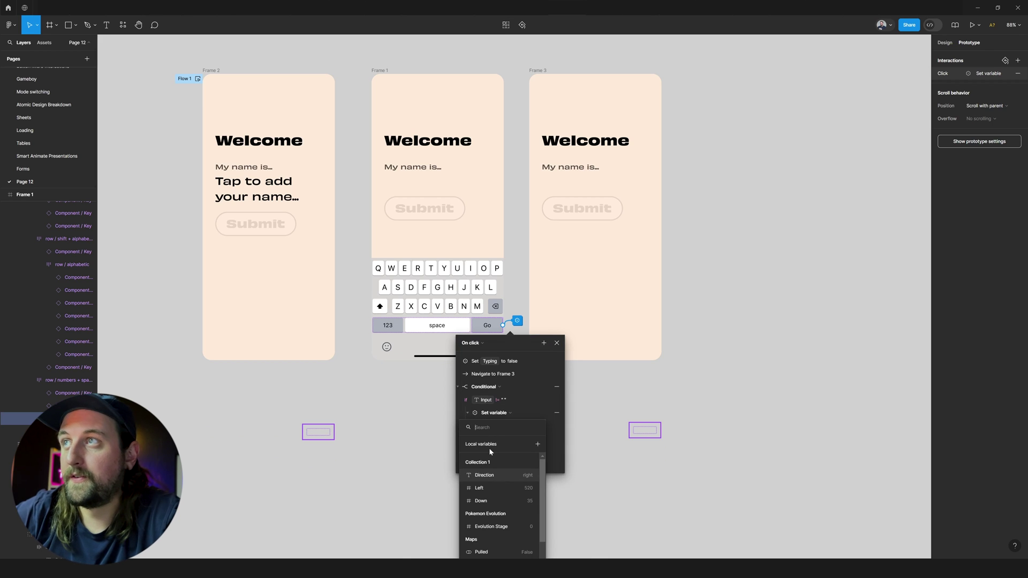
{"action": "type", "text": "has"}
{"action": "key", "text": "Return"}
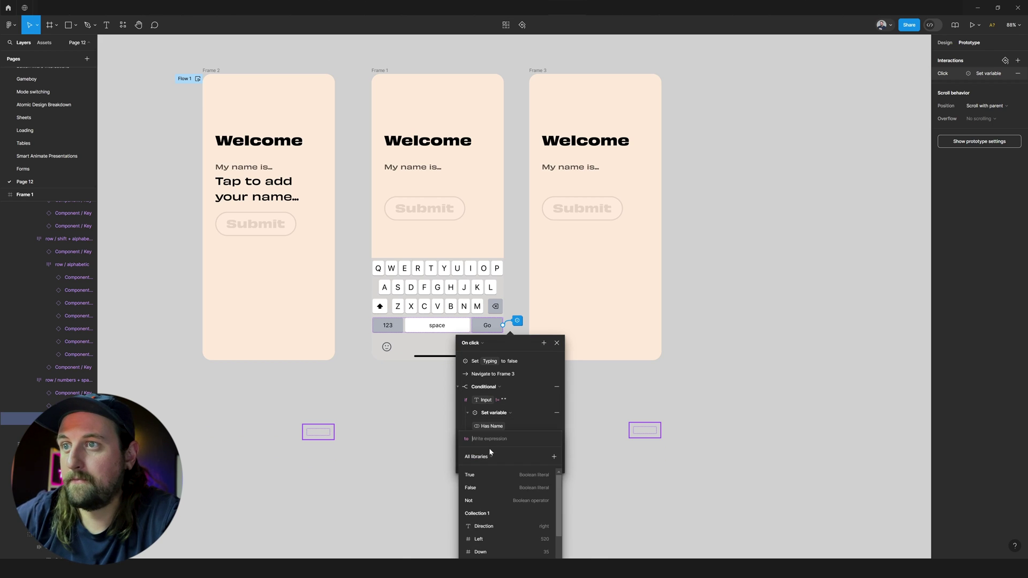
{"action": "type", "text": "true"}
{"action": "key", "text": "Return"}
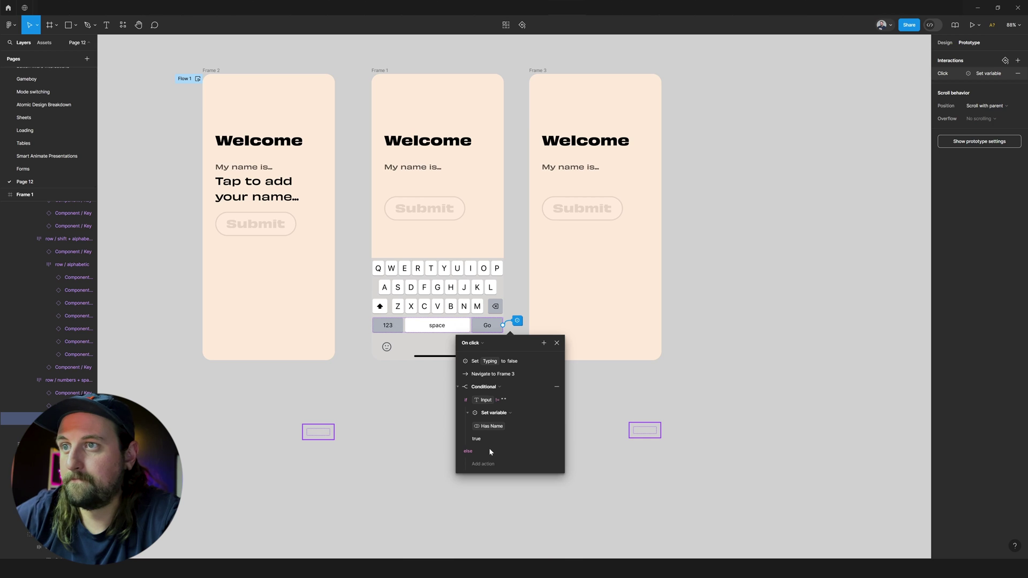
{"action": "left_click", "coordinate": [460, 389]}
{"action": "left_click_drag", "start_coordinate": [482, 387], "coordinate": [482, 373]}
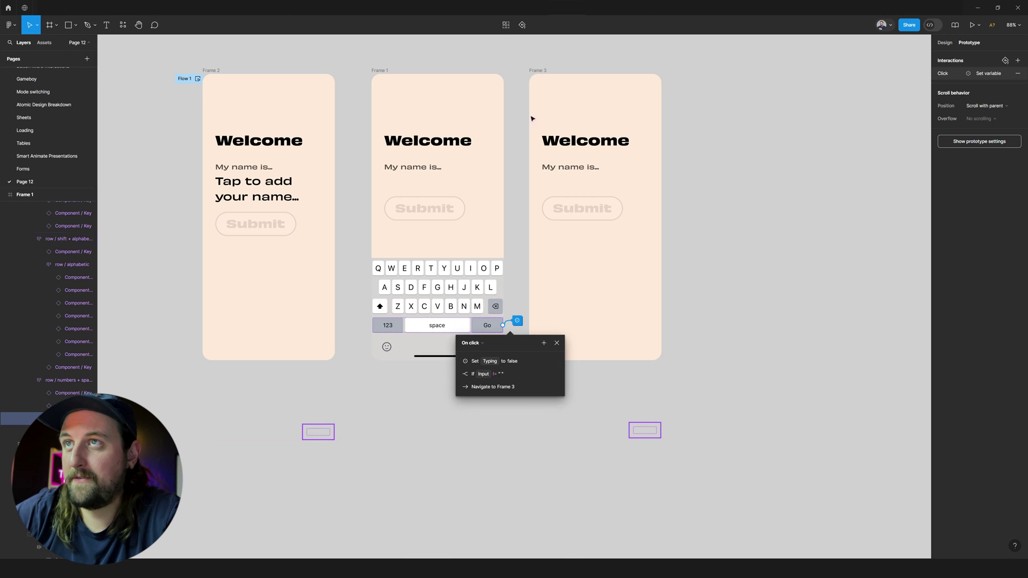
Test the restarted prototype by entering a name on its on-screen keyboard, confirming with Go and trying the Submit button
{"action": "left_click", "coordinate": [608, 8]}
{"action": "key", "text": "r"}
{"action": "left_click", "coordinate": [455, 240]}
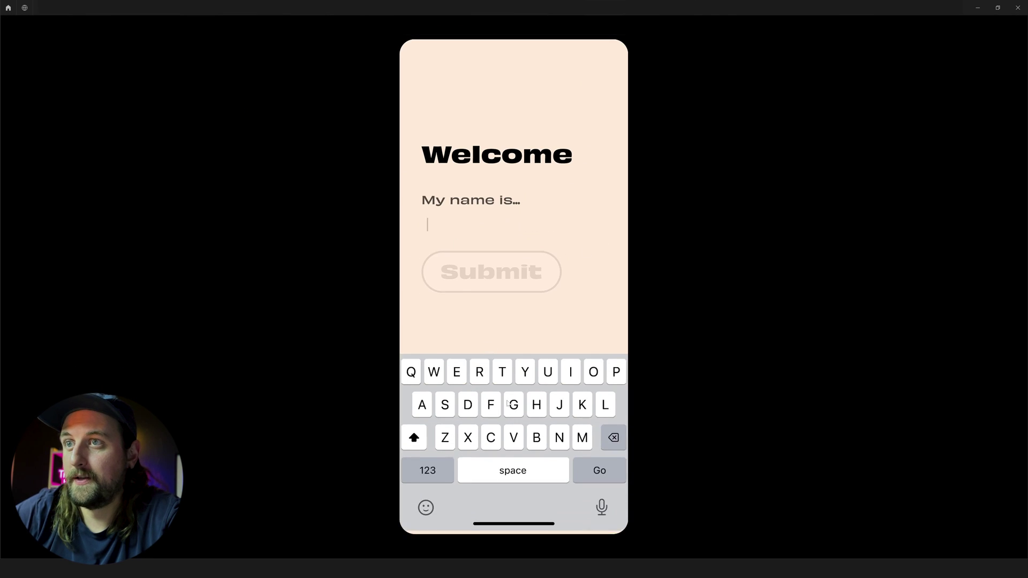
{"action": "type", "text": "n"}
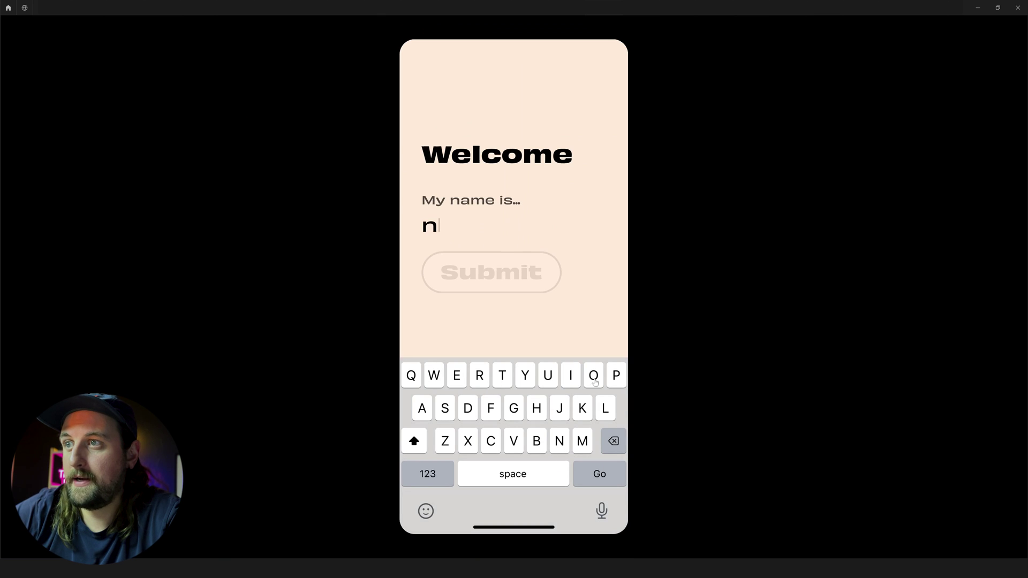
{"action": "type", "text": "olan"}
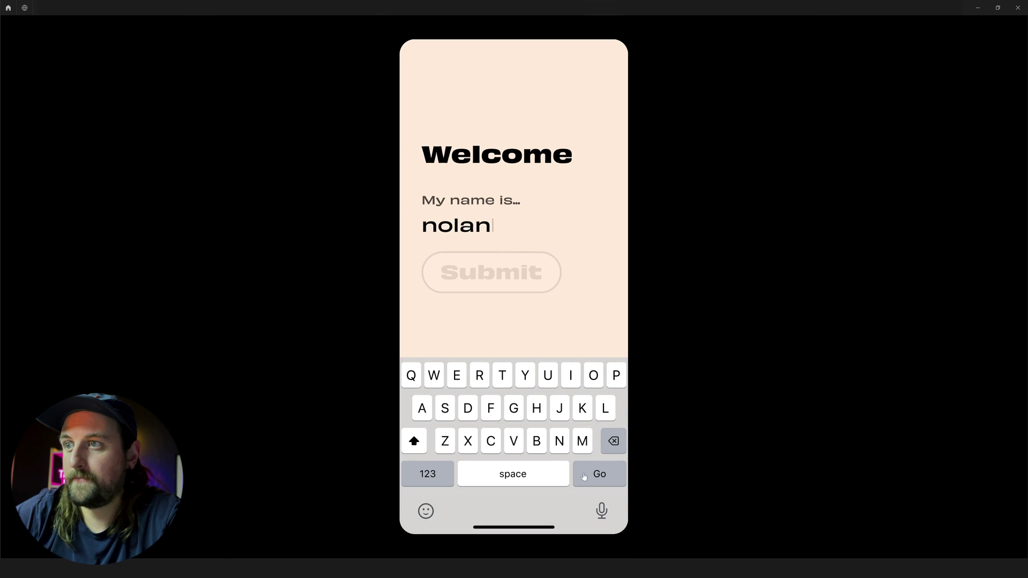
{"action": "left_click", "coordinate": [595, 475]}
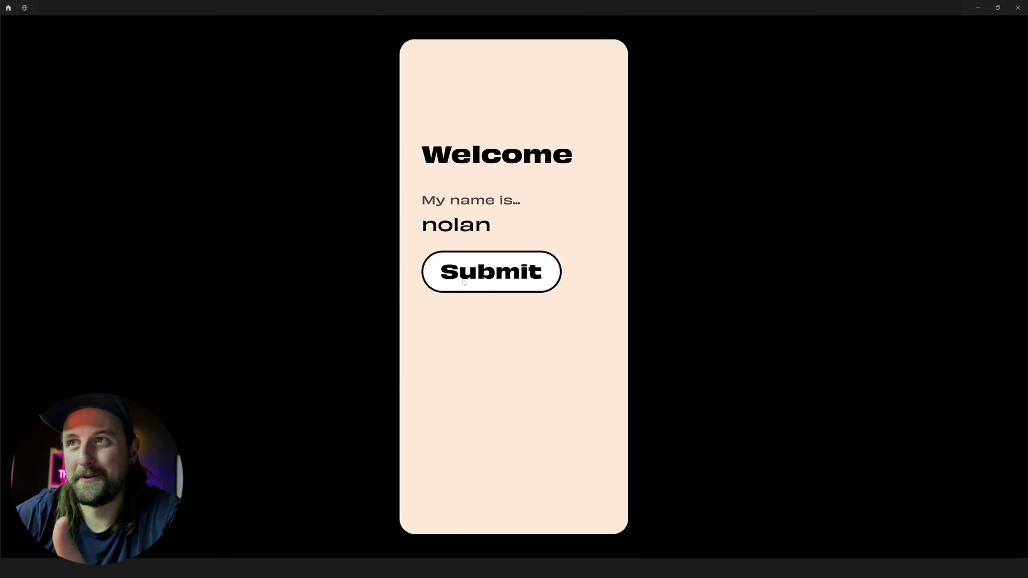
{"action": "left_click", "coordinate": [464, 282]}
Restart the prototype and test confirming with Go while the name field is empty
{"action": "left_click", "coordinate": [486, 240]}
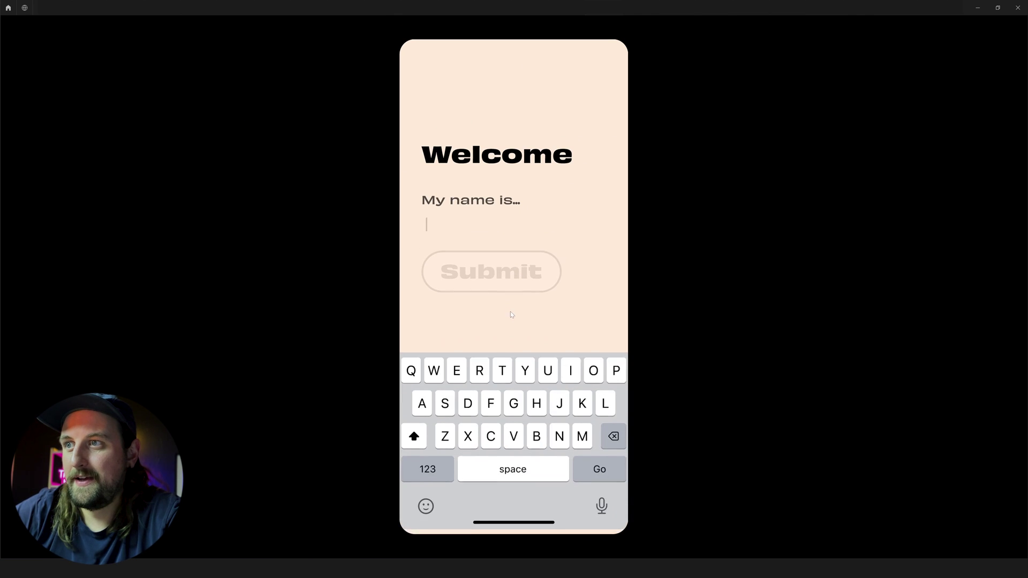
{"action": "left_click", "coordinate": [619, 471]}
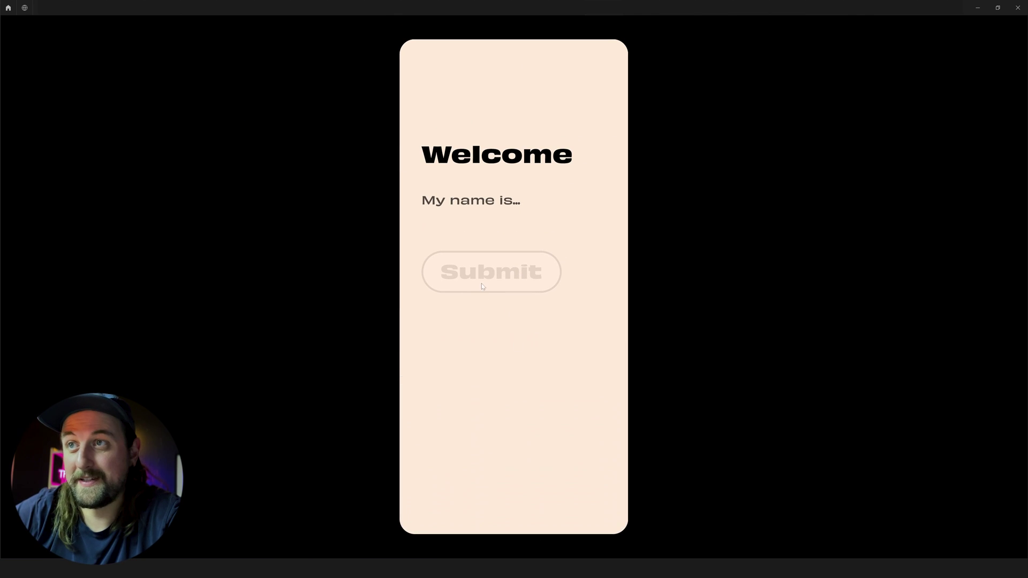
Test the prototype by entering a name on the on-screen keyboard and confirming with Go, and return to the design canvas
{"action": "left_click", "coordinate": [443, 224]}
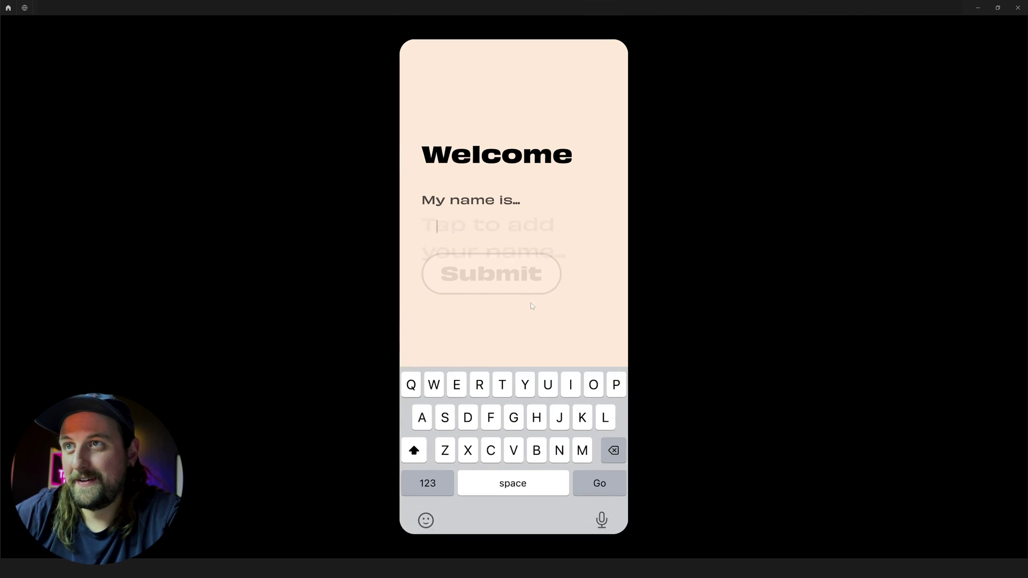
{"action": "left_click", "coordinate": [559, 442]}
{"action": "left_click", "coordinate": [592, 382]}
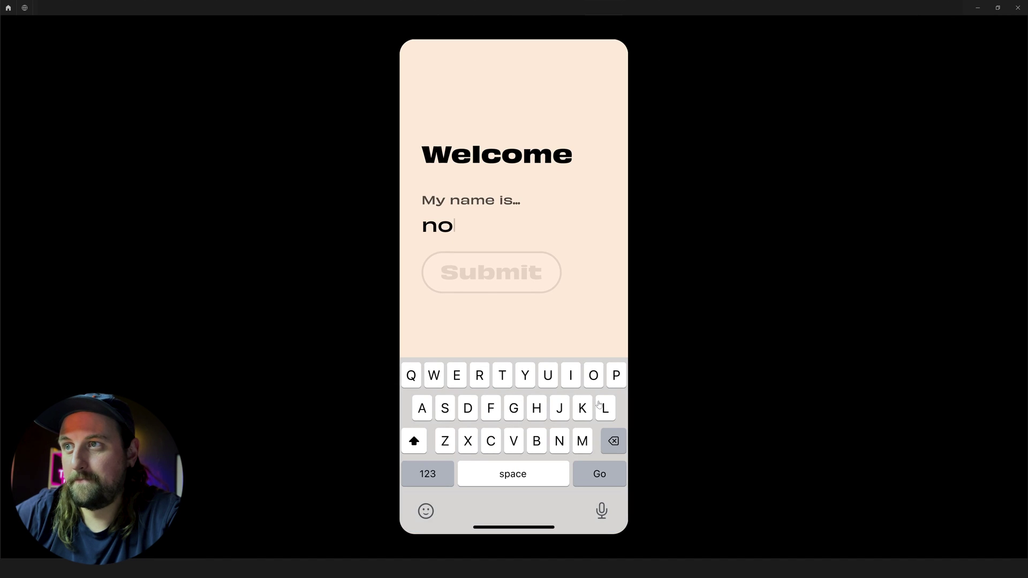
{"action": "left_click", "coordinate": [602, 407]}
{"action": "left_click", "coordinate": [422, 408]}
{"action": "left_click", "coordinate": [560, 441]}
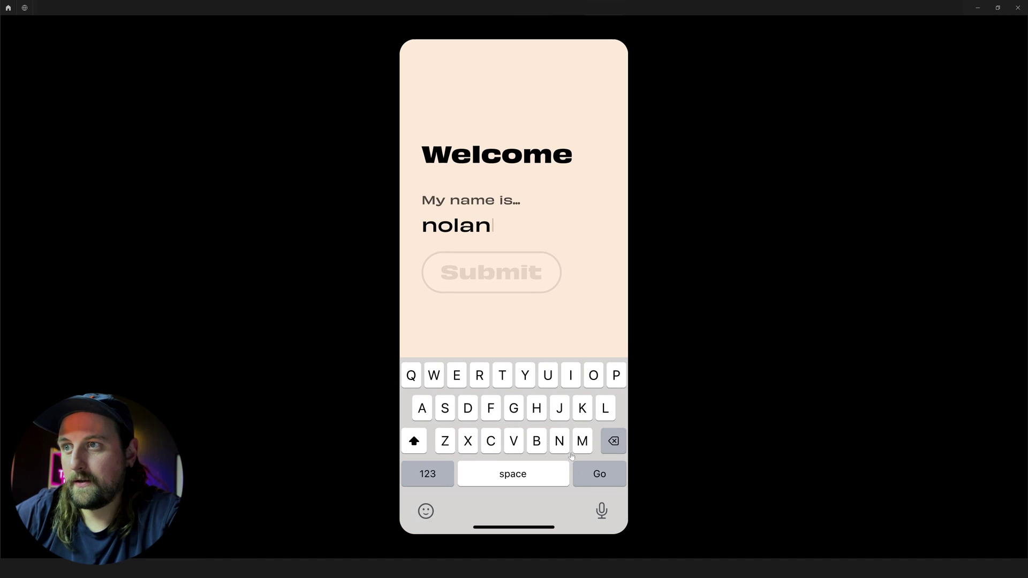
{"action": "left_click", "coordinate": [599, 474]}
{"action": "left_click", "coordinate": [558, 11]}
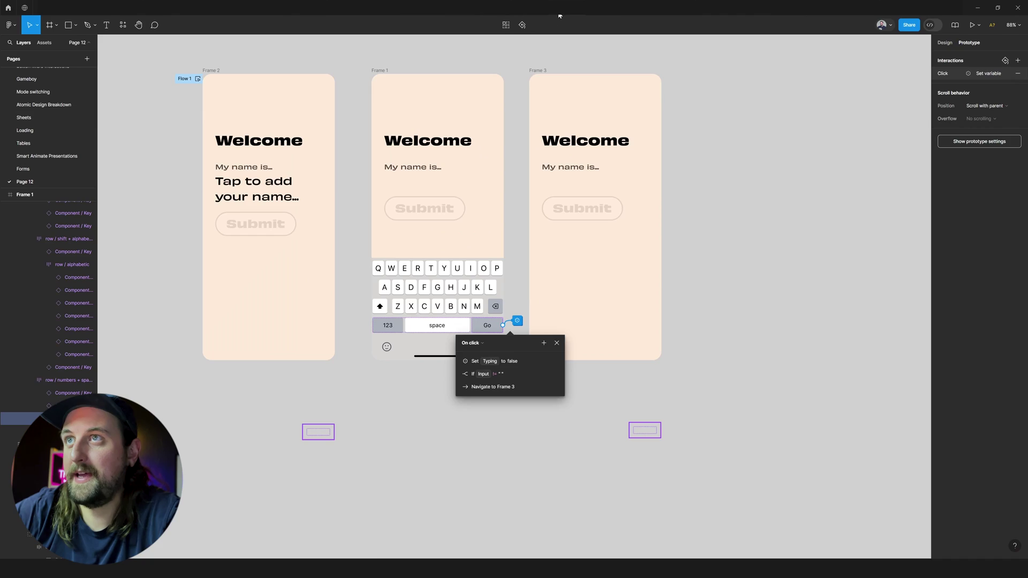
Duplicate Frame 3 as a new screen and change the copy's Welcome heading to "Hey,"
{"action": "left_click", "coordinate": [538, 70]}
{"action": "key", "text": "ctrl+d"}
{"action": "scroll", "coordinate": [679, 141], "scroll_direction": "right", "scroll_amount": 5}
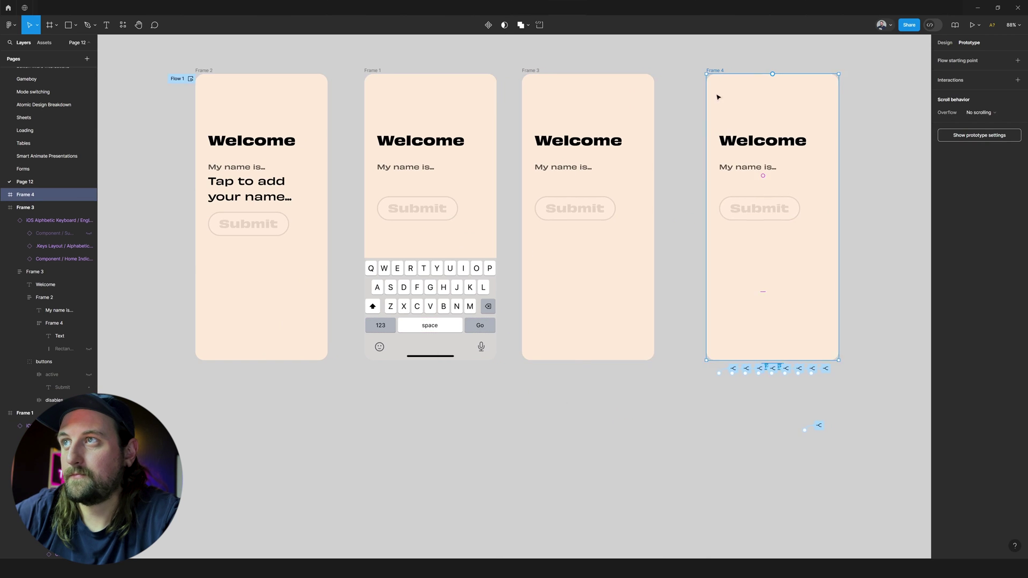
{"action": "double_click", "coordinate": [679, 141]}
{"action": "type", "text": "Hey,"}
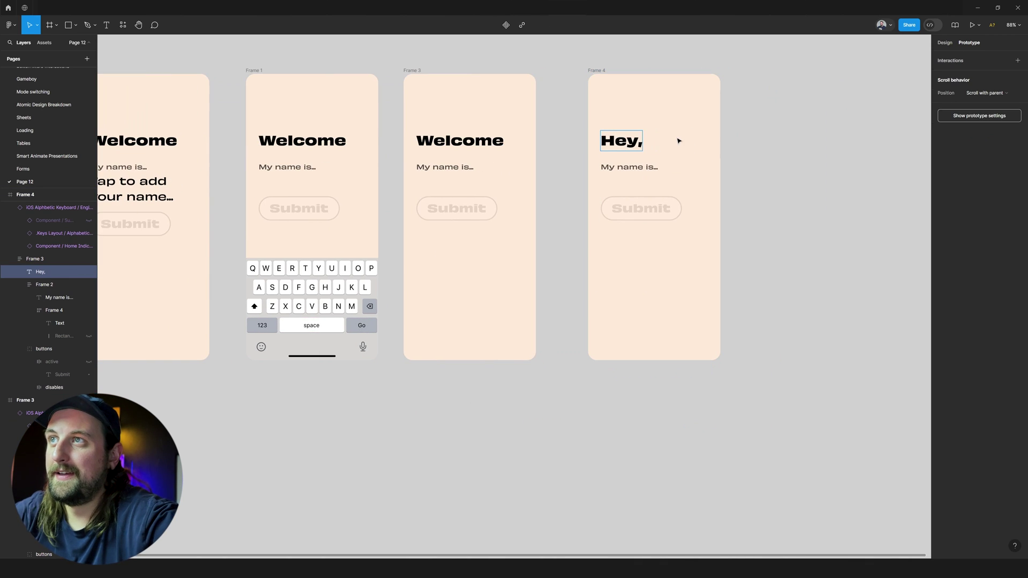
{"action": "key", "text": "Escape"}
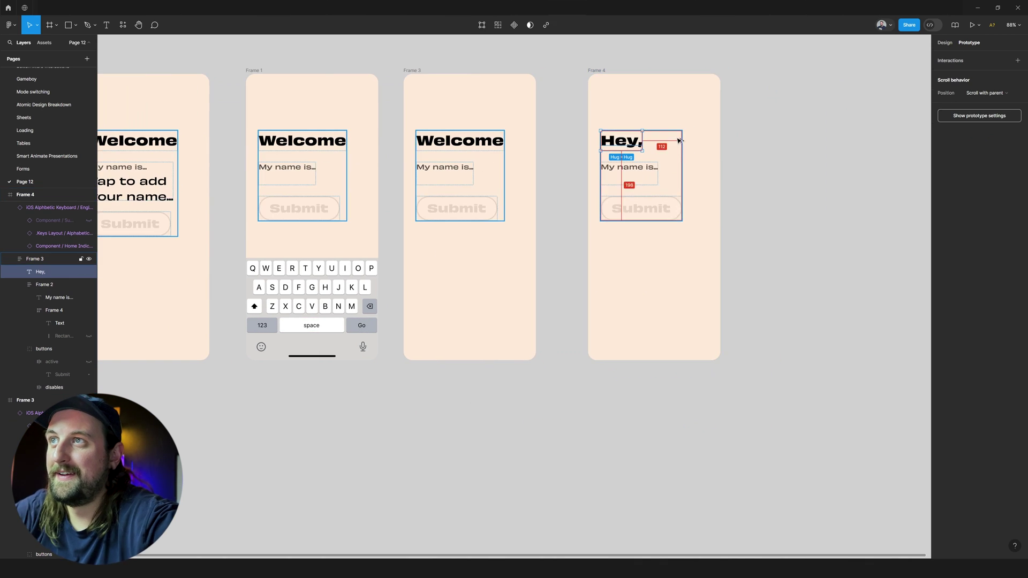
Duplicate the "Hey," heading and group both copies in a horizontal auto layout with a spacing of 9
{"action": "key", "text": "ctrl+d"}
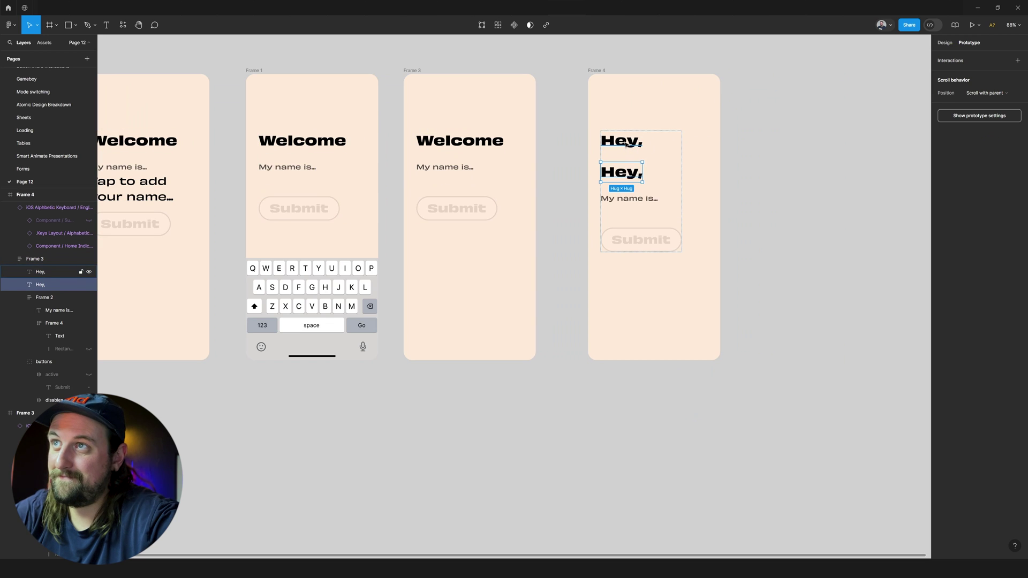
{"action": "left_click", "coordinate": [626, 145]}
{"action": "left_click", "coordinate": [618, 176], "text": "shift"}
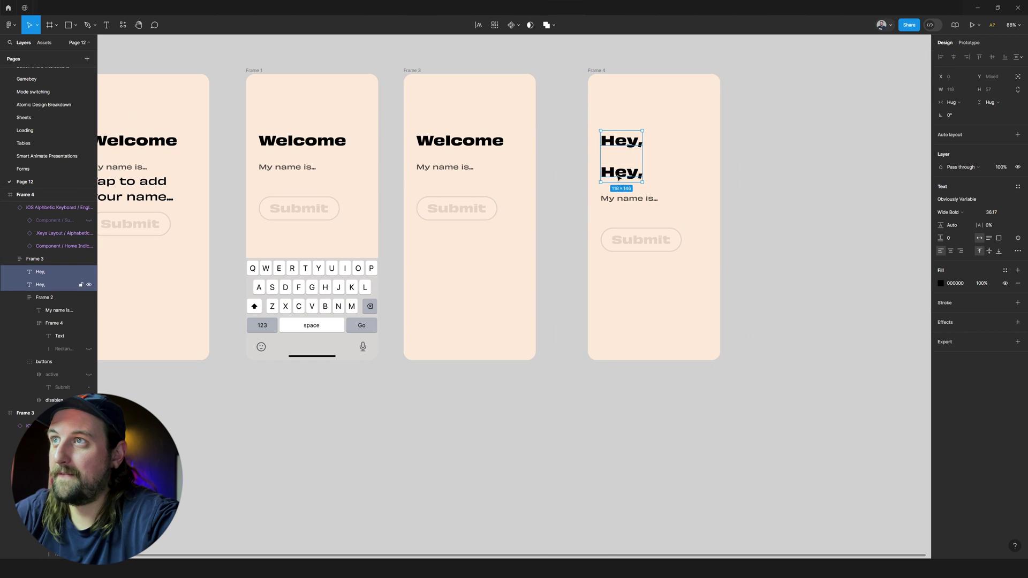
{"action": "key", "text": "shift+a"}
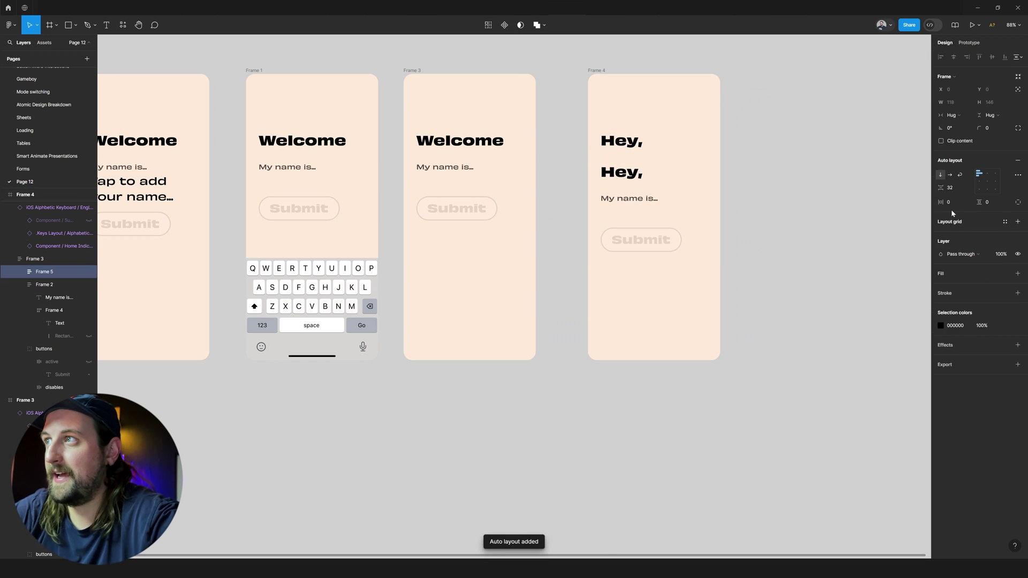
{"action": "left_click", "coordinate": [951, 175]}
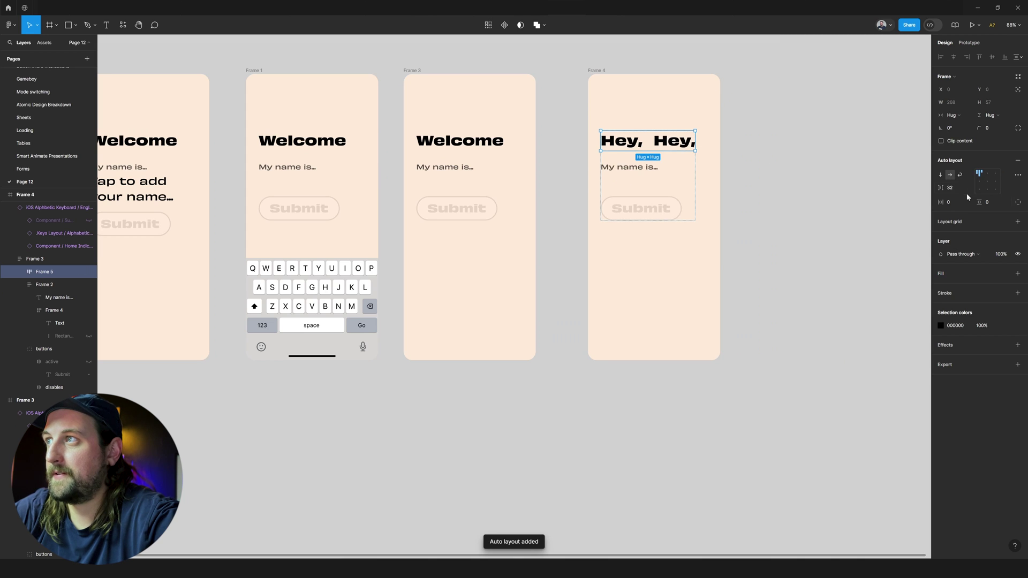
{"action": "left_click_drag", "start_coordinate": [942, 187], "coordinate": [926, 195]}
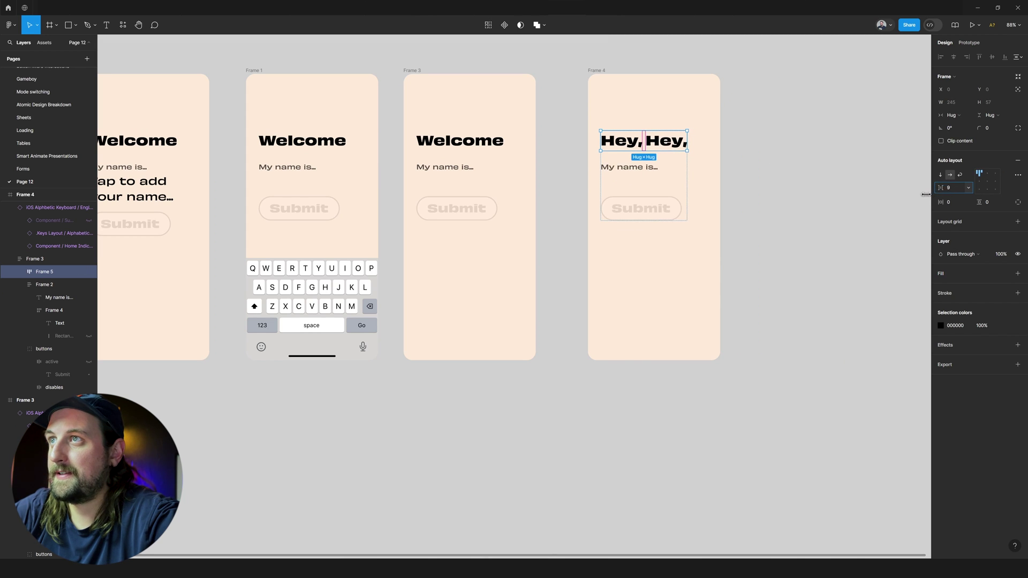
Reduce the font size of both "Hey," texts to 24.17
{"action": "left_click", "coordinate": [660, 146]}
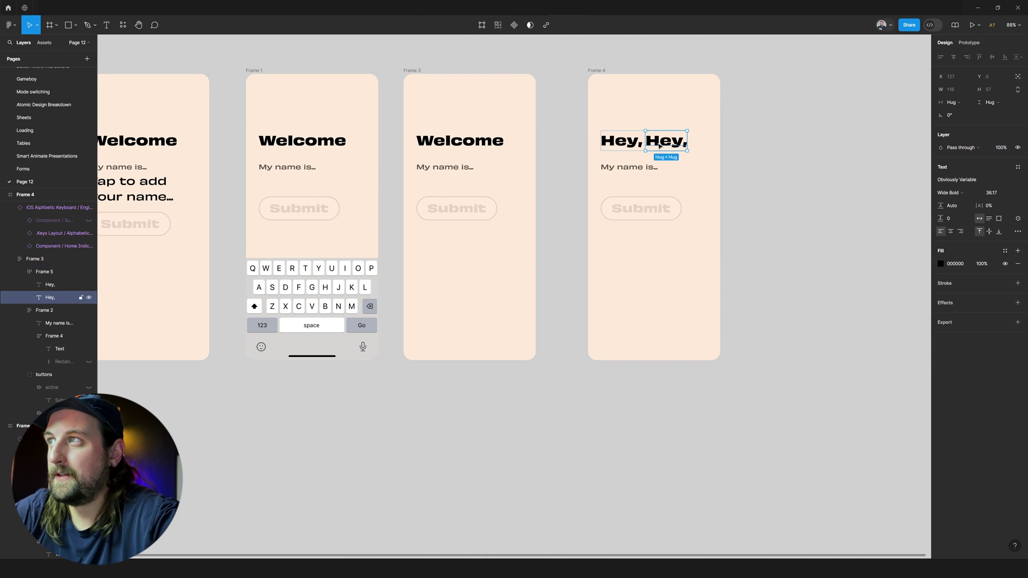
{"action": "left_click", "coordinate": [630, 143], "text": "shift"}
{"action": "key", "text": "ctrl+shift+comma"}
{"action": "key", "text": "ctrl+shift+comma"}
{"action": "key", "text": "ctrl+shift+comma"}
{"action": "key", "text": "ctrl+shift+comma"}
{"action": "key", "text": "ctrl+shift+comma"}
{"action": "key", "text": "ctrl+shift+comma"}
{"action": "key", "text": "ctrl+shift+comma"}
{"action": "key", "text": "ctrl+shift+comma"}
{"action": "key", "text": "ctrl+shift+comma"}
{"action": "key", "text": "ctrl+shift+comma"}
{"action": "key", "text": "ctrl+shift+comma"}
{"action": "key", "text": "ctrl+shift+comma"}
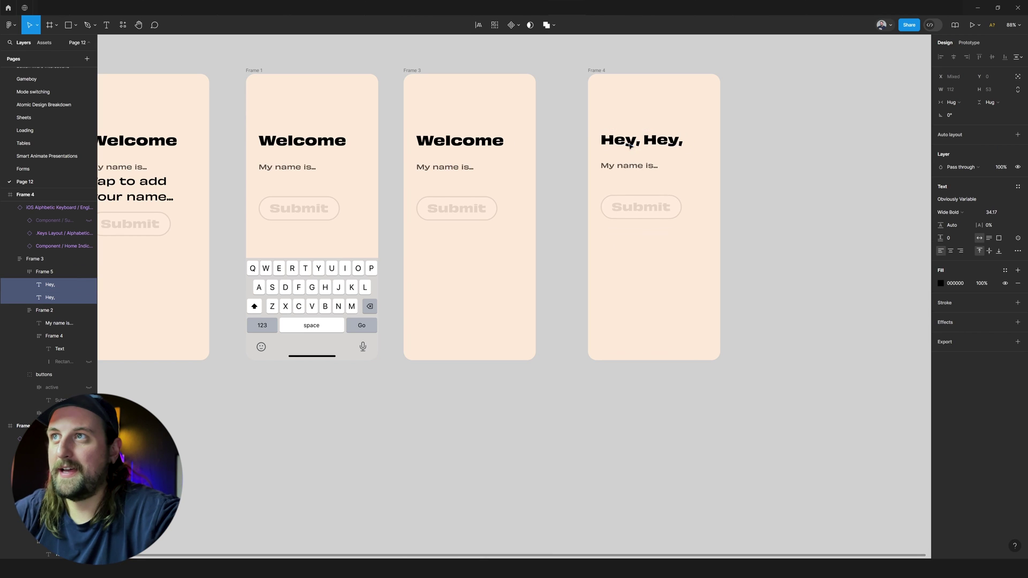
{"action": "key", "text": "Escape"}
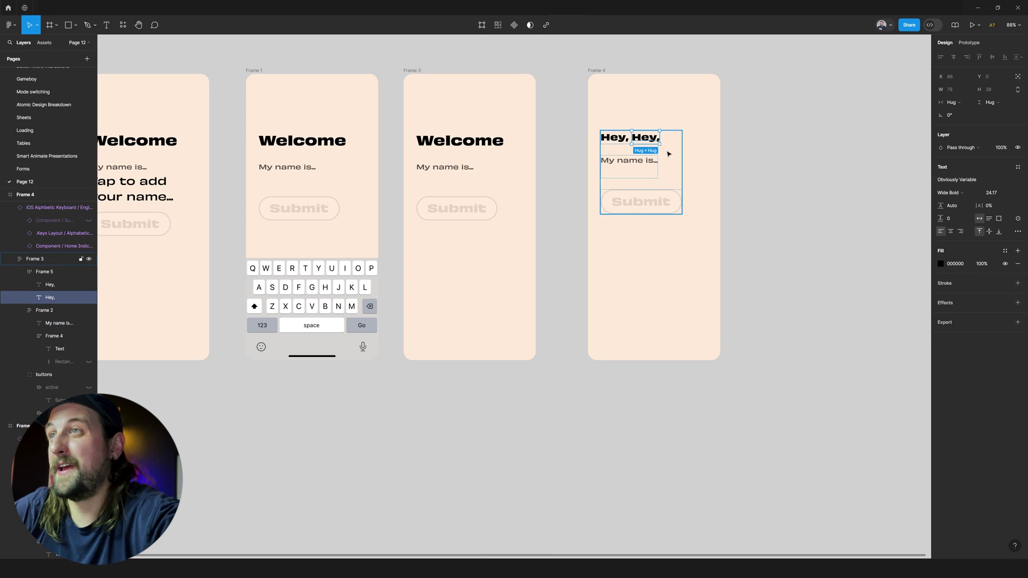
{"action": "key", "text": "Escape"}
Widen the new screen's content block to 307, and make the heading row fill that width and wrap
{"action": "left_click_drag", "start_coordinate": [682, 141], "coordinate": [709, 140]}
{"action": "left_click", "coordinate": [649, 143], "text": "ctrl"}
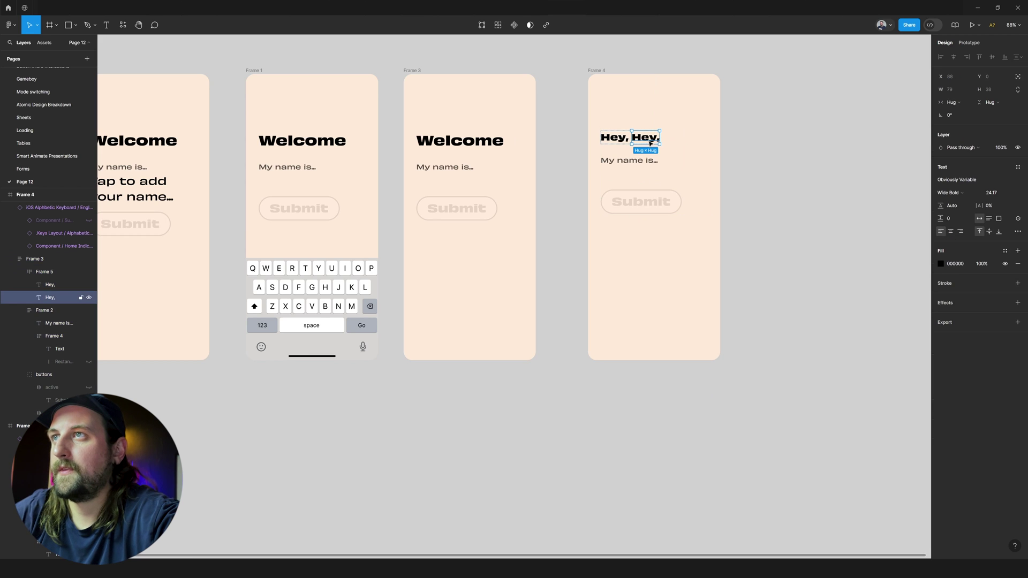
{"action": "key", "text": "shift+Return"}
{"action": "double_click", "coordinate": [662, 137]}
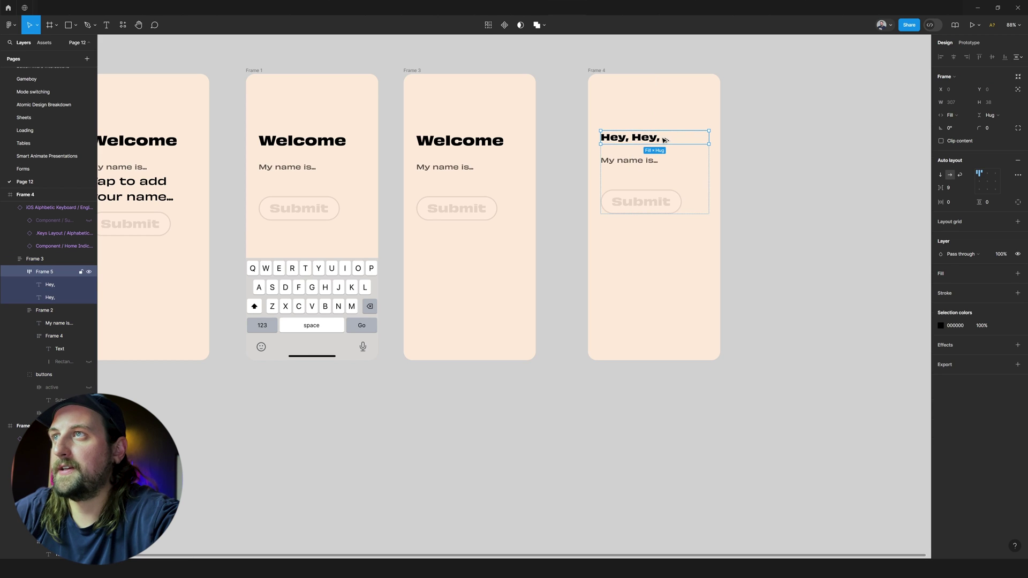
{"action": "left_click", "coordinate": [959, 175]}
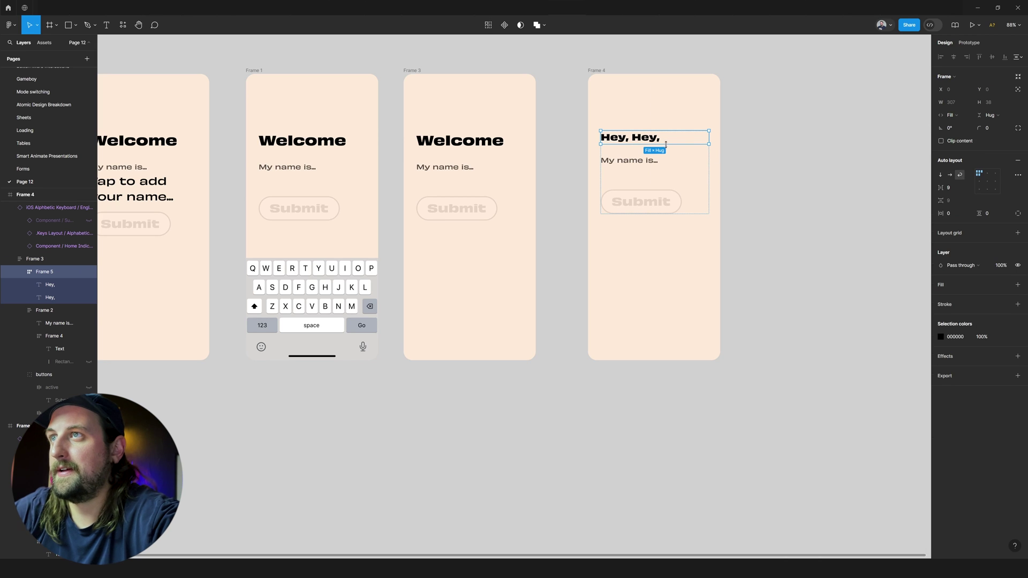
Try long placeholder text in the second "Hey," to test the row's wrapping, and undo it
{"action": "left_click", "coordinate": [50, 297]}
{"action": "type", "text": "asdfsdf asdfsad fsdfsdf"}
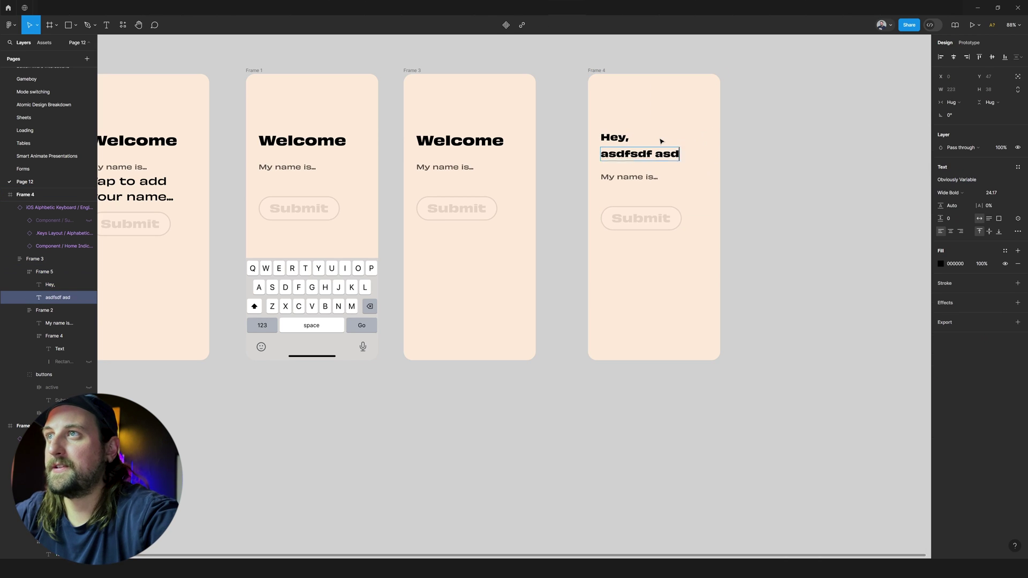
{"action": "key", "text": "ctrl+z"}
{"action": "left_click", "coordinate": [749, 84]}
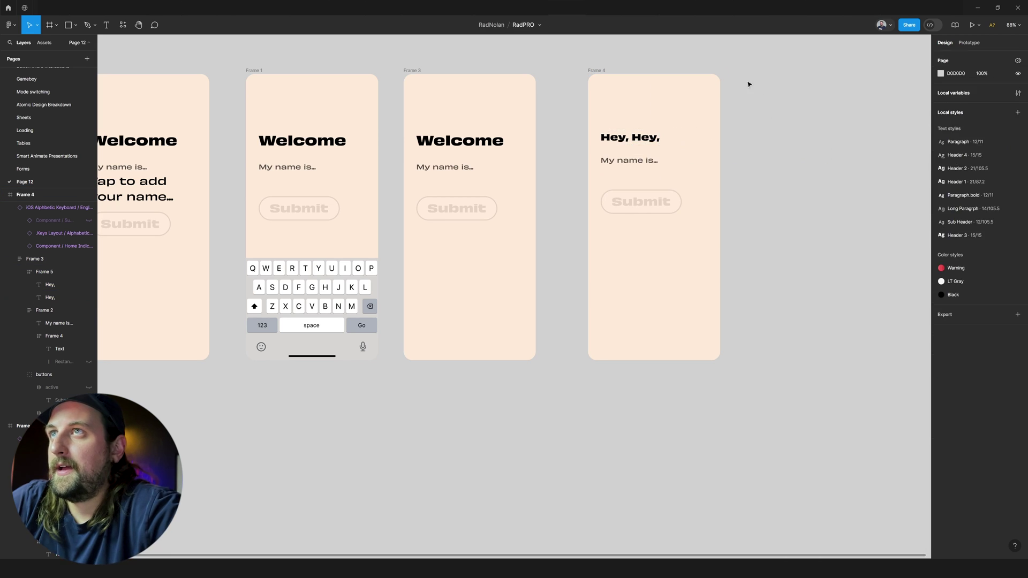
Bind the second "Hey," text to the Input variable from the Working Keeb collection
{"action": "left_click", "coordinate": [642, 140]}
{"action": "left_click", "coordinate": [1019, 219]}
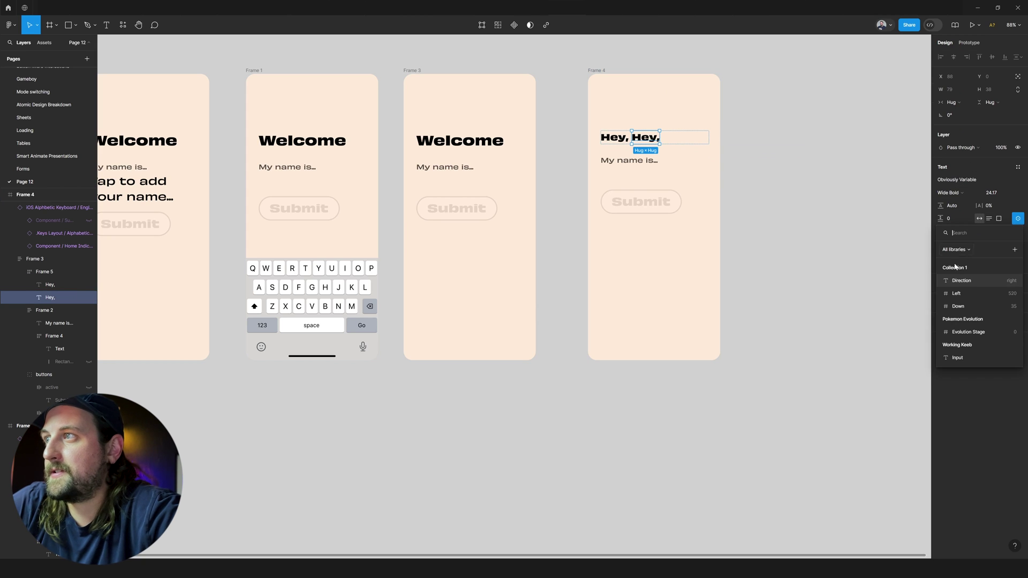
{"action": "left_click", "coordinate": [956, 358]}
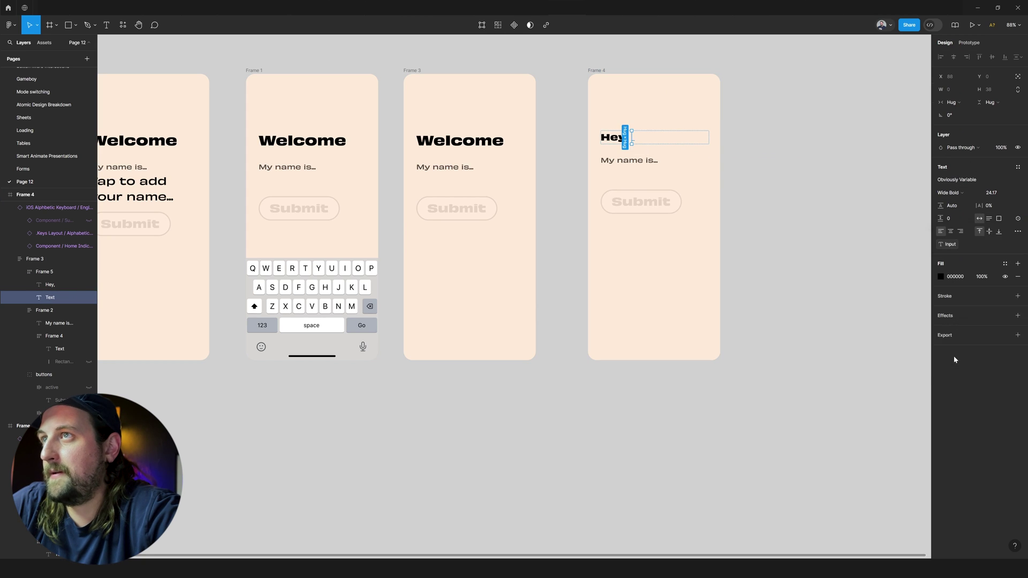
{"action": "left_click", "coordinate": [819, 256]}
Delete the Submit button in Frame 4 and replace "My name is..." with "You're the best for submitted ily"
{"action": "scroll", "coordinate": [777, 225], "scroll_direction": "left", "scroll_amount": 3}
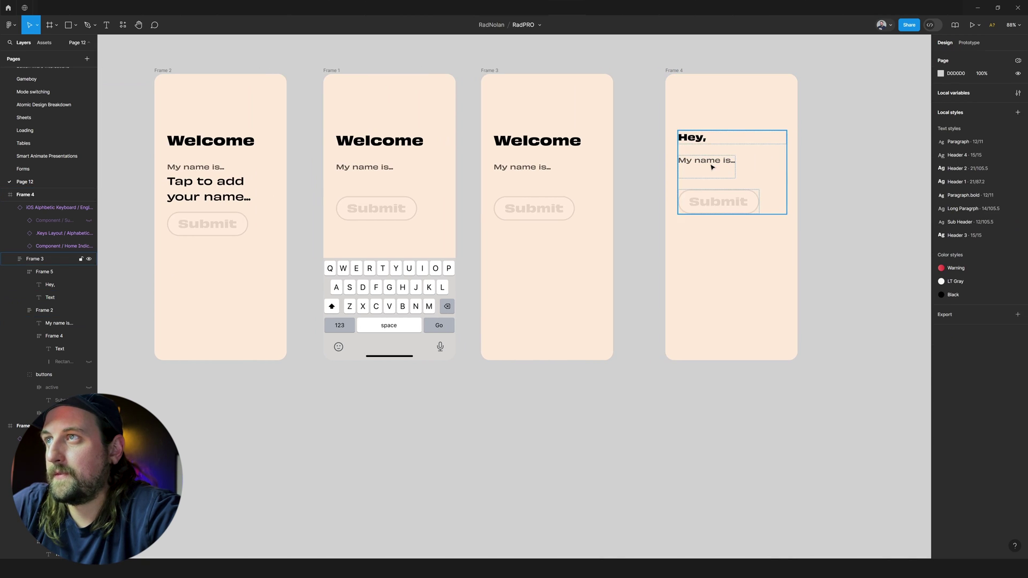
{"action": "left_click", "coordinate": [721, 201]}
{"action": "key", "text": "Delete"}
{"action": "left_click", "coordinate": [725, 161]}
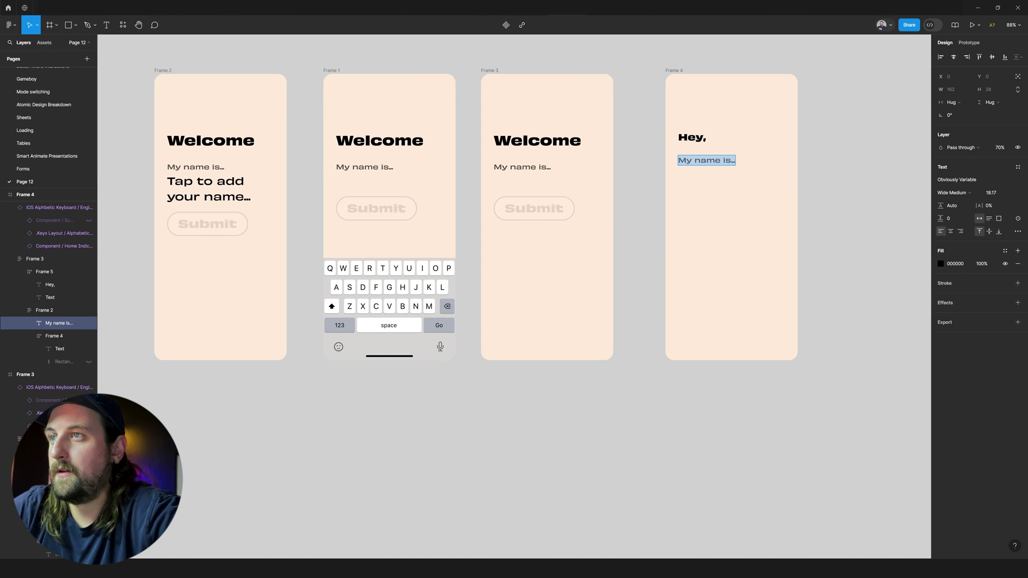
{"action": "type", "text": "You're the best for submi"}
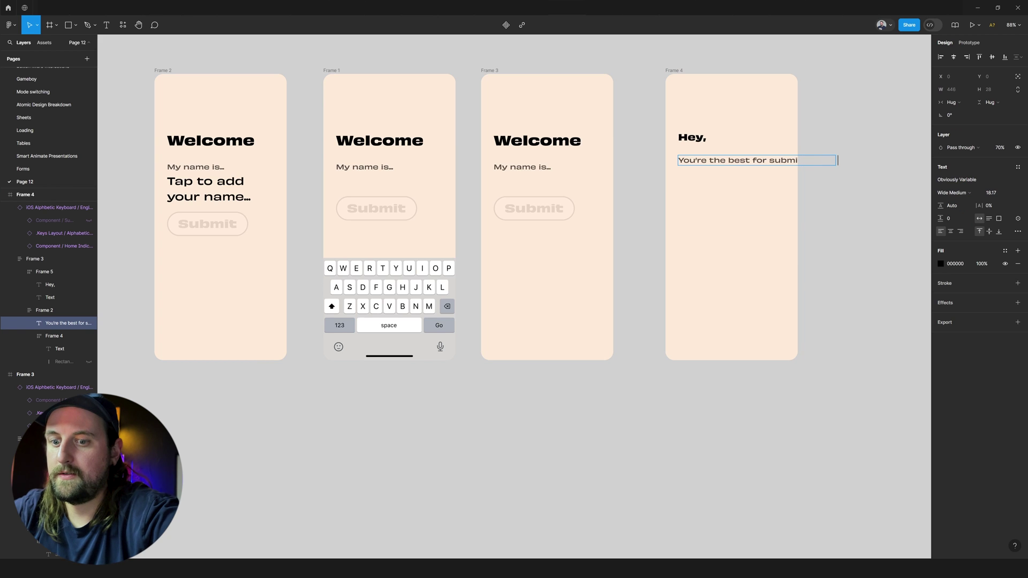
{"action": "key", "text": "Escape"}
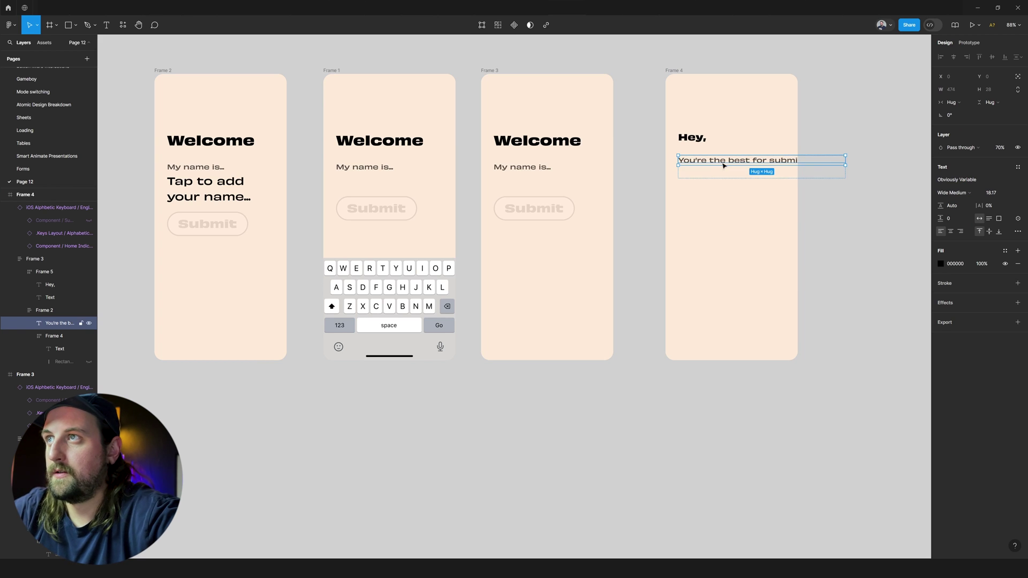
{"action": "key", "text": "Escape"}
Narrow the message text to a width of 275 and end it with a red heart emoji
{"action": "left_click", "coordinate": [736, 161]}
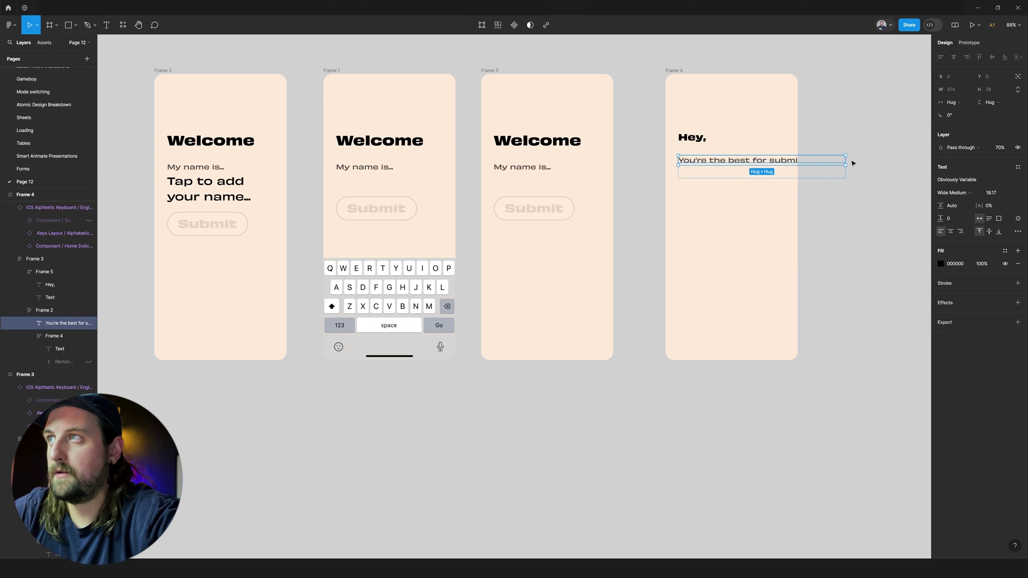
{"action": "left_click_drag", "start_coordinate": [846, 159], "coordinate": [774, 171]}
{"action": "double_click", "coordinate": [742, 172]}
{"action": "left_click", "coordinate": [753, 170]}
{"action": "key", "text": "BackSpace"}
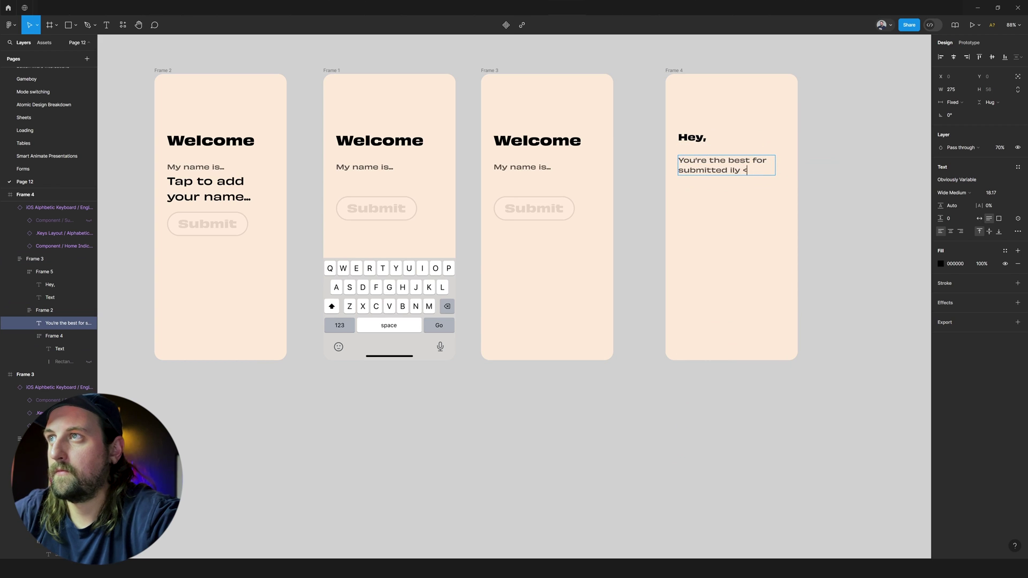
{"action": "type", "text": "hear"}
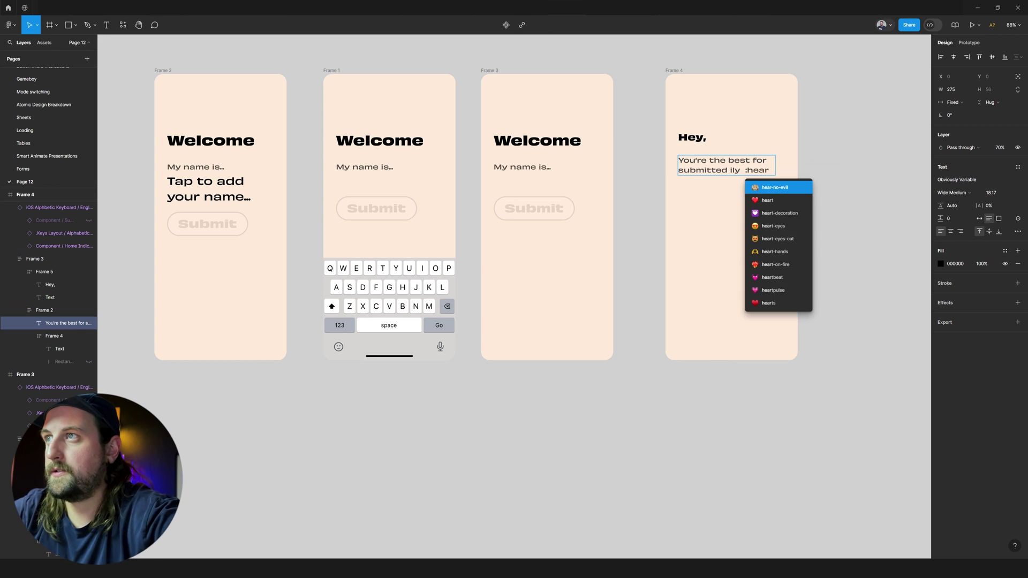
{"action": "key", "text": "Down"}
{"action": "key", "text": "Return"}
{"action": "left_click", "coordinate": [707, 120]}
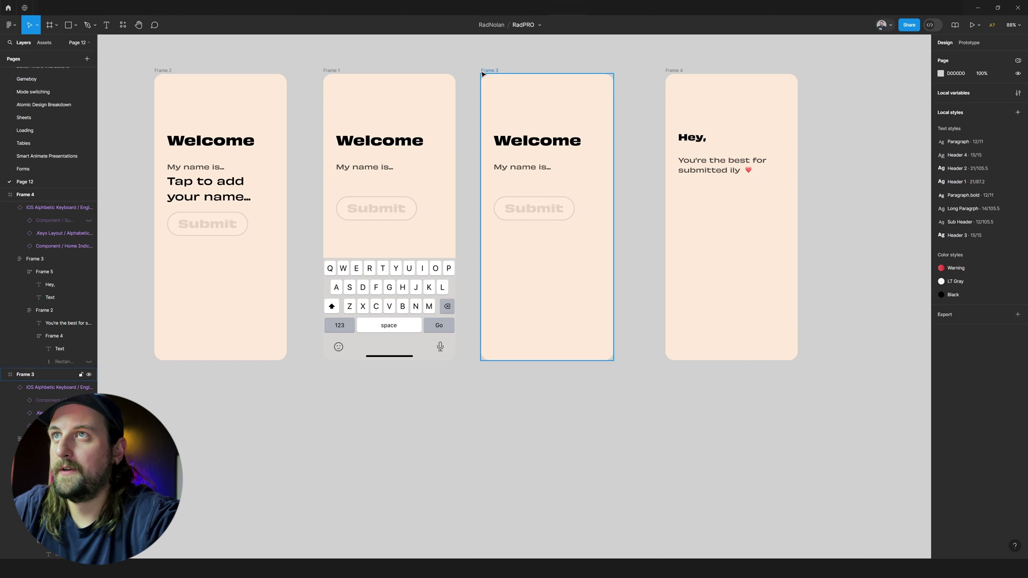
Rename the content block containing the greeting and message as Frame 4
{"action": "left_click", "coordinate": [700, 159]}
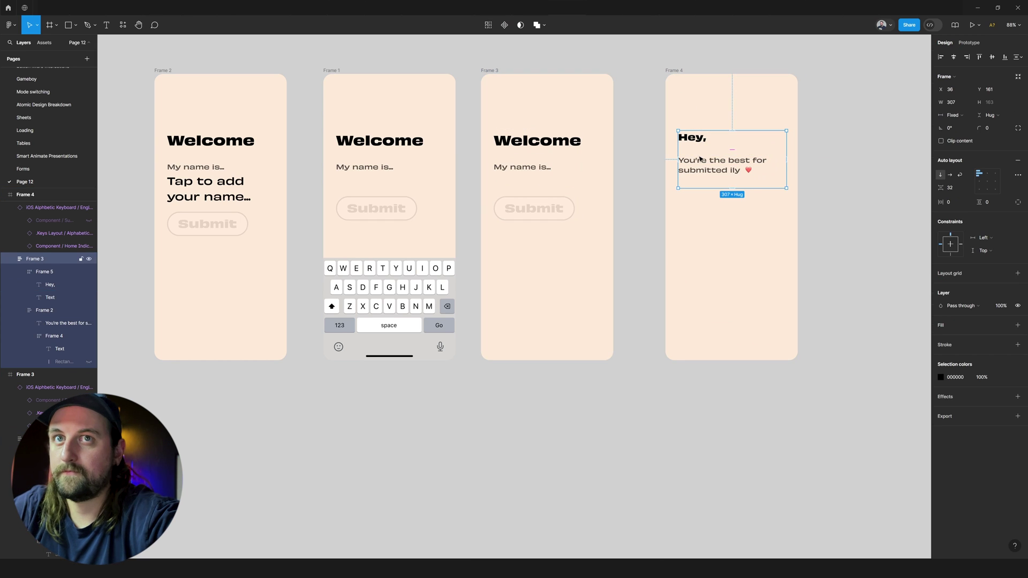
{"action": "key", "text": "ctrl+r"}
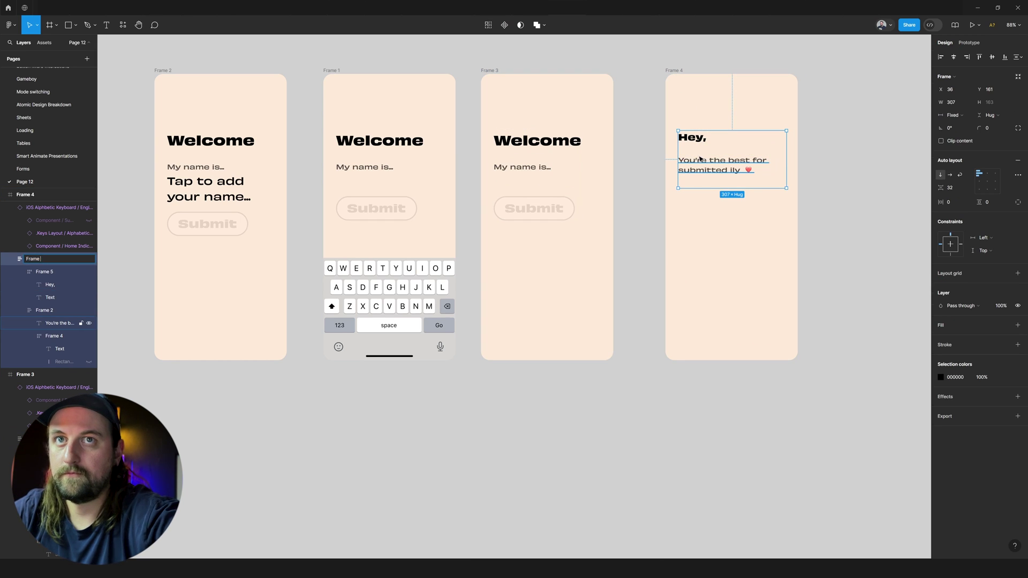
{"action": "type", "text": "4"}
{"action": "key", "text": "Return"}
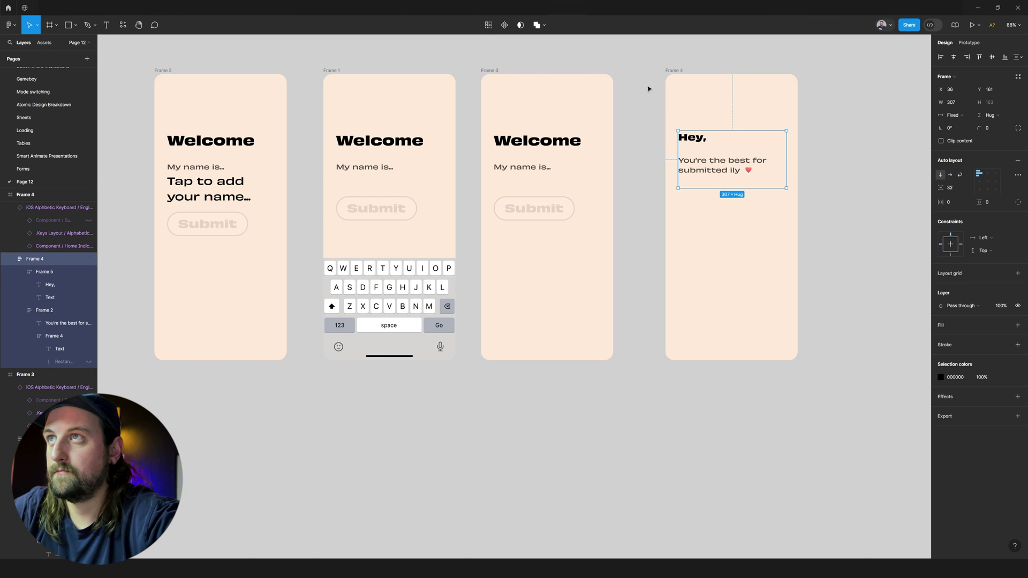
Paste the greeting and message block into Frame 3 and shift it horizontally out of the frame's visible area
{"action": "left_click", "coordinate": [508, 75]}
{"action": "key", "text": "ctrl+v"}
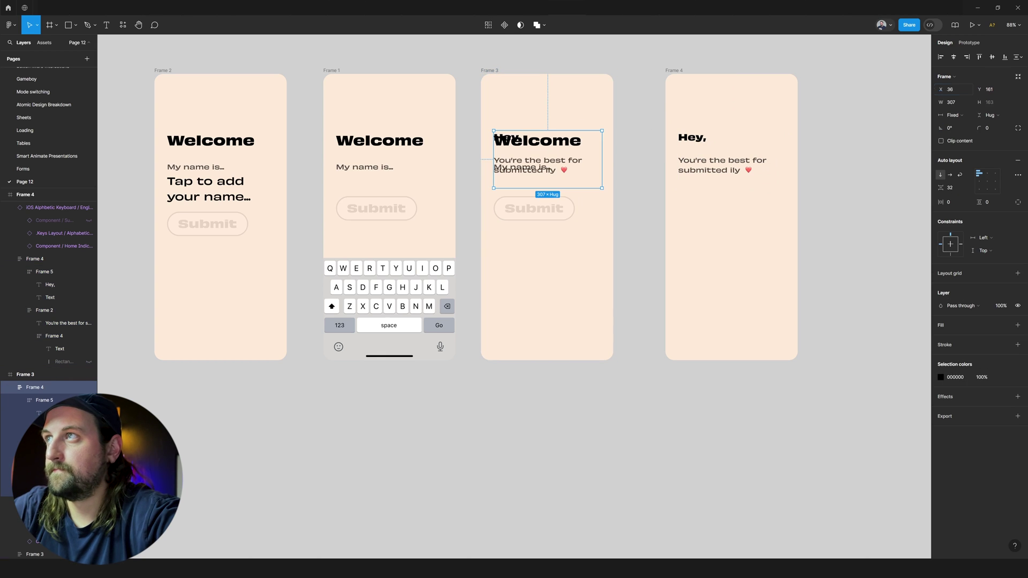
{"action": "left_click_drag", "start_coordinate": [941, 90], "coordinate": [187, 105]}
Copy the Welcome content block from Frame 3 into Frame 4 and set its X position to -278
{"action": "left_click", "coordinate": [536, 134]}
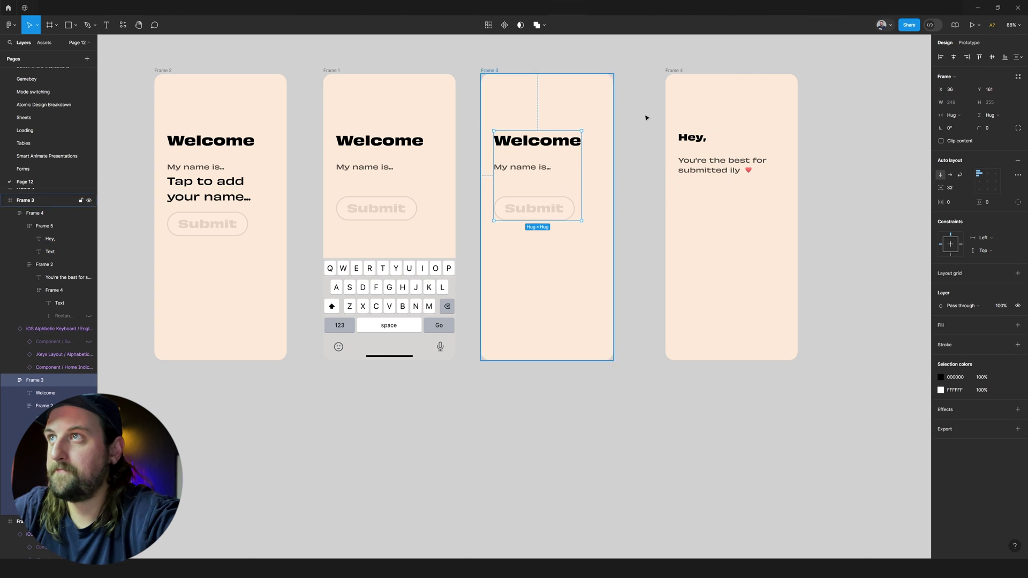
{"action": "key", "text": "ctrl+c"}
{"action": "left_click", "coordinate": [675, 70]}
{"action": "key", "text": "ctrl+v"}
{"action": "left_click_drag", "start_coordinate": [940, 89], "coordinate": [893, 106]}
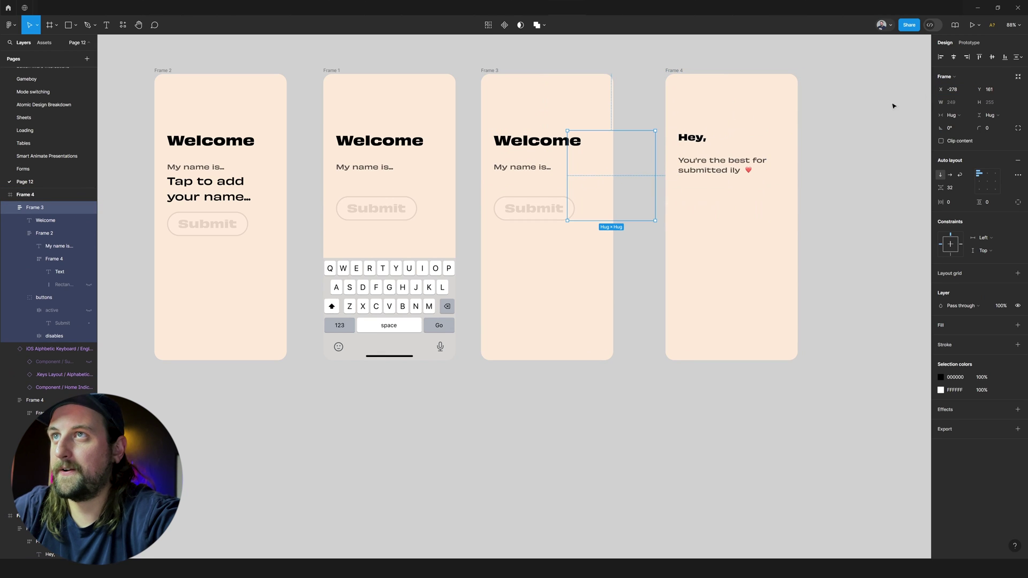
Select the hidden active Submit button in Frame 3 and try to connect it to Frame 4
{"action": "left_click", "coordinate": [503, 77]}
{"action": "key", "text": "shift+e"}
{"action": "left_click", "coordinate": [552, 212]}
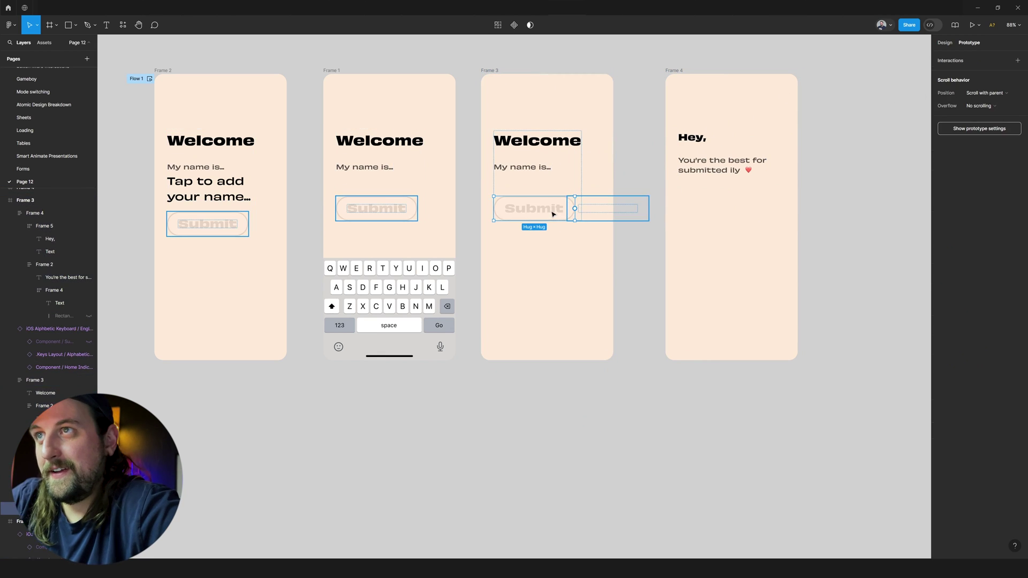
{"action": "left_click", "coordinate": [552, 213]}
{"action": "left_click", "coordinate": [569, 201]}
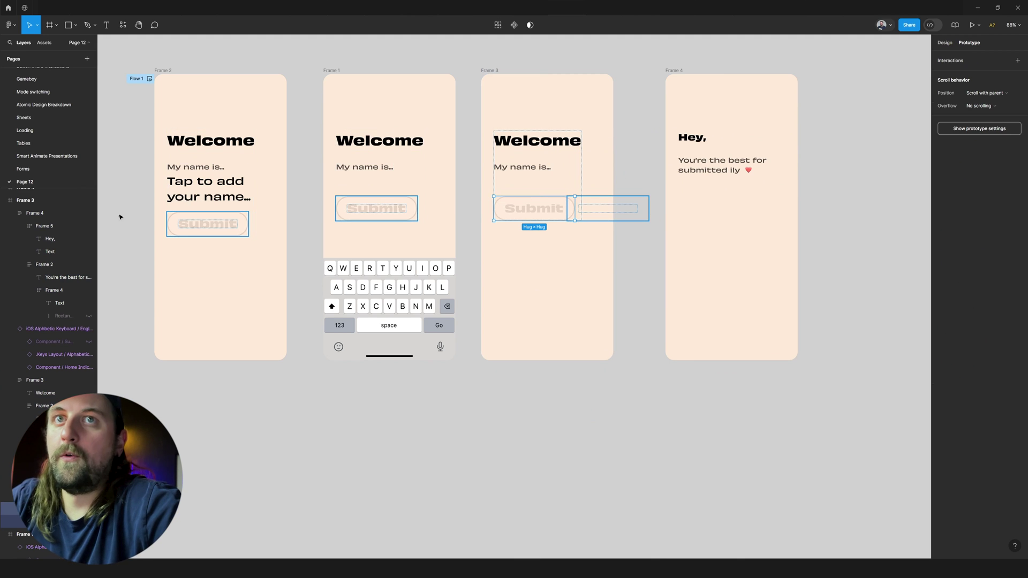
{"action": "scroll", "coordinate": [67, 343], "scroll_direction": "down", "scroll_amount": 4}
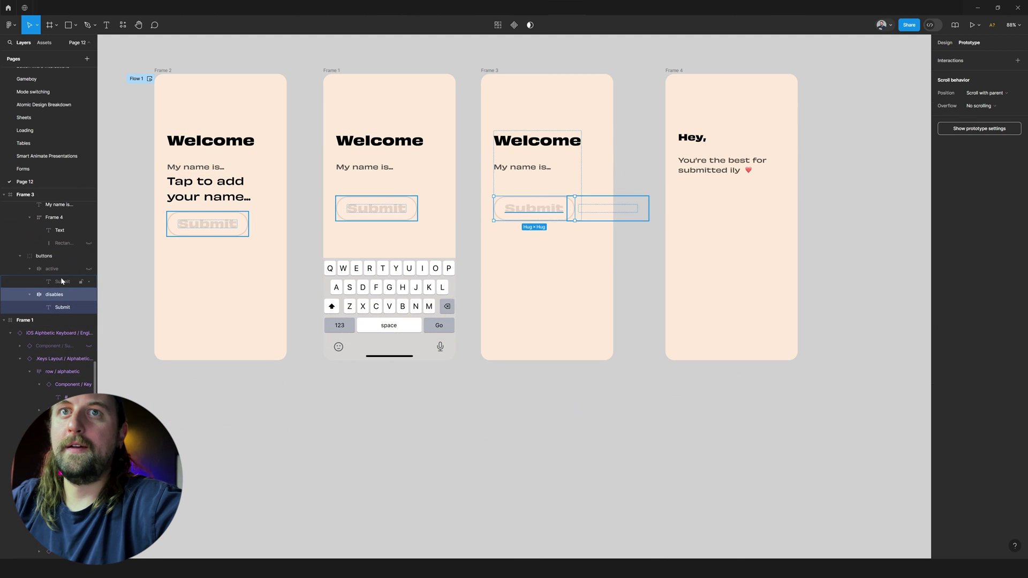
{"action": "left_click", "coordinate": [51, 270]}
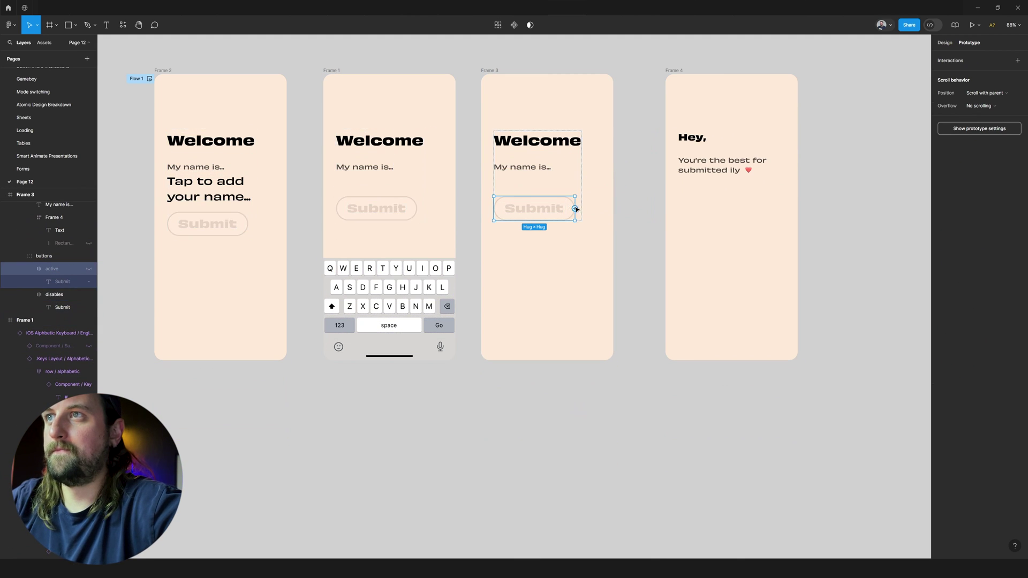
{"action": "left_click_drag", "start_coordinate": [576, 208], "coordinate": [726, 215]}
{"action": "left_click_drag", "start_coordinate": [575, 208], "coordinate": [719, 106]}
{"action": "left_click", "coordinate": [1018, 86]}
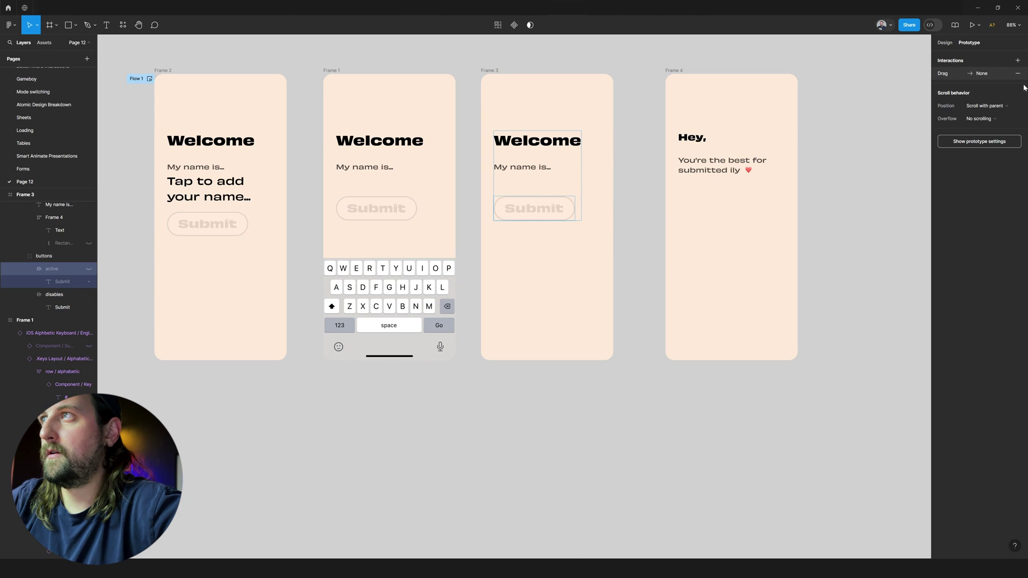
{"action": "left_click", "coordinate": [962, 73]}
{"action": "left_click", "coordinate": [1012, 207]}
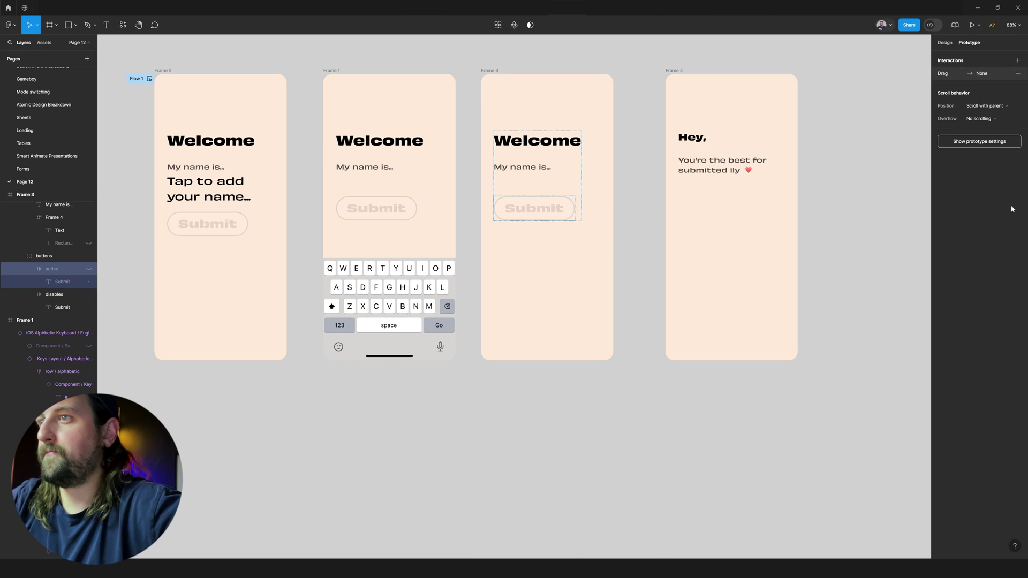
{"action": "key", "text": "ctrl+z"}
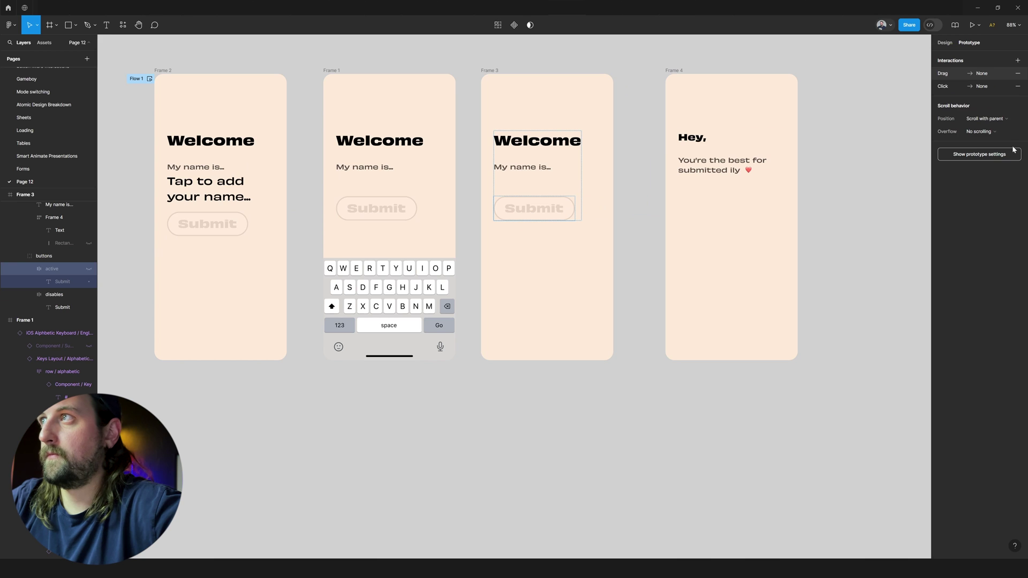
Remove the button's drag interaction and try to set its click interaction's destination to Frame 4
{"action": "left_click", "coordinate": [1018, 74]}
{"action": "left_click", "coordinate": [958, 74]}
{"action": "left_click", "coordinate": [866, 105]}
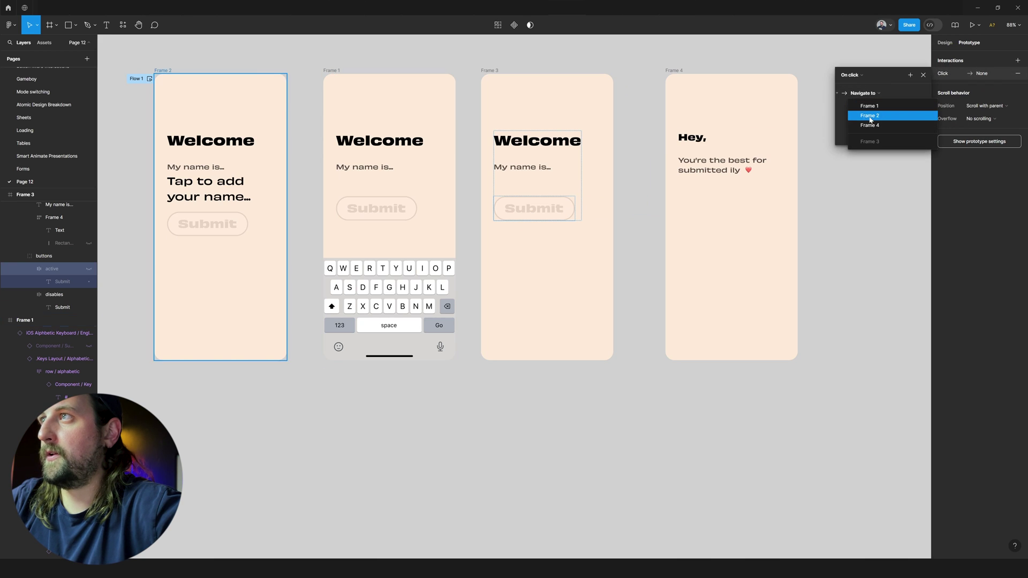
{"action": "left_click", "coordinate": [872, 125]}
{"action": "left_click", "coordinate": [867, 104]}
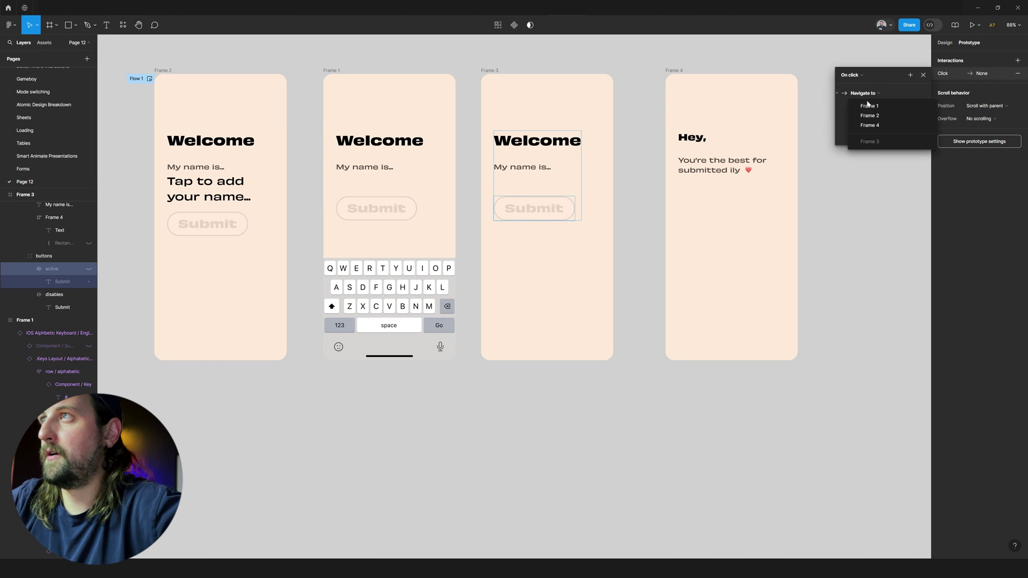
{"action": "left_click", "coordinate": [869, 126]}
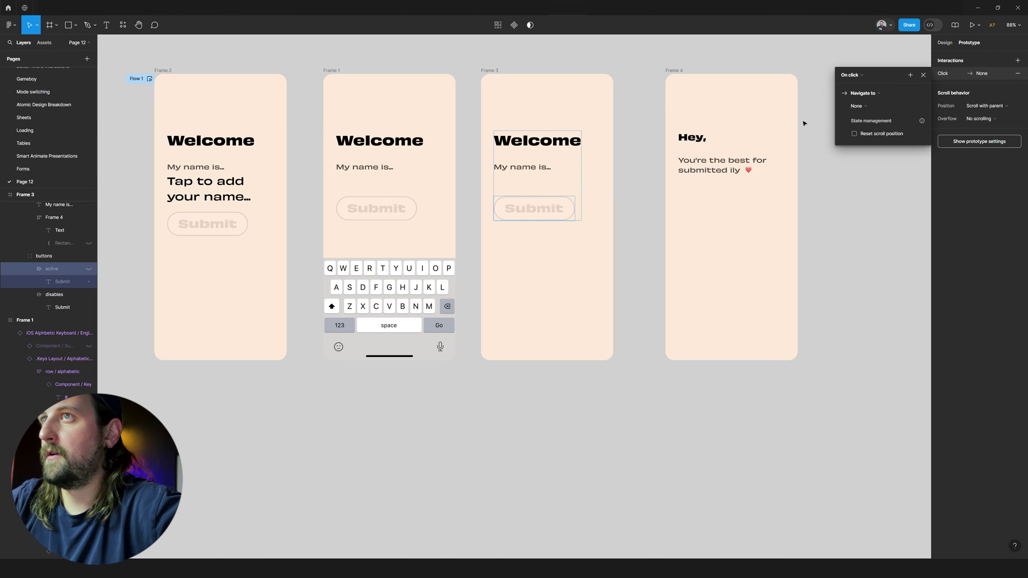
Make Frame 3's active Submit button visible and set its click interaction to navigate to Frame 4
{"action": "left_click", "coordinate": [88, 268]}
{"action": "left_click", "coordinate": [857, 105]}
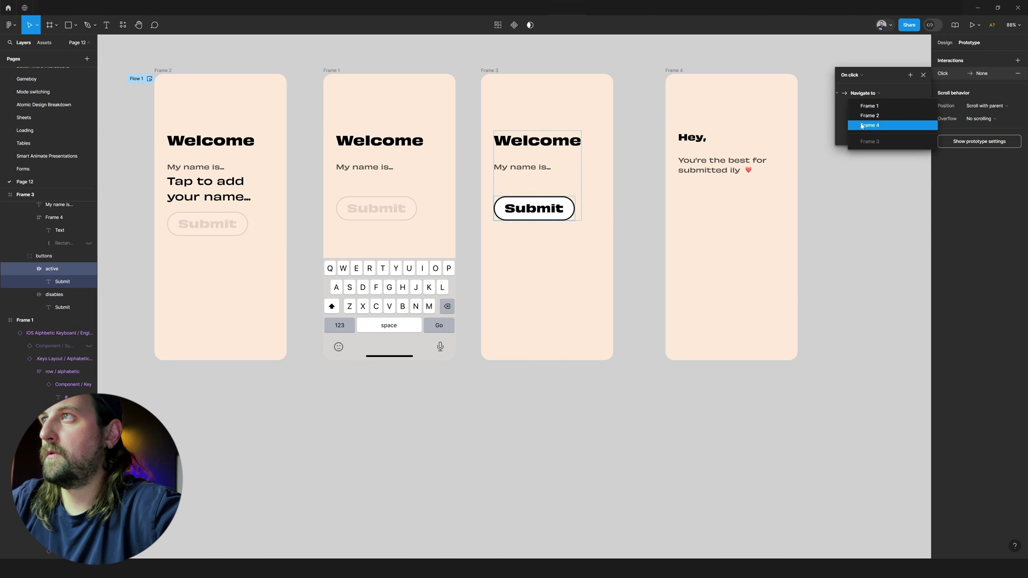
{"action": "left_click", "coordinate": [862, 125]}
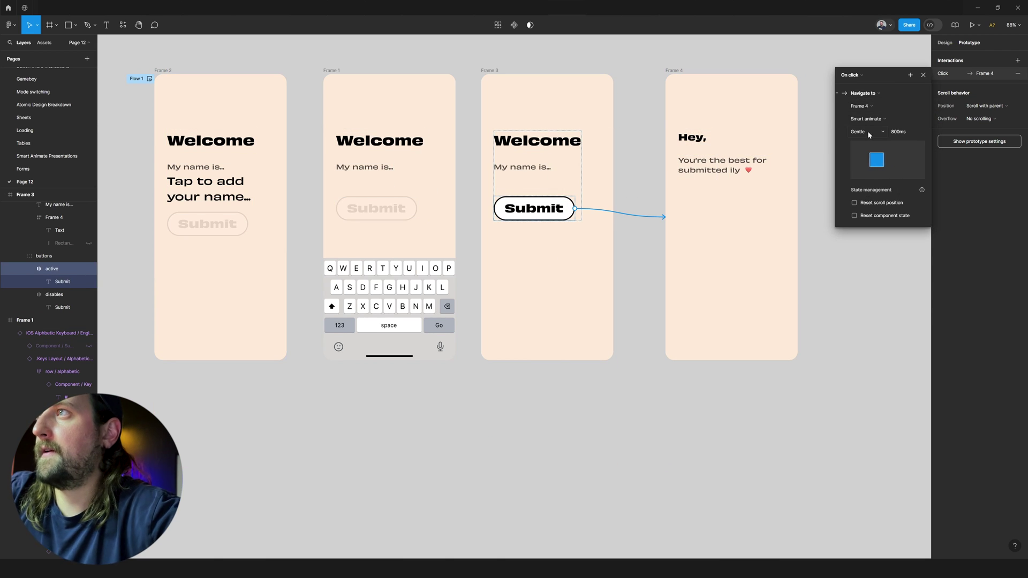
{"action": "left_click", "coordinate": [938, 129]}
Bind the visibility of Frame 3's active Submit button to the Has Name variable
{"action": "left_click", "coordinate": [946, 42]}
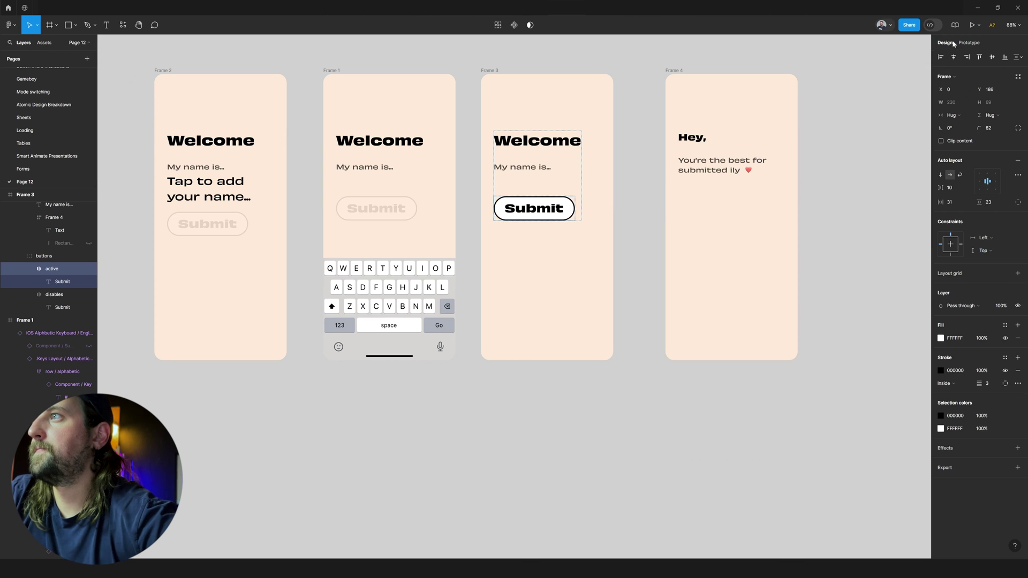
{"action": "left_click", "coordinate": [1019, 306]}
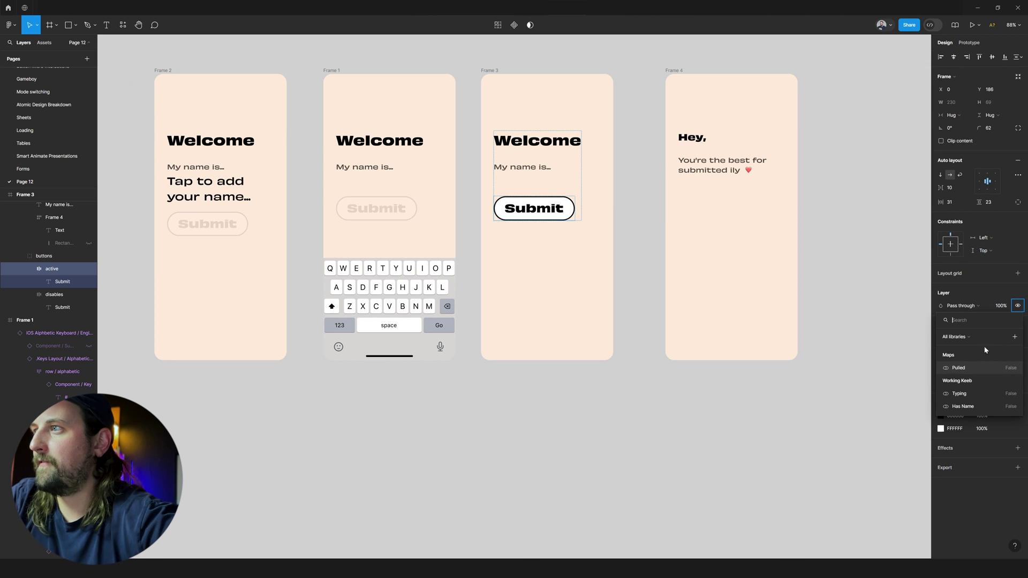
{"action": "left_click", "coordinate": [963, 407]}
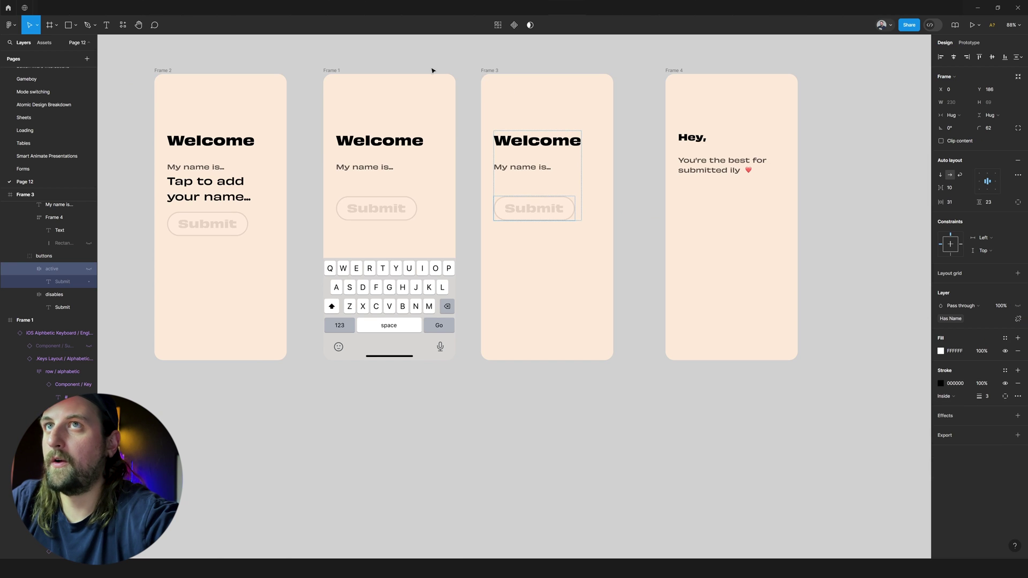
Preview the prototype from Frame 2, enter a first name with the on-screen keyboard, confirm with Go and submit it
{"action": "left_click", "coordinate": [172, 75]}
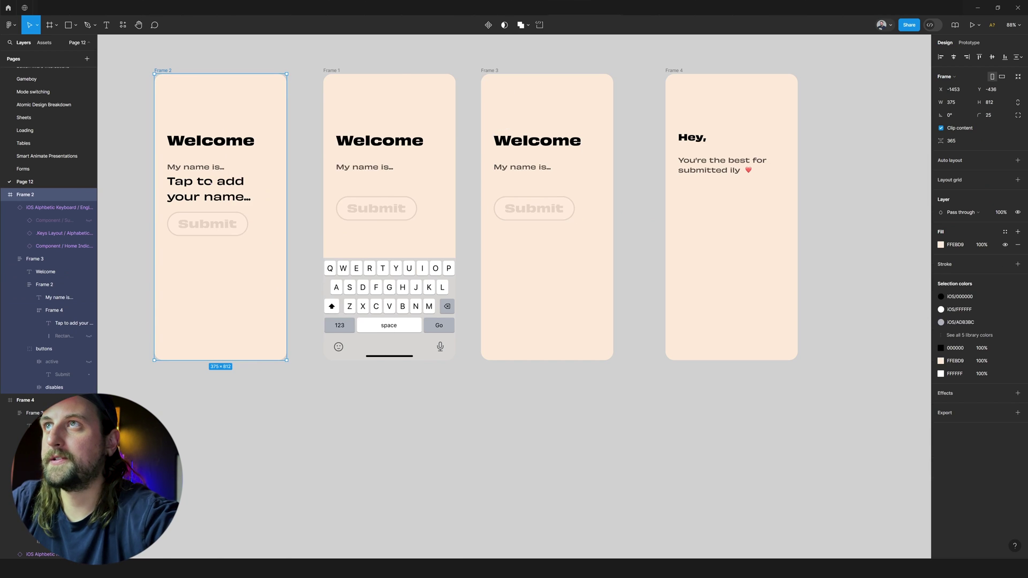
{"action": "key", "text": "ctrl+alt+Return"}
{"action": "left_click", "coordinate": [471, 241]}
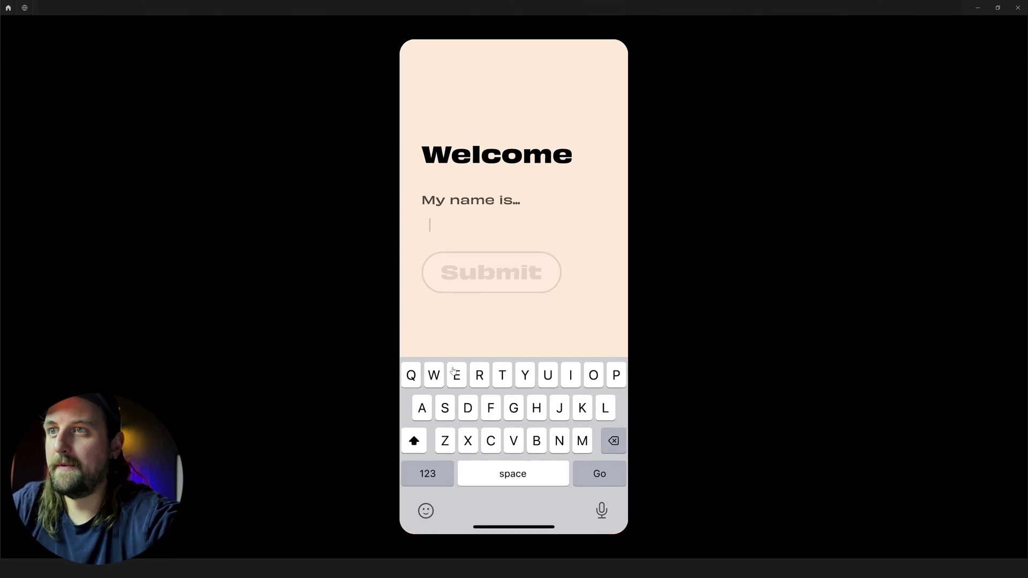
{"action": "left_click", "coordinate": [557, 441]}
{"action": "left_click", "coordinate": [595, 379]}
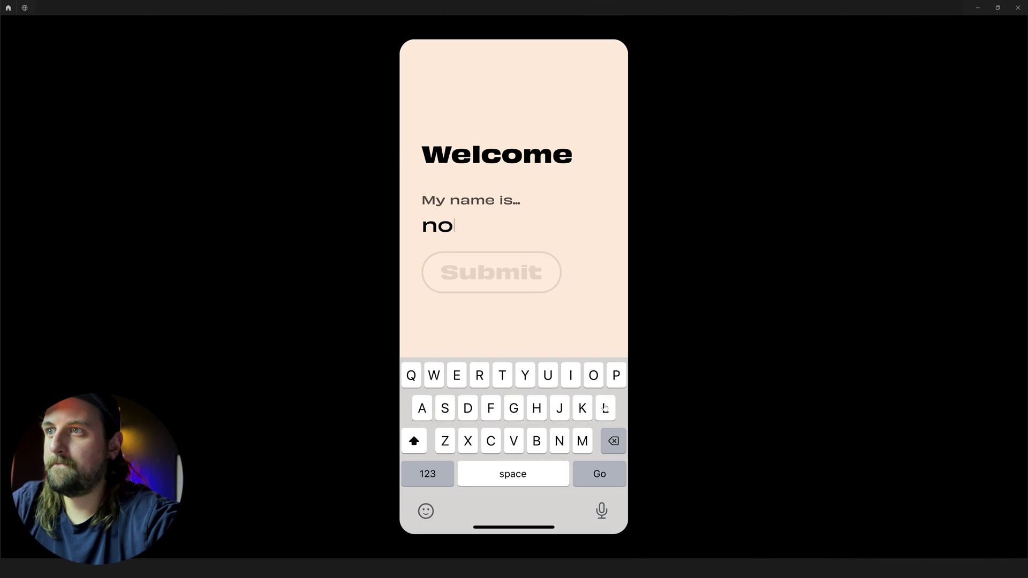
{"action": "left_click", "coordinate": [426, 410]}
{"action": "left_click", "coordinate": [561, 449]}
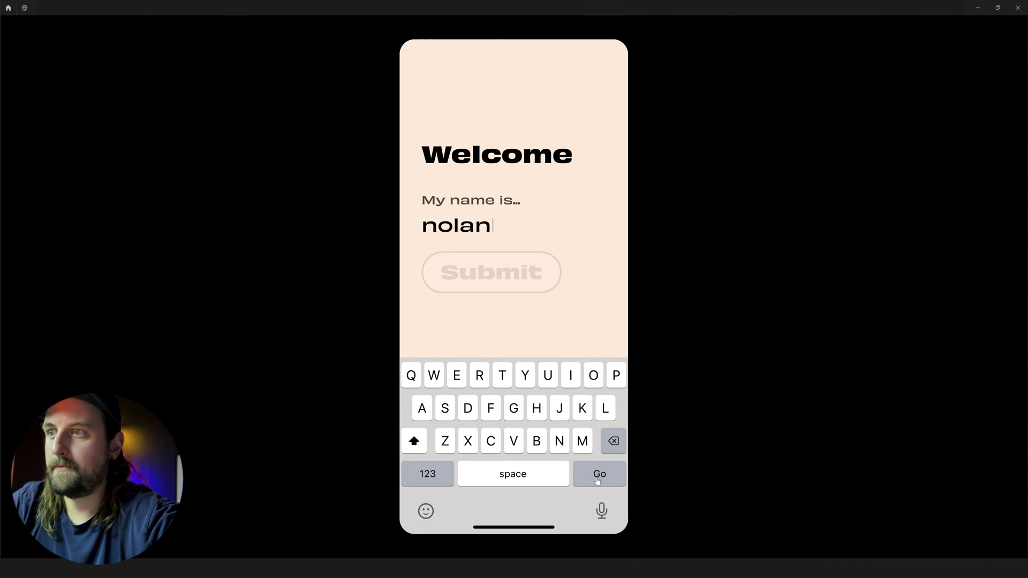
{"action": "left_click", "coordinate": [598, 481]}
{"action": "left_click", "coordinate": [511, 268]}
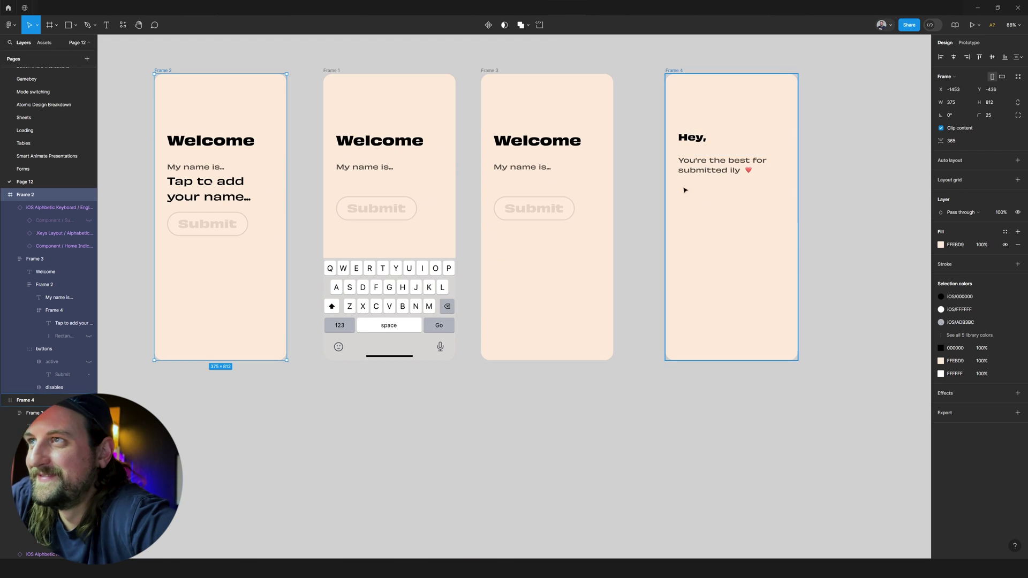
Delete the leftover name text frame beneath the message in Frame 4's greeting block
{"action": "left_click", "coordinate": [681, 177]}
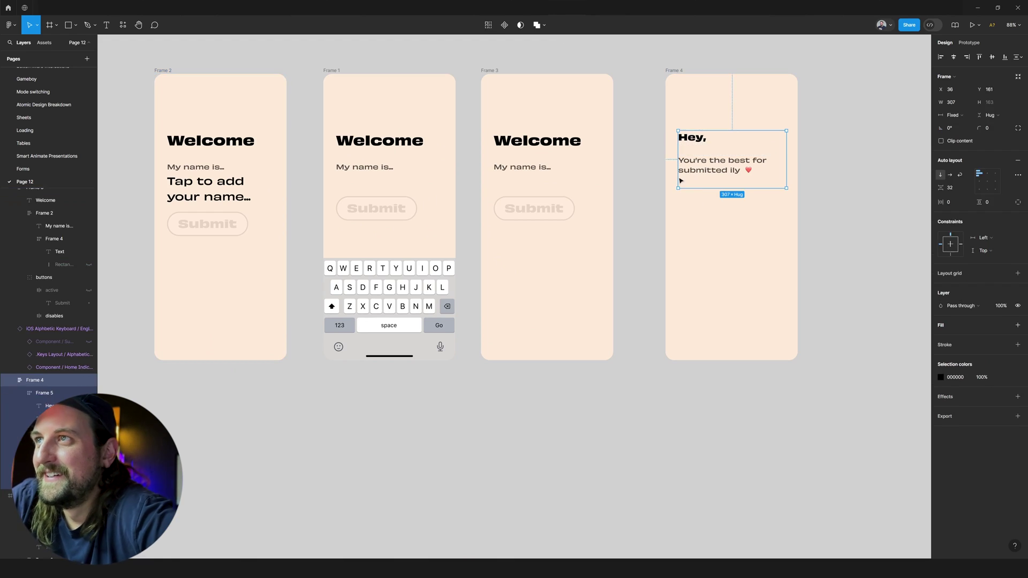
{"action": "left_click", "coordinate": [681, 178]}
{"action": "key", "text": "Escape"}
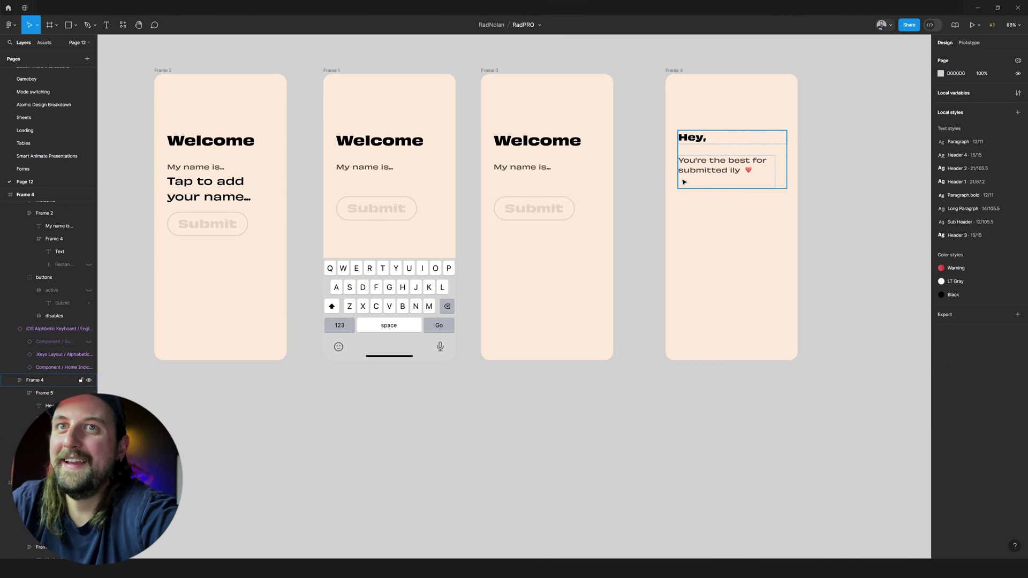
{"action": "left_click", "coordinate": [684, 182]}
{"action": "left_click", "coordinate": [682, 183]}
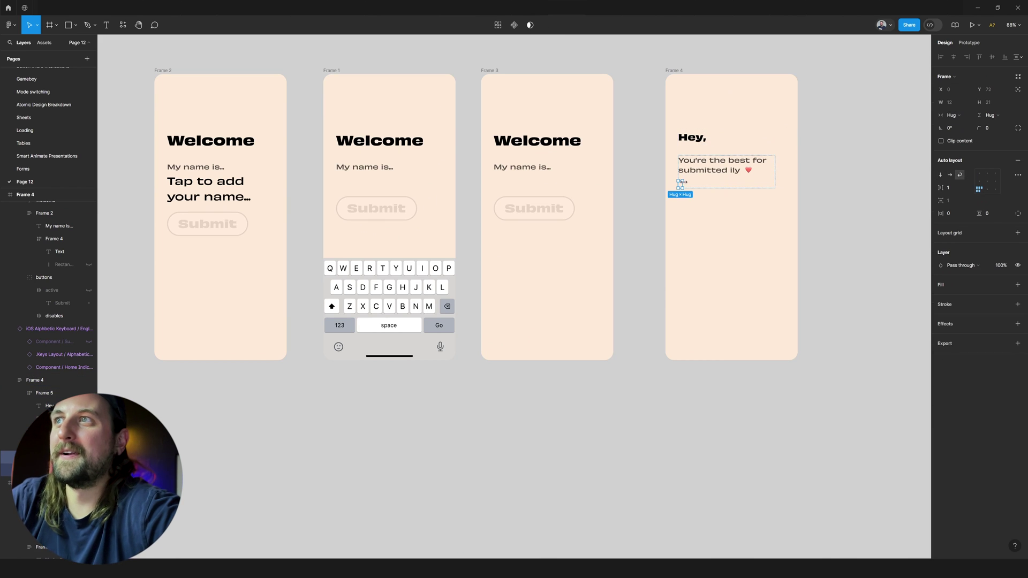
{"action": "key", "text": "Escape"}
Replace "submitted" with "submitting," in Frame 4's message text
{"action": "left_click", "coordinate": [694, 170]}
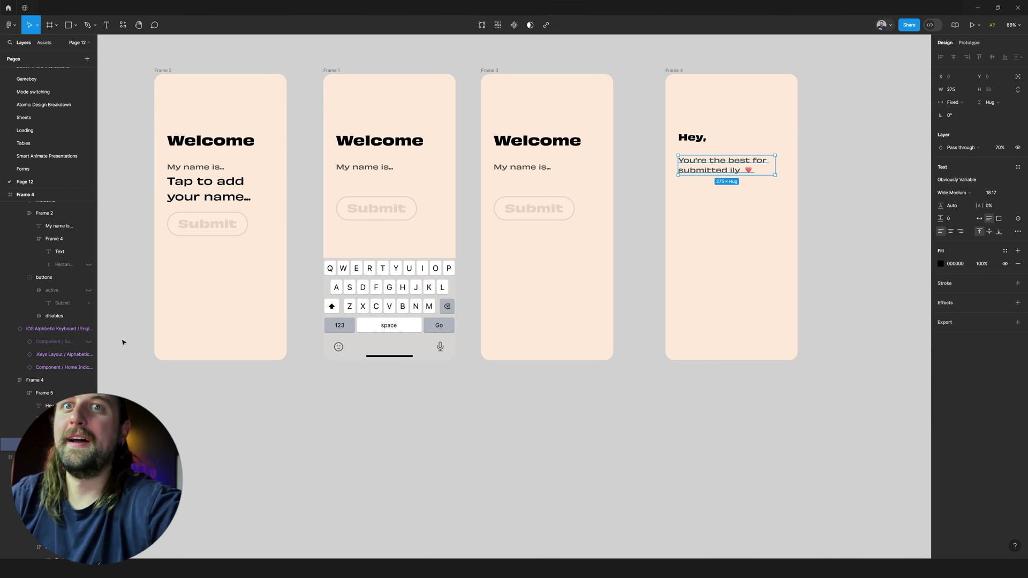
{"action": "scroll", "coordinate": [86, 278], "scroll_direction": "down", "scroll_amount": 4}
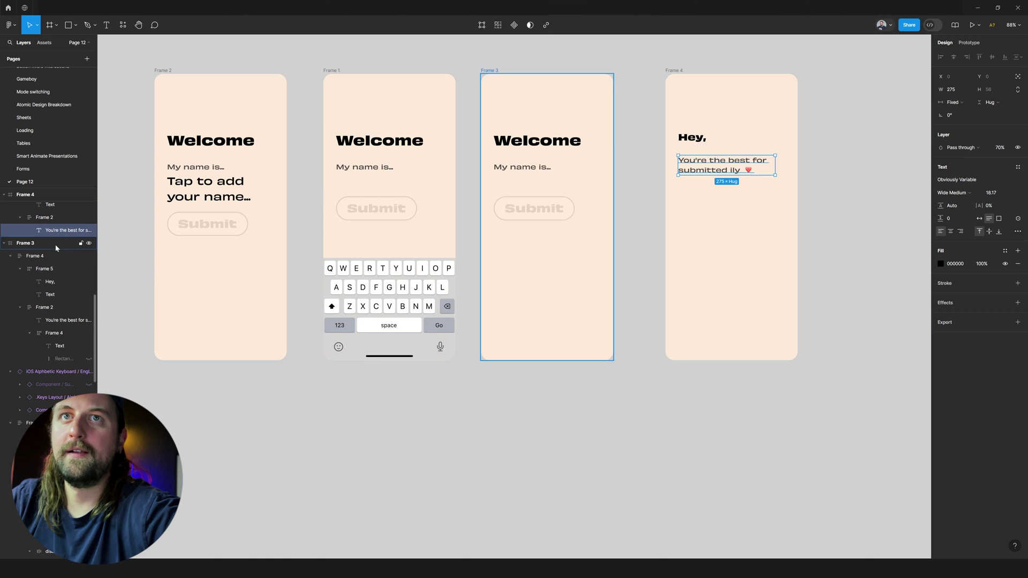
{"action": "scroll", "coordinate": [87, 219], "scroll_direction": "up", "scroll_amount": 2}
{"action": "left_click", "coordinate": [594, 211]}
{"action": "double_click", "coordinate": [735, 171]}
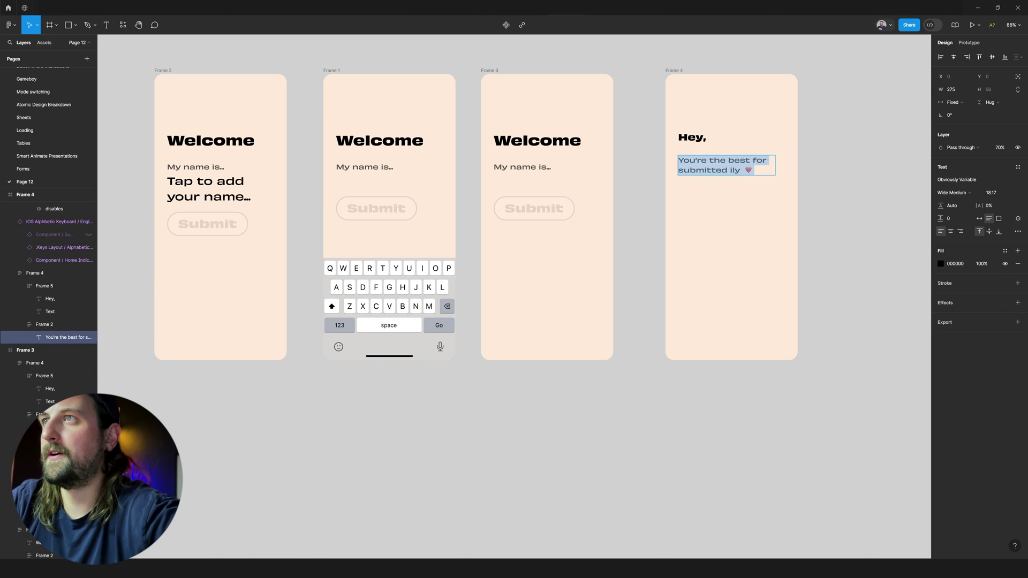
{"action": "double_click", "coordinate": [708, 171]}
{"action": "type", "text": "submitting,"}
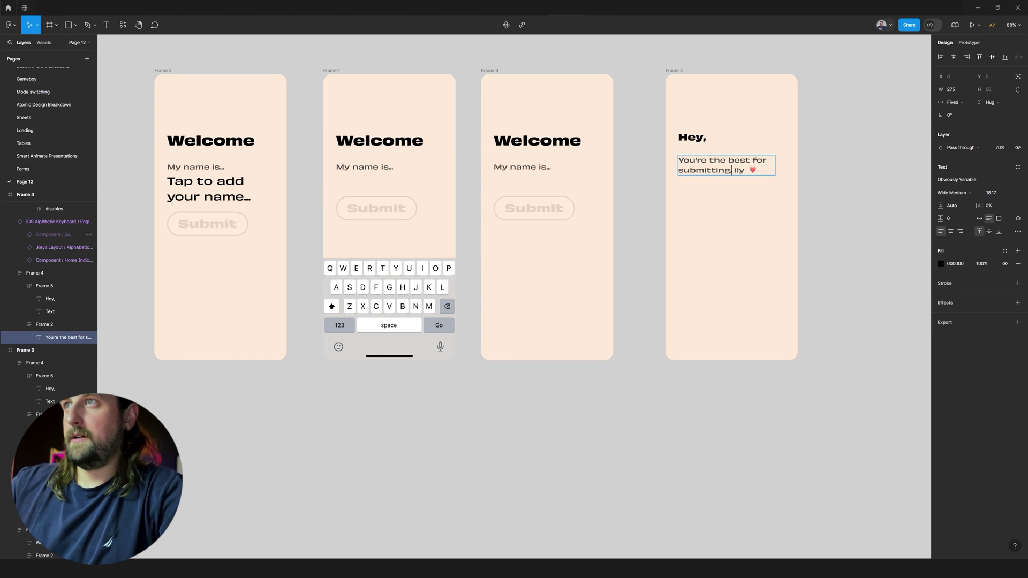
{"action": "key", "text": "Escape"}
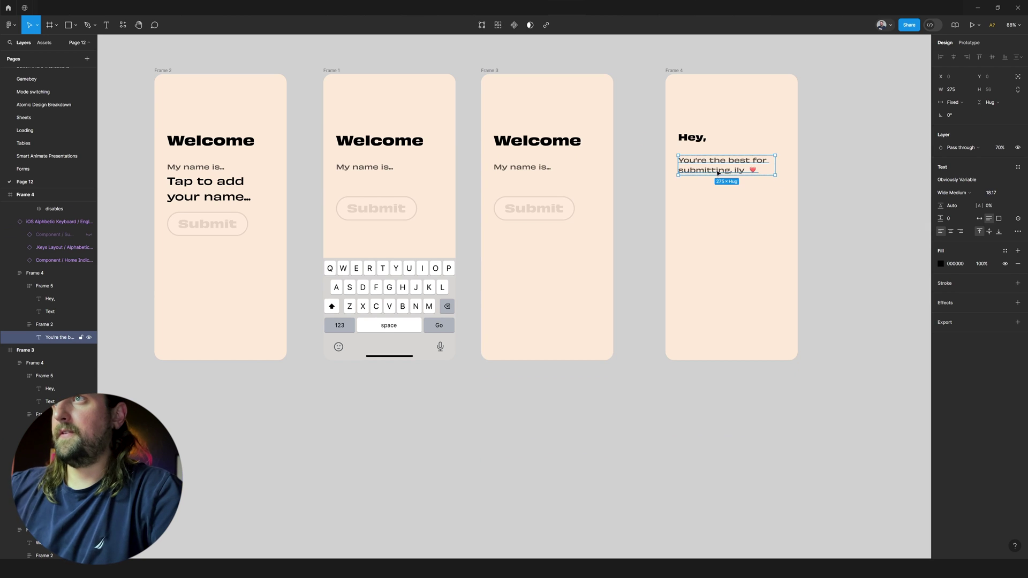
{"action": "key", "text": "Escape"}
Restart the prototype preview, enter "yo" as the name, confirm with Go and submit it, and return to the design file
{"action": "left_click", "coordinate": [604, 7]}
{"action": "key", "text": "r"}
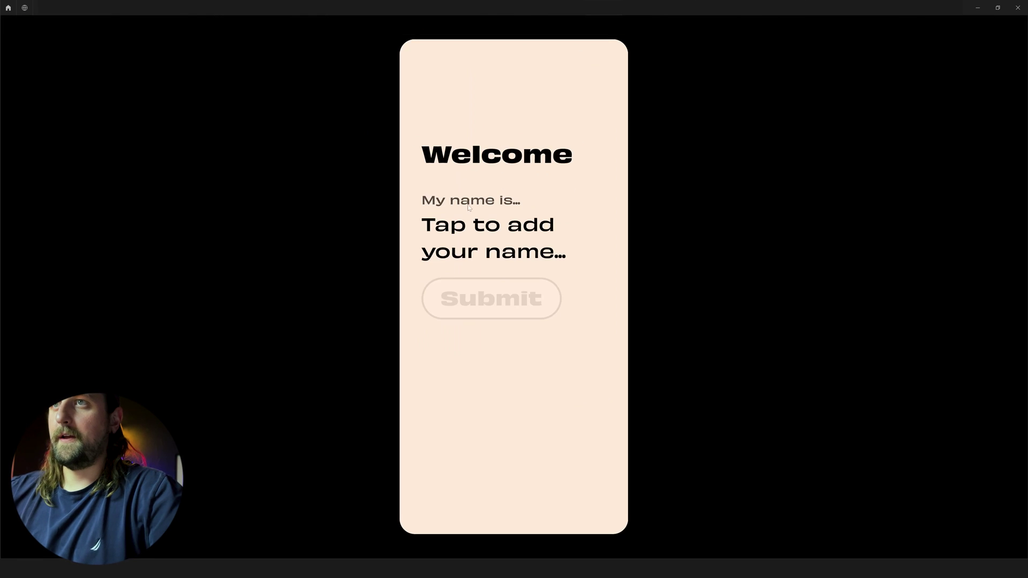
{"action": "left_click", "coordinate": [498, 248]}
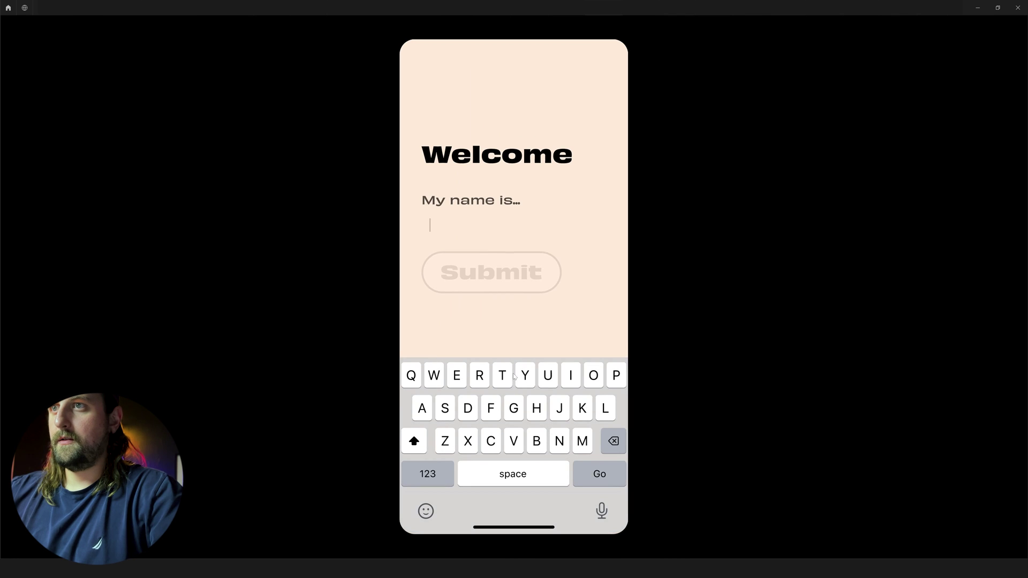
{"action": "type", "text": "yo"}
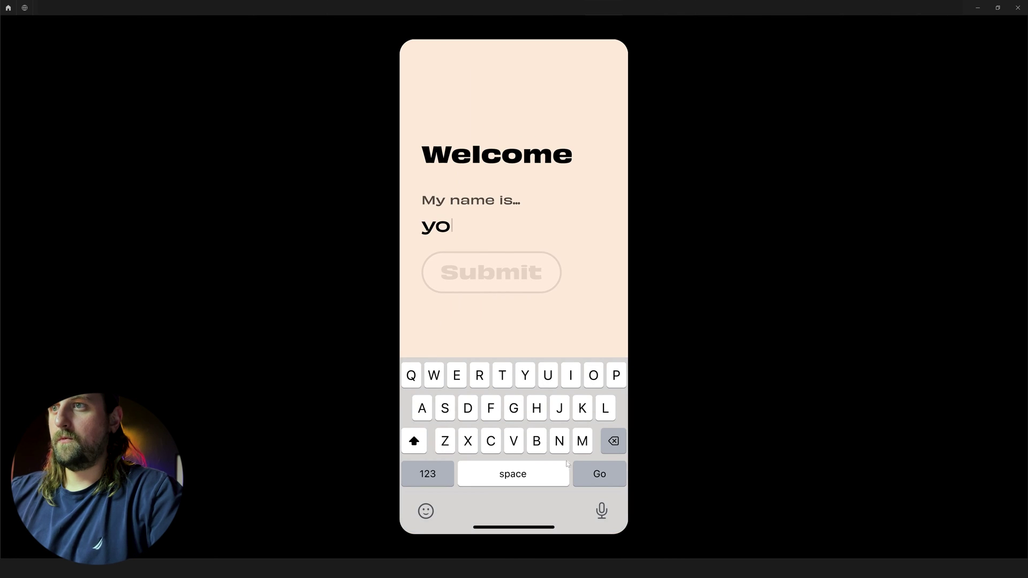
{"action": "left_click", "coordinate": [601, 468]}
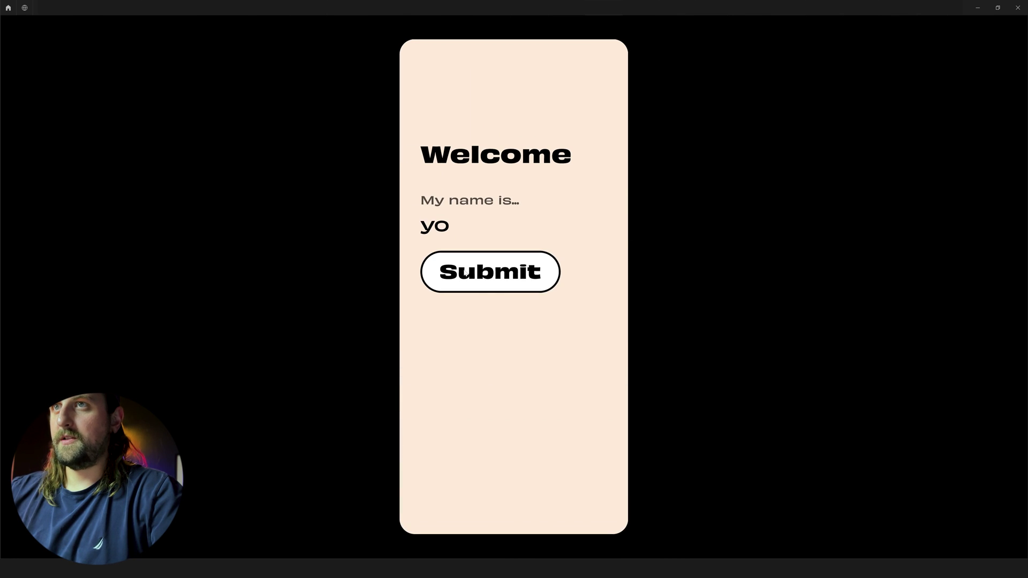
{"action": "left_click", "coordinate": [466, 271]}
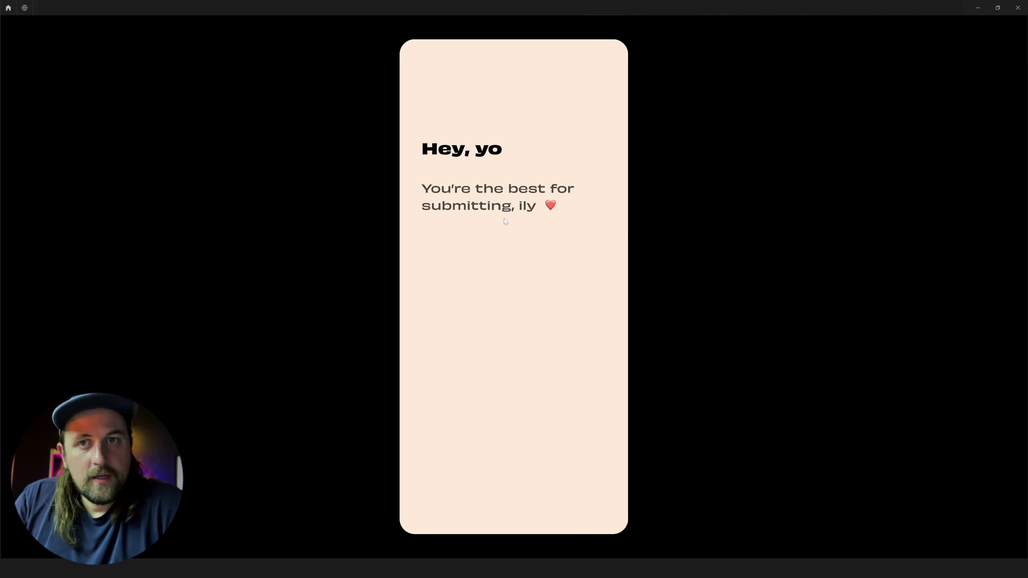
{"action": "left_click", "coordinate": [535, 7]}
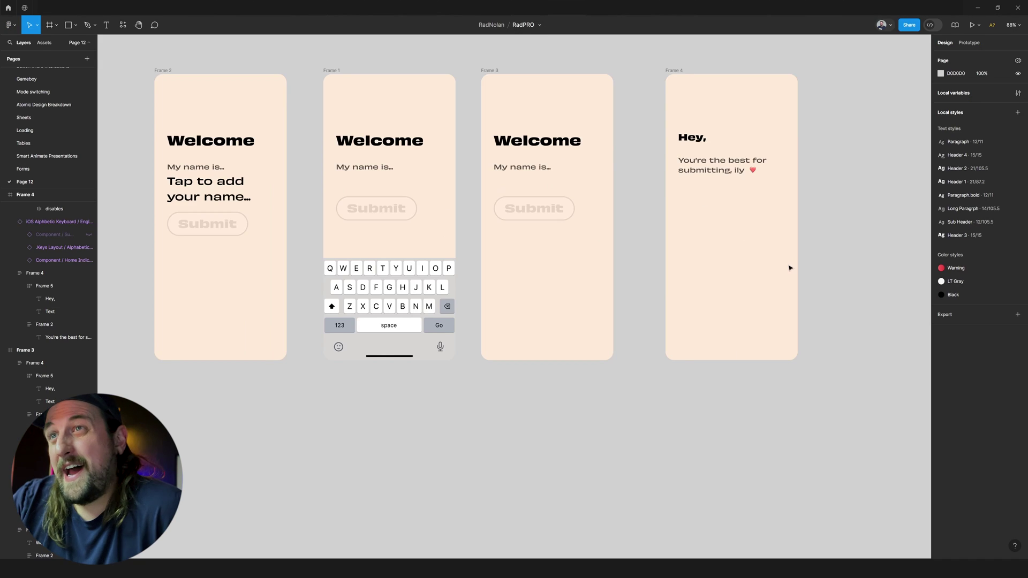
Show the prototype interactions attached to the on-screen keyboard in Frame 1
{"action": "scroll", "coordinate": [746, 319], "scroll_direction": "left", "scroll_amount": 5}
{"action": "left_click", "coordinate": [601, 325]}
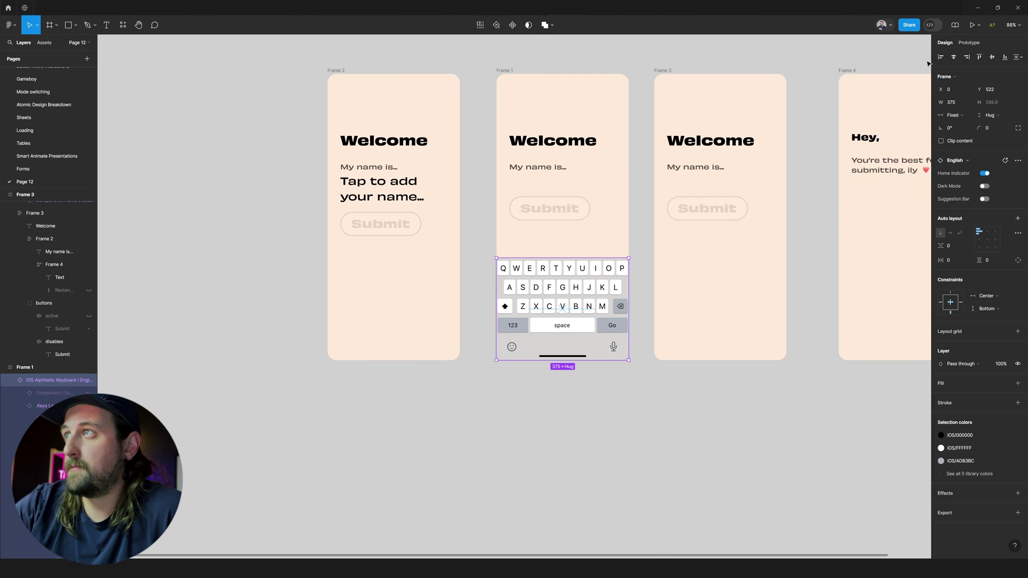
{"action": "key", "text": "shift+e"}
{"action": "scroll", "coordinate": [643, 382], "scroll_direction": "right", "scroll_amount": 3}
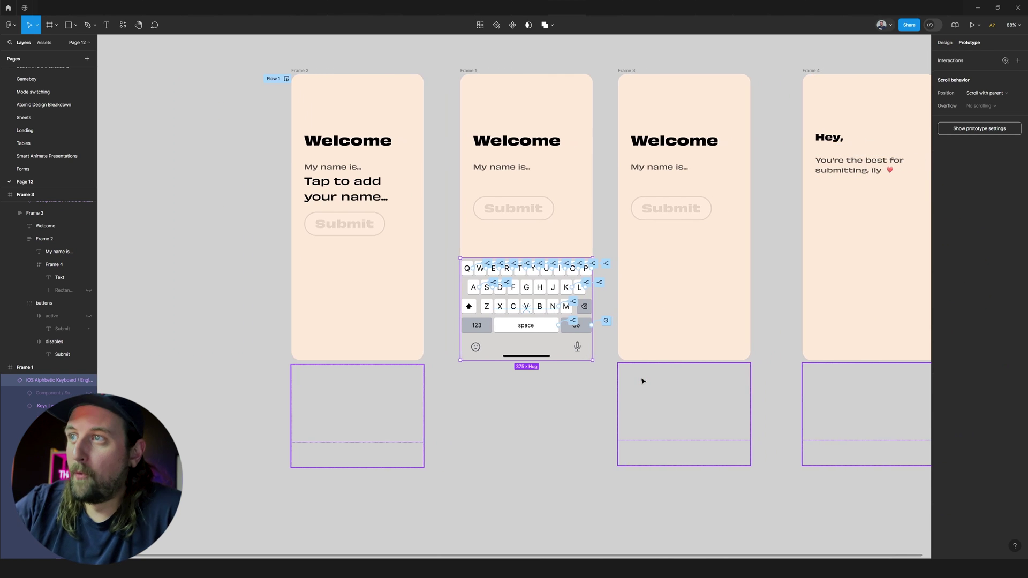
{"action": "left_click", "coordinate": [694, 327]}
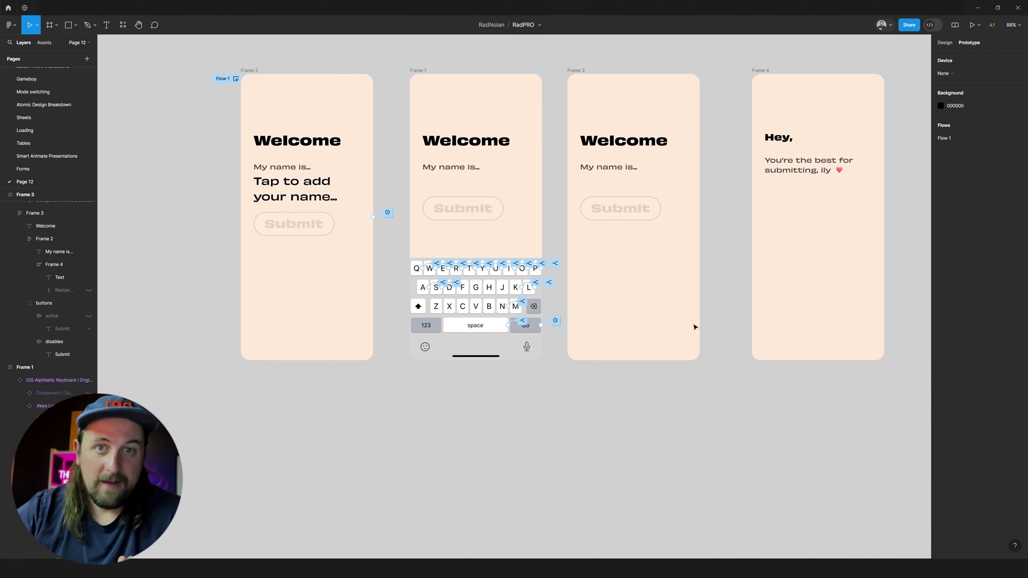